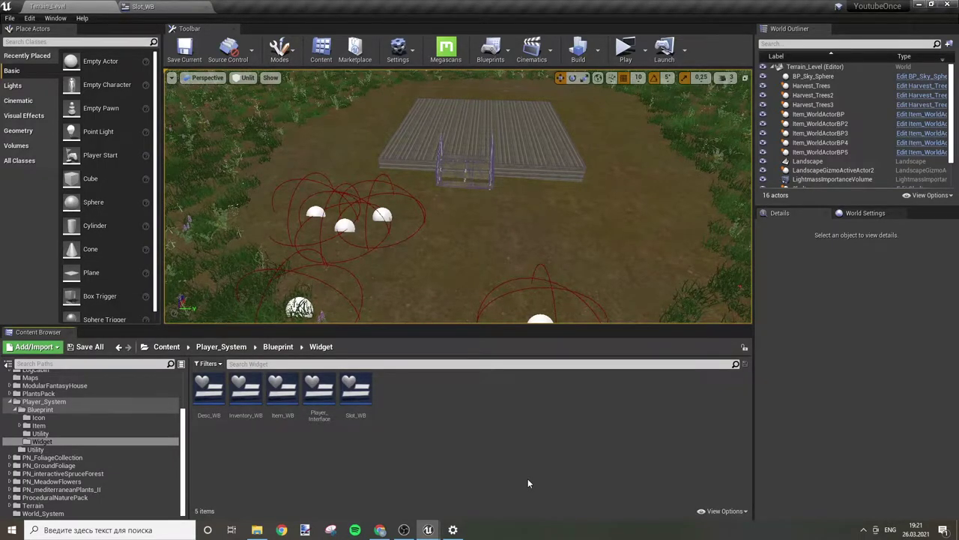
Step: Open the Slot_WB widget blueprint and bring its On Mouse Button Down graph into view
double_click(356, 390)
scroll(497, 373, "down", 2)
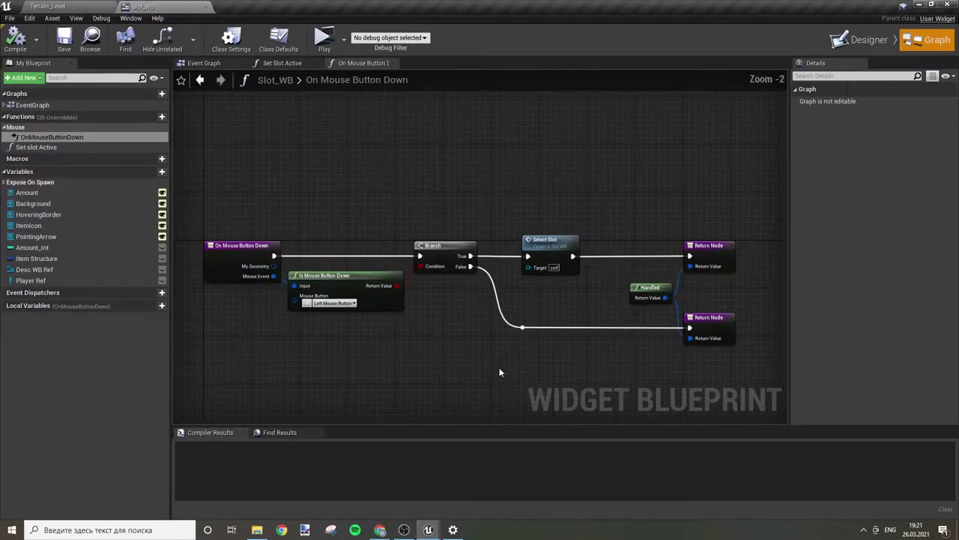
scroll(533, 344, "down", 2)
scroll(562, 326, "down", 1)
scroll(584, 323, "up", 3)
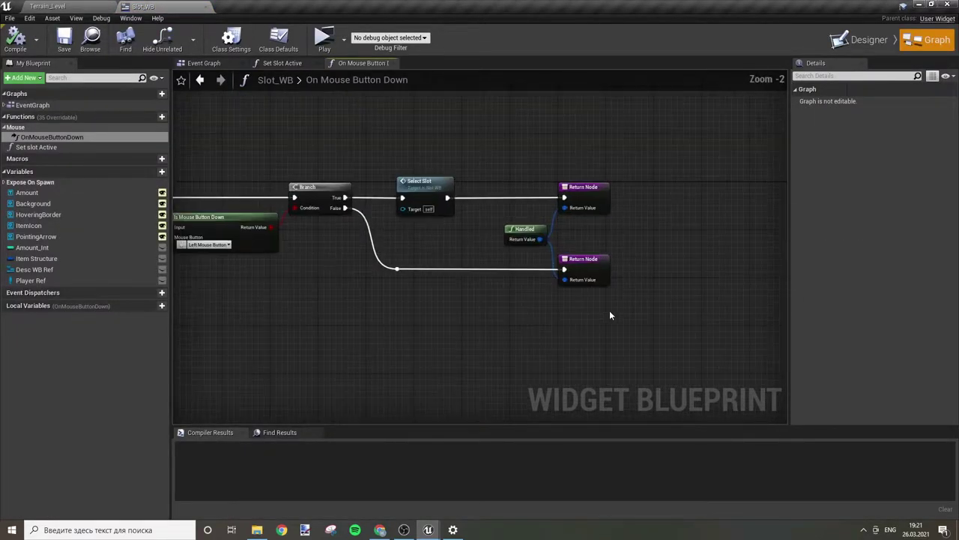
right_click_drag(299, 282, 390, 337)
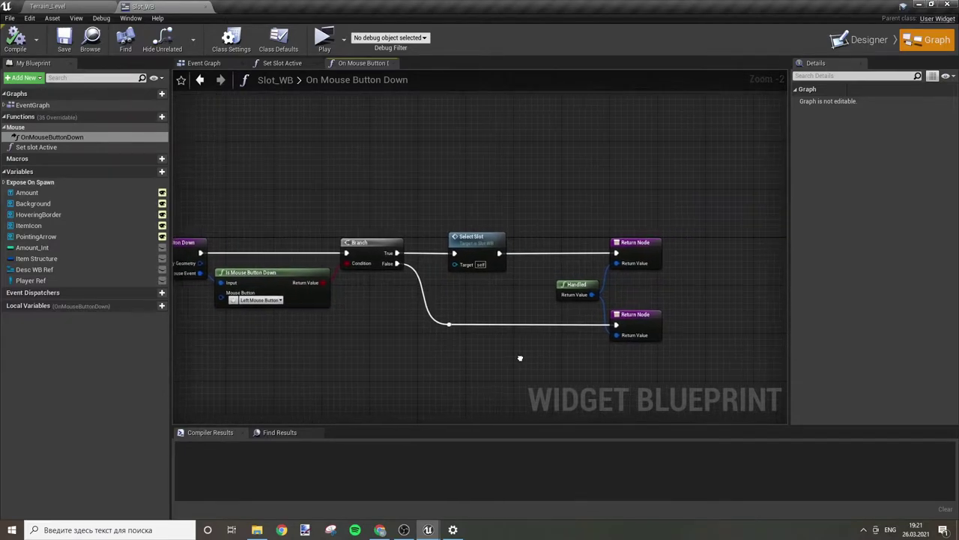
right_click_drag(521, 360, 410, 373)
right_click_drag(461, 208, 609, 213)
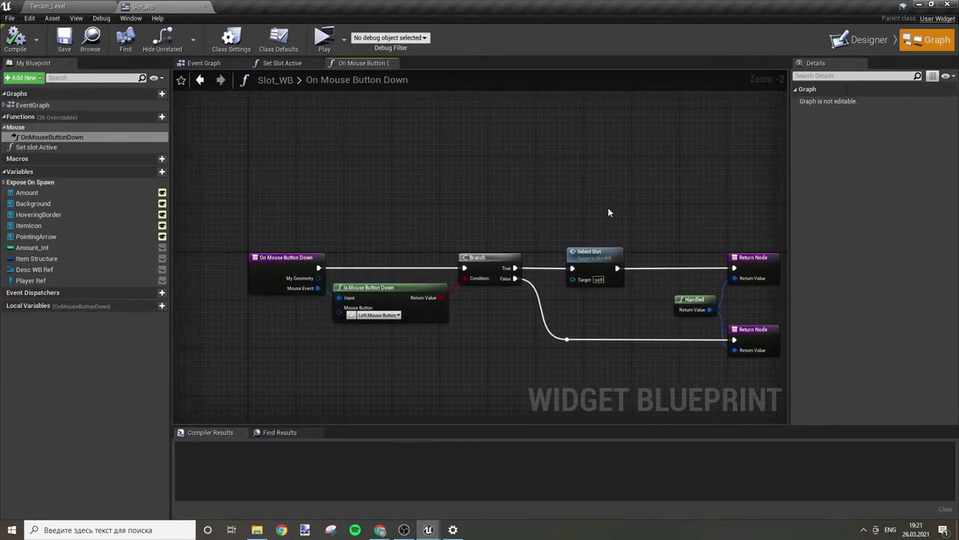
Step: Move the Handled and both Return nodes further right to leave space after Select Slot
left_click_drag(245, 194, 626, 363)
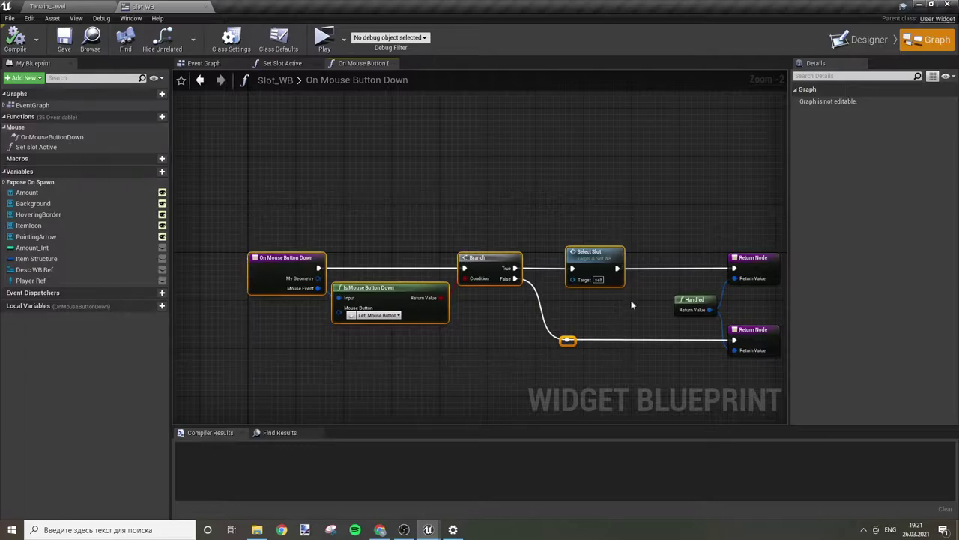
mouse_move(632, 305)
right_mouse_down()
mouse_move(563, 294)
mouse_move(274, 293)
right_mouse_up()
left_click_drag(310, 204, 460, 389)
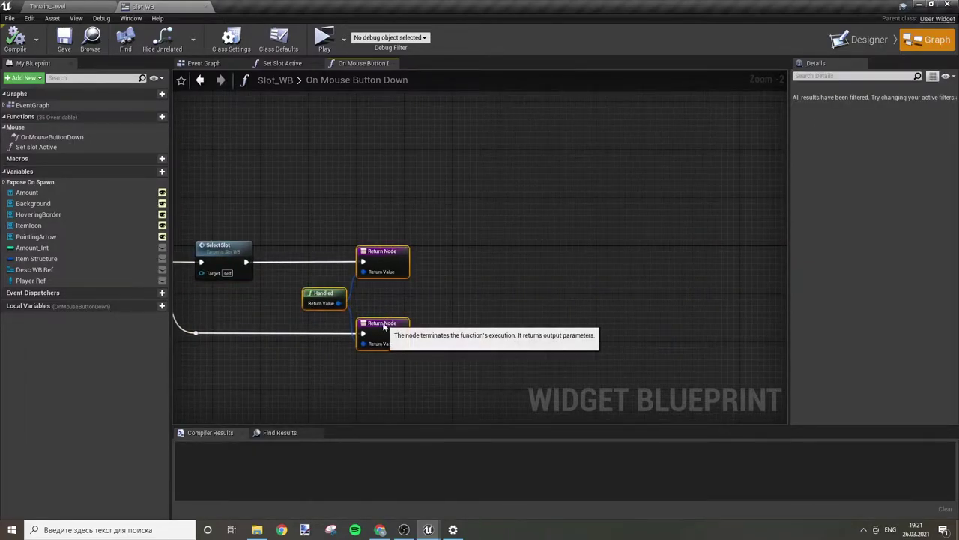
left_click_drag(384, 330, 737, 324)
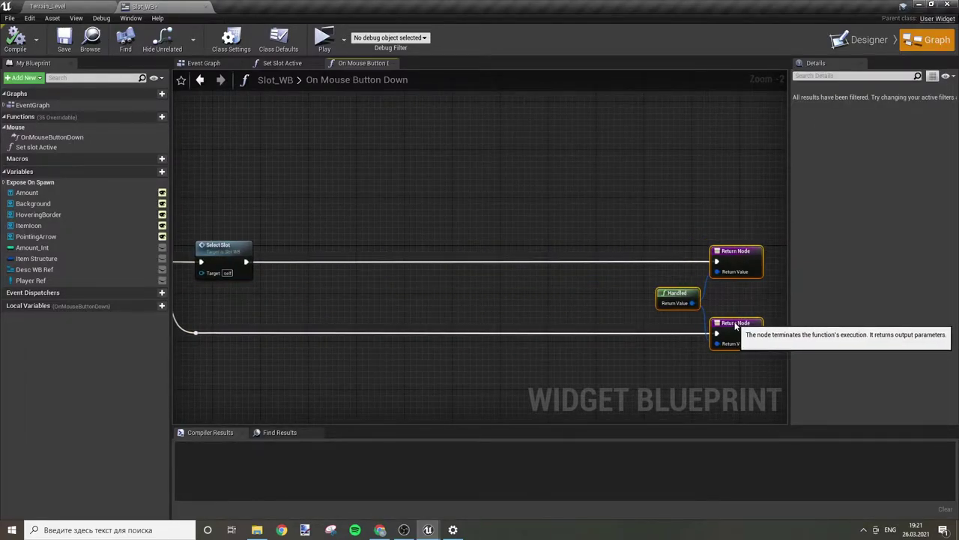
left_click(546, 282)
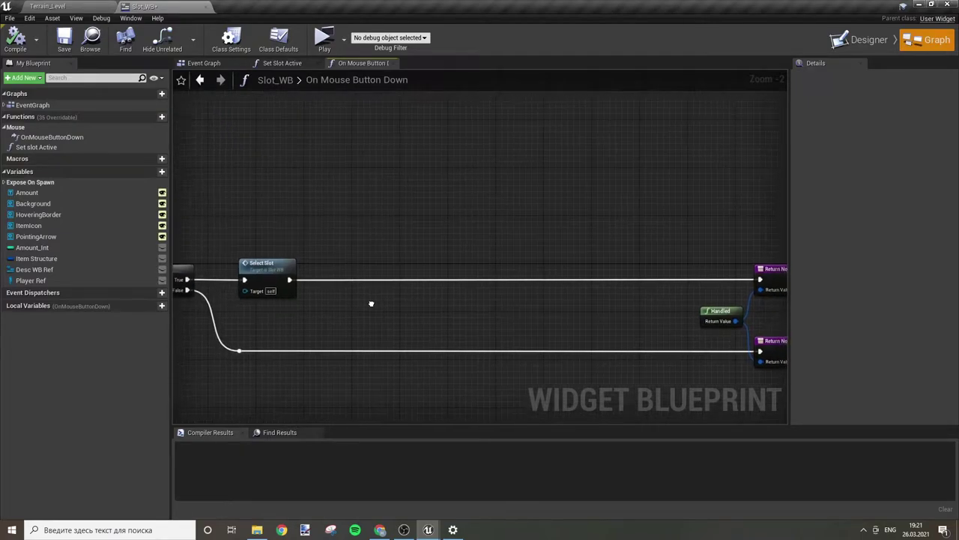
right_click_drag(327, 290, 342, 310)
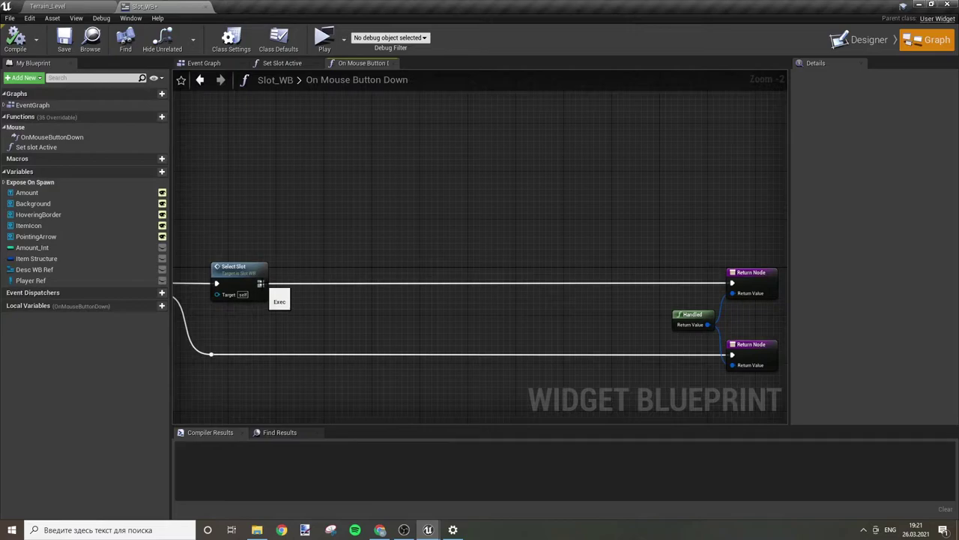
Step: Add a Branch node after Select Slot, wired from its output
key("b")
left_click(398, 280)
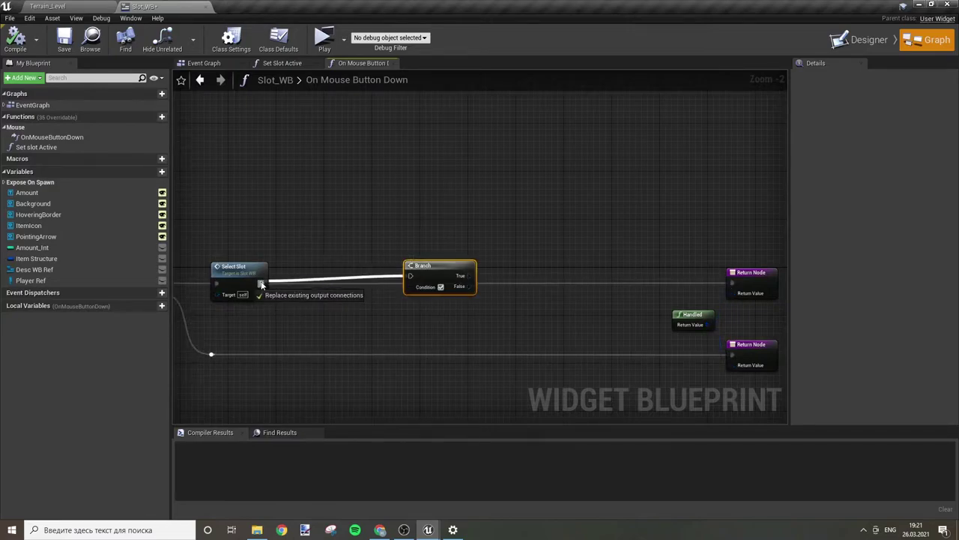
left_click_drag(261, 282, 411, 276)
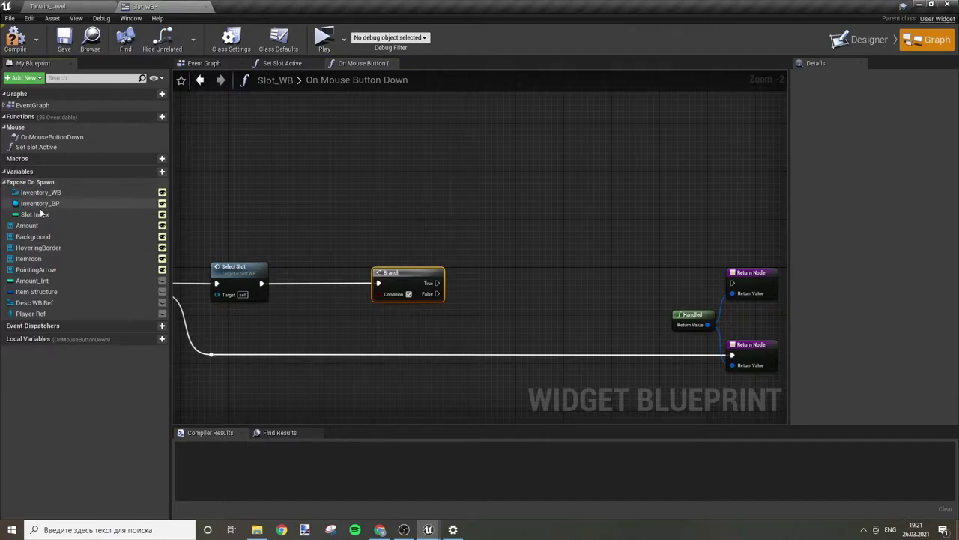
left_click_drag(40, 203, 171, 282)
right_click_drag(278, 313, 408, 300)
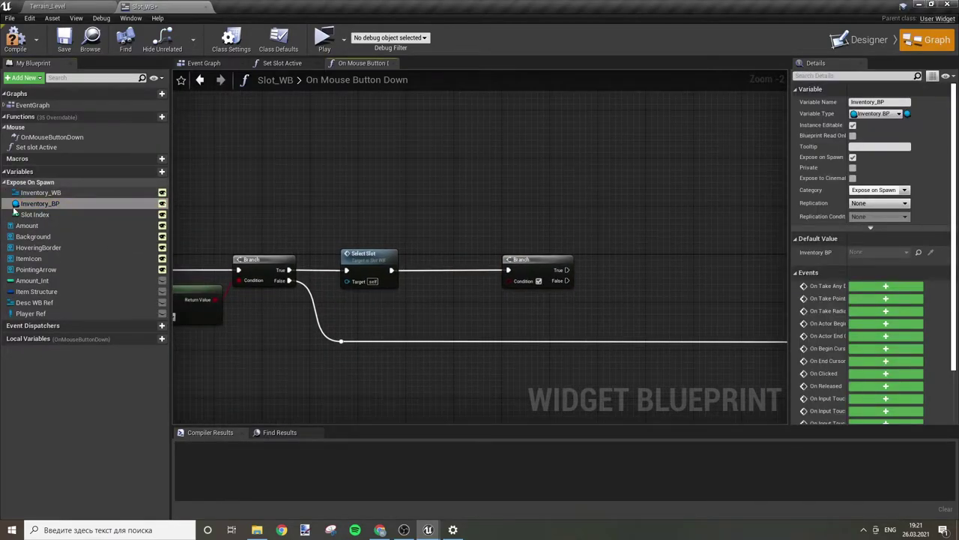
Step: Feed the Branch condition from Get Slot Data called on an Inventory_BP getter
mouse_move(16, 205)
left_mouse_down()
mouse_move(359, 301)
mouse_move(453, 310)
left_mouse_up()
left_click(375, 307)
type("get")
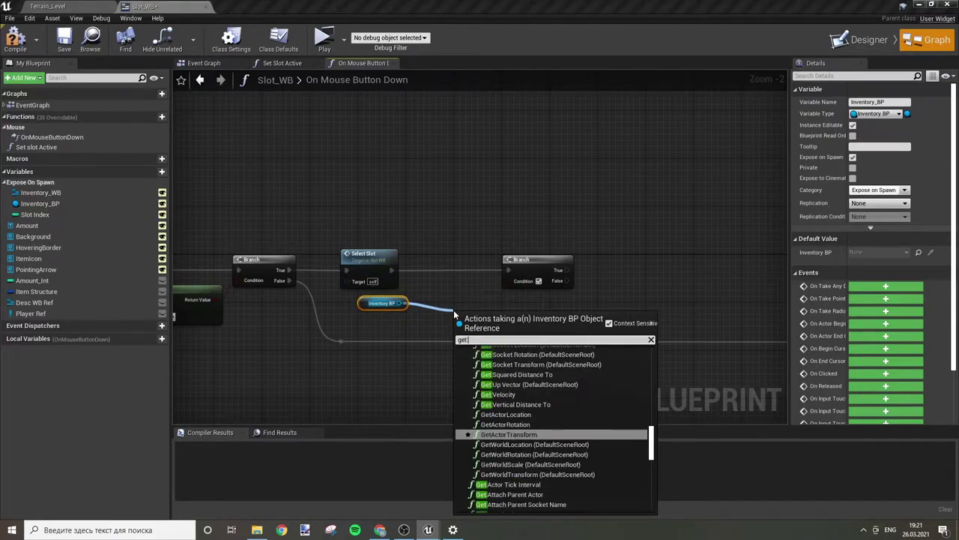
type(" slot")
left_click(512, 345)
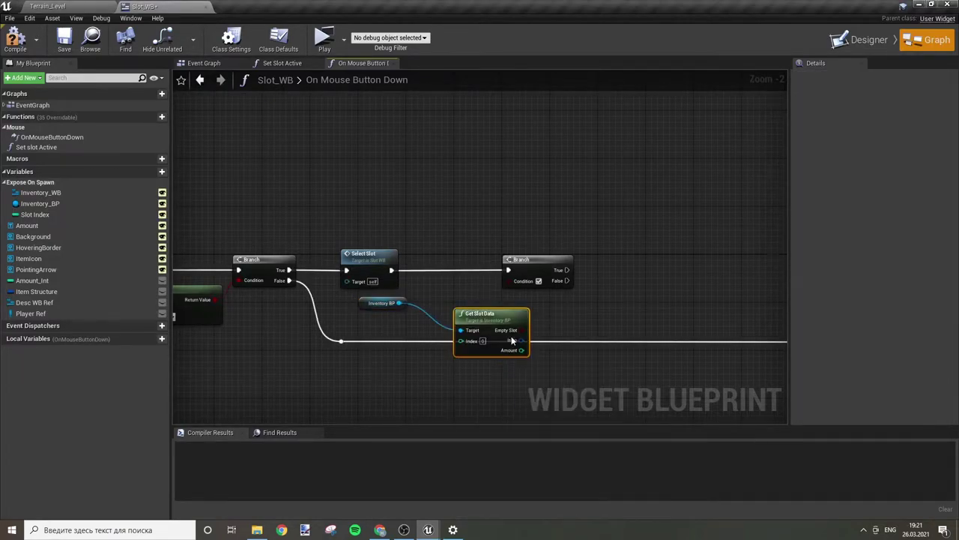
left_click_drag(517, 341, 510, 285)
left_click_drag(493, 324, 457, 295)
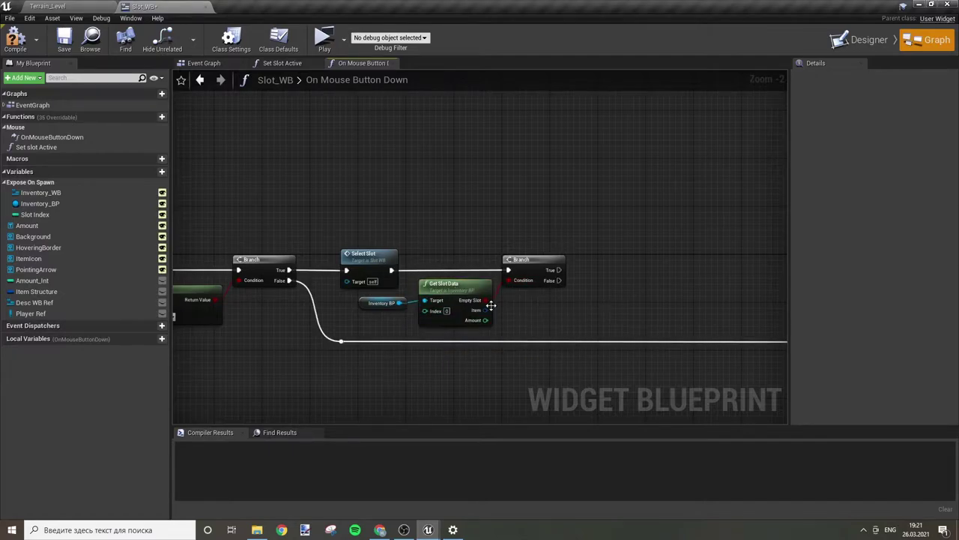
right_click_drag(609, 272, 585, 270)
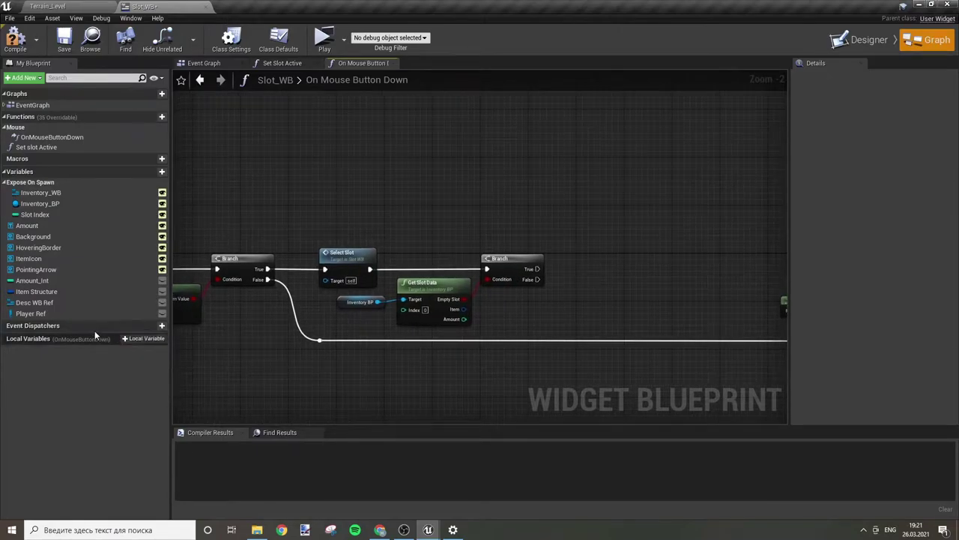
Step: Wire the Branch's True output to the top Return Node
right_click_drag(647, 320, 462, 307)
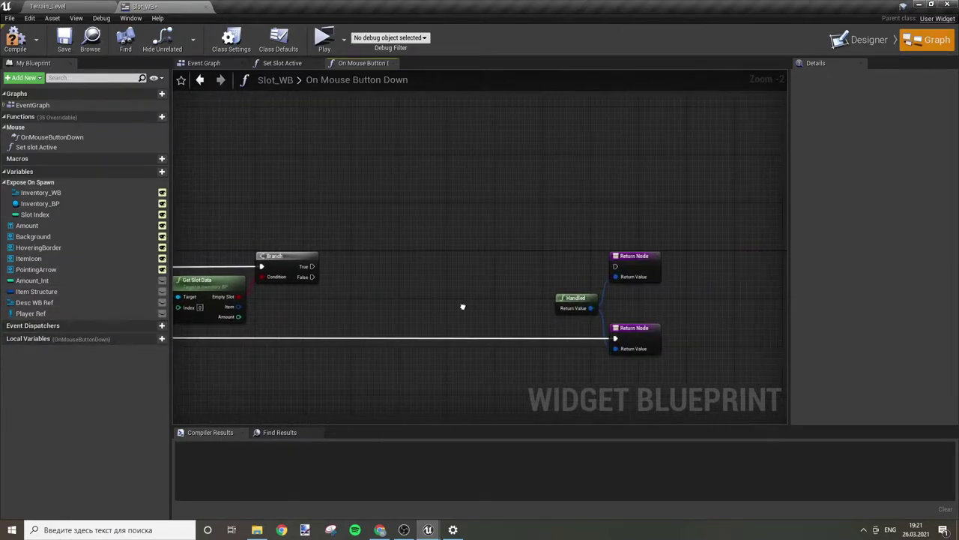
left_click(641, 265)
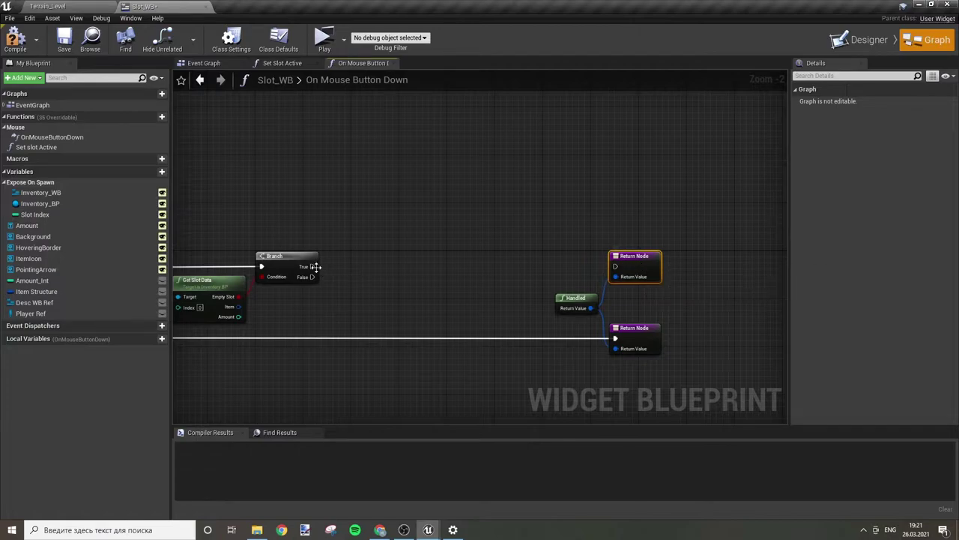
left_click_drag(314, 267, 621, 264)
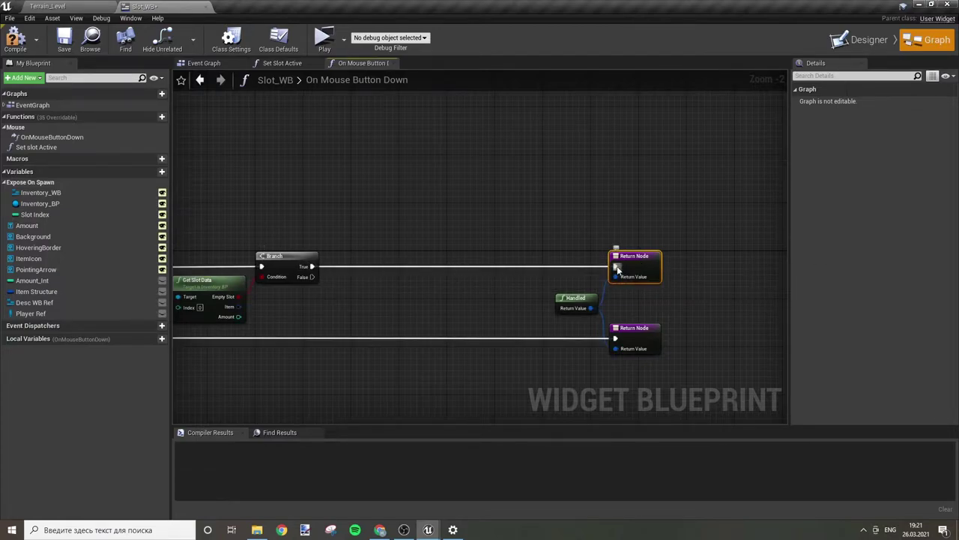
left_click(365, 293)
right_click_drag(364, 293, 599, 292)
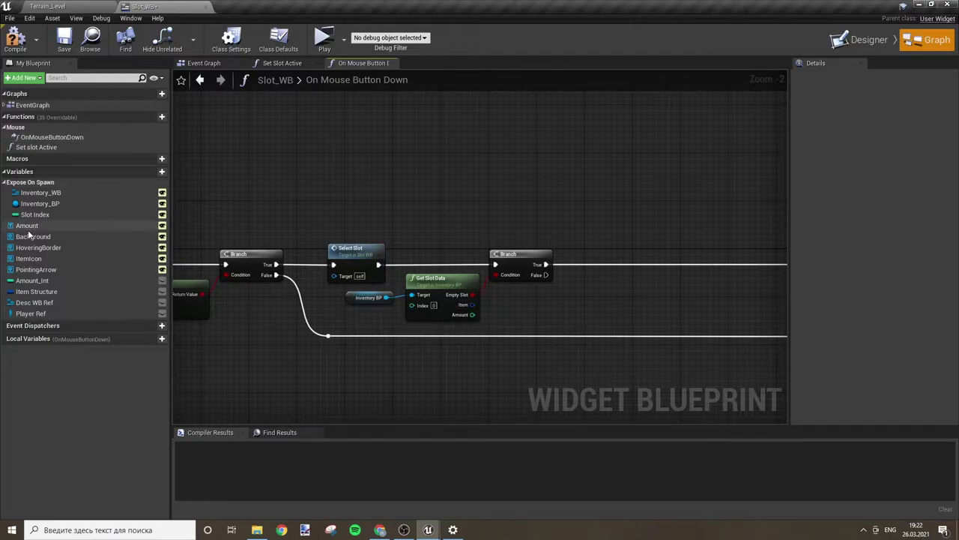
Step: Plug a Slot Index getter into Get Slot Data's Index input
mouse_move(36, 215)
left_mouse_down()
mouse_move(330, 310)
mouse_move(412, 305)
left_mouse_up()
left_click(360, 325)
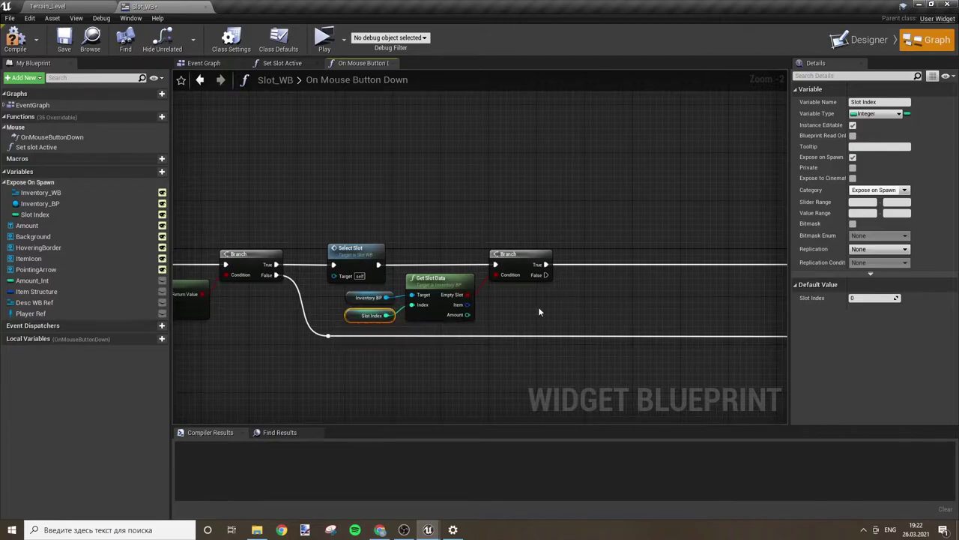
right_click_drag(538, 307, 513, 331)
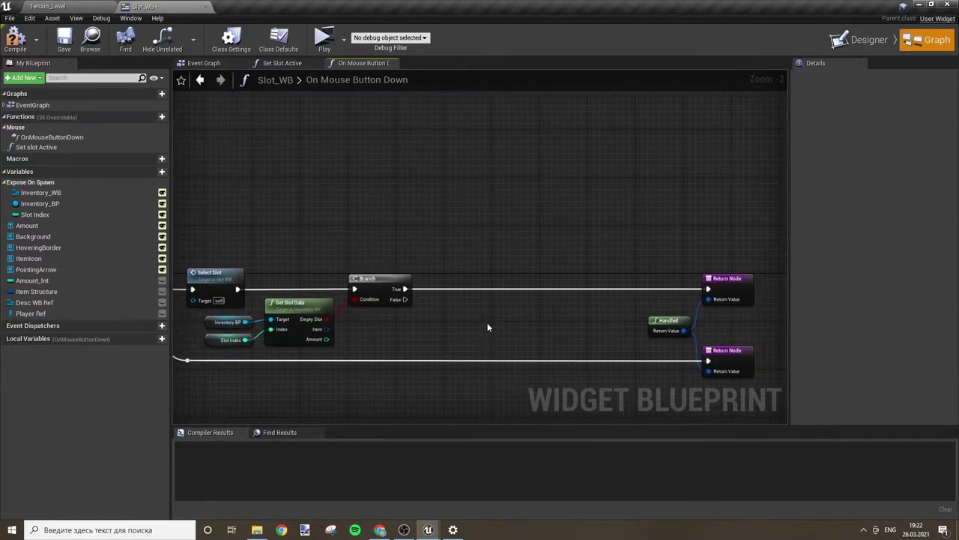
Step: Add Detect Drag if Pressed on the Branch's False output with Drag Key Left Mouse Button
left_click_drag(404, 299, 512, 241)
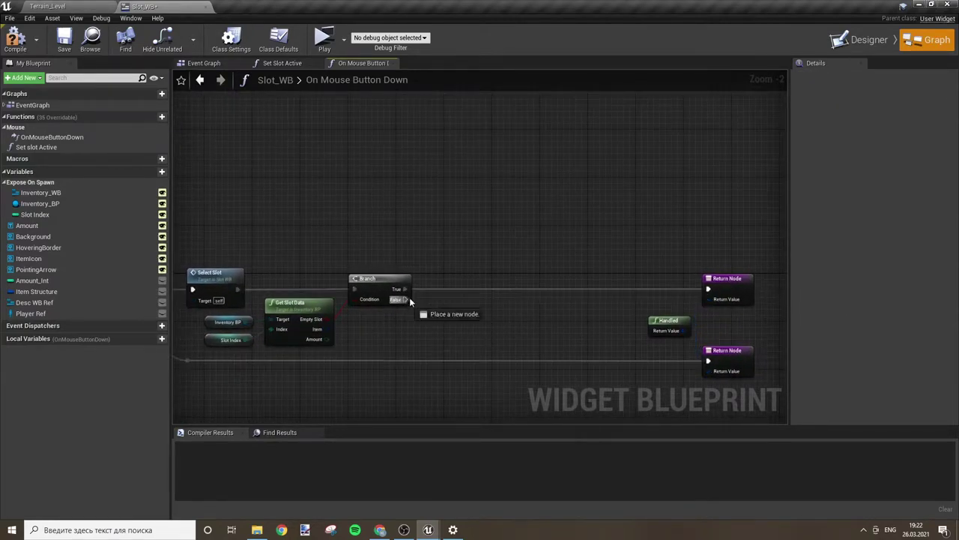
type("detect drag")
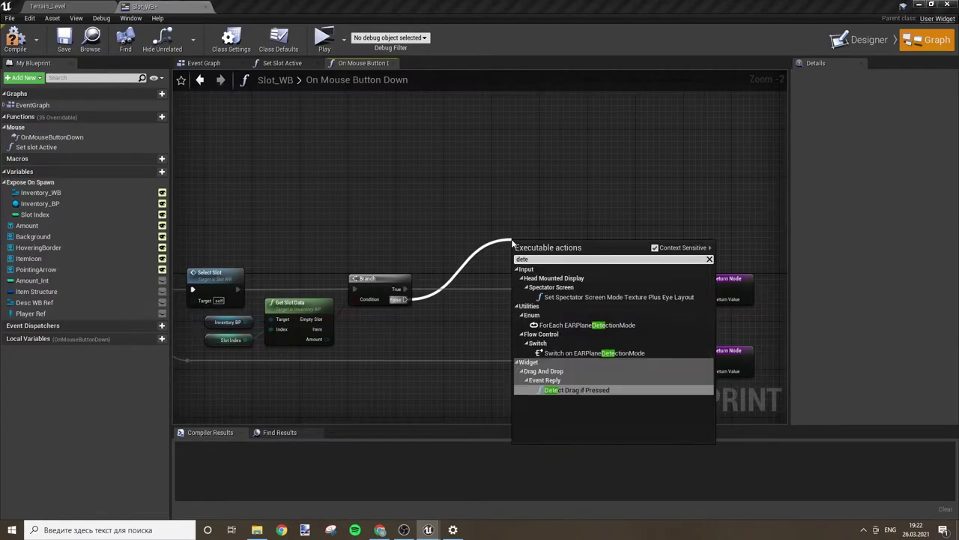
key("Return")
left_click_drag(512, 240, 518, 222)
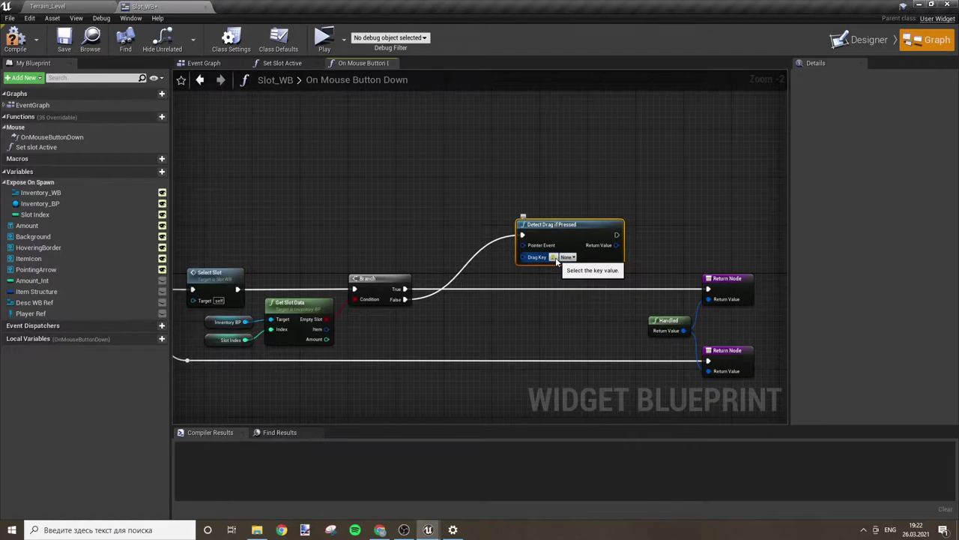
left_click(554, 258)
left_click(557, 262)
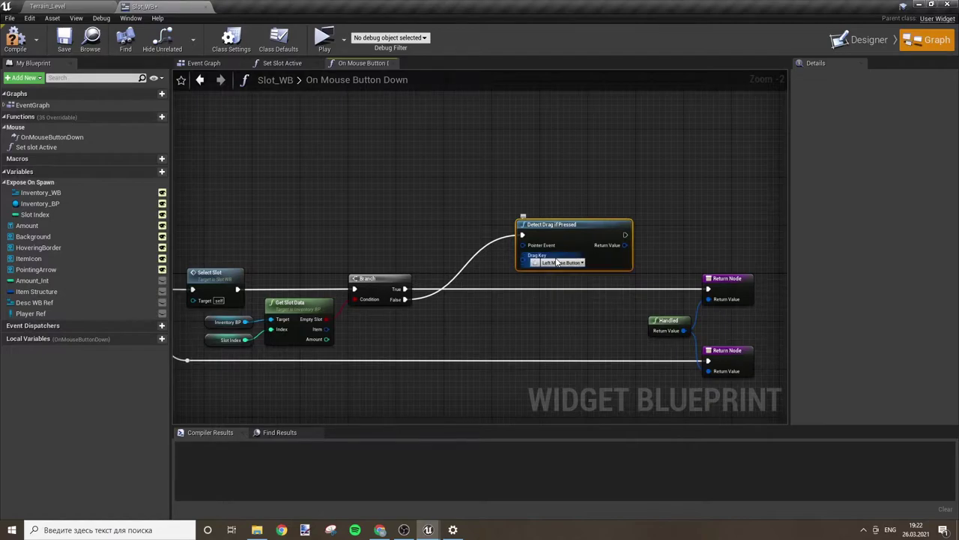
Step: Duplicate the Return Node and wire Detect Drag if Pressed's output into the copy
right_click_drag(653, 275, 569, 262)
left_click(654, 277)
key("ctrl+c")
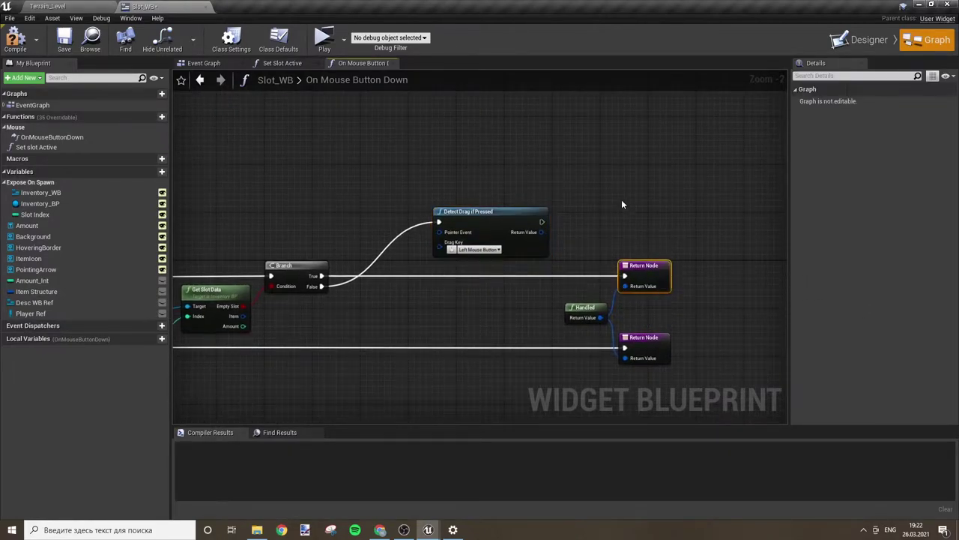
key("ctrl+v")
mouse_move(631, 210)
left_mouse_down()
mouse_move(541, 222)
mouse_move(631, 220)
mouse_move(593, 226)
left_mouse_up()
left_click(535, 175)
Step: Compile, then fix the Pointer Event error by wiring it from On Mouse Button Down
left_click(15, 39)
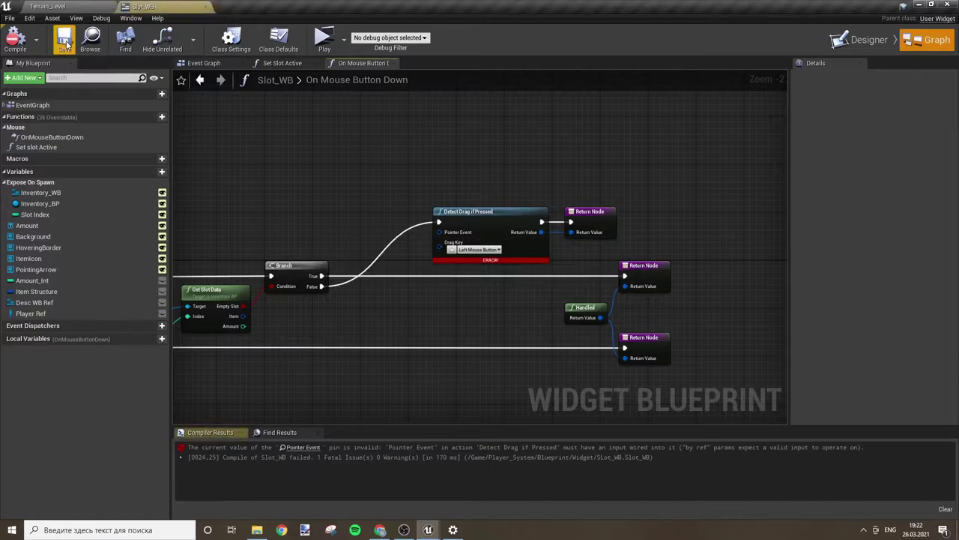
right_click_drag(474, 285, 562, 282)
left_click(302, 448)
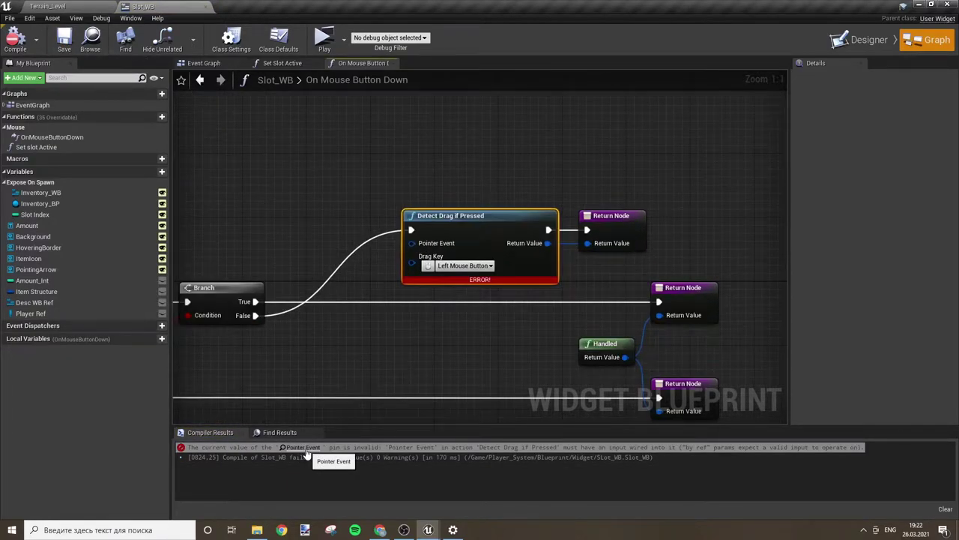
mouse_move(410, 243)
left_mouse_down()
mouse_move(350, 289)
mouse_move(375, 328)
left_mouse_up()
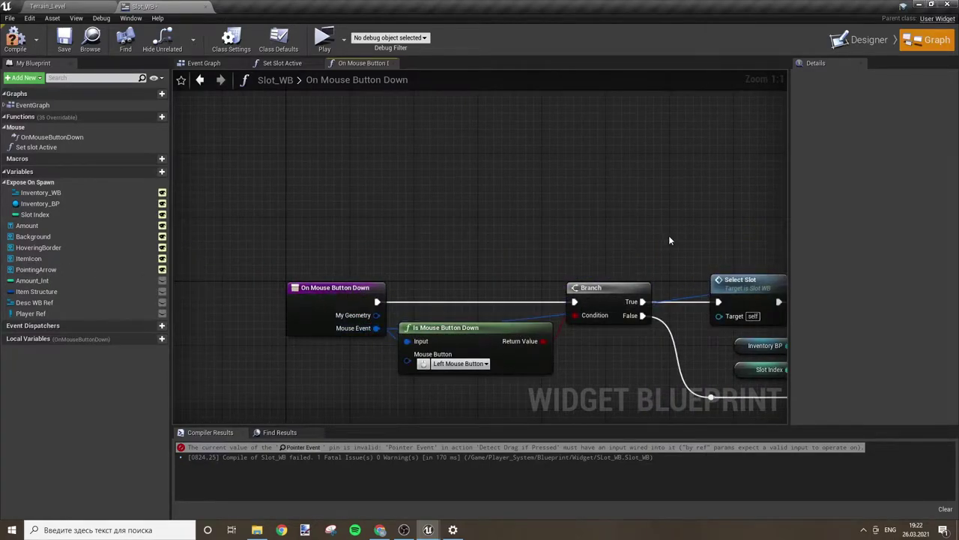
right_click_drag(669, 241, 409, 221)
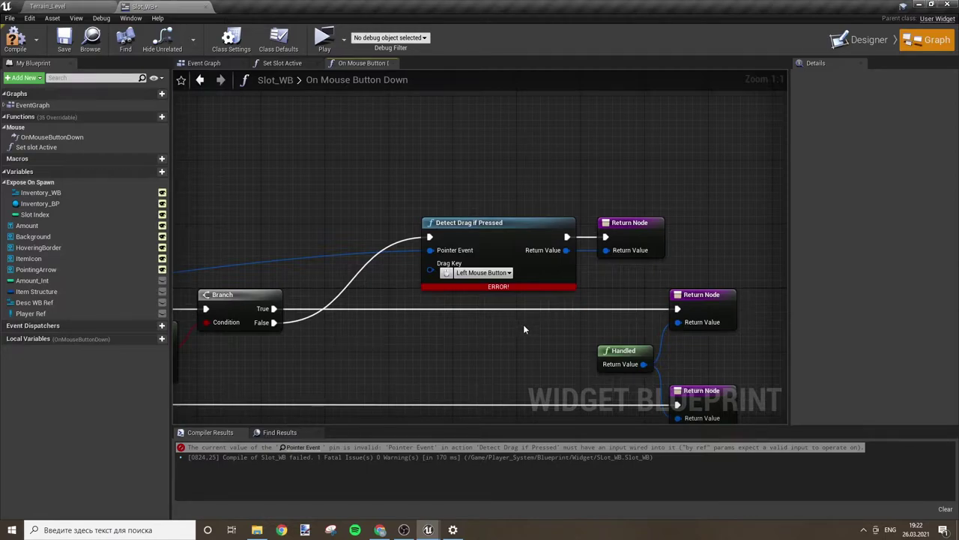
Step: Recompile Slot_WB without errors and save the asset
left_click_drag(341, 161, 622, 239)
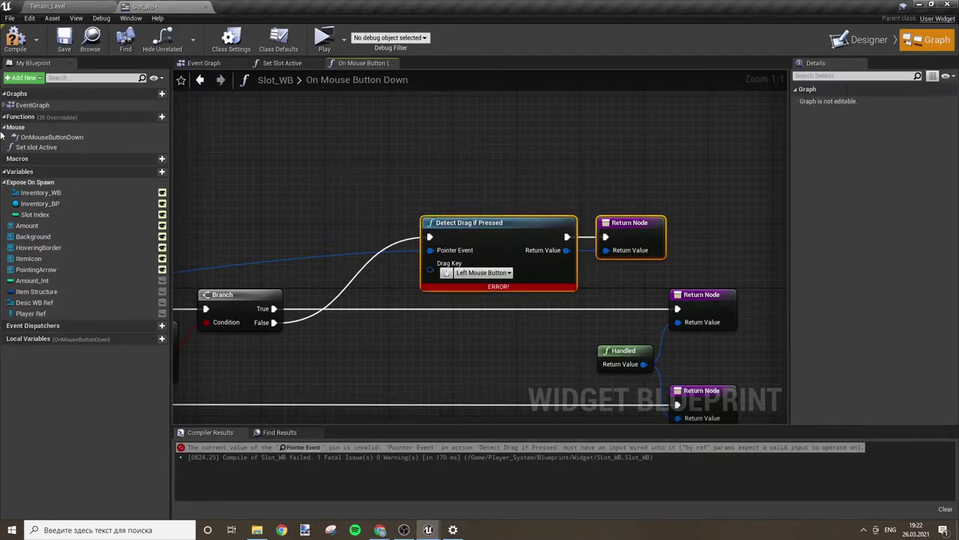
left_click(15, 42)
left_click(65, 42)
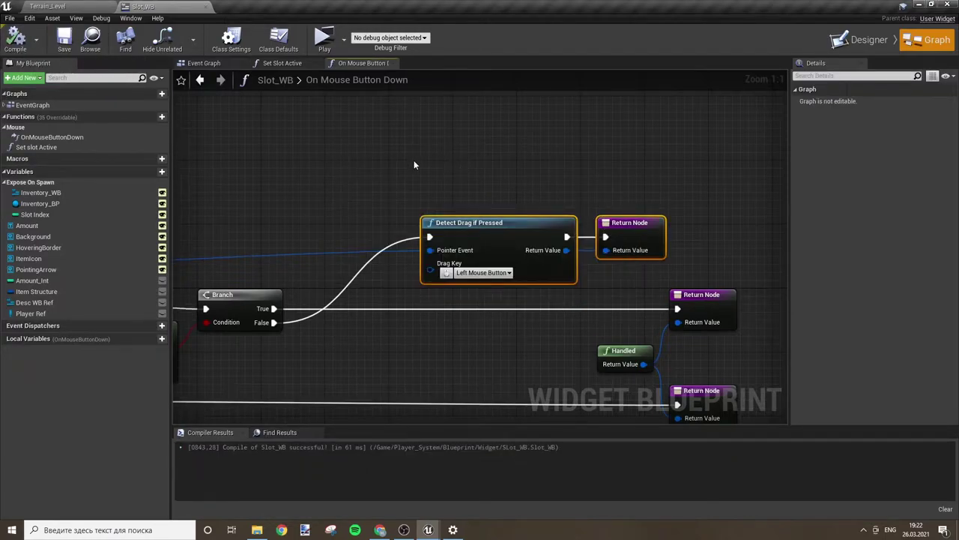
left_click(613, 285)
right_click_drag(612, 285, 590, 191)
right_click_drag(523, 297, 515, 278)
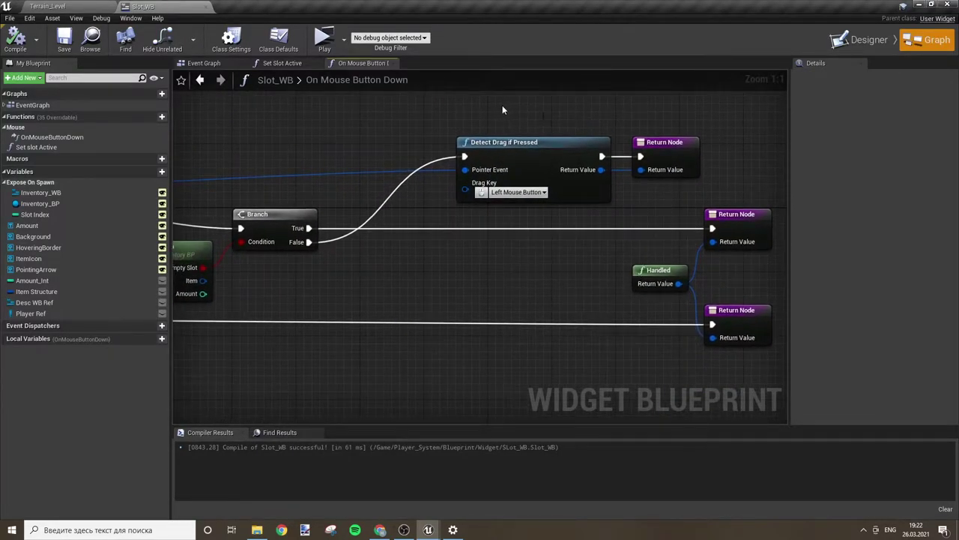
left_click_drag(503, 111, 687, 176)
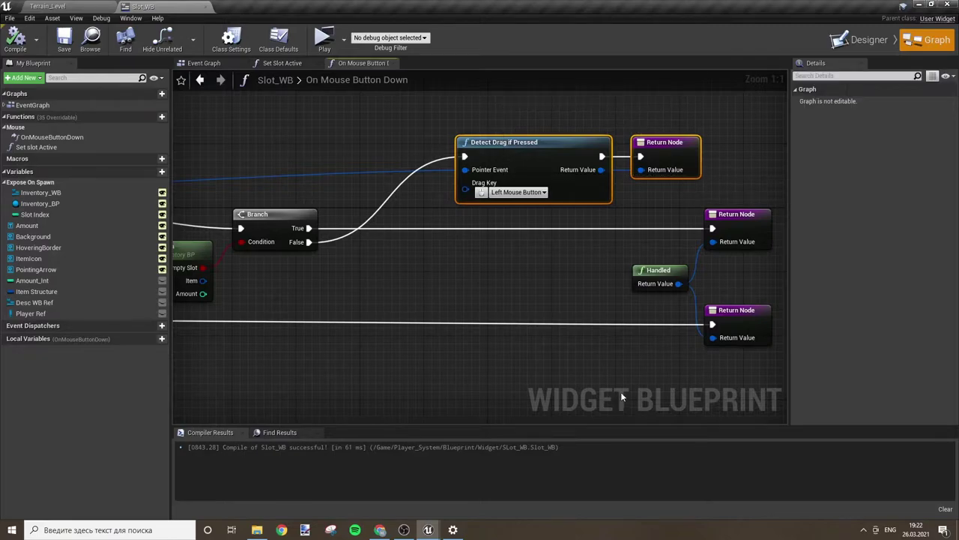
Step: Duplicate the Set slot Active function and rename the copy to Set slot Hovered
key("F7")
left_click(282, 64)
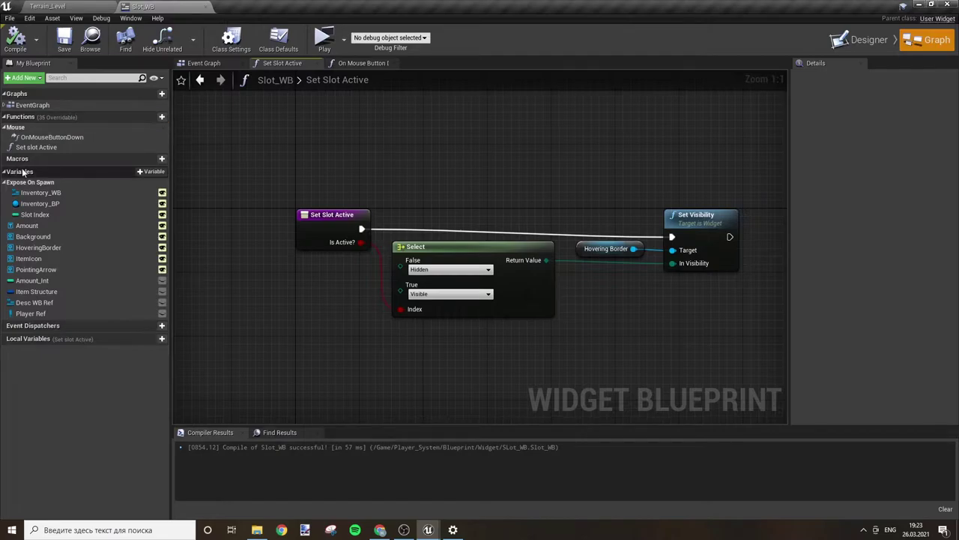
left_click(50, 145)
key("ctrl+w")
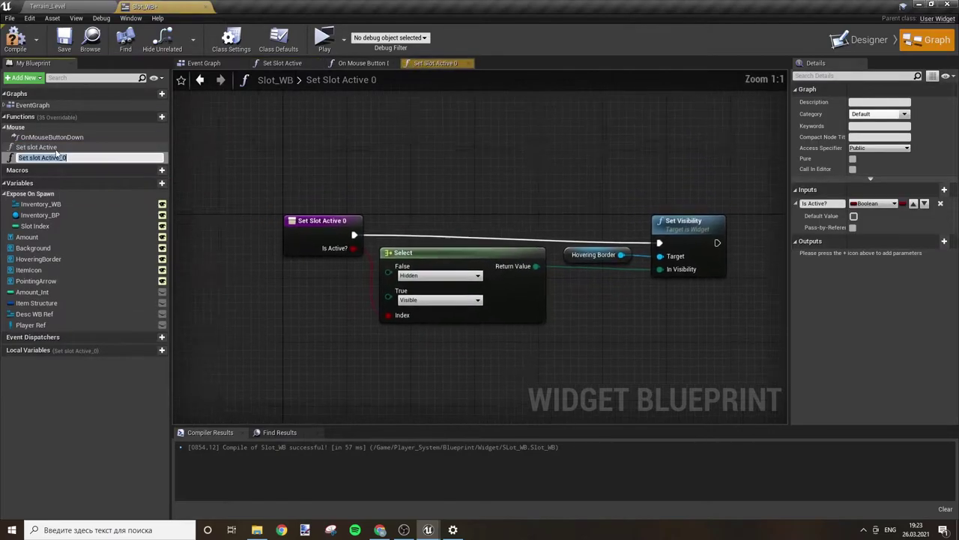
key("End")
key("BackSpace")
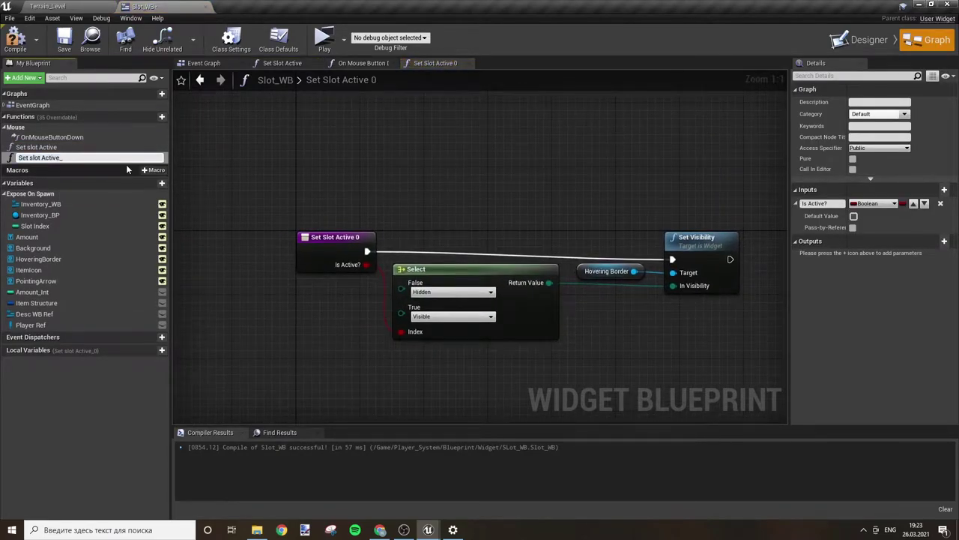
key("BackSpace")
key("BackSpace")
key("BackSpace")
type("ot ")
type("HGo")
key("BackSpace")
key("BackSpace")
type("overe")
type("d")
key("Return")
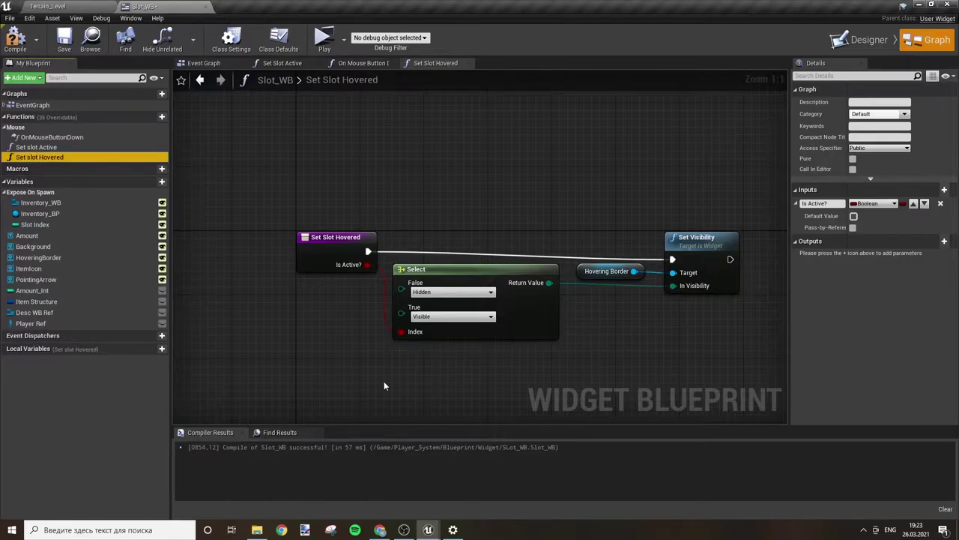
Step: Remove the Hovering Border target node from Set slot Hovered and show the Designer view
left_click(581, 273)
left_click(648, 344)
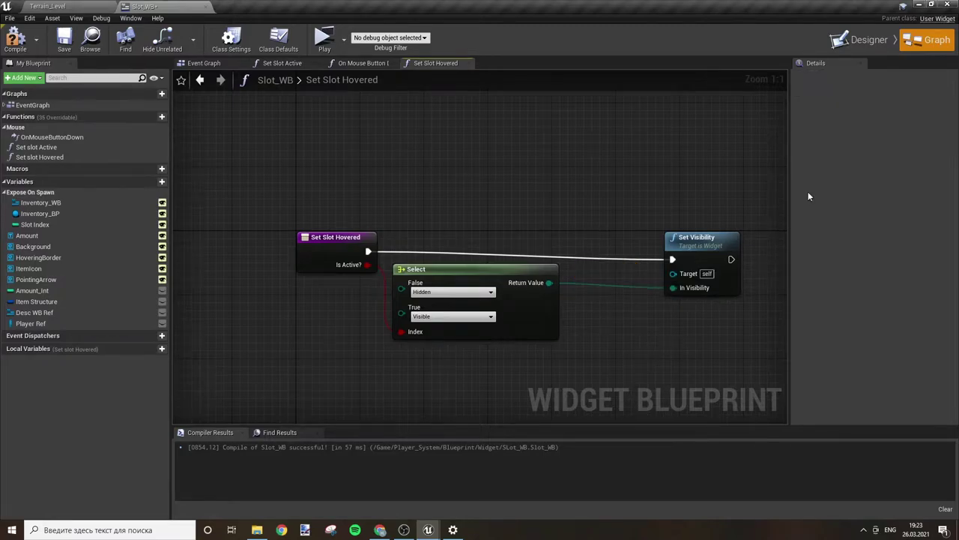
left_click(862, 40)
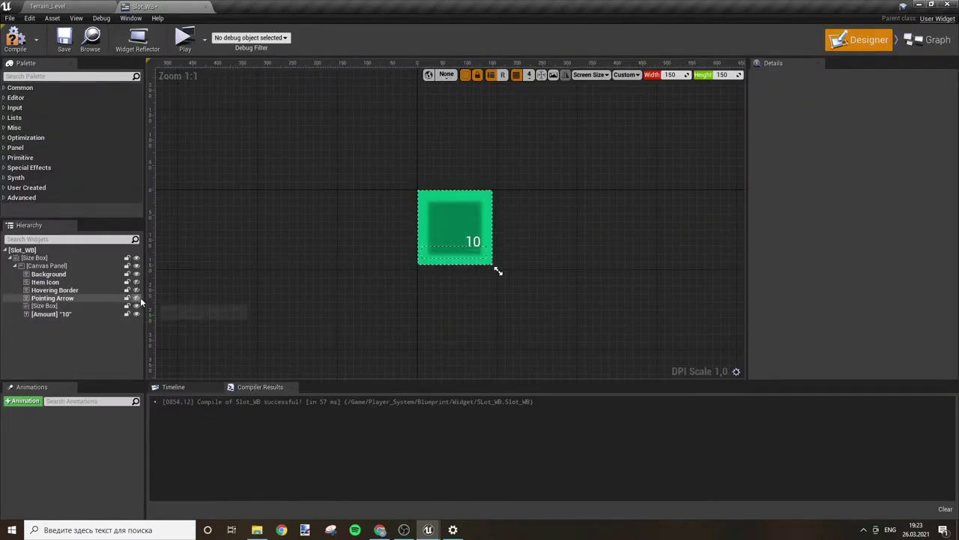
Step: Wire a Pointing Arrow getter into Set Visibility's Target in Set Slot Hovered
left_click(109, 298)
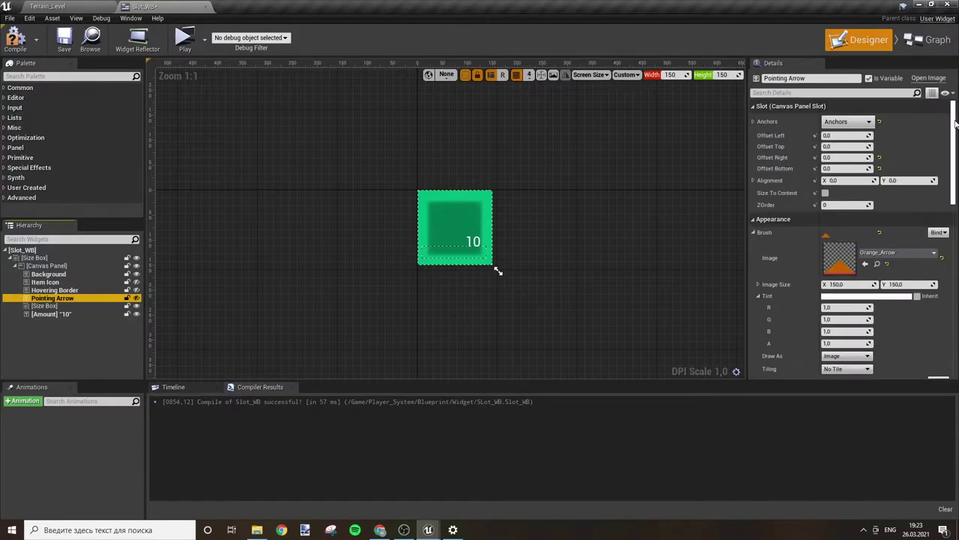
left_click(929, 39)
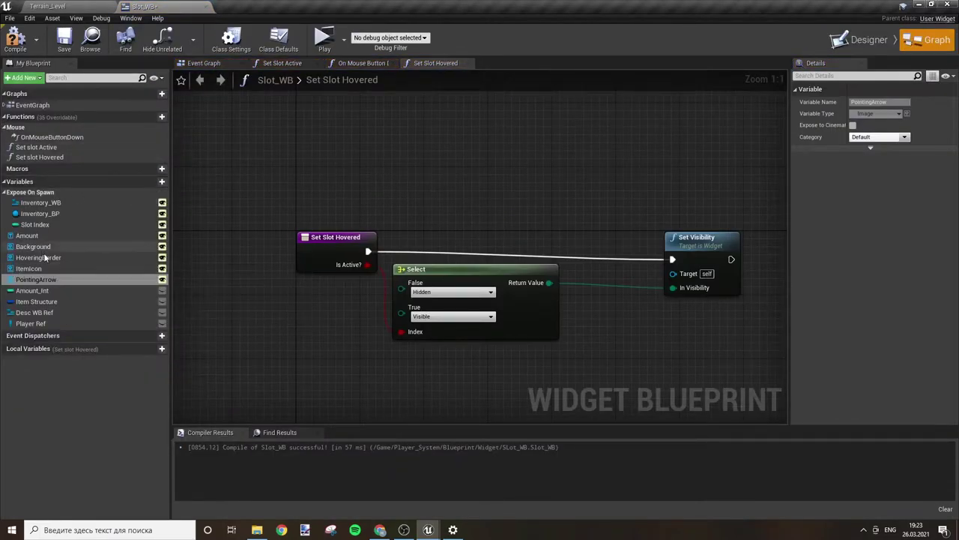
mouse_move(36, 278)
left_mouse_down()
mouse_move(464, 217)
mouse_move(688, 279)
left_mouse_up()
left_click(489, 221)
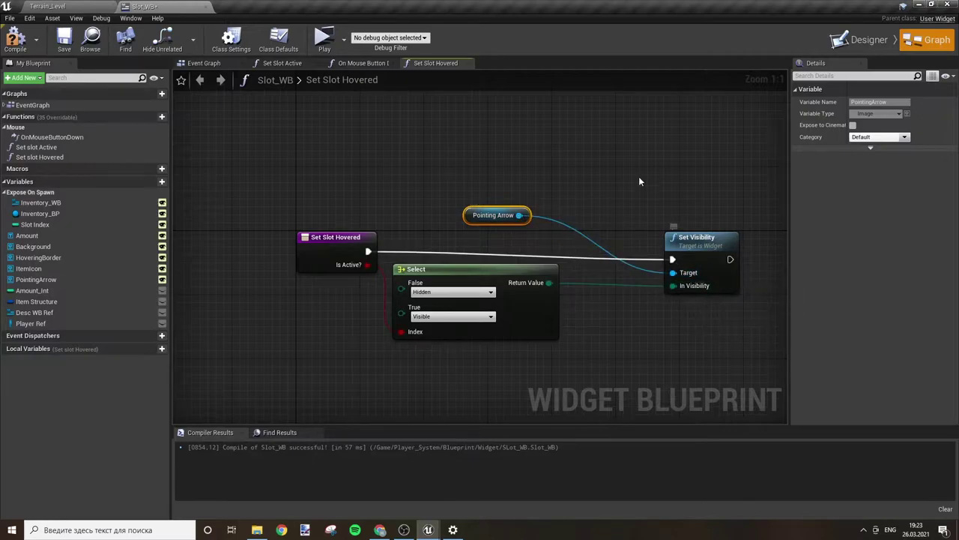
right_click_drag(436, 218, 380, 206)
left_click_drag(413, 204, 525, 261)
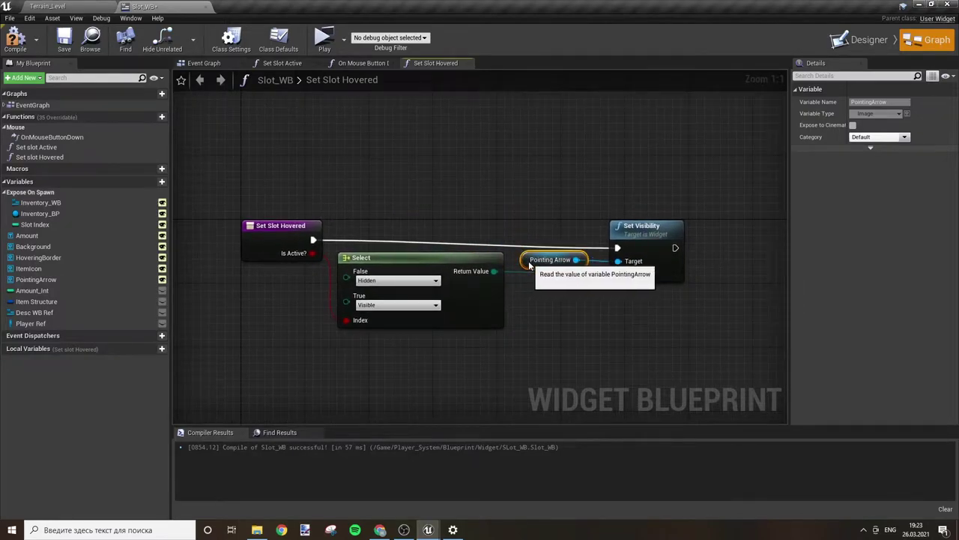
left_click(527, 213)
Step: Compile Slot_WB successfully and go to its Event Graph
left_click(15, 38)
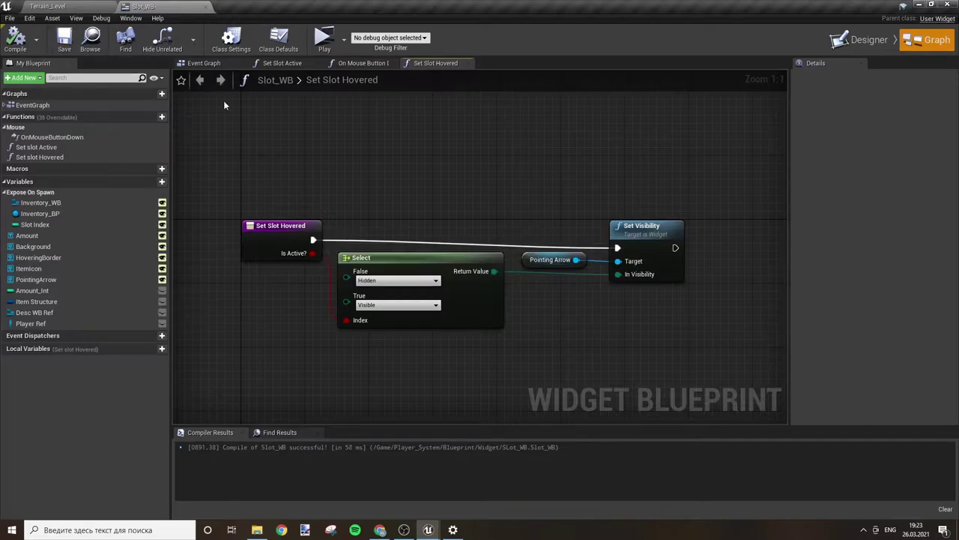
left_click(866, 41)
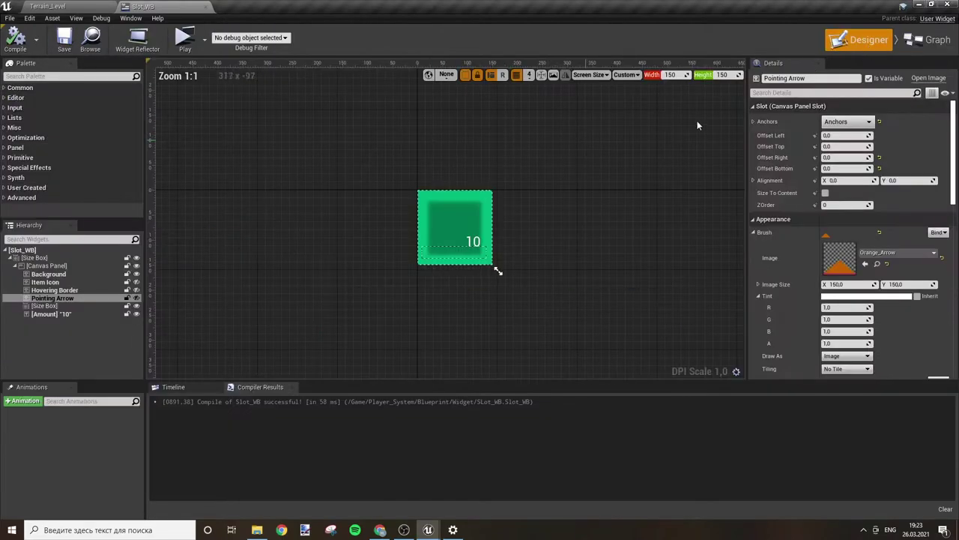
left_click(937, 40)
left_click(203, 64)
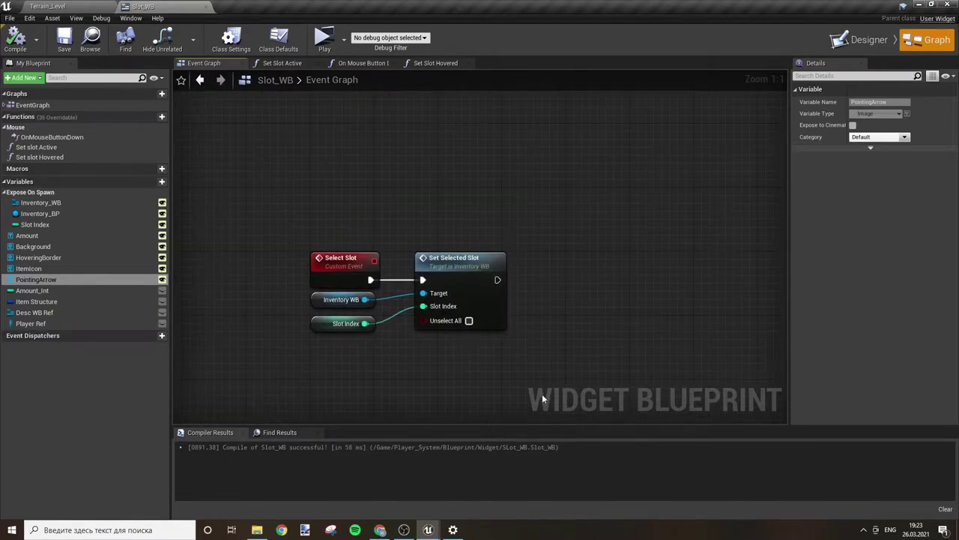
Step: Add an Event On Drag Leave node to Slot_WB's Event Graph
scroll(604, 352, "down", 5)
scroll(487, 306, "up", 4)
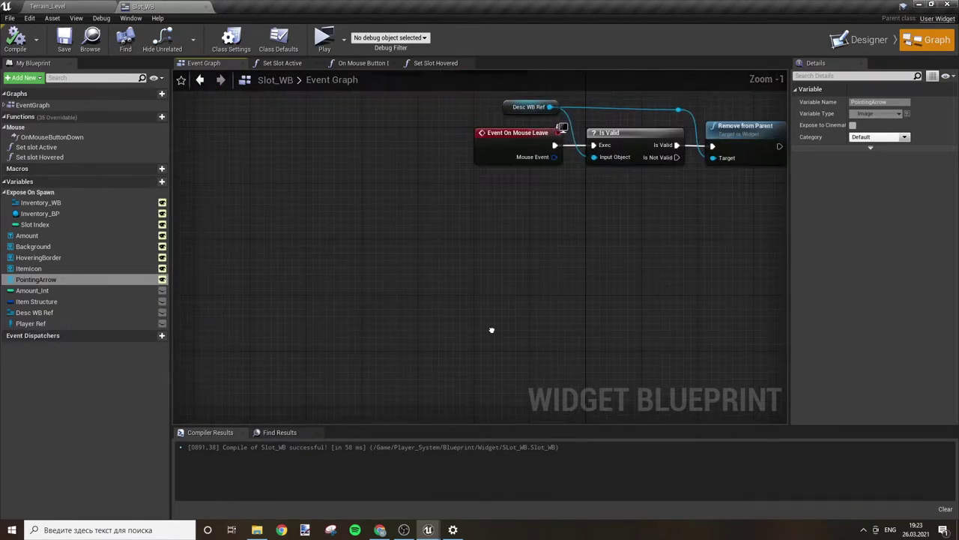
right_click(498, 326)
type("even")
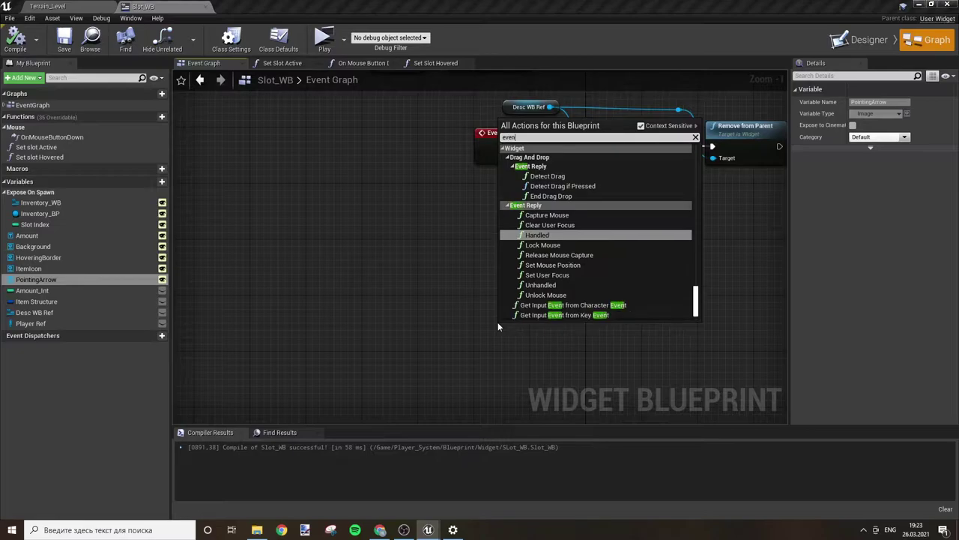
type("t")
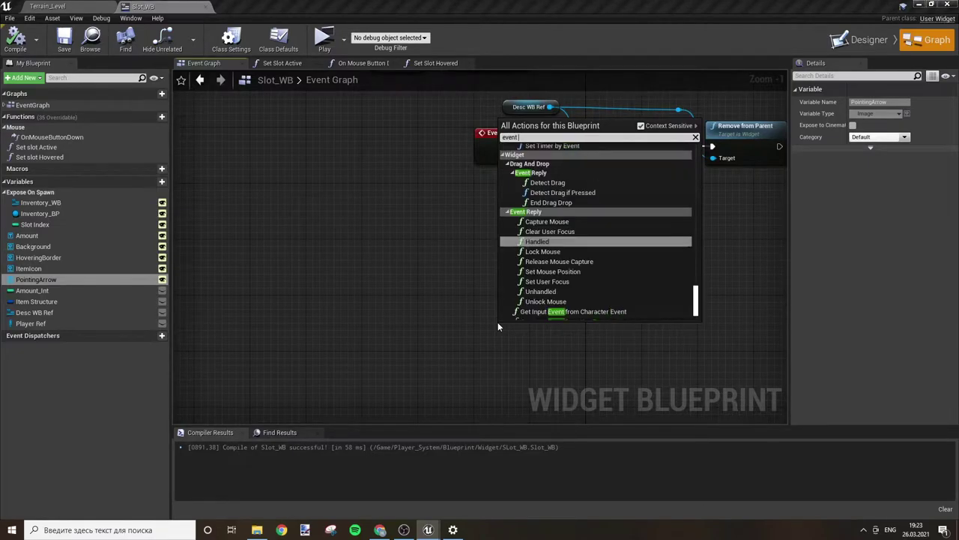
type(" lea")
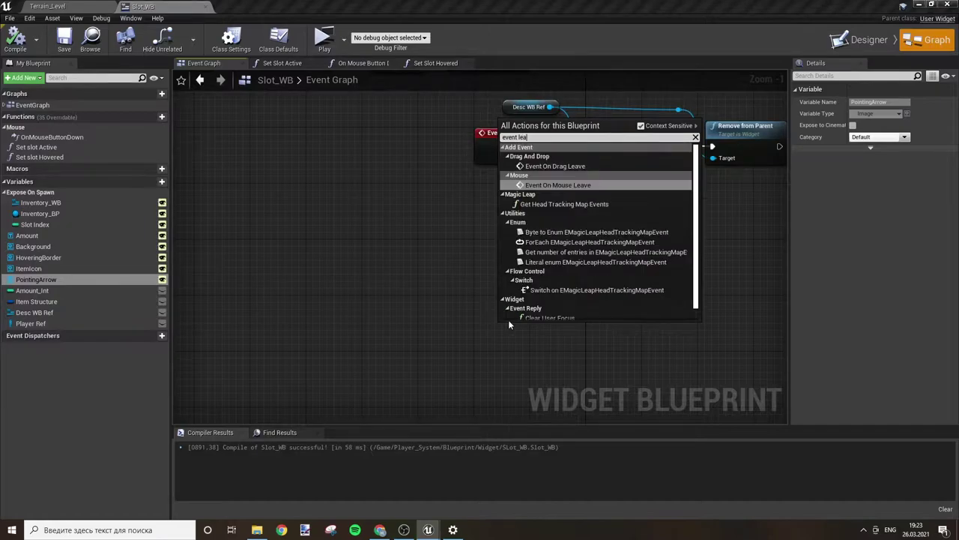
left_click(580, 165)
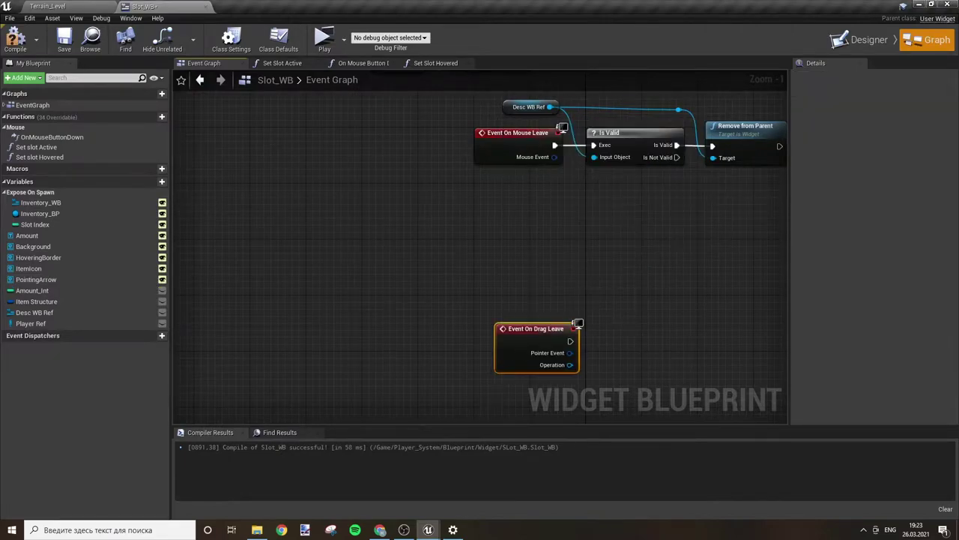
right_click_drag(513, 348, 473, 282)
Step: Add Event On Drag Enter above Drag Leave, then return to the Terrain_Level editor
right_click(487, 214)
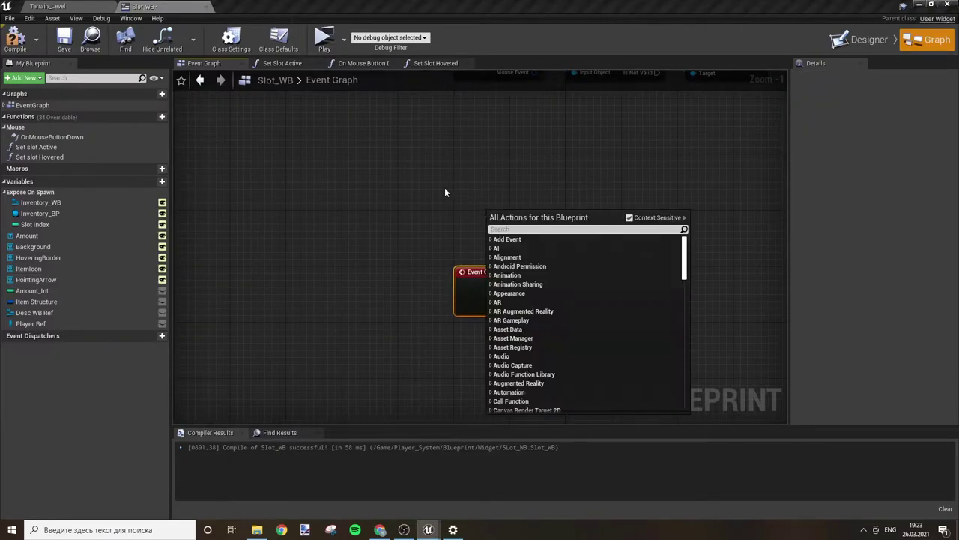
type("on drag")
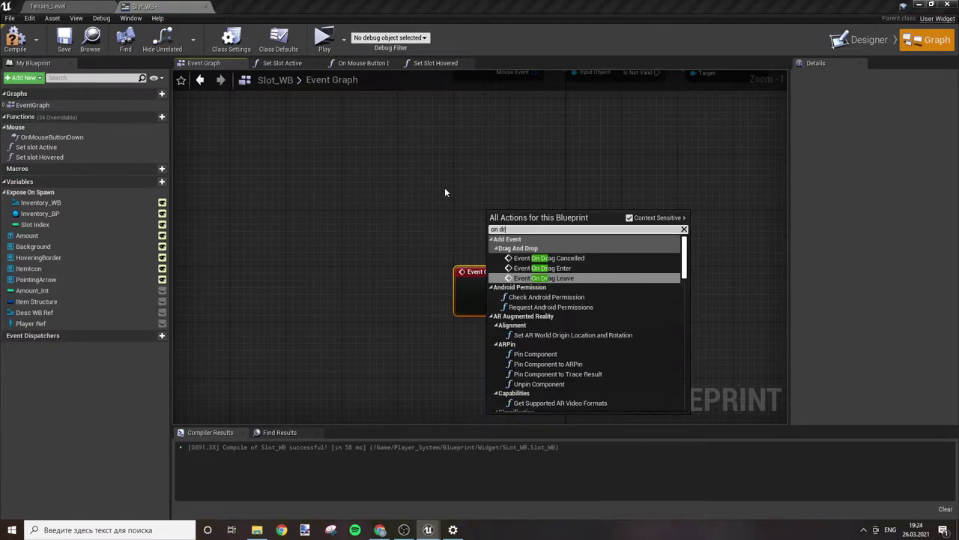
key("Up")
key("Return")
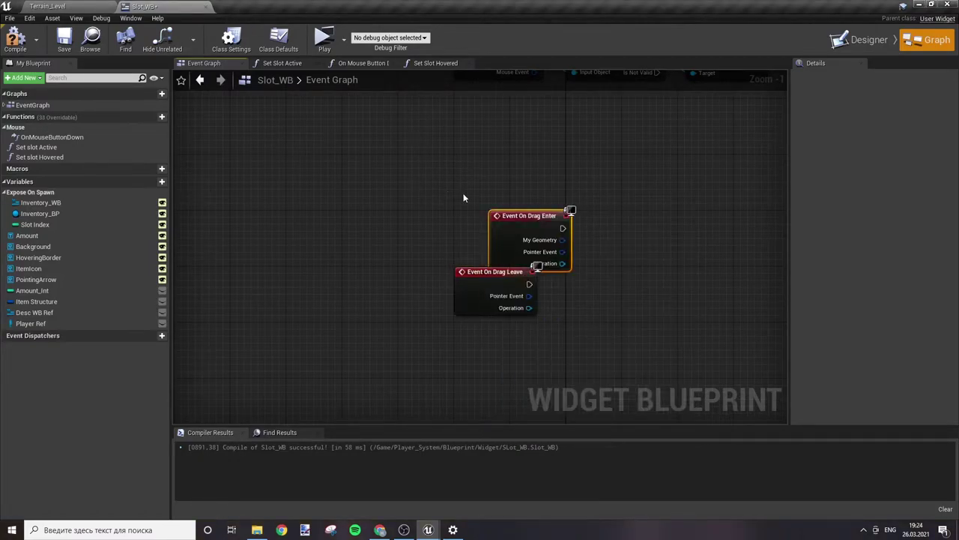
left_click_drag(504, 225, 468, 171)
left_click(611, 195)
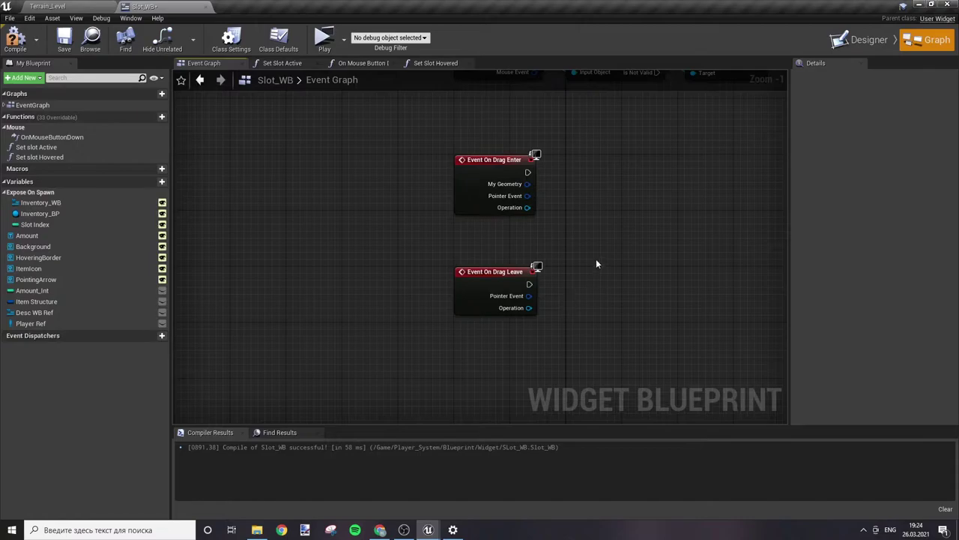
mouse_move(596, 258)
right_mouse_down()
mouse_move(480, 270)
mouse_move(471, 232)
right_mouse_up()
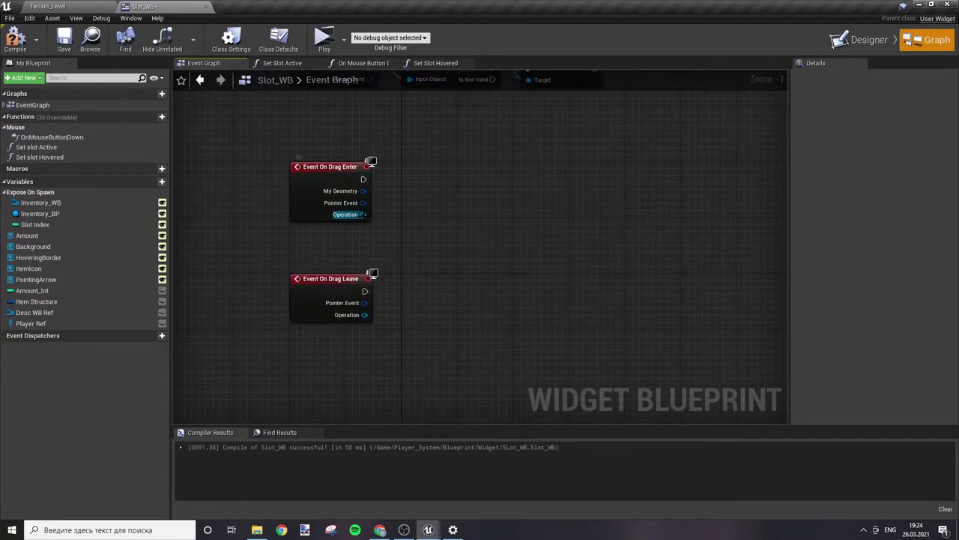
left_click_drag(363, 214, 452, 198)
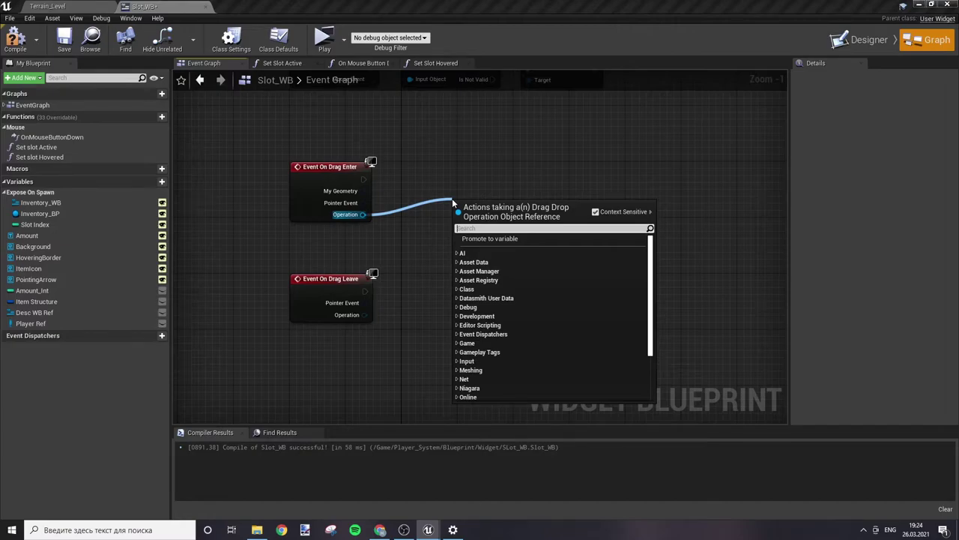
left_click(420, 177)
left_click(61, 5)
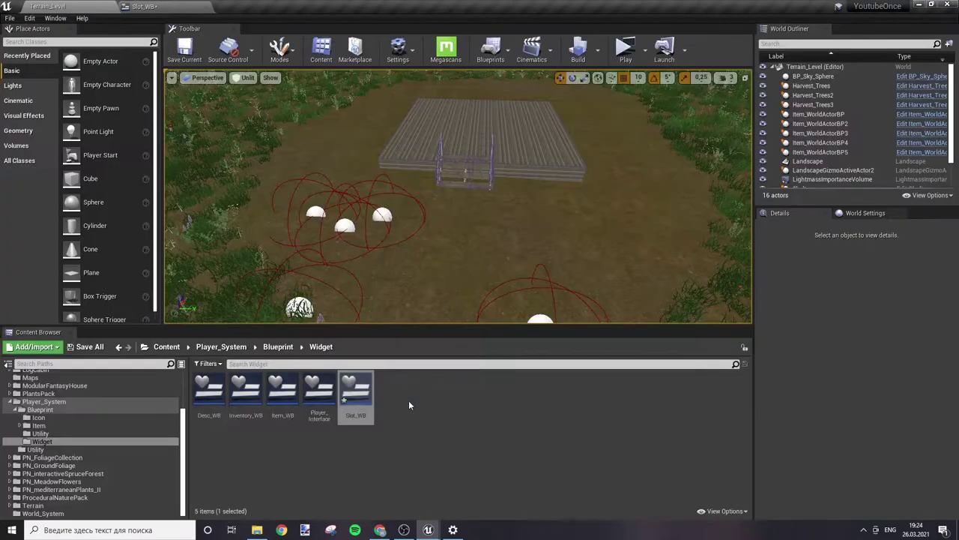
Step: Create a Blueprint Class based on DragDropOperation named Slot_DragNDrop in the Widget folder
left_click(504, 422)
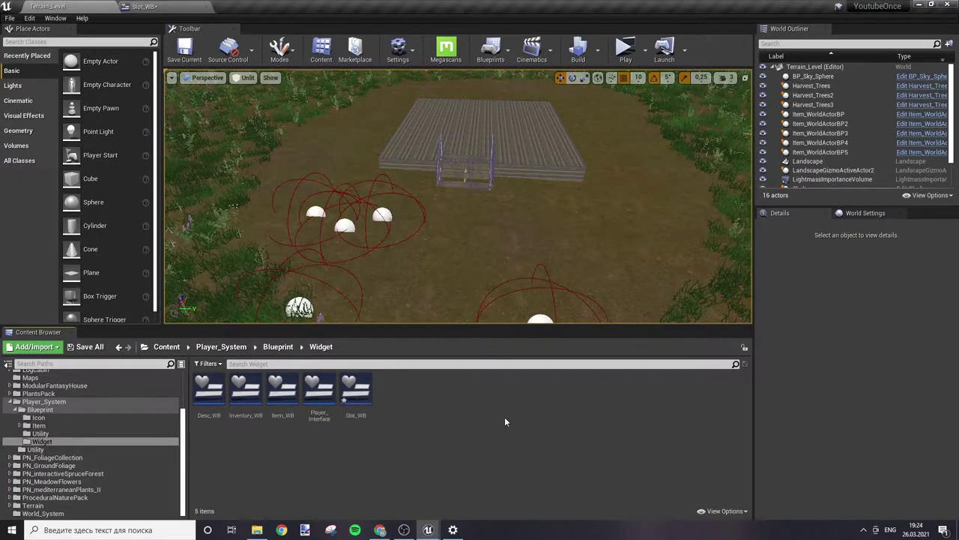
right_click(398, 400)
mouse_move(450, 397)
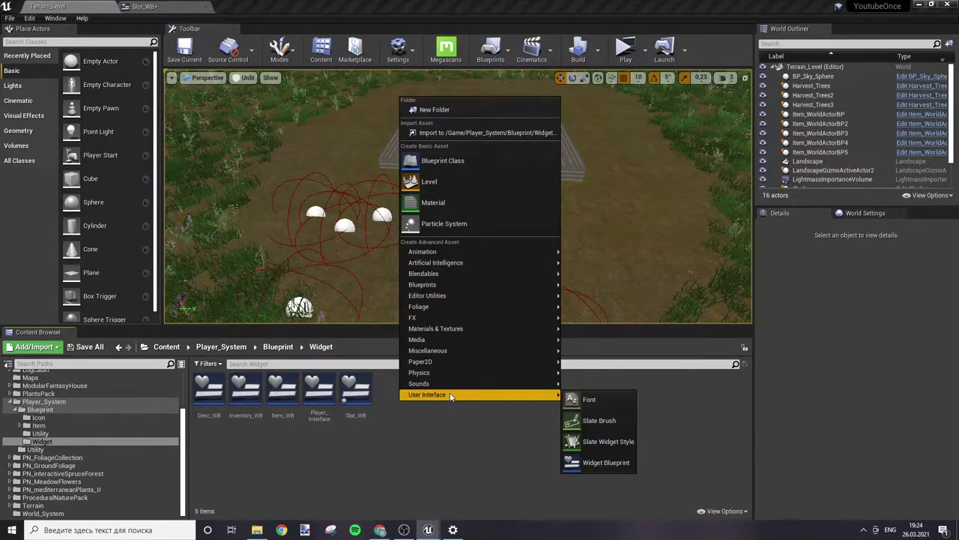
left_click(450, 162)
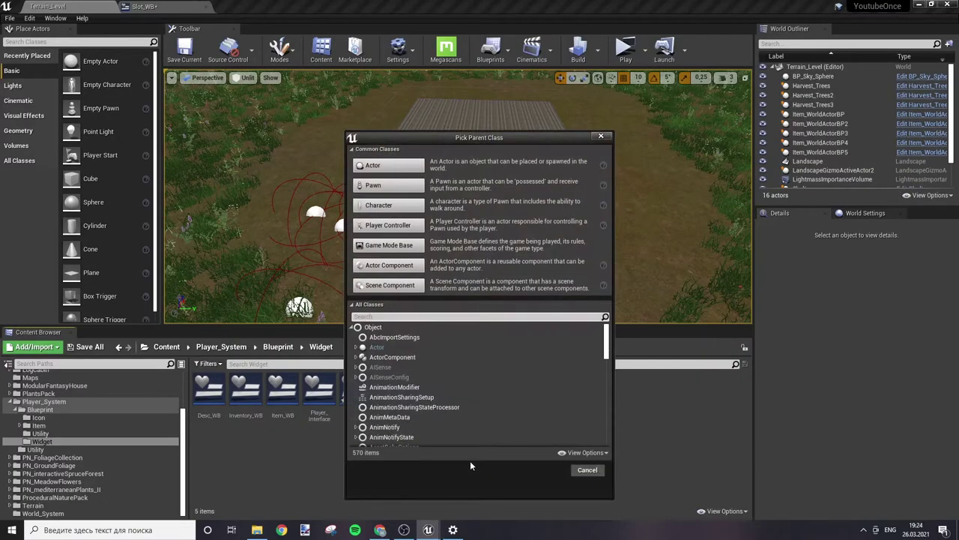
type("dr")
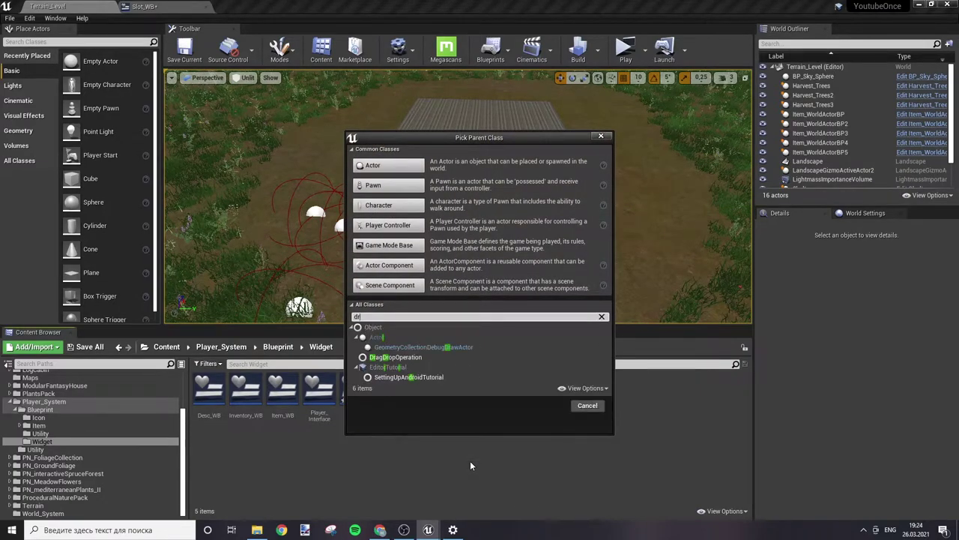
left_click(421, 356)
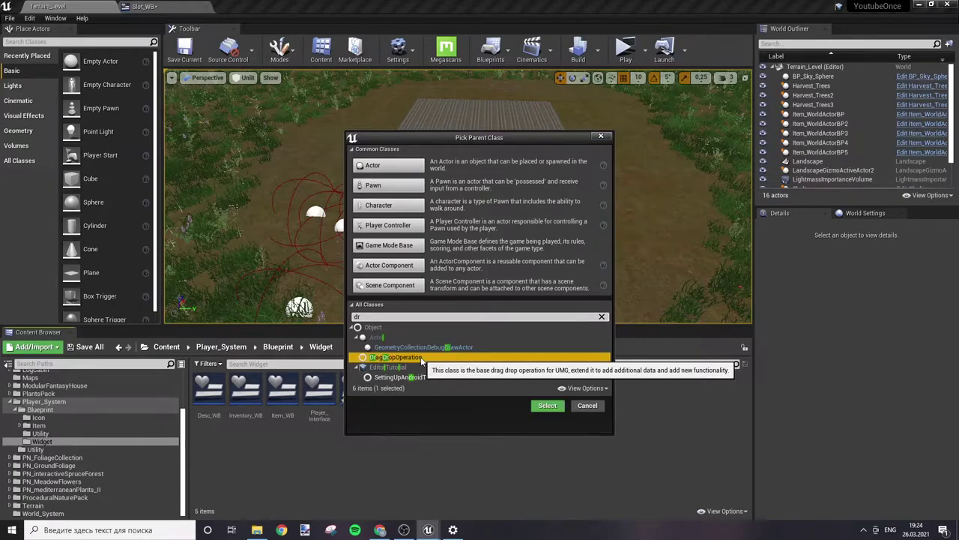
left_click(546, 407)
type("Slot_")
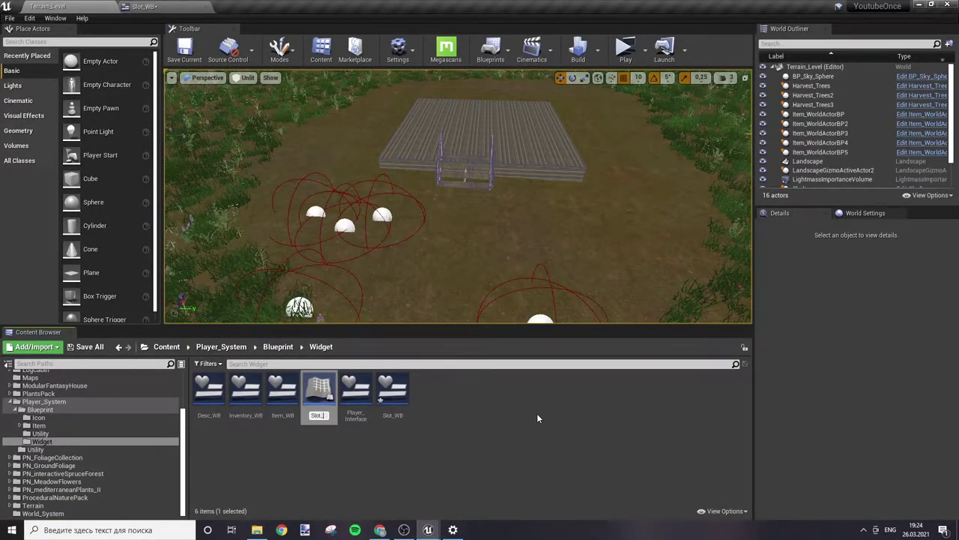
type("DragNDro")
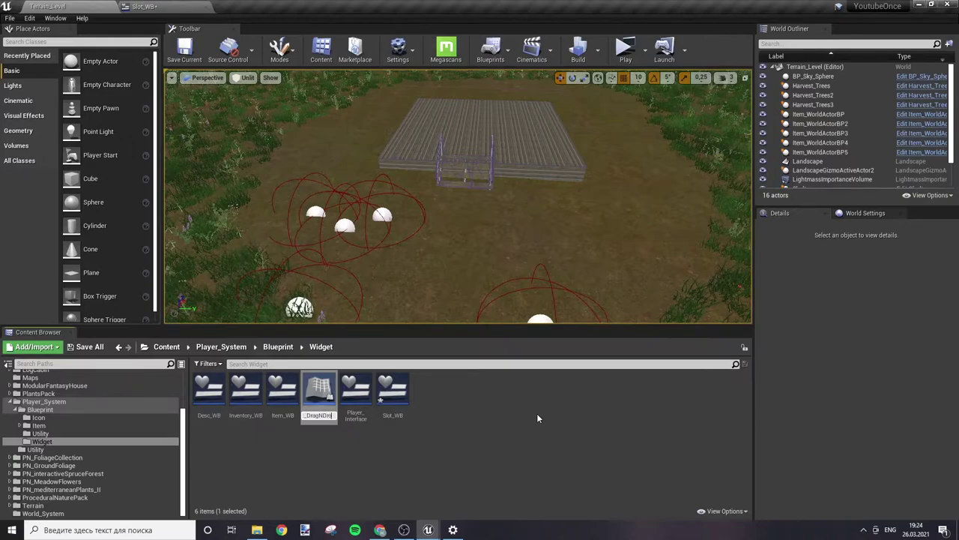
type("p")
key("Return")
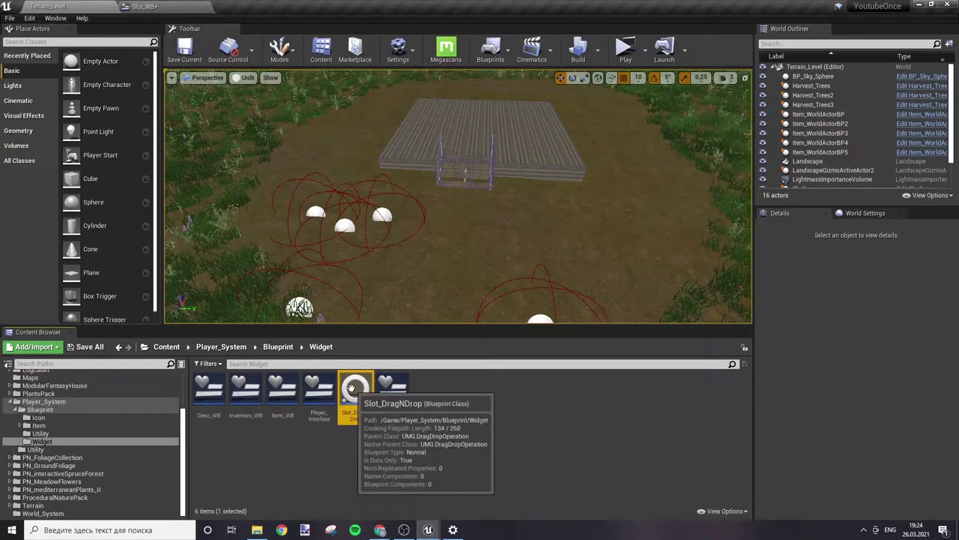
Step: Compile Slot_DragNDrop, then search 'cast to slot' from Drag Enter's Operation pin in Slot_WB
double_click(355, 393)
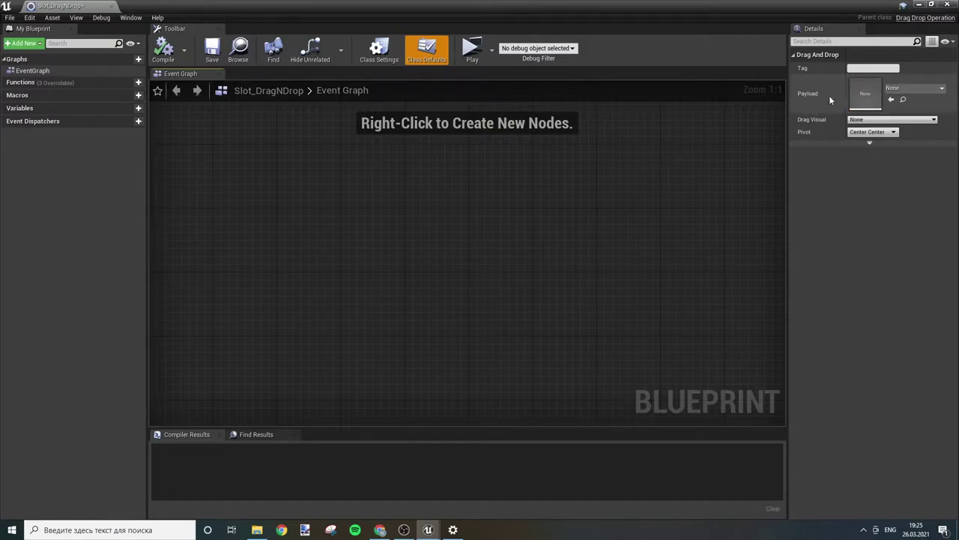
left_click(162, 46)
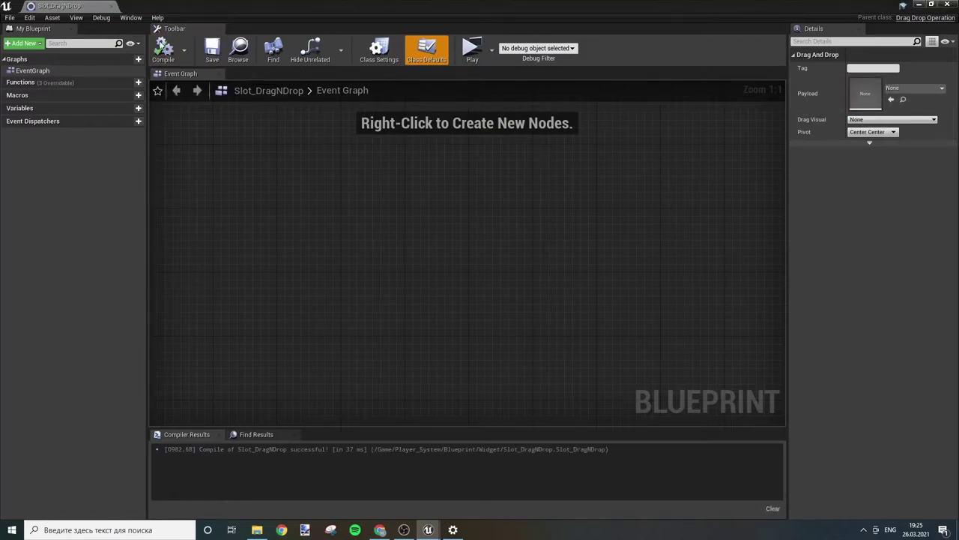
left_click(111, 6)
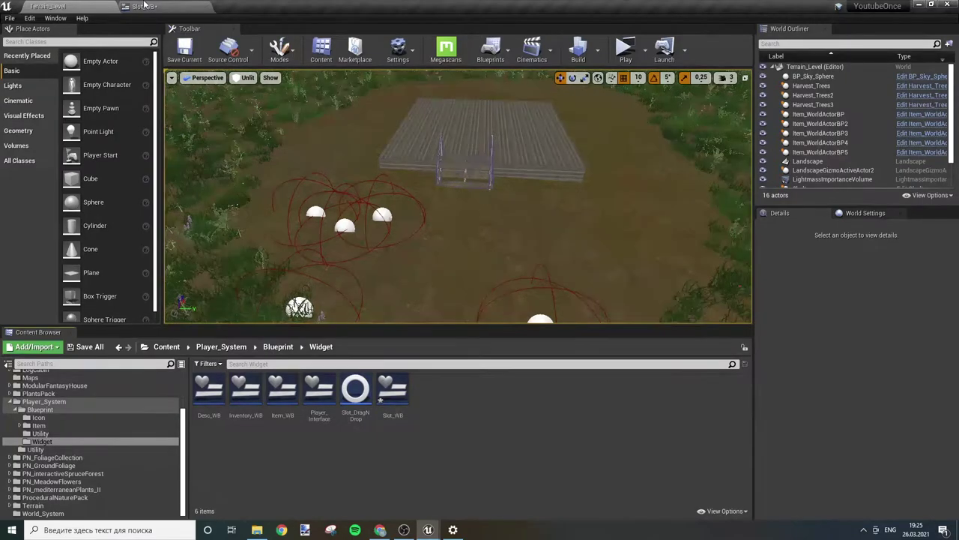
left_click(144, 6)
type("c")
mouse_move(362, 214)
left_mouse_down()
mouse_move(420, 210)
mouse_move(436, 179)
left_mouse_up()
type("ast to slot")
Step: Add Cast To Slot_DragNDrop on Drag Enter's Operation and paste a copy for Drag Leave
left_click(477, 265)
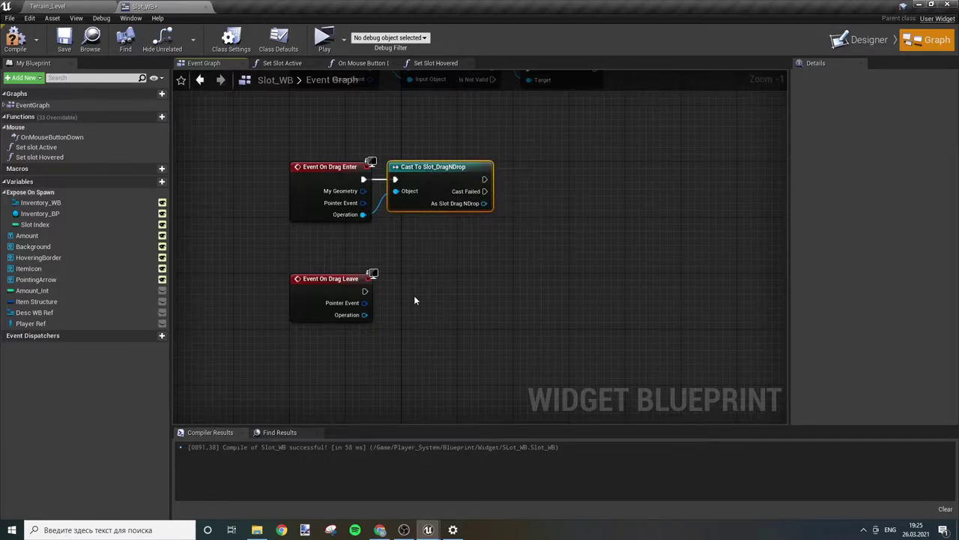
key("ctrl+c")
key("ctrl+v")
mouse_move(424, 312)
left_mouse_down()
mouse_move(365, 291)
mouse_move(424, 324)
mouse_move(439, 291)
left_mouse_up()
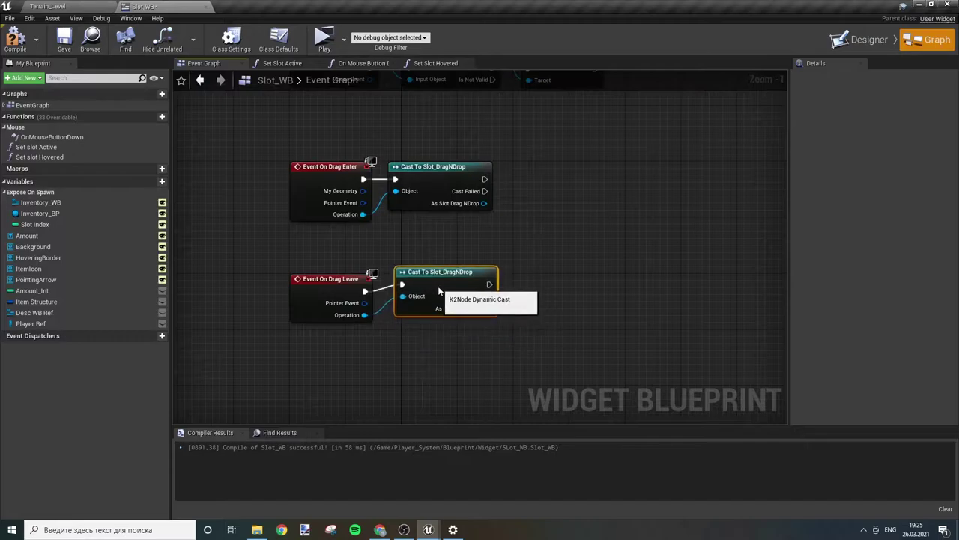
left_click(470, 258)
right_click_drag(471, 258, 411, 326)
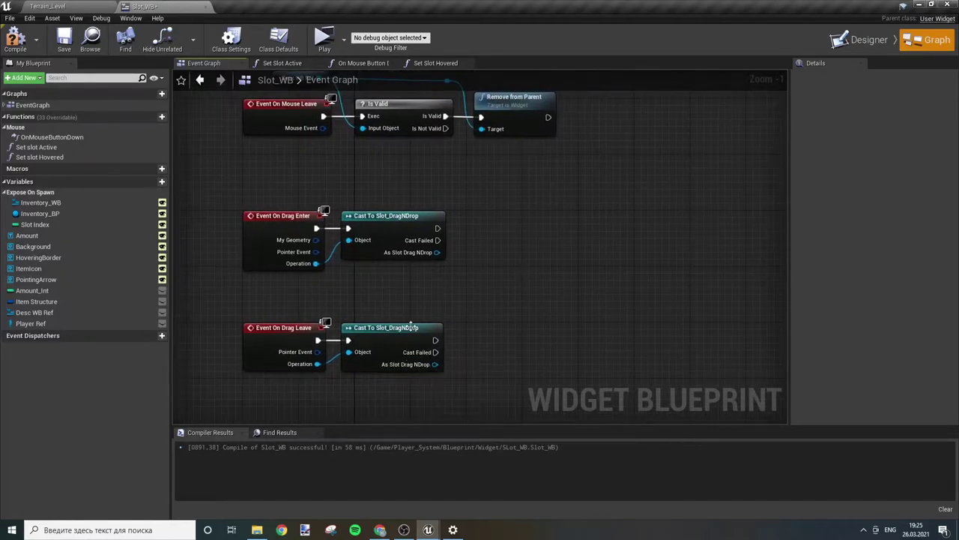
Step: Call Set Slot Hovered after the Drag Enter cast
right_click_drag(566, 225, 520, 250)
left_click_drag(391, 253, 460, 262)
key("Escape")
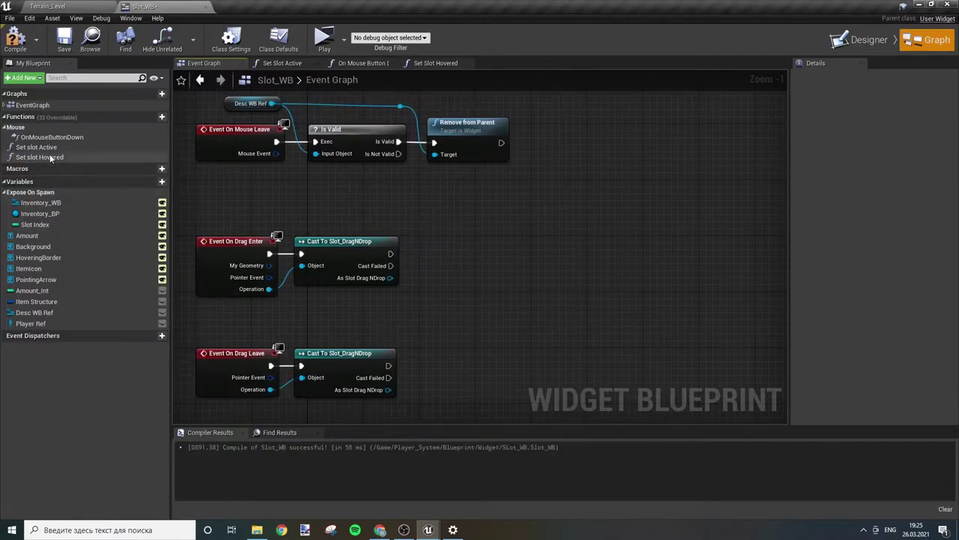
mouse_move(39, 156)
left_mouse_down()
mouse_move(341, 240)
mouse_move(452, 247)
mouse_move(457, 258)
mouse_move(391, 254)
left_mouse_up()
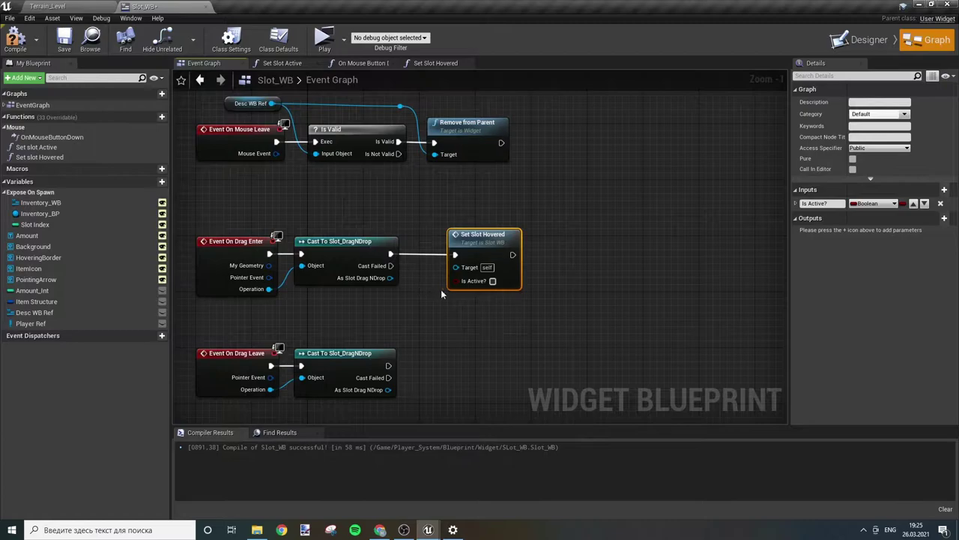
Step: Rename Set Slot Hovered's input from Active? to Is Hovered? and compile Slot_WB
left_click(460, 305)
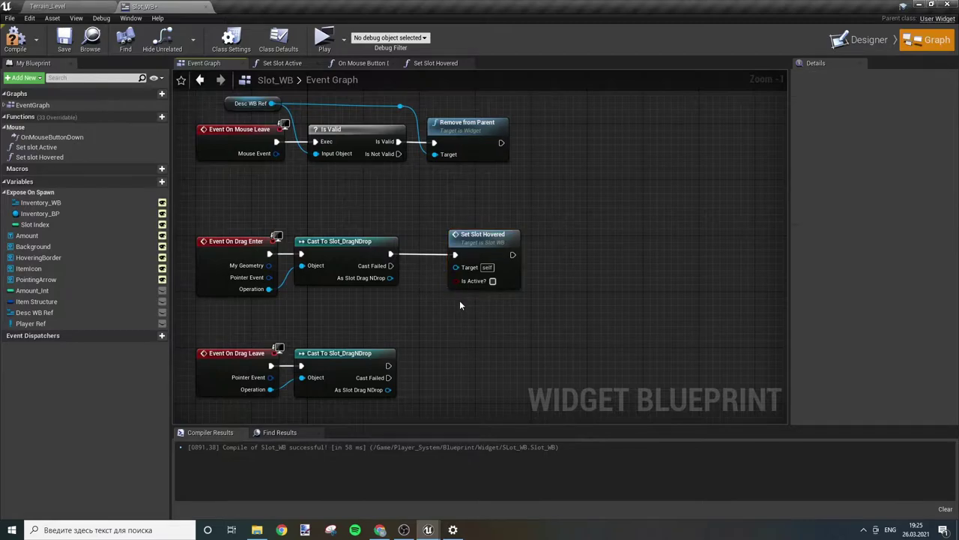
double_click(477, 247)
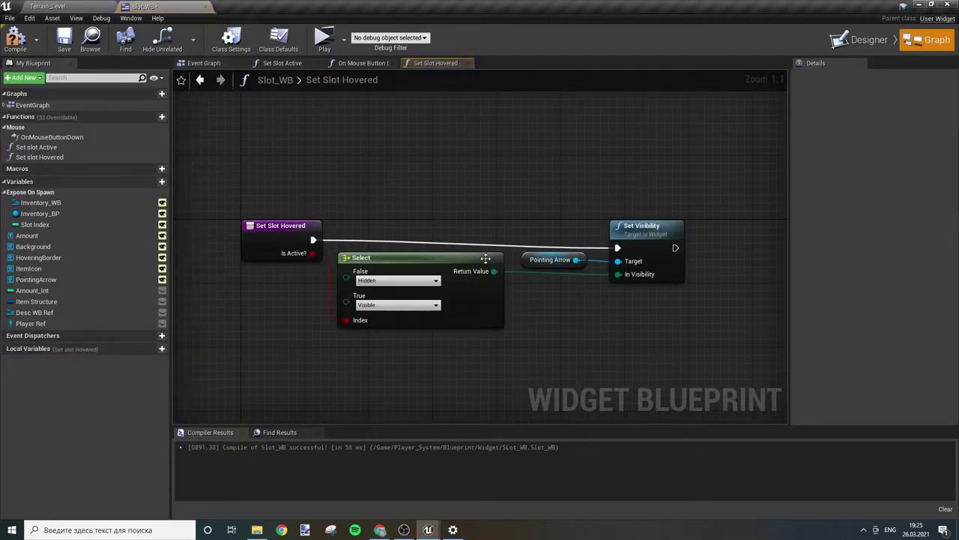
left_click(277, 234)
left_click_drag(808, 236, 830, 236)
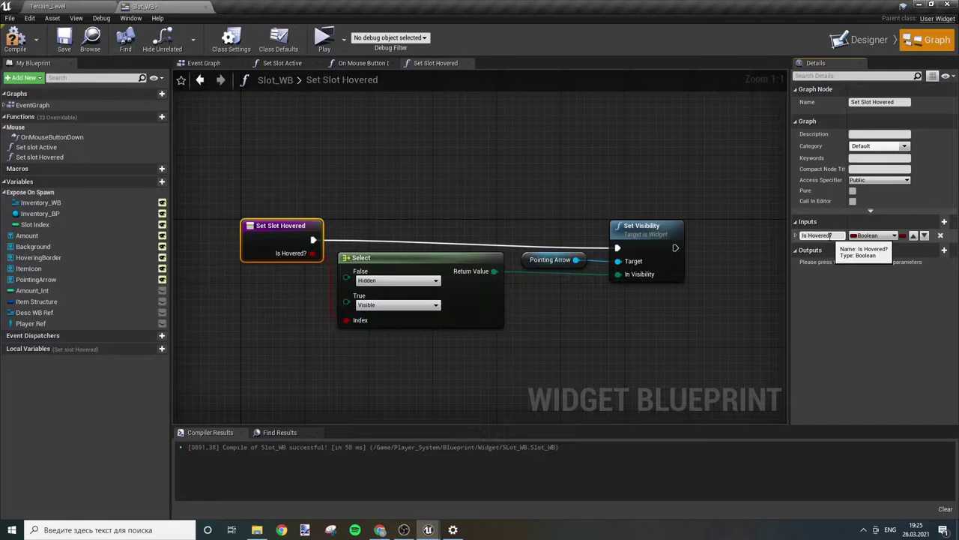
key("Return")
left_click(15, 38)
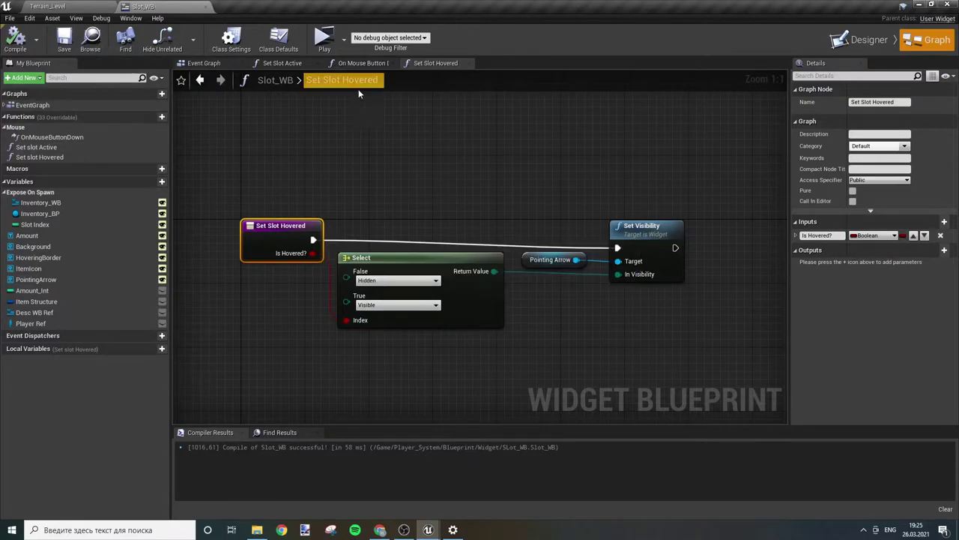
Step: Paste a second Set Slot Hovered call after Drag Leave's cast, align both calls, and compile
left_click(202, 63)
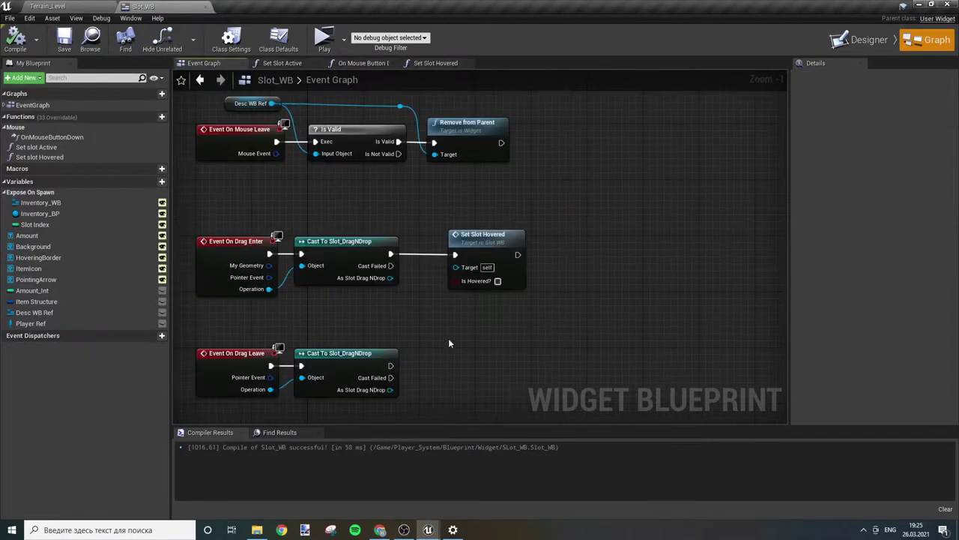
left_click(498, 242)
key("ctrl+c")
key("ctrl+v")
left_click_drag(476, 380, 390, 366)
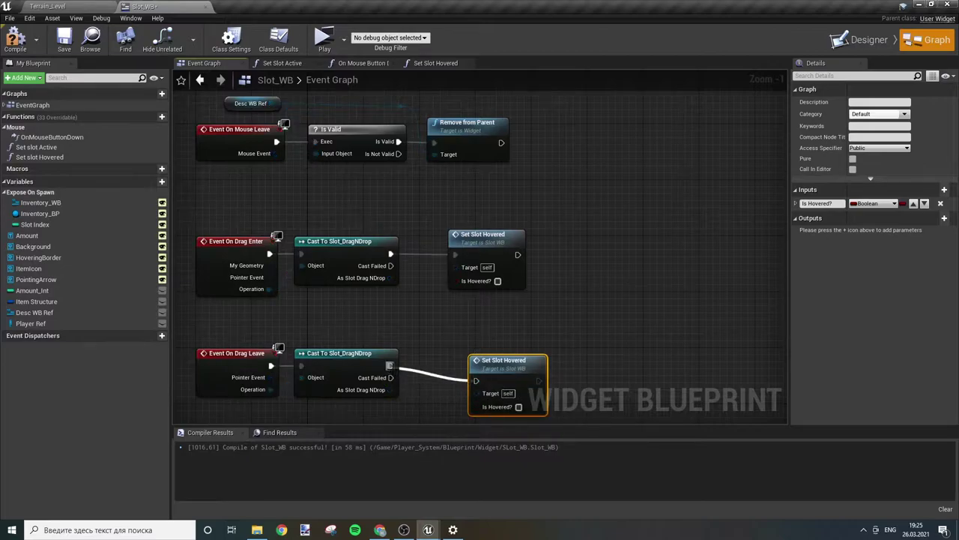
left_click_drag(504, 360, 483, 347)
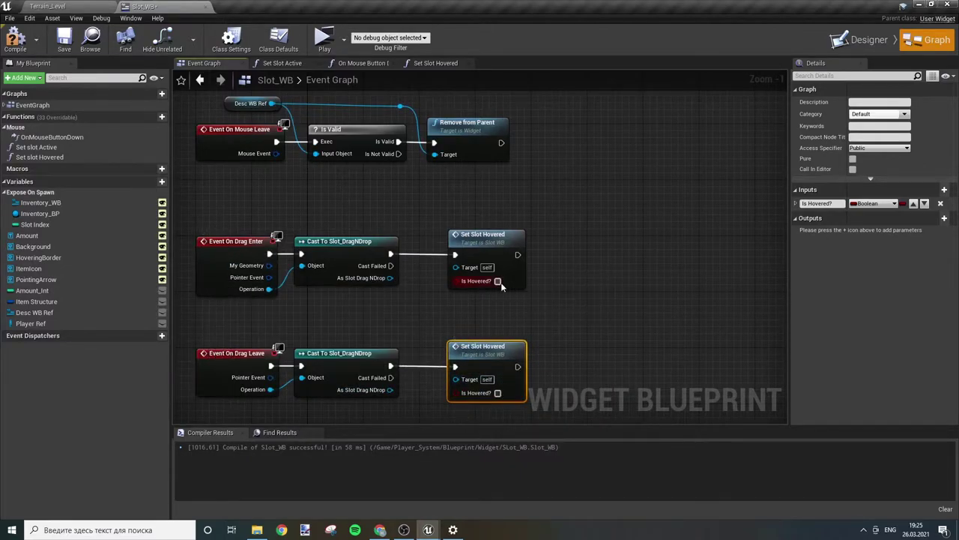
left_click_drag(490, 242, 461, 242)
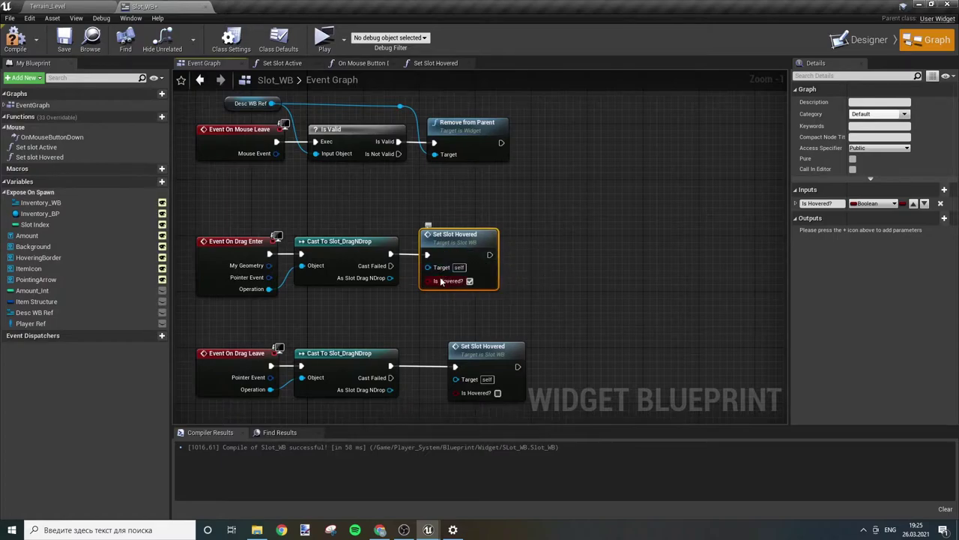
left_click_drag(472, 350, 443, 350)
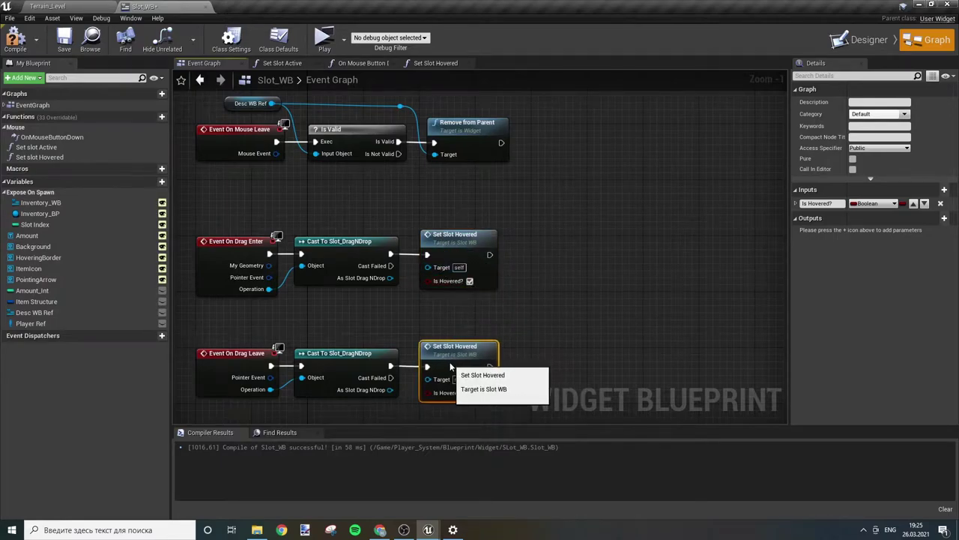
left_click(595, 347)
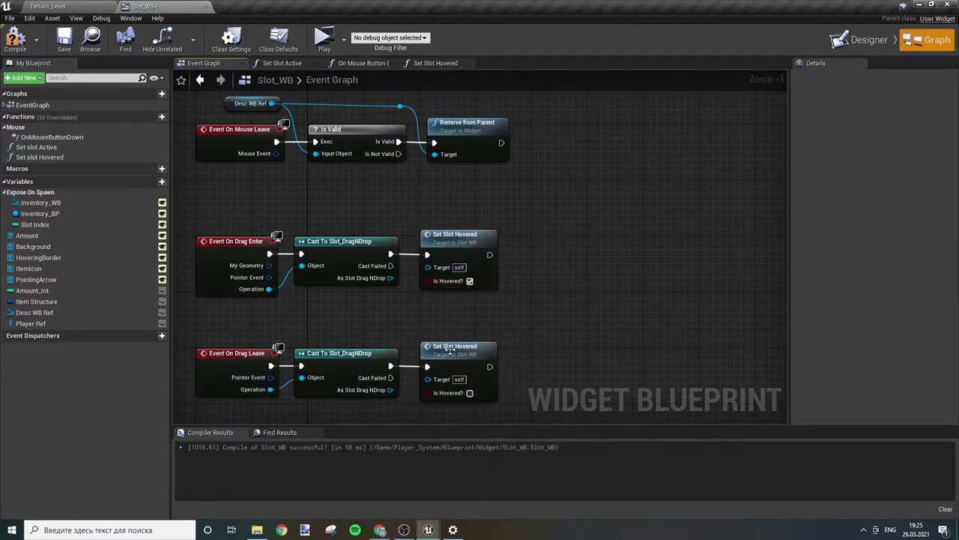
right_click_drag(411, 324, 530, 274)
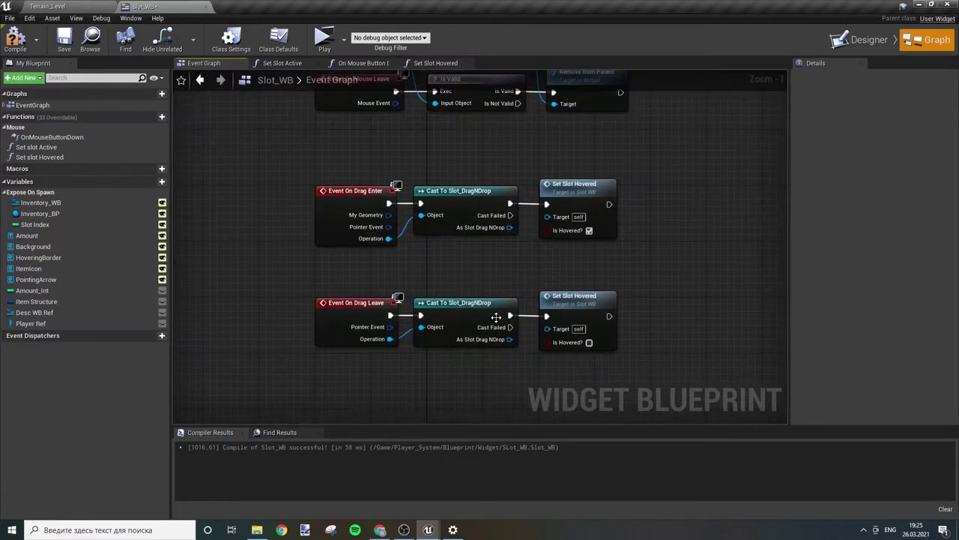
left_click(15, 37)
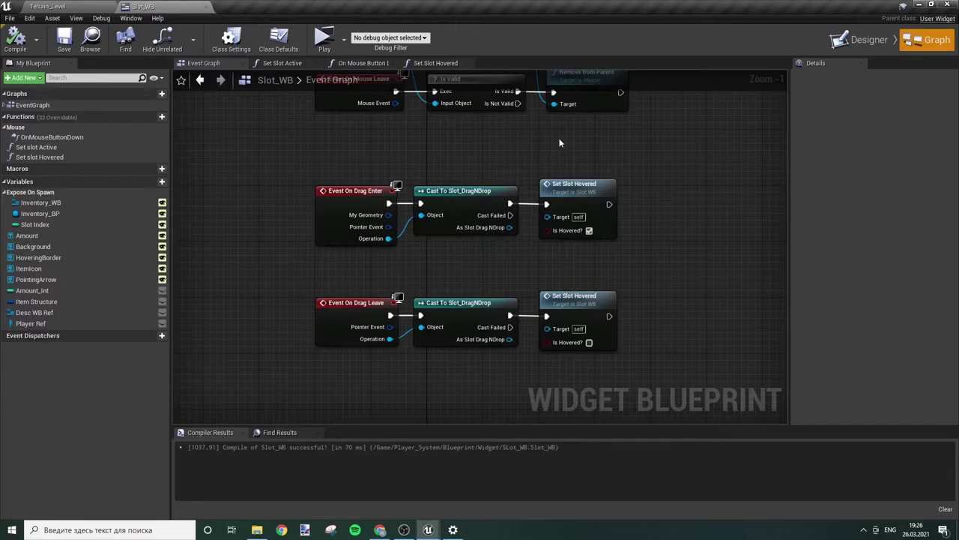
right_click_drag(594, 212, 579, 154)
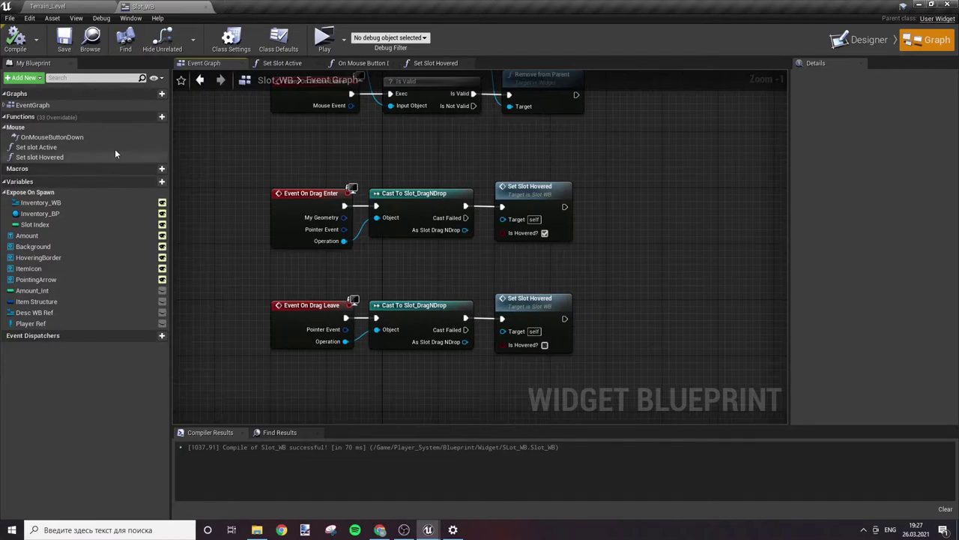
Step: Override On Drag Detected and move its Return Node to the right
left_click(114, 117)
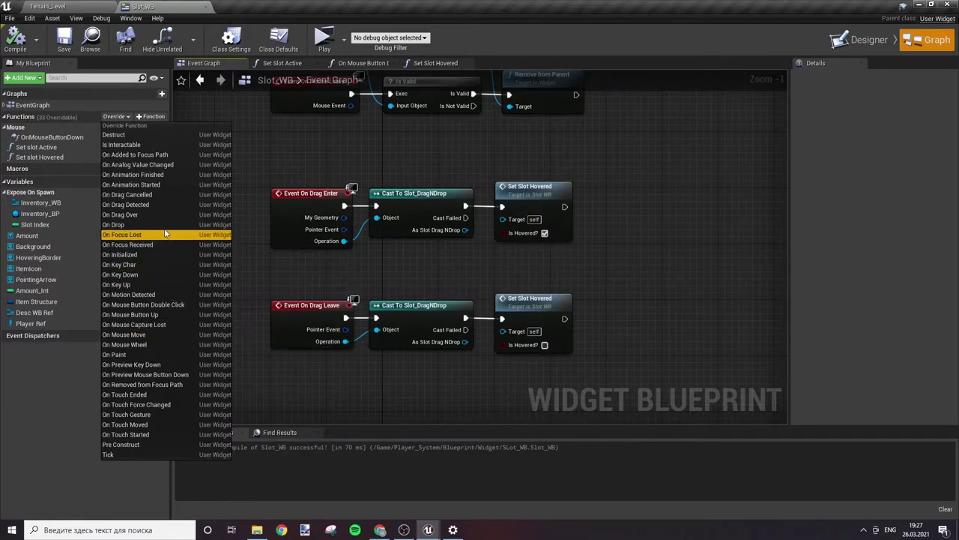
left_click(171, 205)
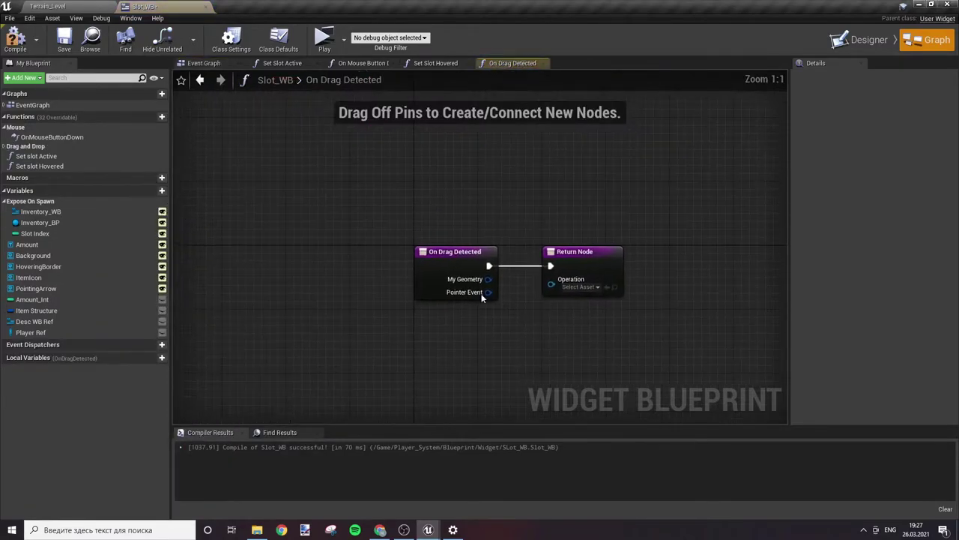
left_click_drag(351, 214, 737, 216)
left_click(710, 224, "alt")
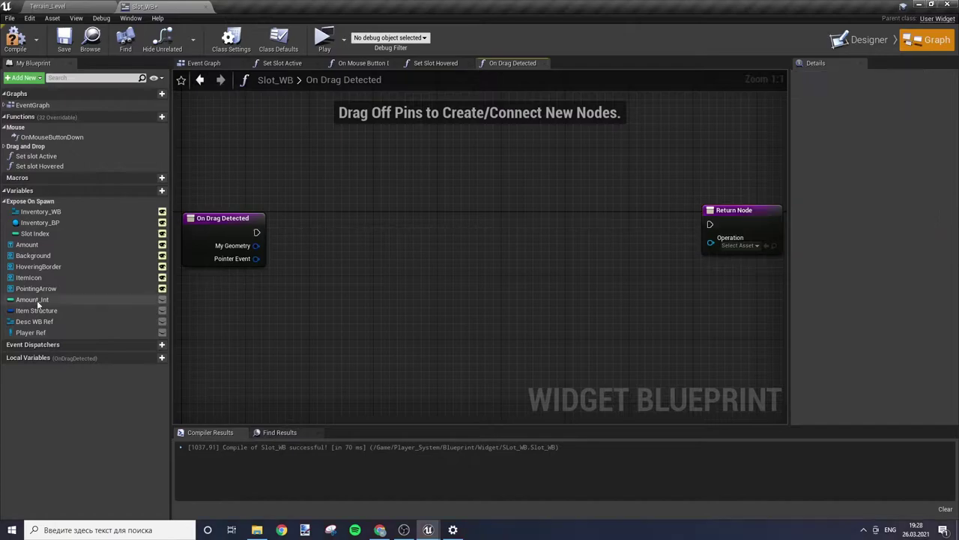
mouse_move(46, 220)
left_mouse_down()
mouse_move(237, 167)
mouse_move(319, 234)
left_mouse_up()
left_click(249, 172)
type("get")
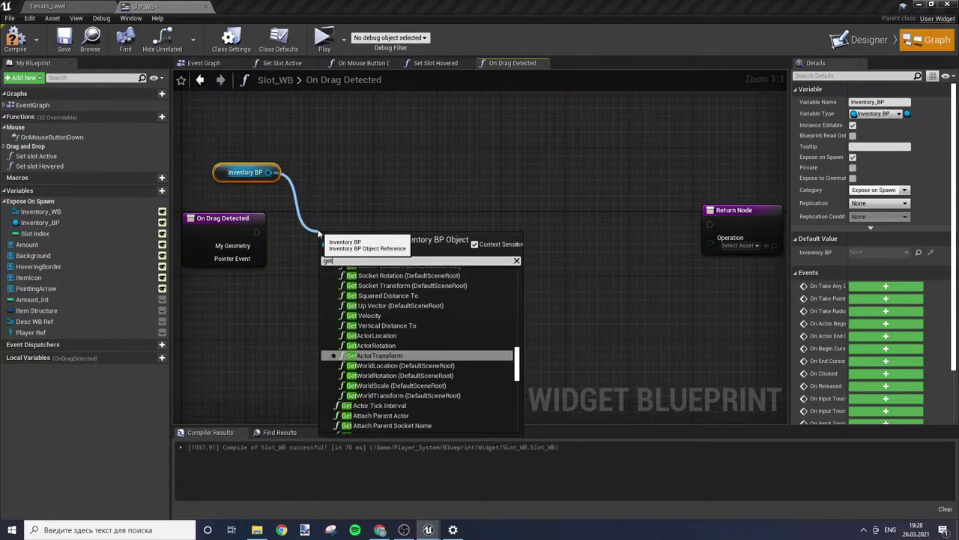
type(" i")
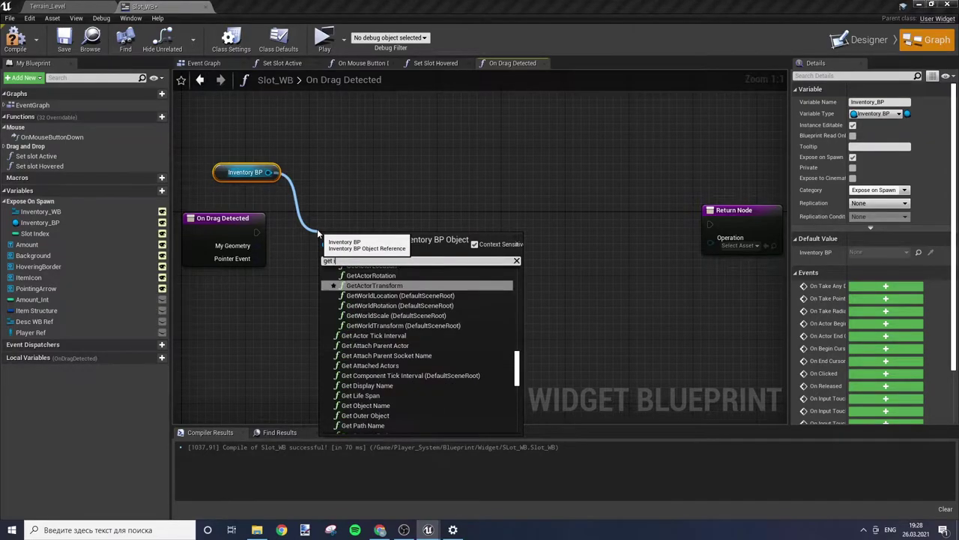
type("n")
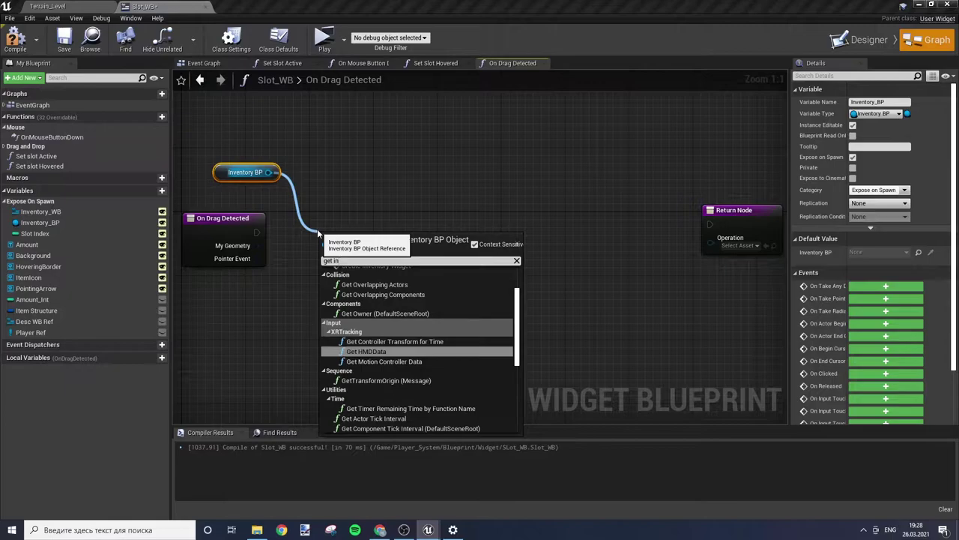
left_click(318, 234)
left_click_drag(268, 172, 375, 249)
type("set")
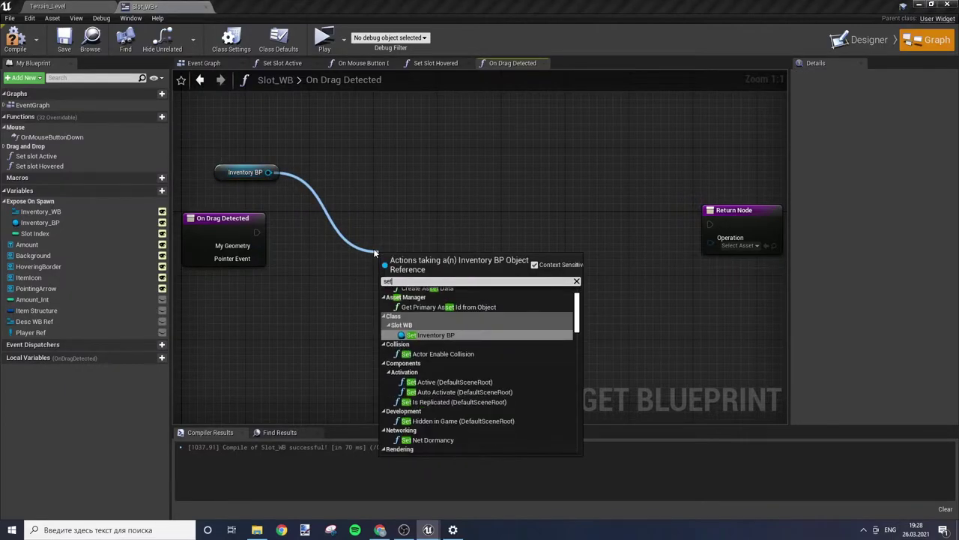
type(" status")
left_click(414, 311)
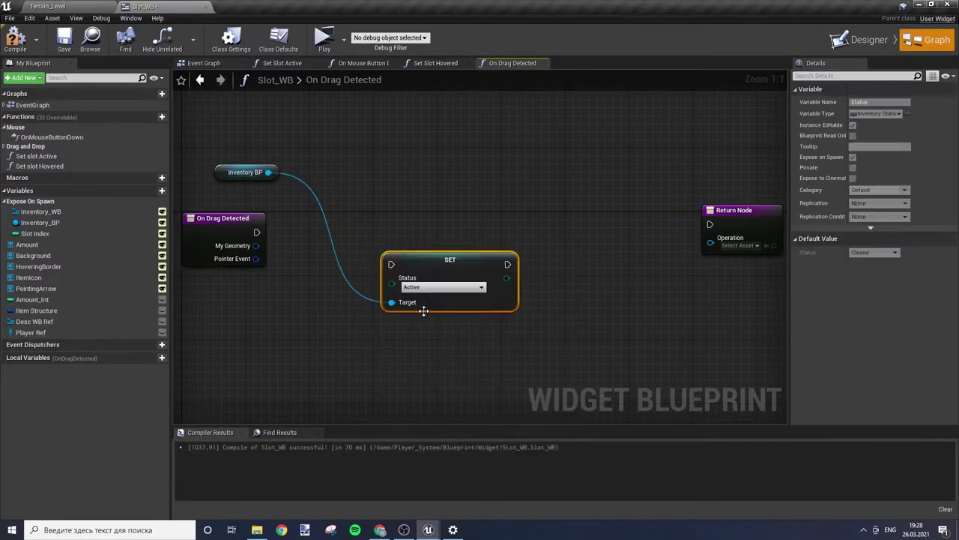
mouse_move(256, 233)
left_mouse_down()
mouse_move(390, 264)
mouse_move(403, 251)
mouse_move(315, 227)
left_mouse_up()
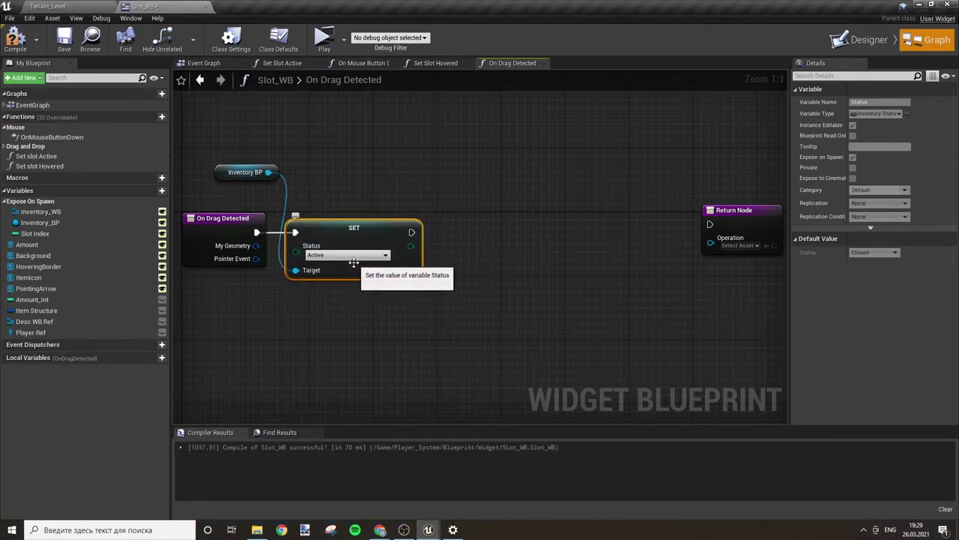
right_click_drag(347, 260, 350, 207)
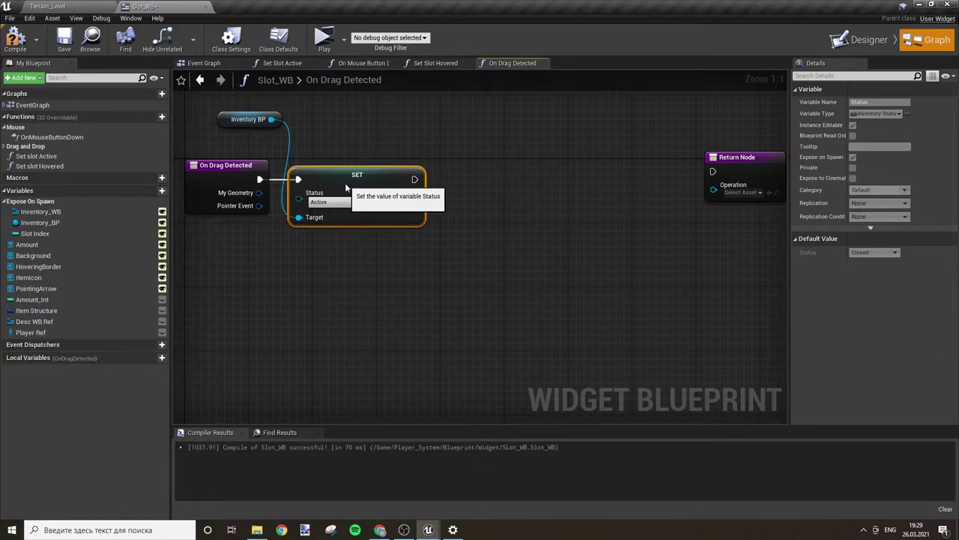
left_click_drag(338, 187, 347, 188)
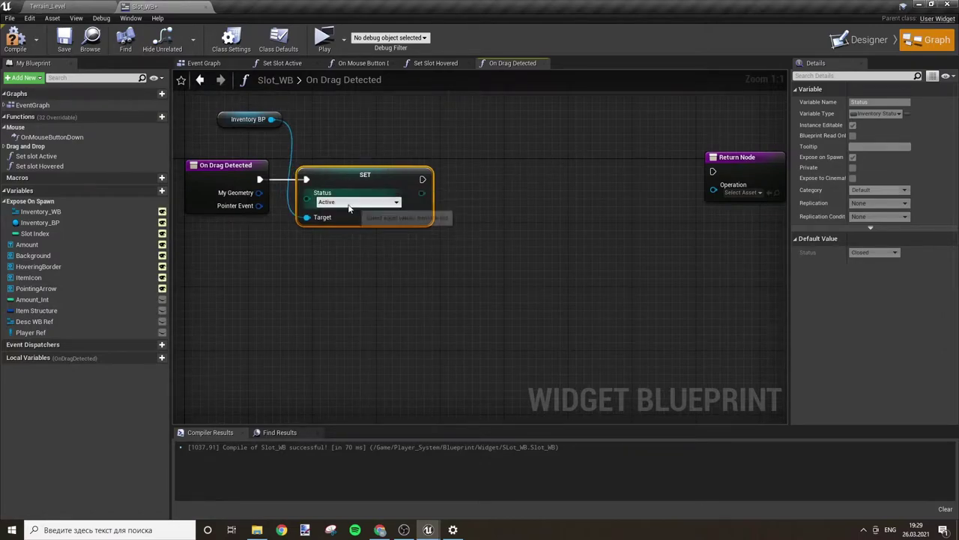
Step: Replace the Status setter with a Status getter, and wire an Equal (Enum) check into a Branch's Condition
key("Delete")
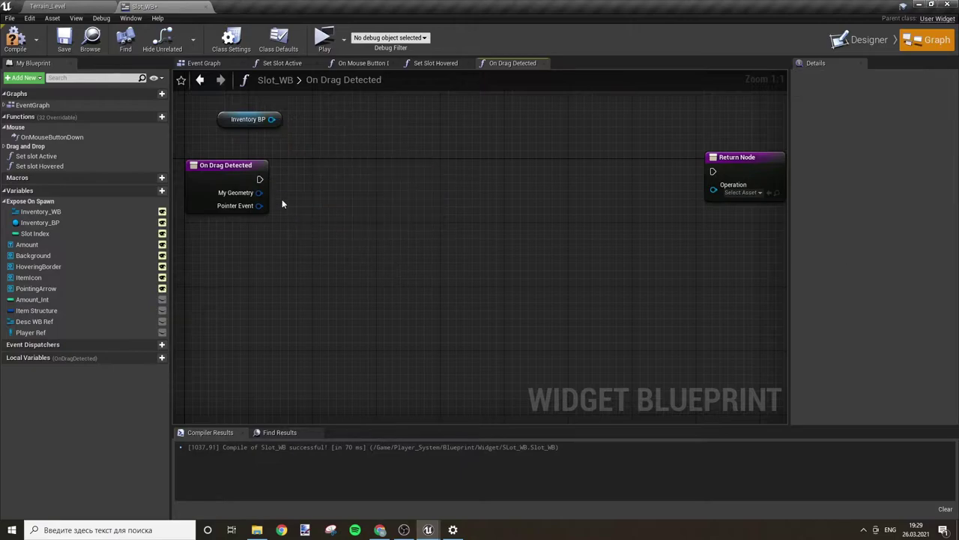
left_click_drag(272, 120, 332, 243)
type("get s")
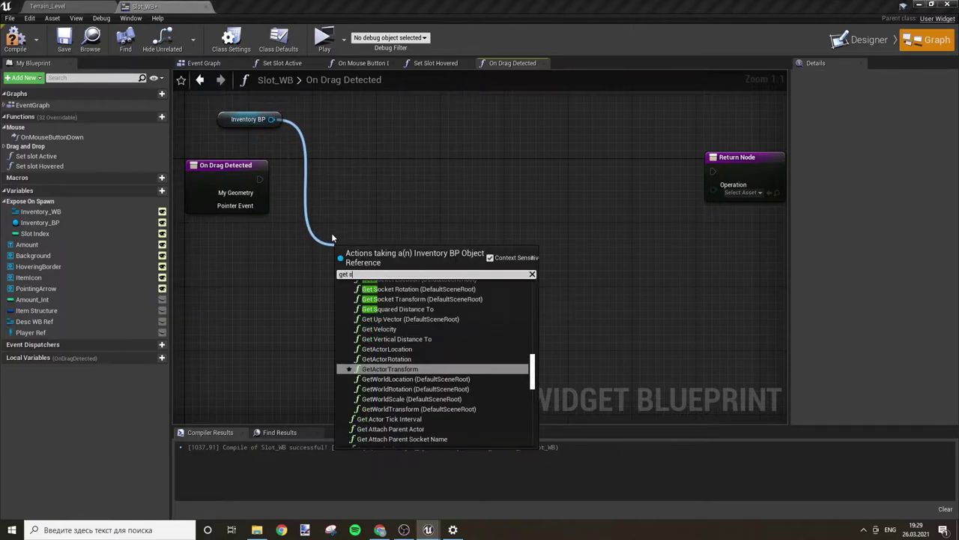
type("tatu")
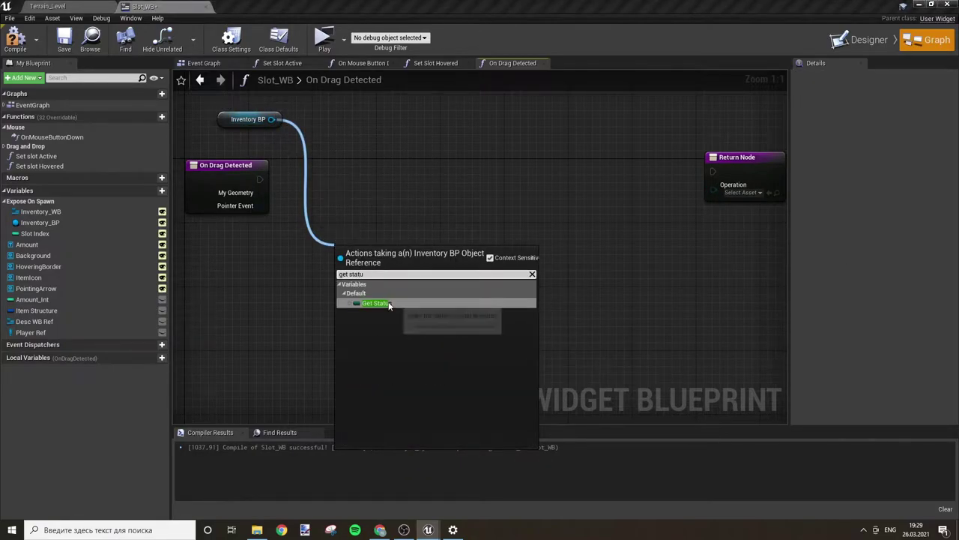
left_click(376, 303)
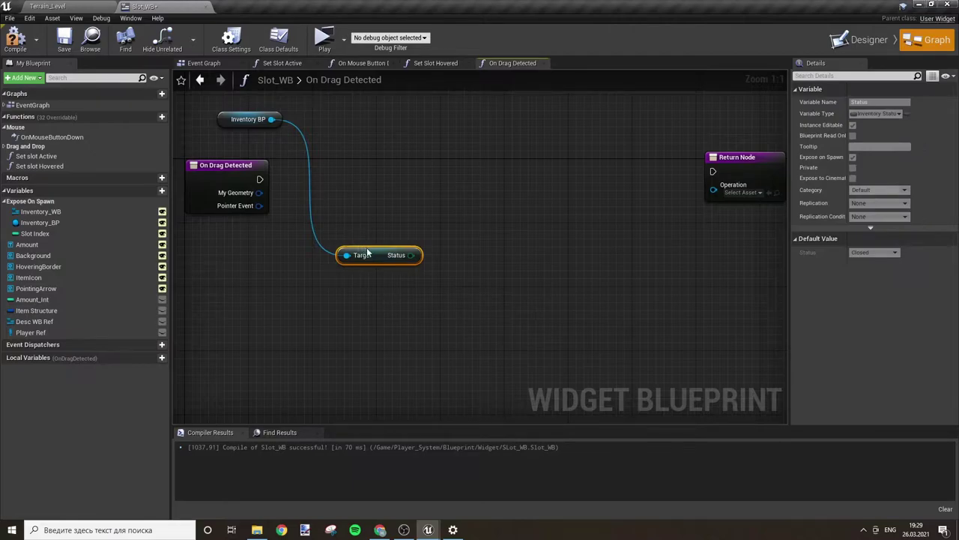
left_click(477, 168)
left_click_drag(488, 179, 259, 179)
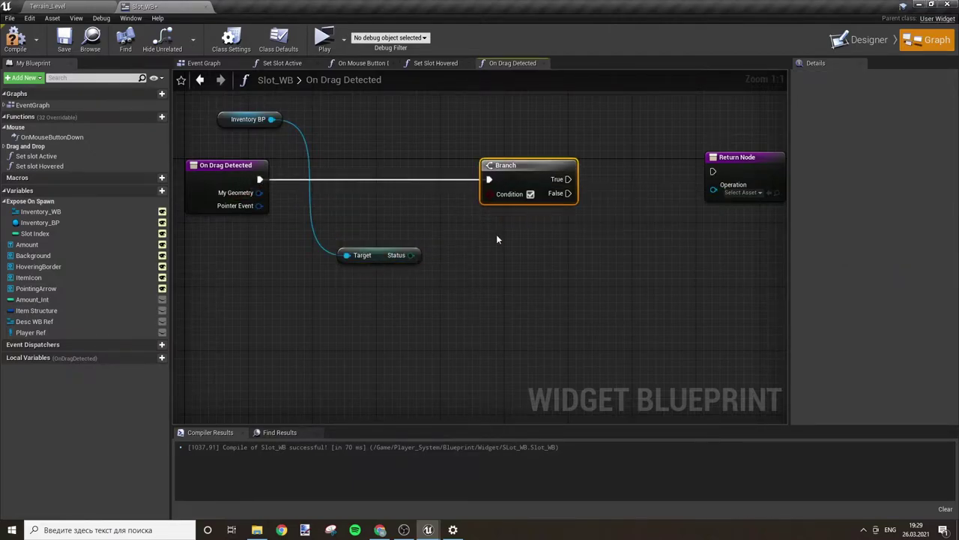
left_click_drag(411, 255, 471, 260)
type("==")
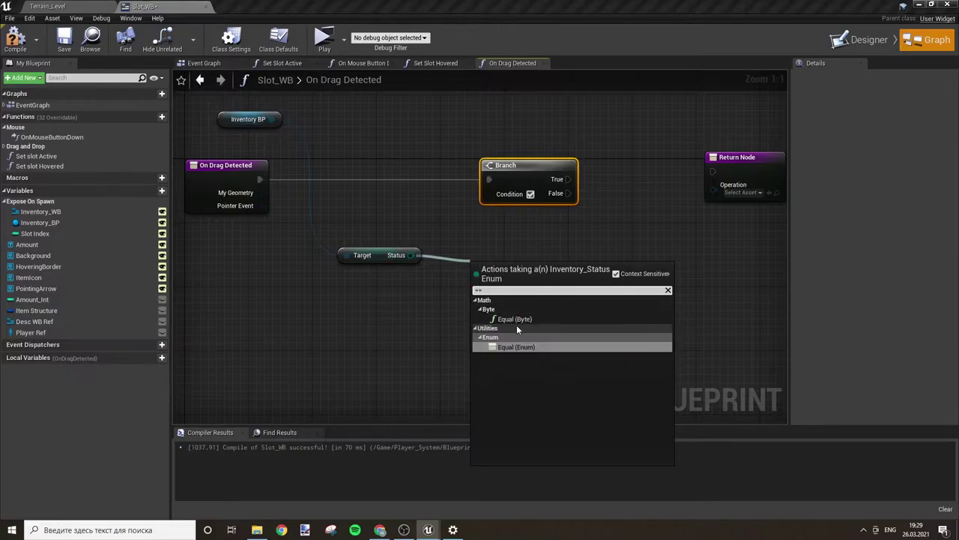
left_click(516, 347)
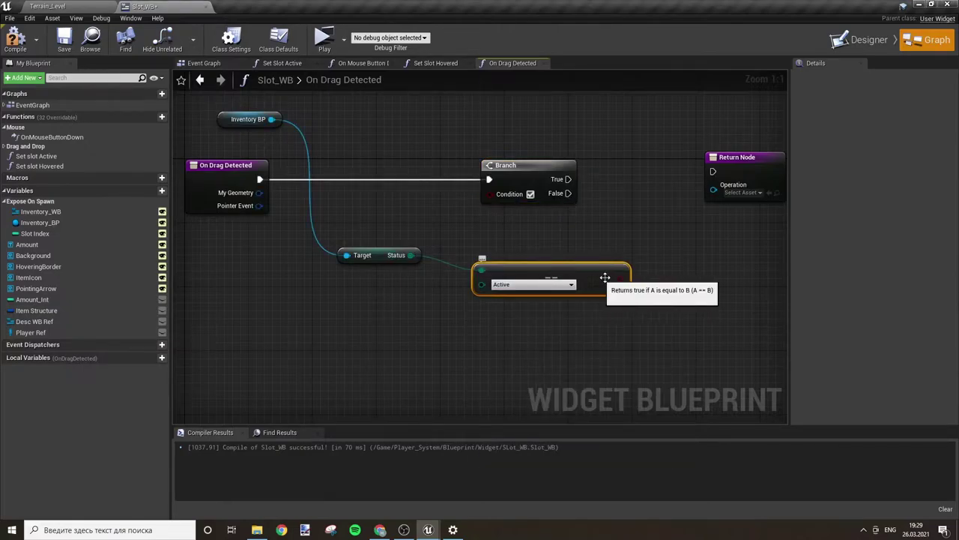
left_click_drag(620, 279, 489, 193)
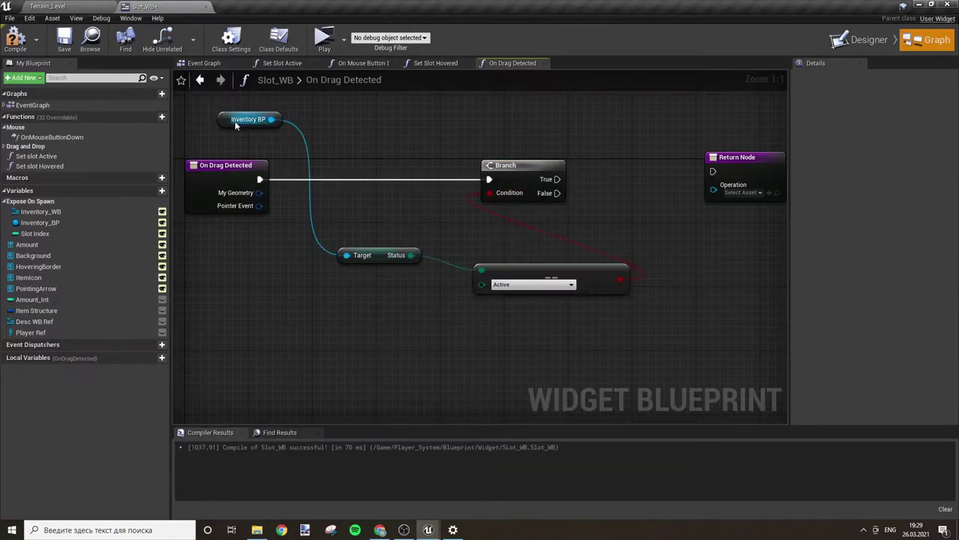
Step: Arrange the Inventory BP, Status and equality nodes and move the Return Node far right
left_click_drag(235, 126, 205, 237)
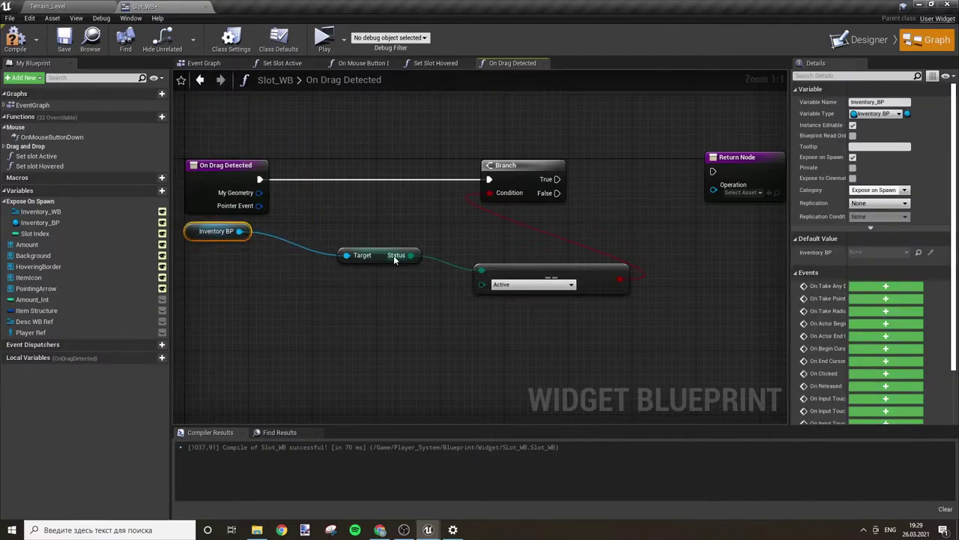
left_click_drag(395, 260, 315, 235)
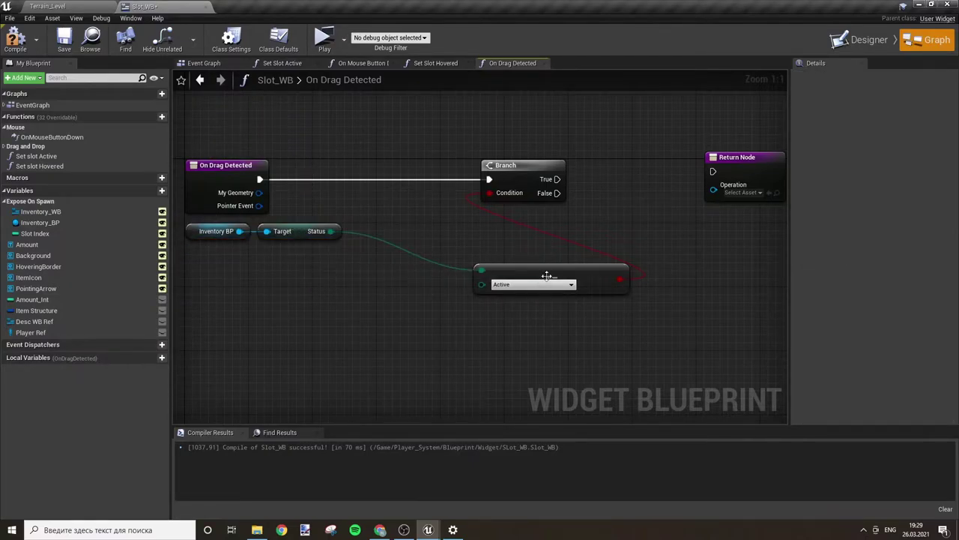
left_click_drag(547, 276, 427, 245)
left_click(610, 234)
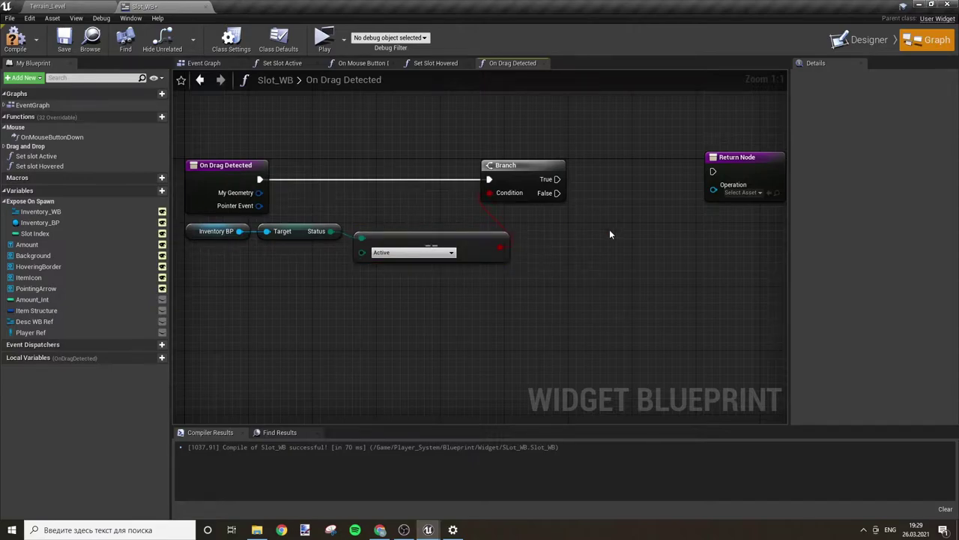
right_click_drag(610, 235, 455, 321)
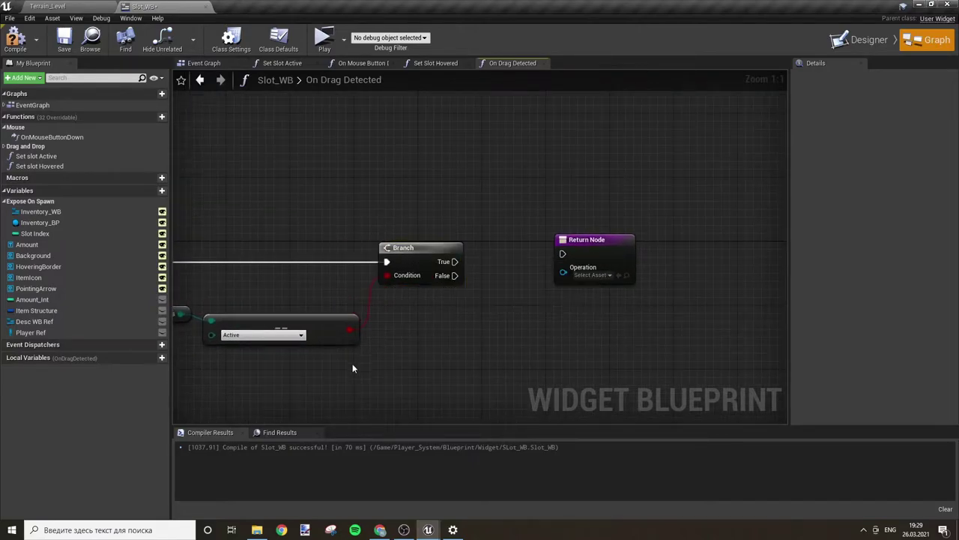
right_click_drag(345, 353, 592, 310)
left_click_drag(488, 278, 491, 245)
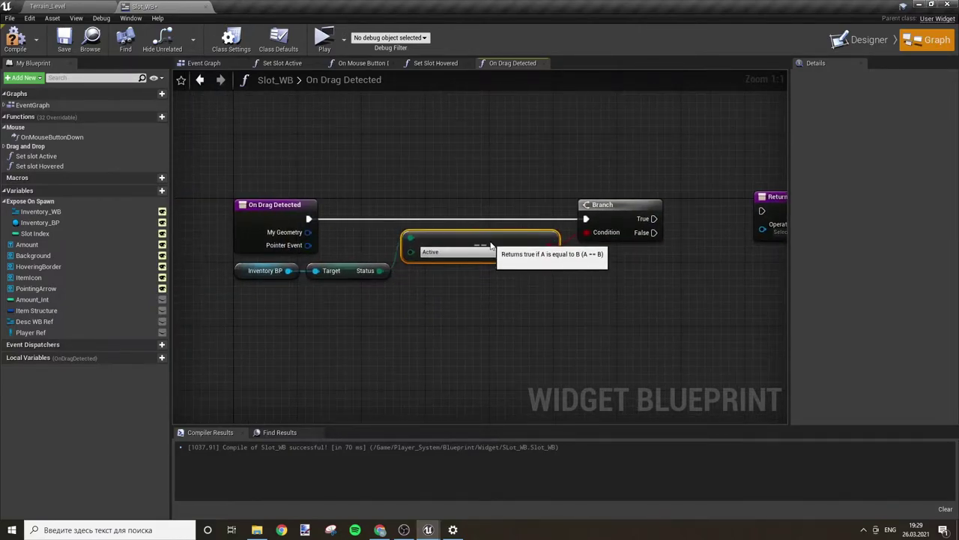
left_click(493, 314)
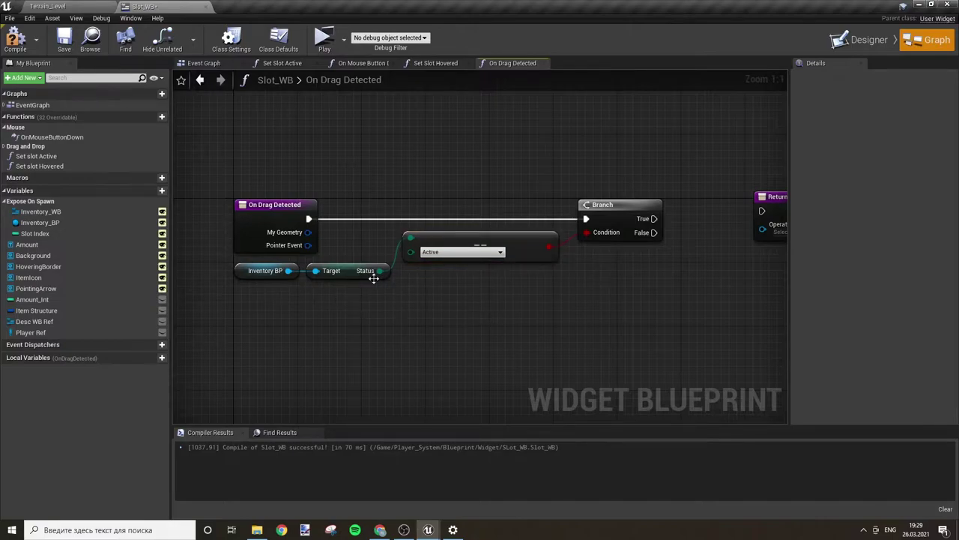
right_click_drag(635, 275, 413, 316)
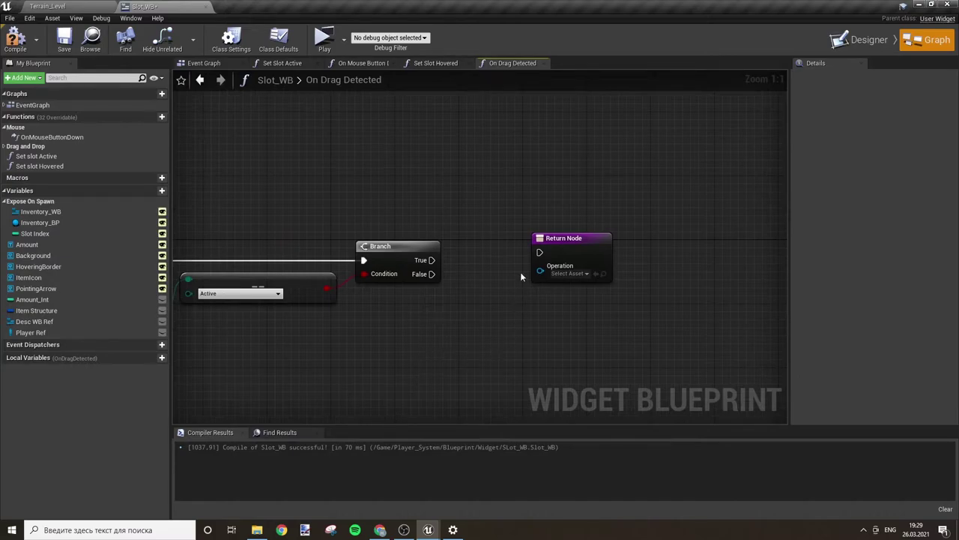
left_click_drag(578, 246, 783, 242)
right_click_drag(577, 275, 508, 266)
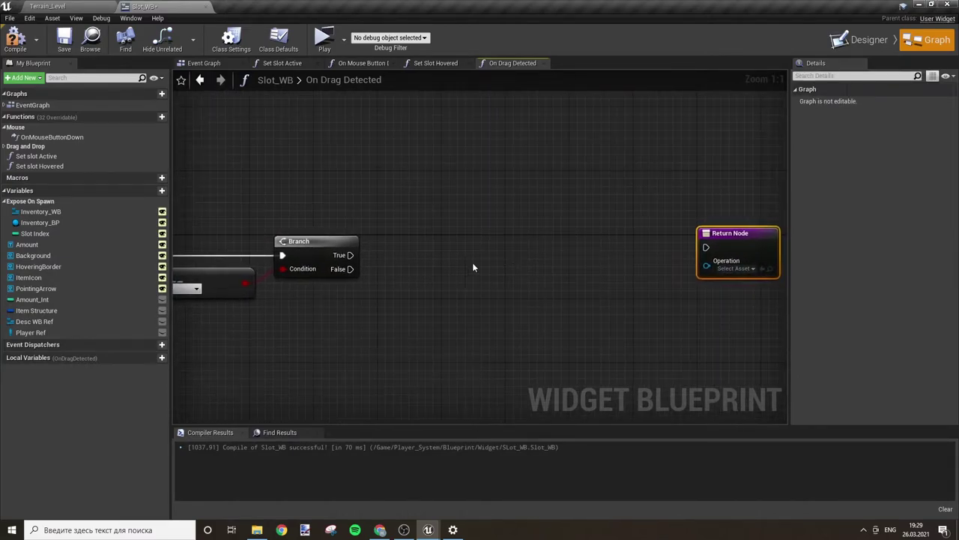
right_click_drag(187, 315, 303, 315)
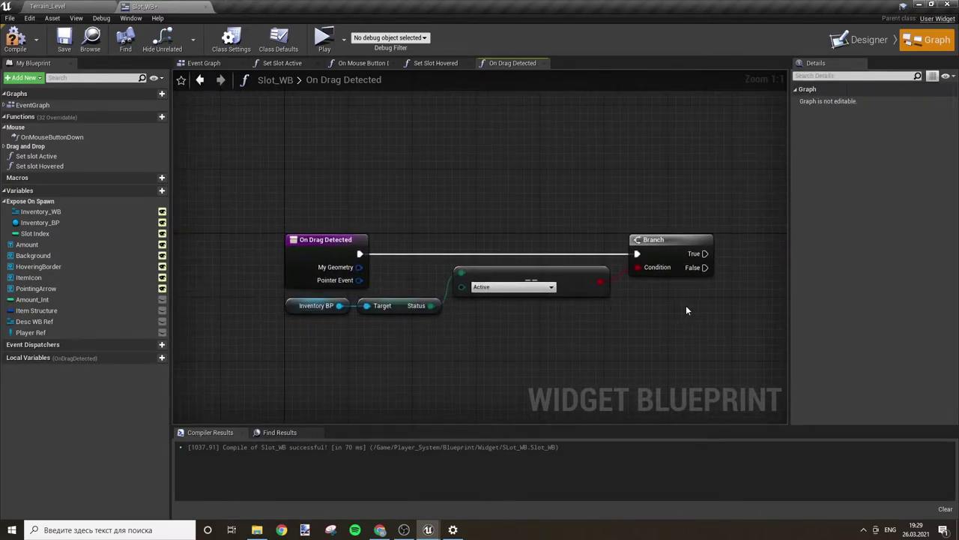
right_click_drag(686, 309, 289, 334)
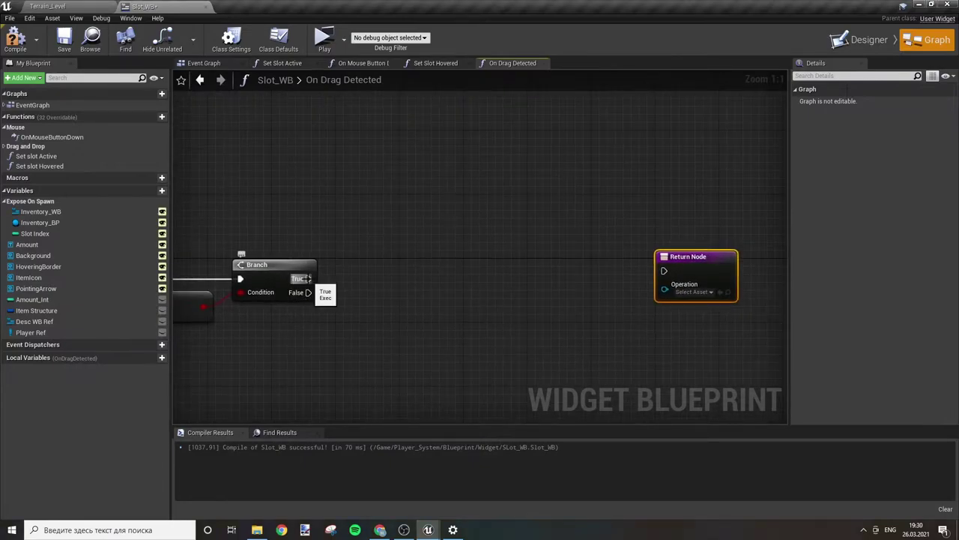
Step: Add a Create Drag Drop Operation node using the Slot_DragNDrop class
right_click(469, 289)
type("create")
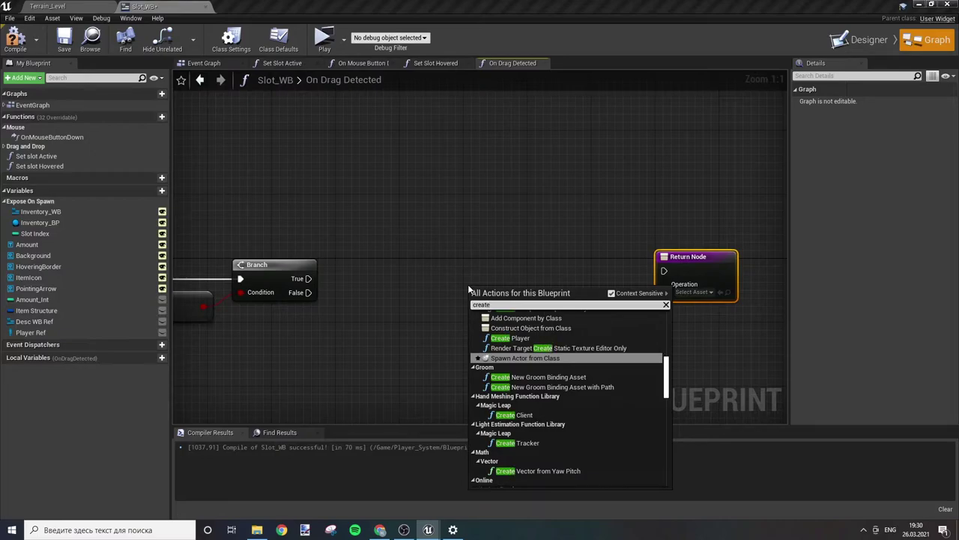
type(" drag")
left_click(530, 324)
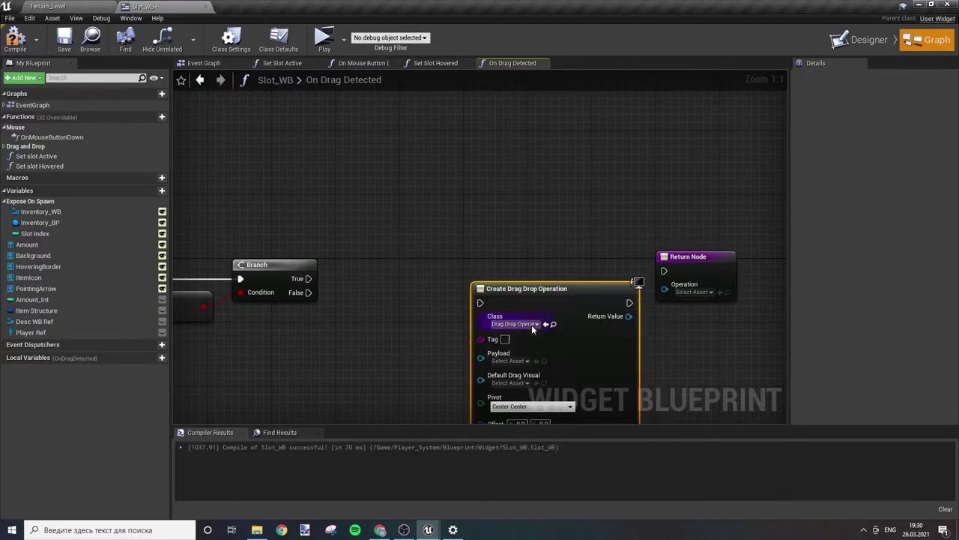
left_click_drag(570, 300, 547, 228)
left_click(509, 253)
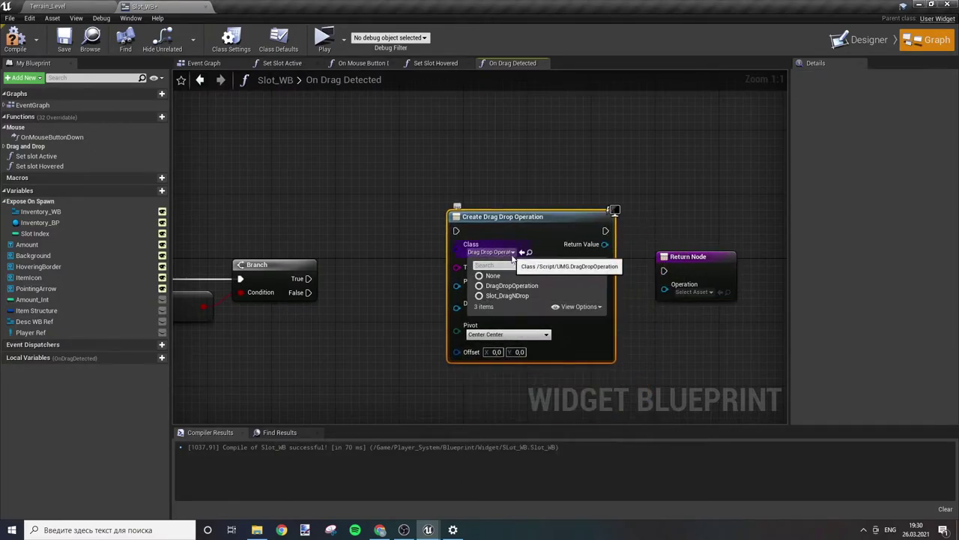
left_click(516, 296)
left_click(402, 198)
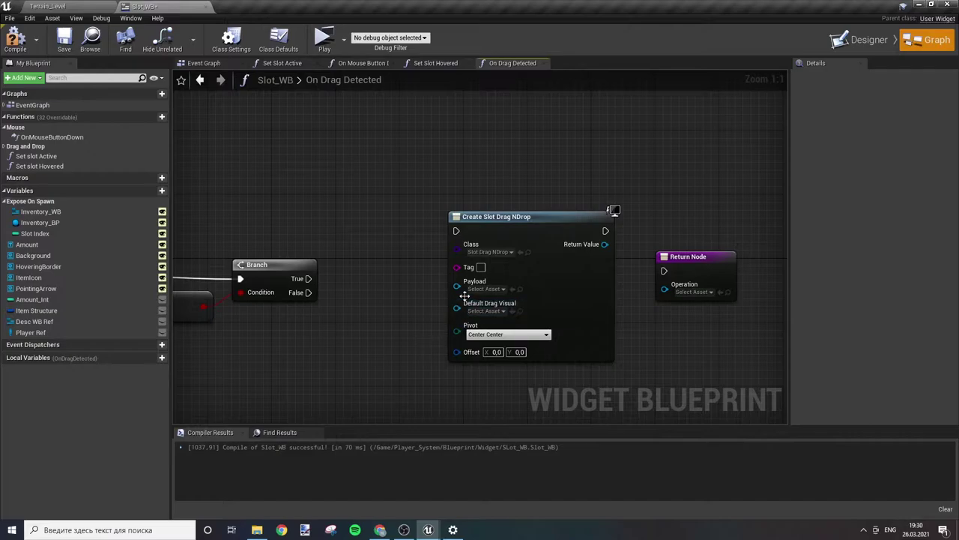
left_click_drag(41, 212, 367, 298)
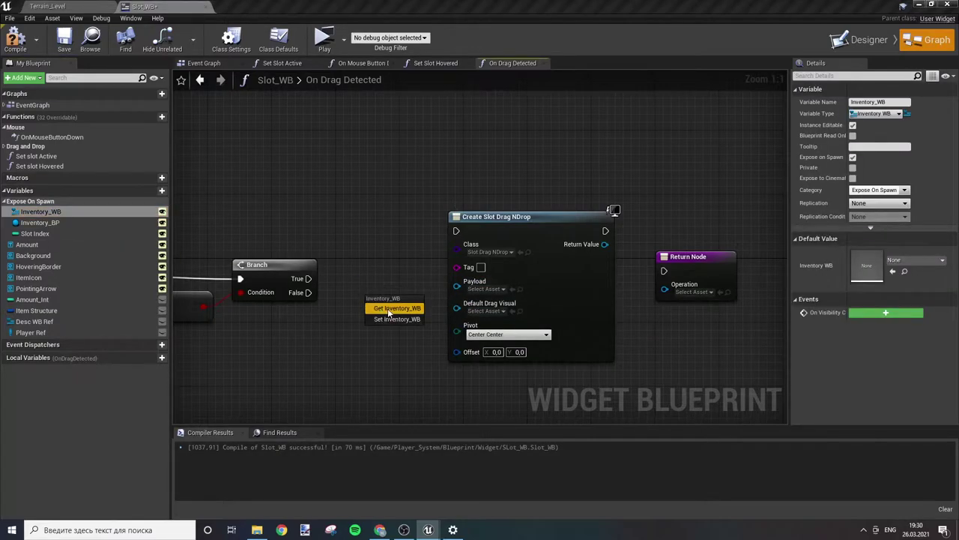
left_click(385, 282)
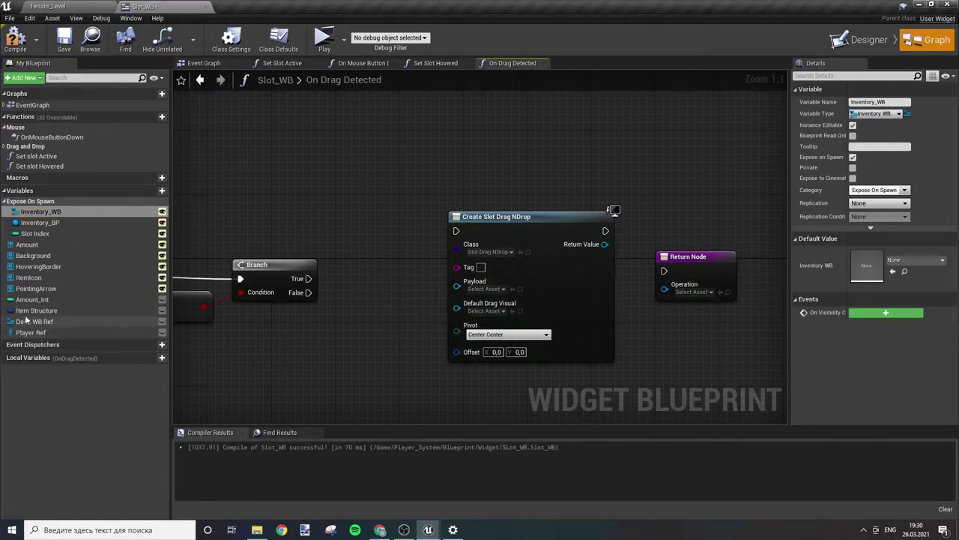
Step: Feed a Self node into Payload and Default Drag Visual, and set Pivot to Mouse Down
right_click(383, 297)
type("sel")
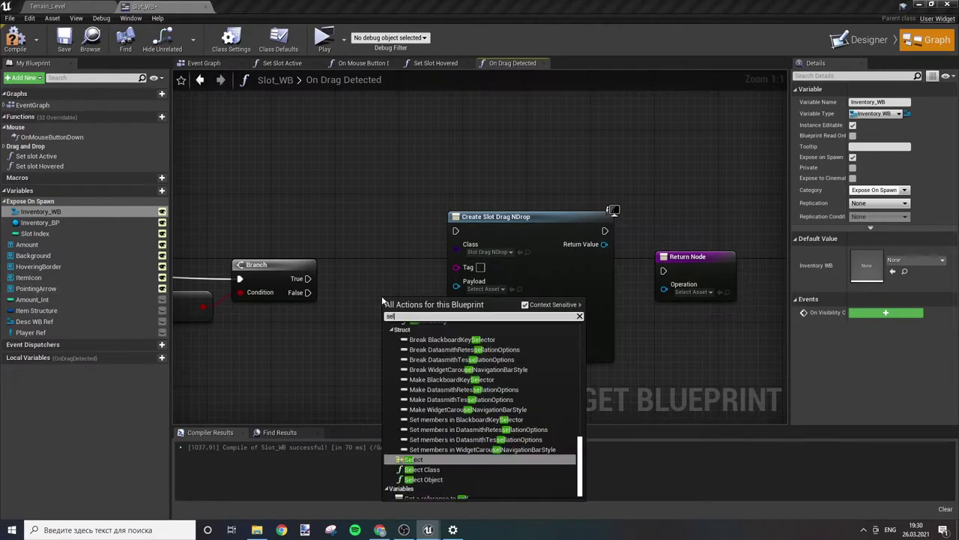
type("f")
key("Return")
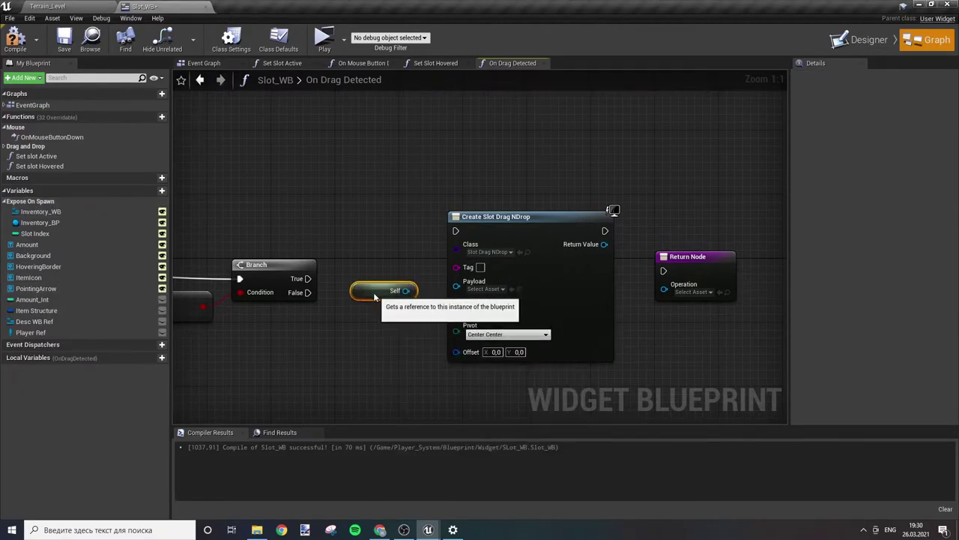
left_click_drag(406, 291, 455, 289)
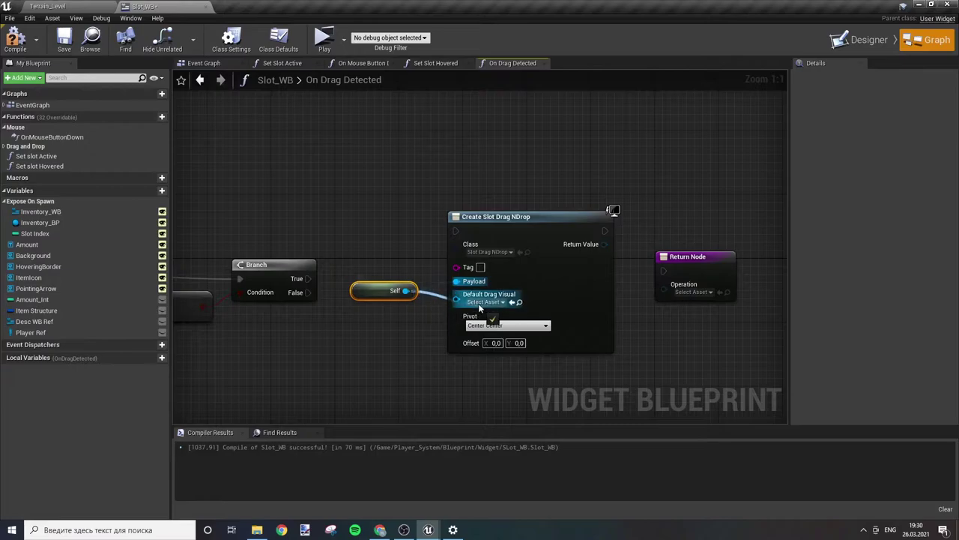
left_click_drag(409, 294, 456, 294)
left_click(529, 318)
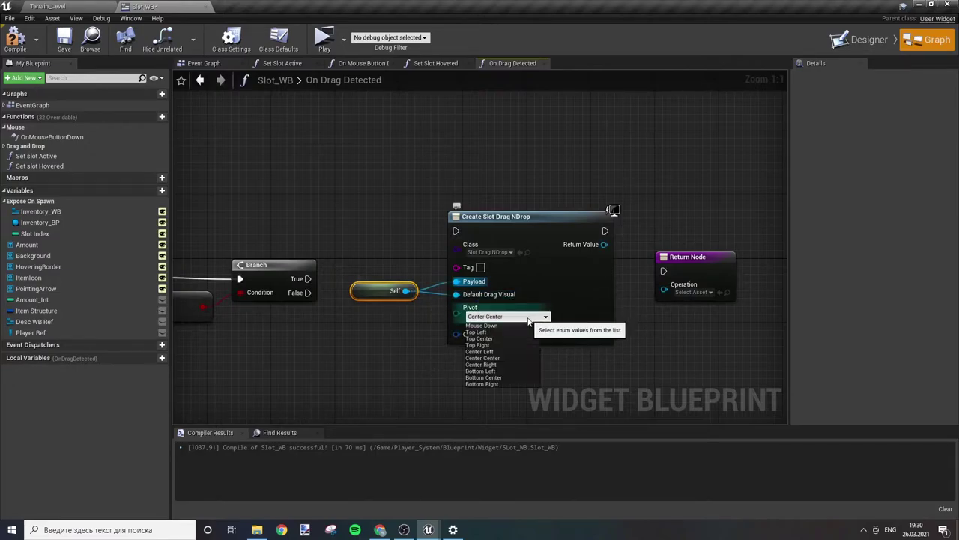
left_click(481, 325)
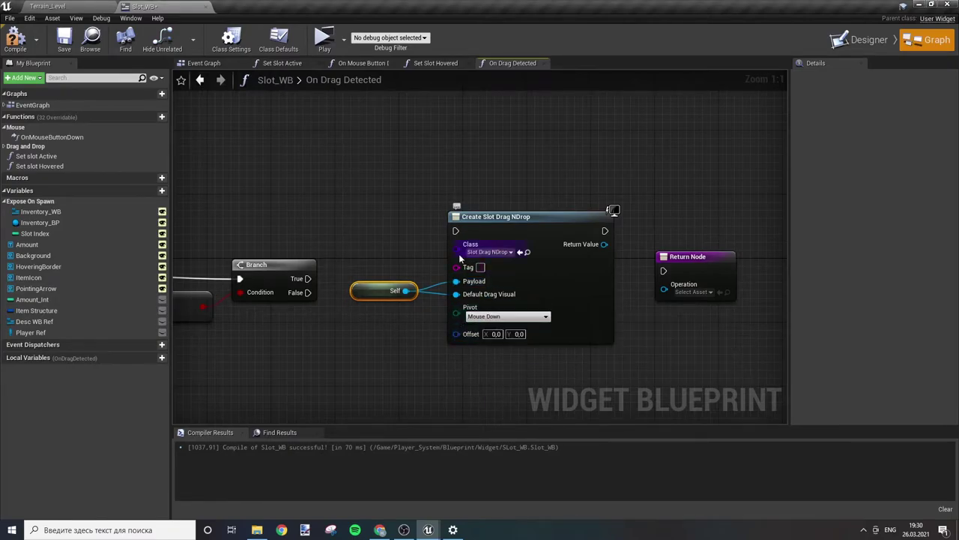
Step: Run the drag operation from Branch True into the Return Node, then compile and save Slot_WB
left_click_drag(456, 230, 307, 278)
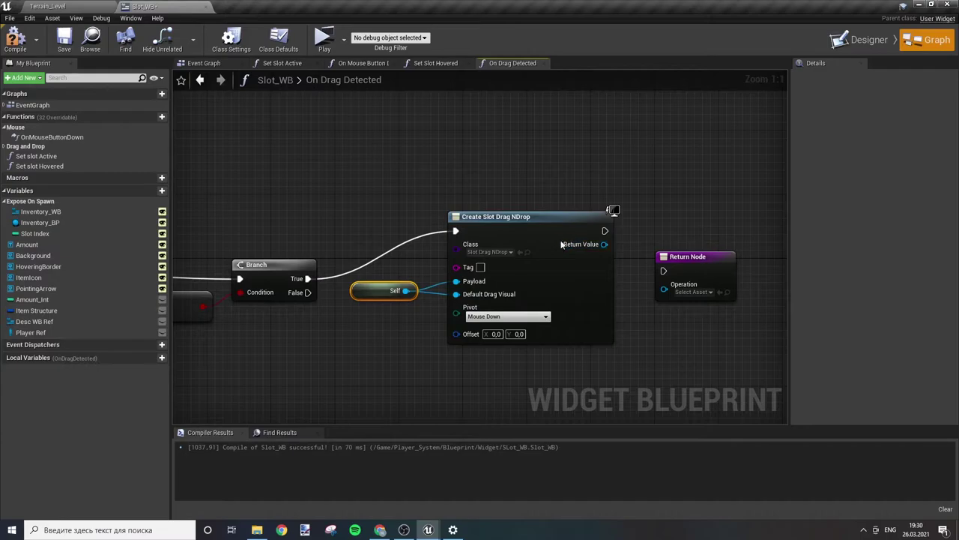
left_click_drag(531, 241, 522, 282)
mouse_move(366, 296)
left_mouse_down()
mouse_move(359, 320)
mouse_move(368, 344)
left_mouse_up()
left_click_drag(528, 258, 528, 266)
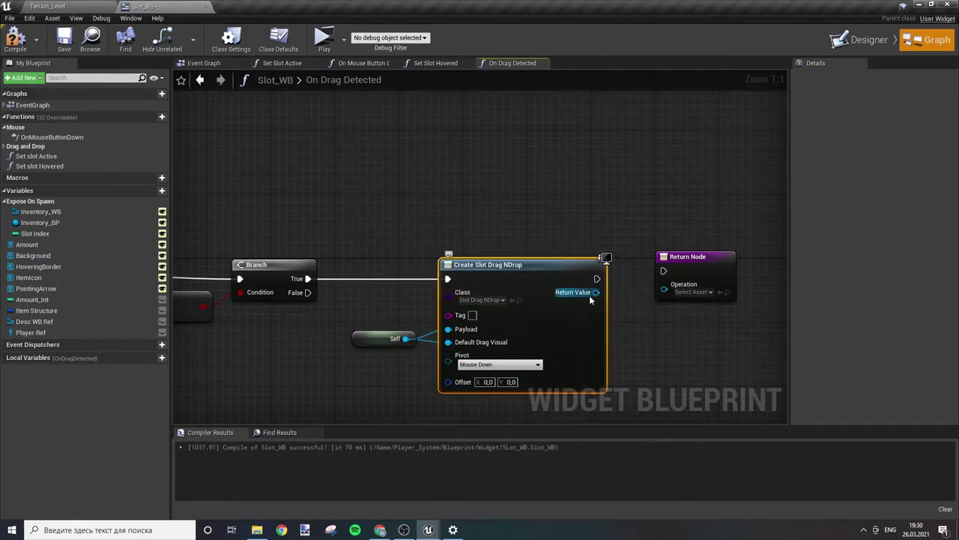
mouse_move(595, 293)
left_mouse_down()
mouse_move(665, 291)
mouse_move(654, 267)
left_mouse_up()
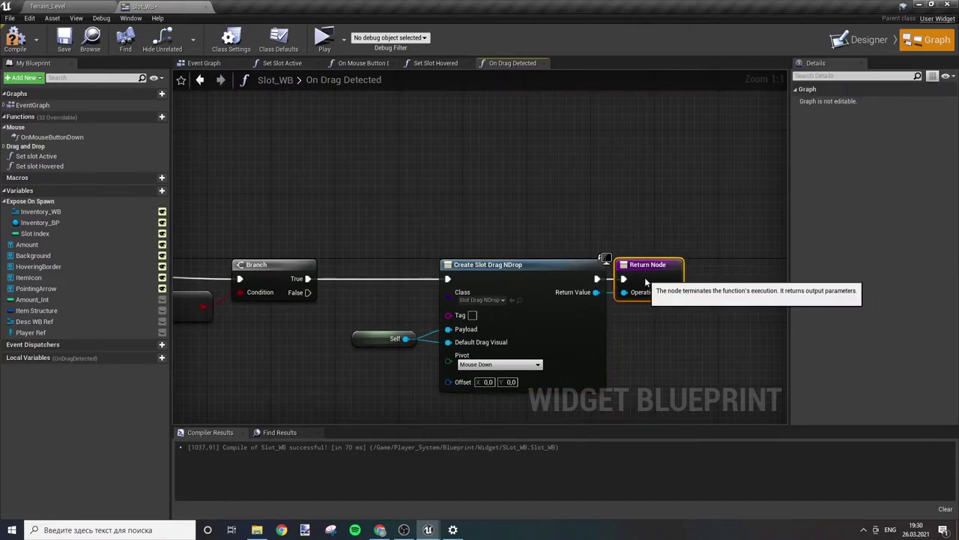
left_click(601, 207)
left_click_drag(379, 338, 395, 338)
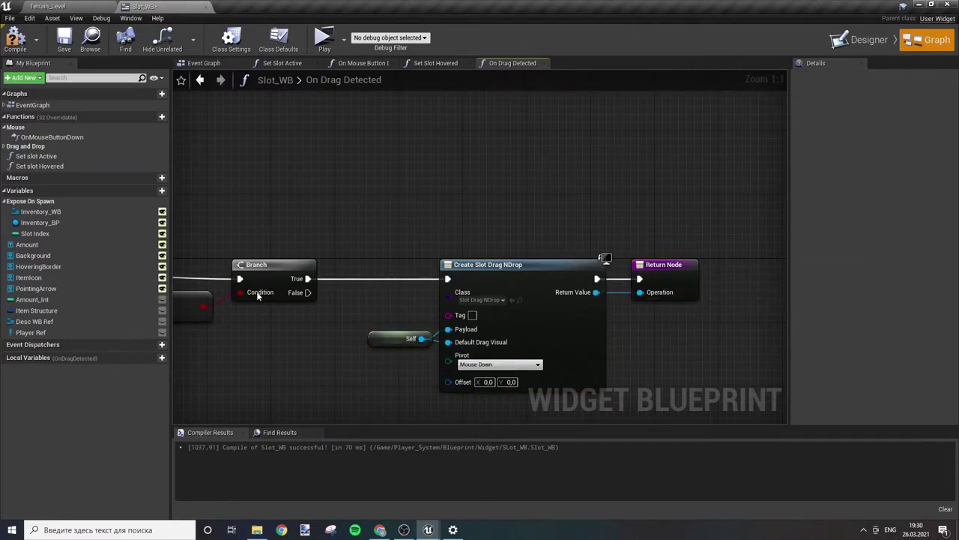
left_click(15, 37)
left_click(64, 38)
mouse_move(330, 195)
right_mouse_down()
mouse_move(467, 145)
mouse_move(495, 168)
right_mouse_up()
Step: Open the inventory with I and drag the middle log over other slots and back
scroll(513, 152, "down", 2)
scroll(513, 153, "down", 1)
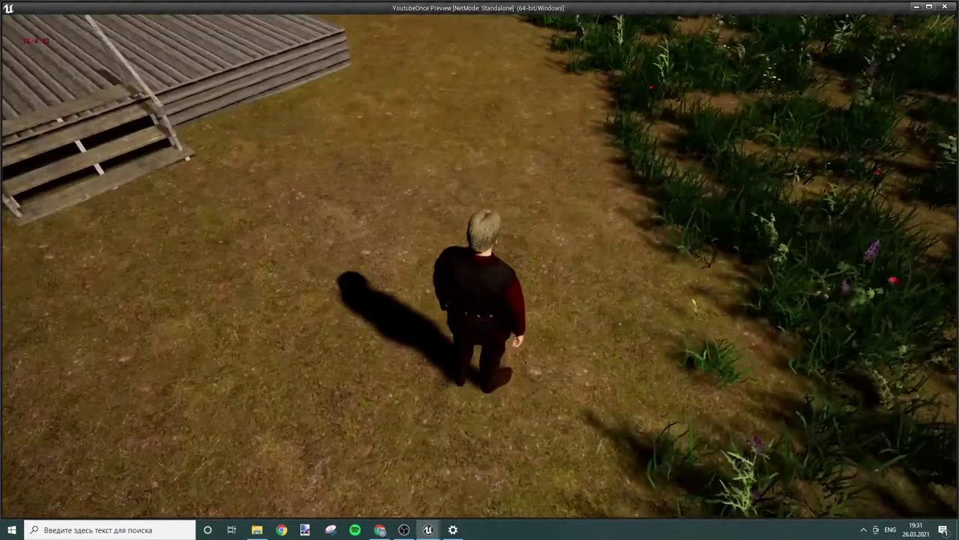
key("i")
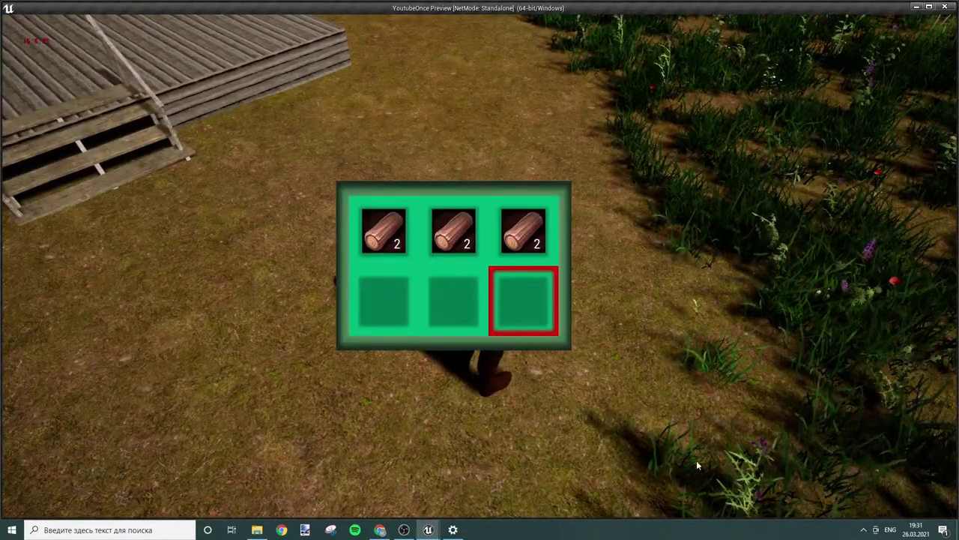
mouse_move(451, 242)
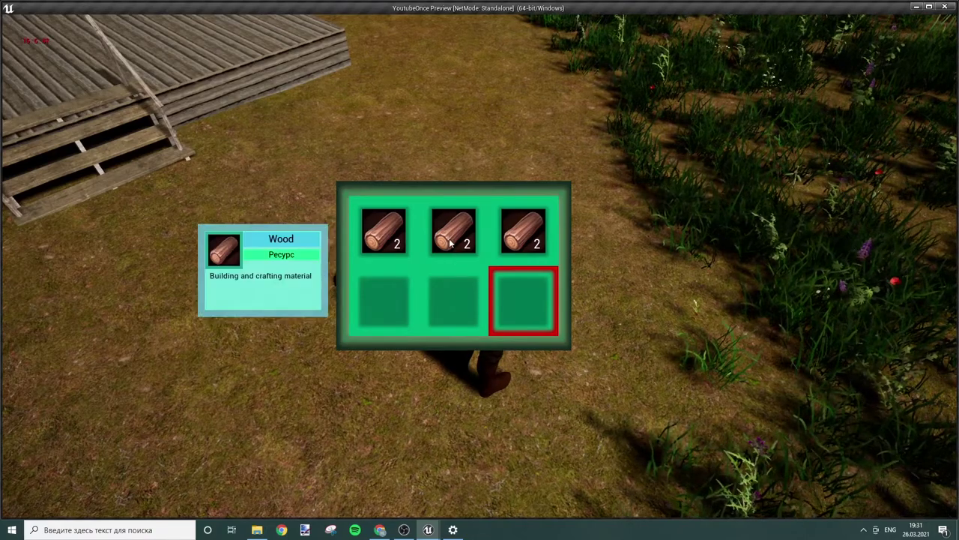
mouse_move(451, 242)
left_mouse_down()
mouse_move(806, 257)
mouse_move(449, 329)
left_mouse_up()
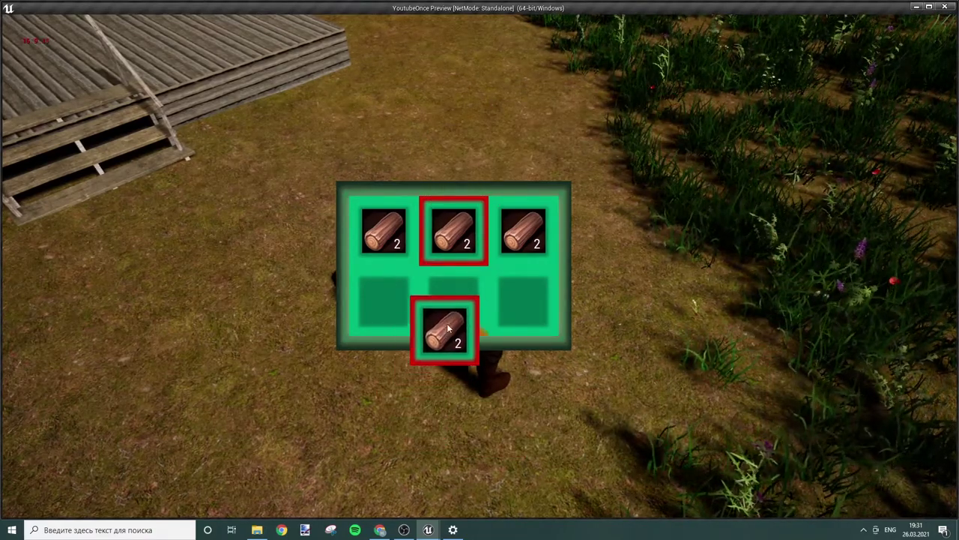
mouse_move(449, 328)
left_mouse_down()
mouse_move(456, 311)
mouse_move(460, 330)
left_mouse_up()
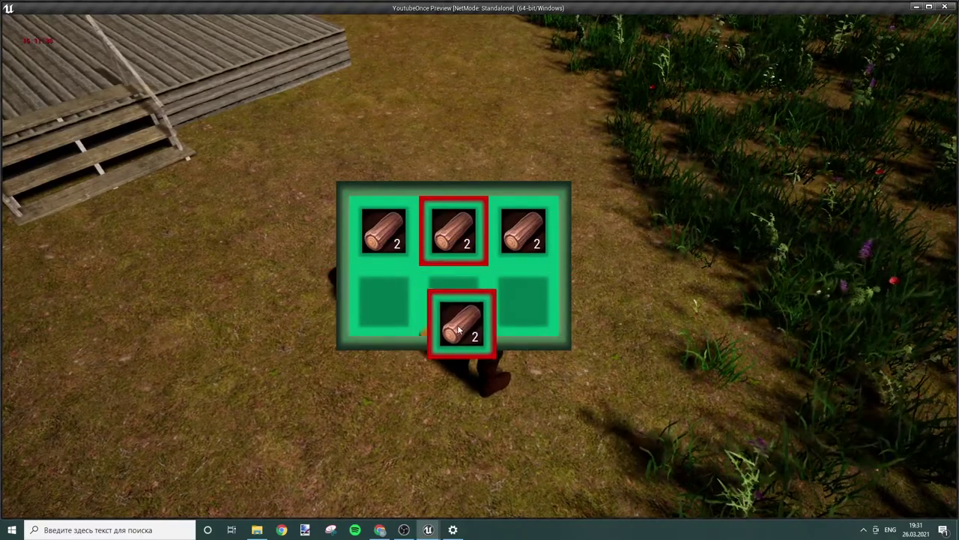
mouse_move(459, 330)
left_mouse_down()
mouse_move(391, 322)
mouse_move(438, 263)
left_mouse_up()
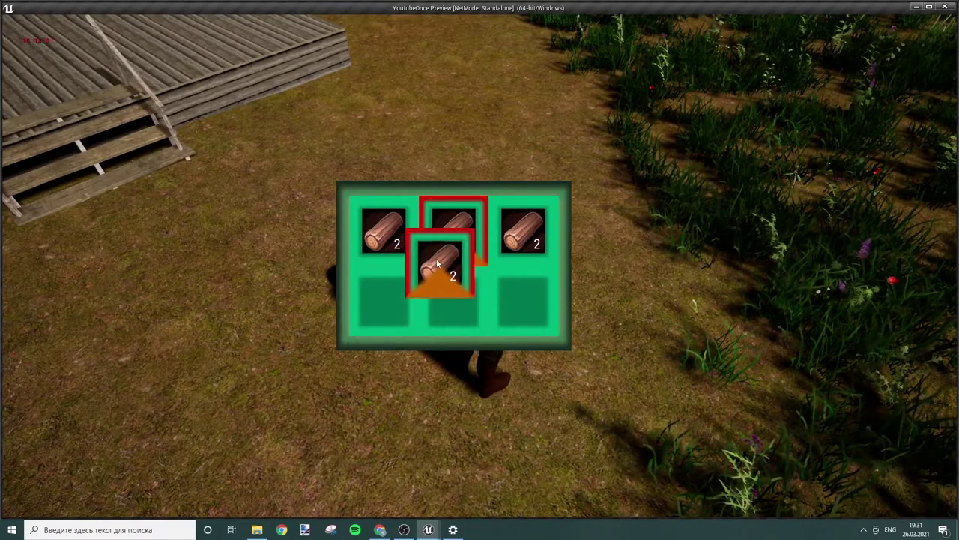
mouse_move(439, 262)
left_mouse_down()
mouse_move(453, 249)
mouse_move(504, 334)
mouse_move(519, 322)
mouse_move(450, 321)
mouse_move(401, 337)
mouse_move(445, 328)
left_mouse_up()
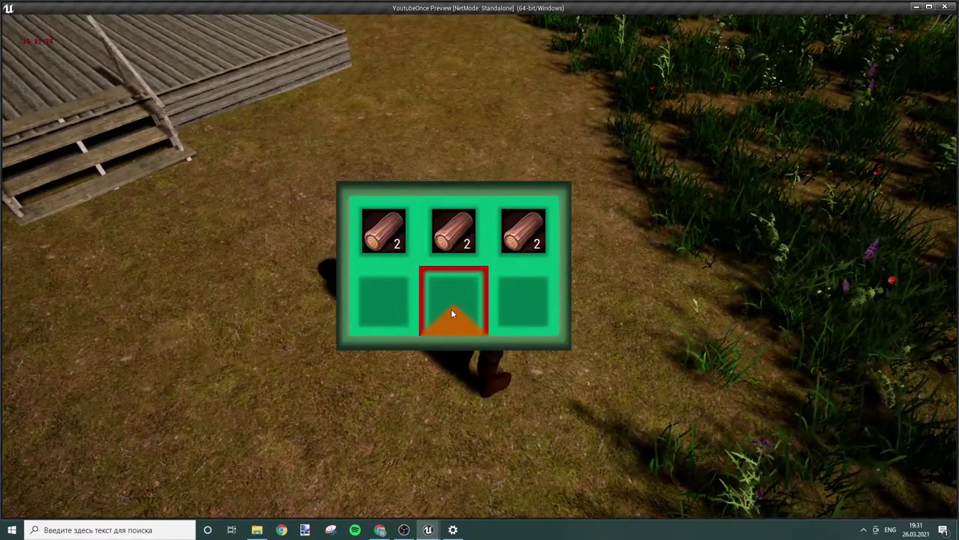
Step: Stop the game preview and bring Slot_WB's drag enter and leave events back into view
key("Escape")
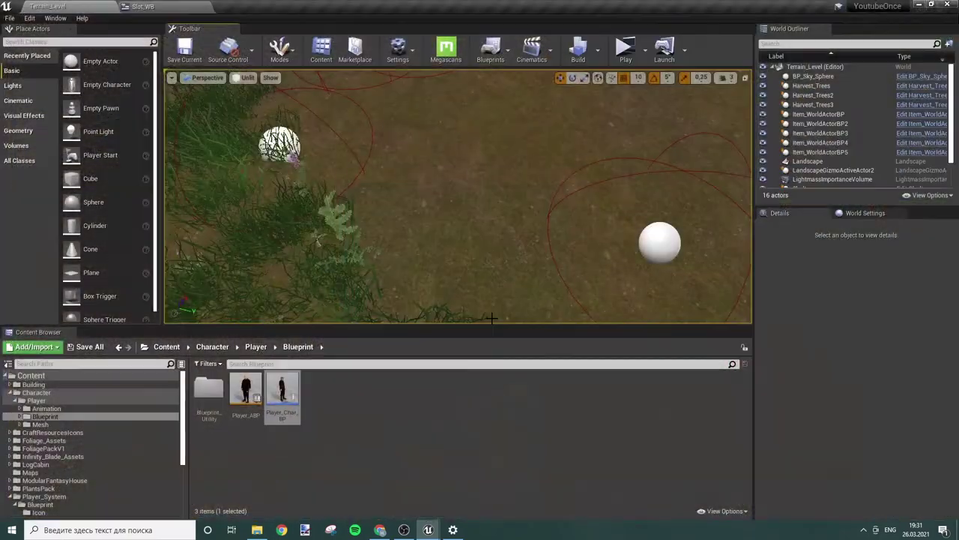
scroll(712, 166, "down", 3)
scroll(712, 167, "up", 3)
scroll(523, 283, "up", 1)
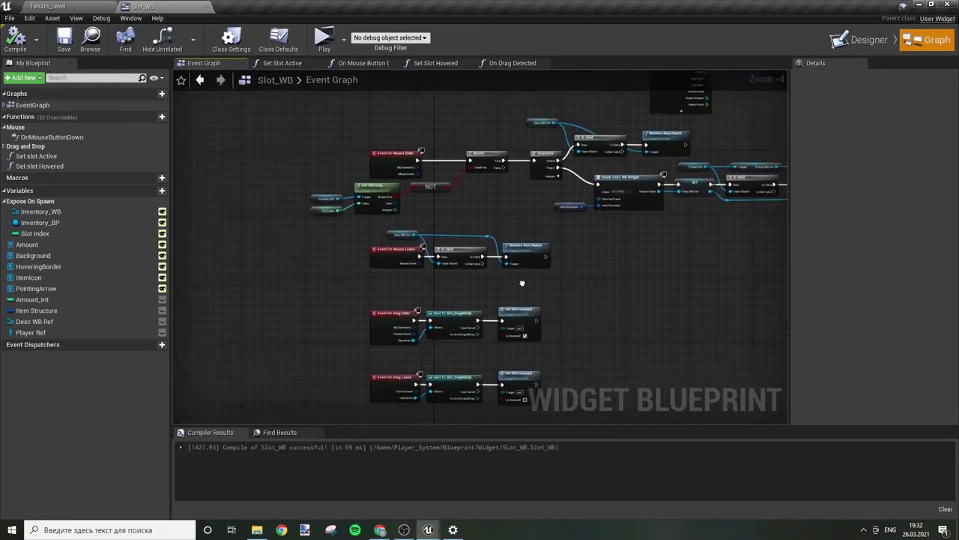
right_click_drag(522, 283, 478, 263)
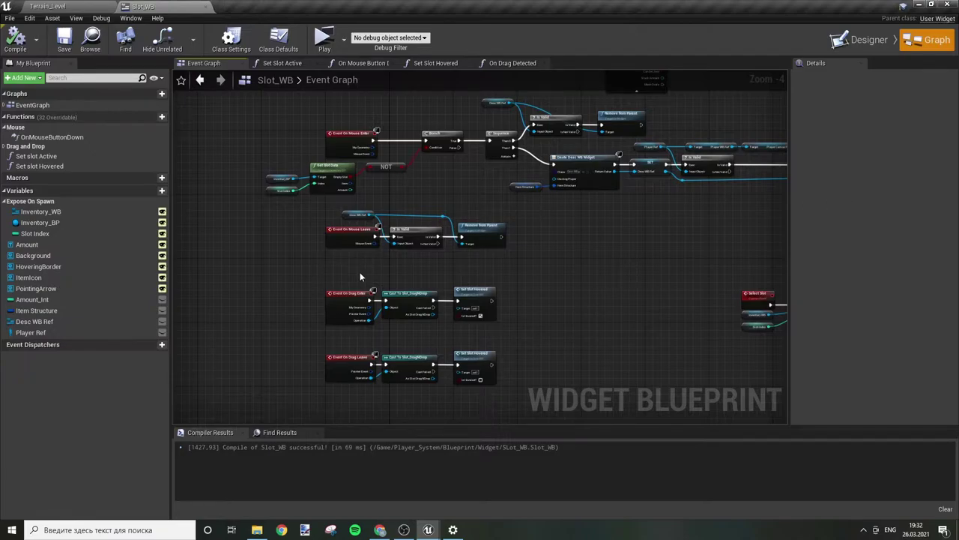
right_click_drag(365, 272, 479, 180)
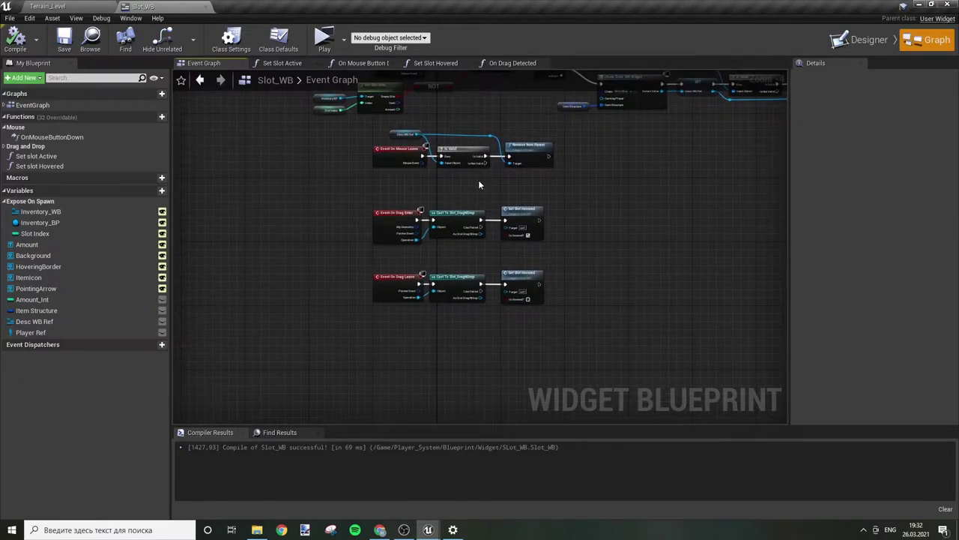
Step: Open Inventory_BP from Player_System/Blueprint and add a function named Swap Item in Slot
left_click(58, 6)
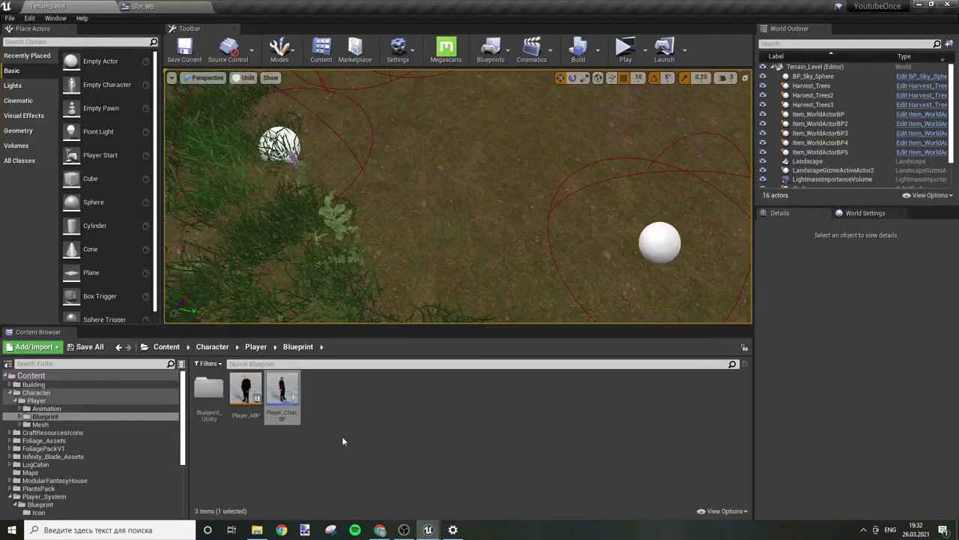
left_click(167, 346)
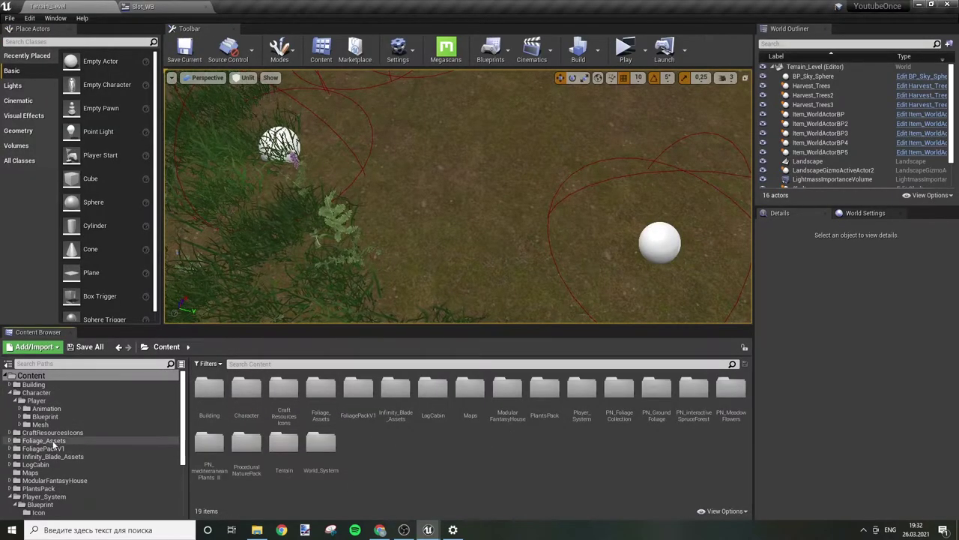
left_click(40, 504)
left_click(363, 390)
double_click(365, 390)
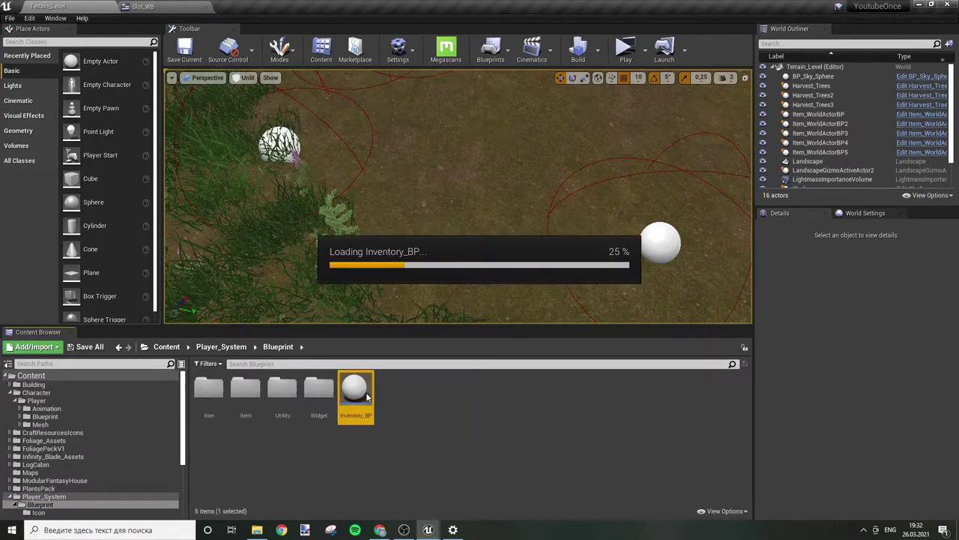
left_click(113, 83)
type("Swap Item in S")
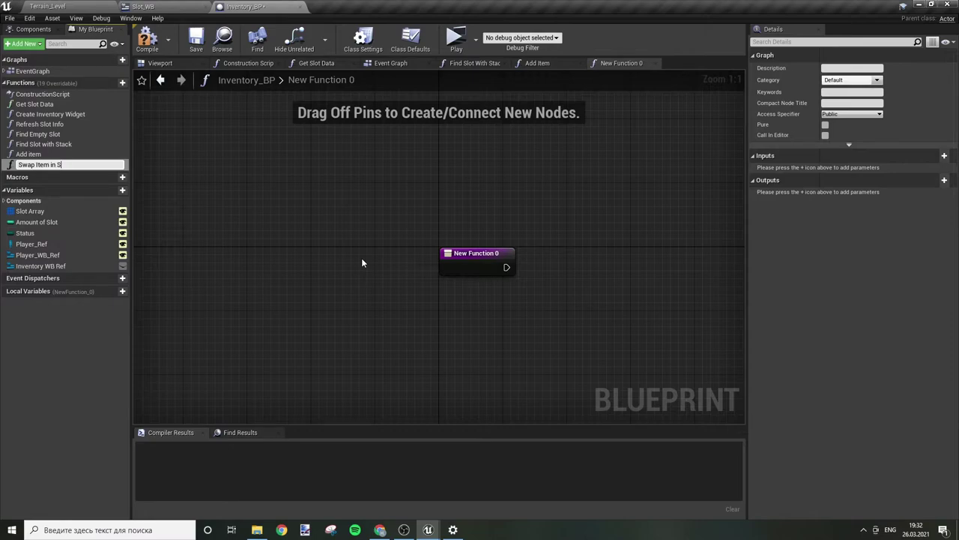
type("lot")
key("Return")
right_click_drag(644, 224, 490, 194)
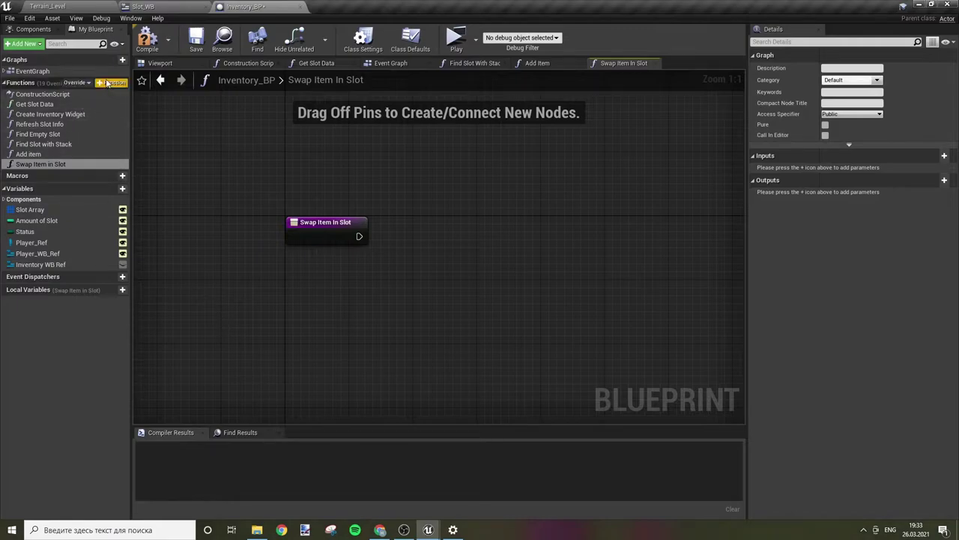
Step: Give Swap Item in Slot two Integer inputs, Dragged Index and Swap Index
left_click(945, 155)
left_click(944, 155)
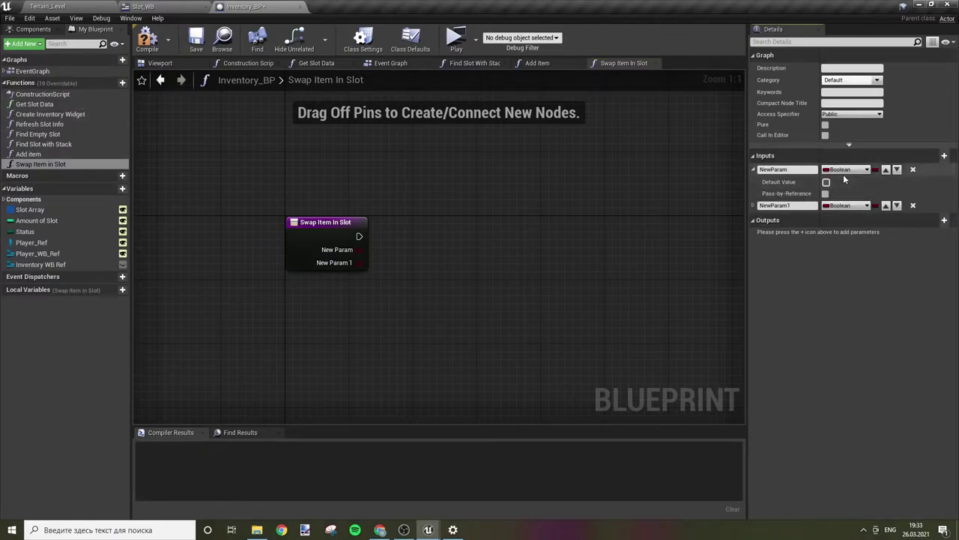
left_click(754, 170)
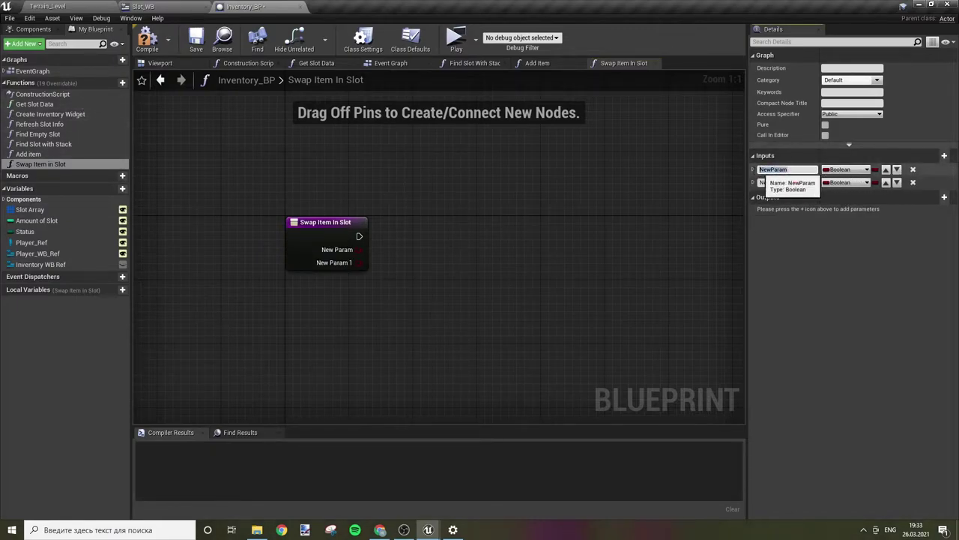
type("Dr")
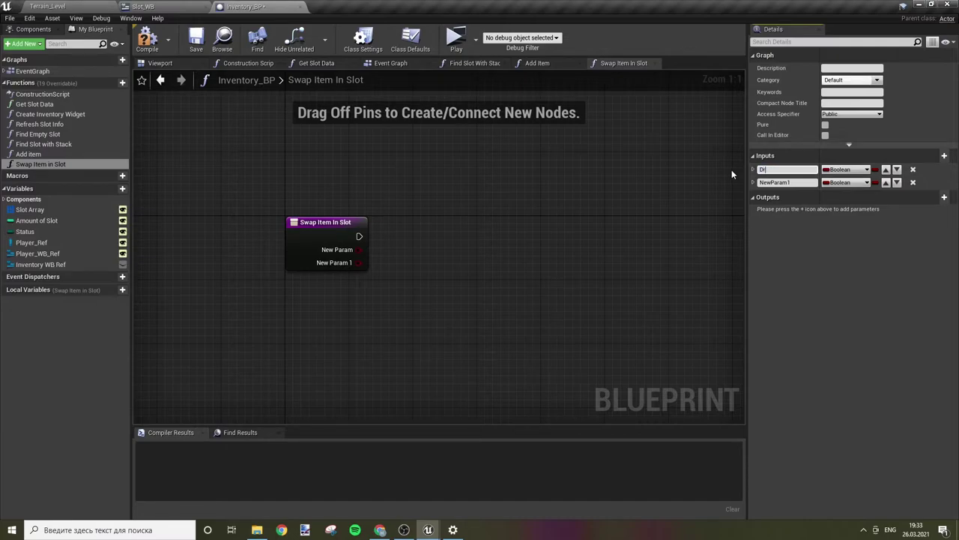
type("agged In")
type("dex")
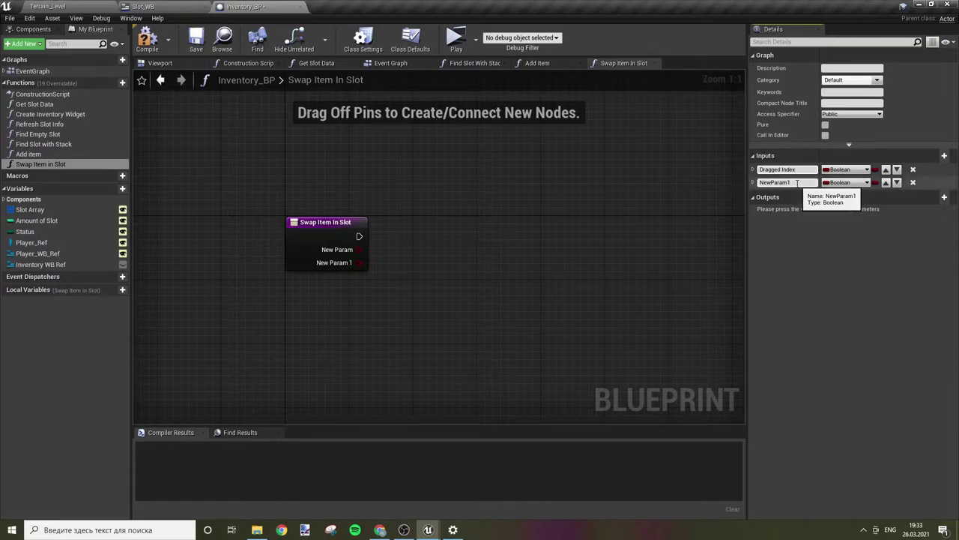
left_click(775, 182)
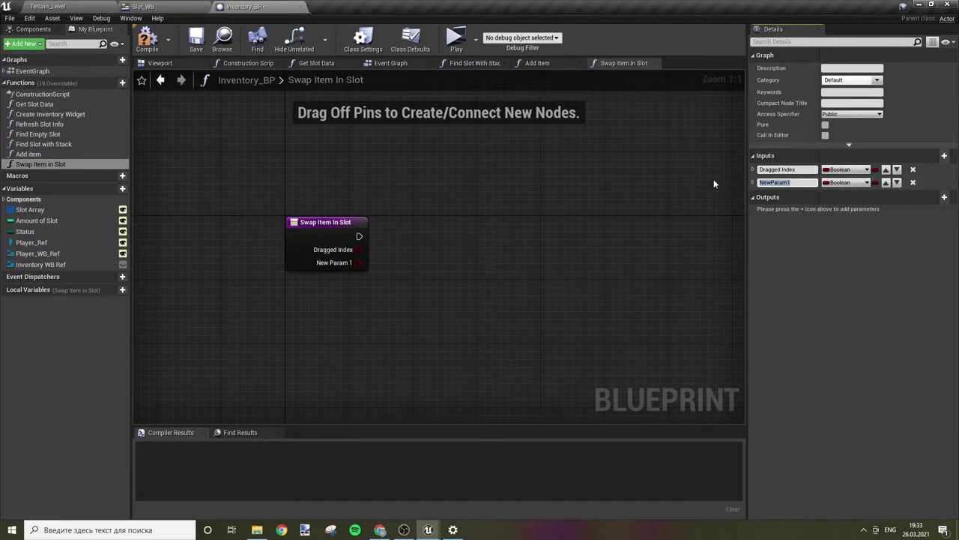
type("Swap Inde")
type("x")
key("Return")
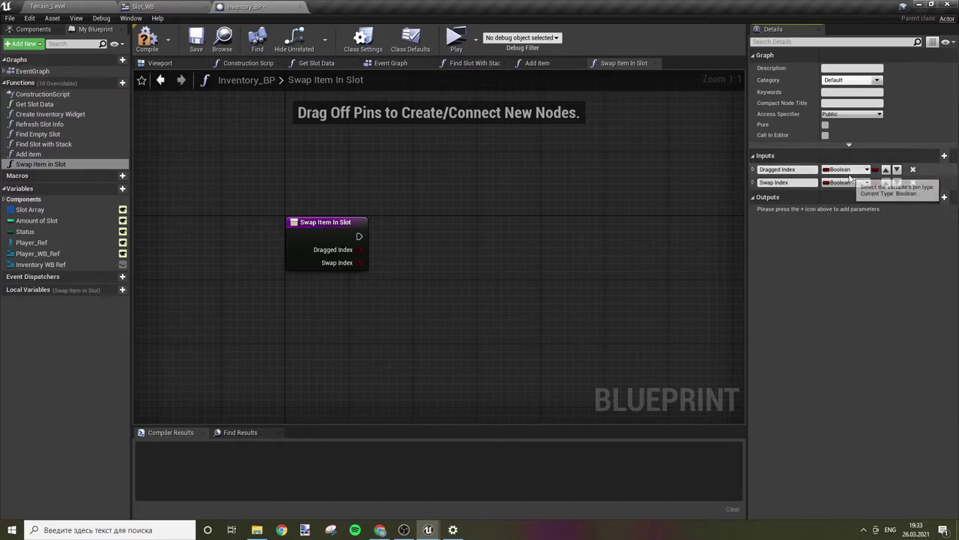
left_click(845, 182)
left_click(746, 214)
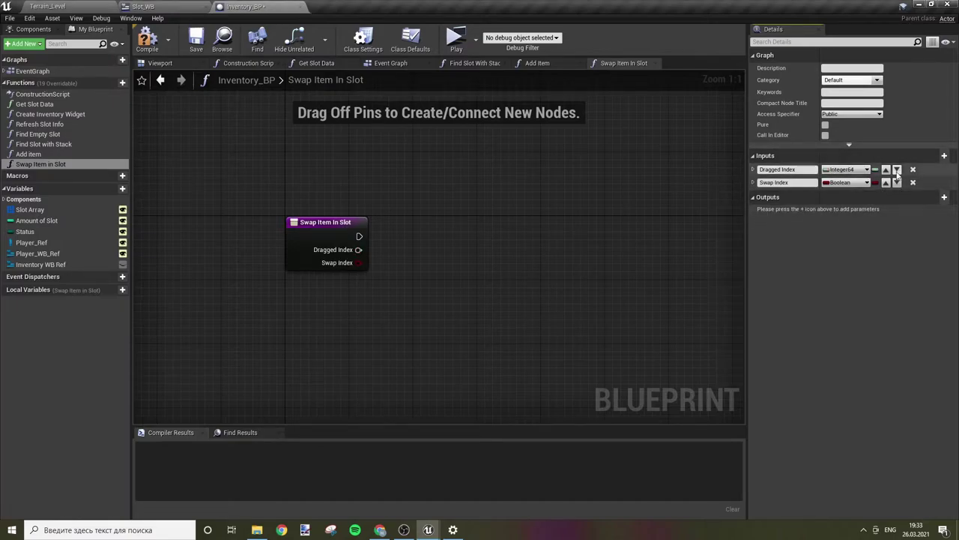
left_click(838, 182)
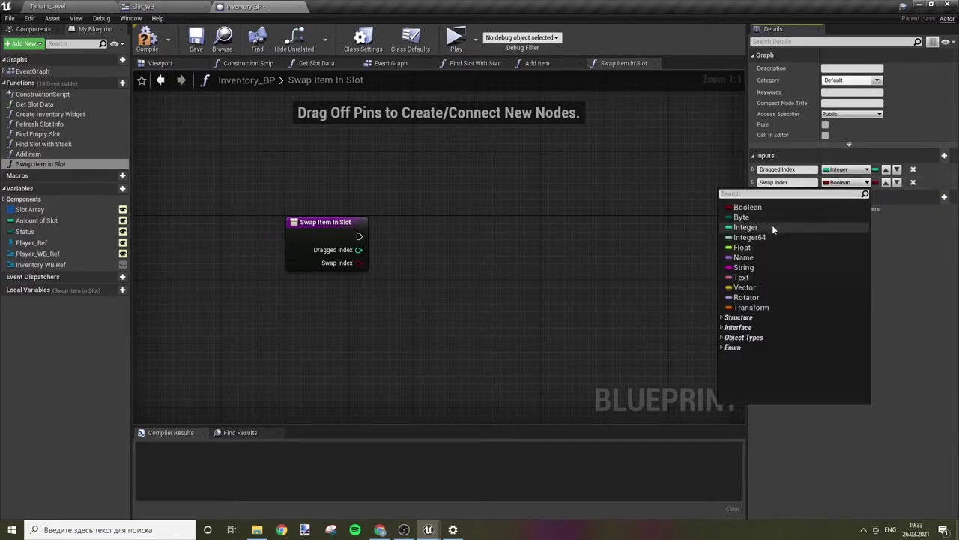
left_click(772, 226)
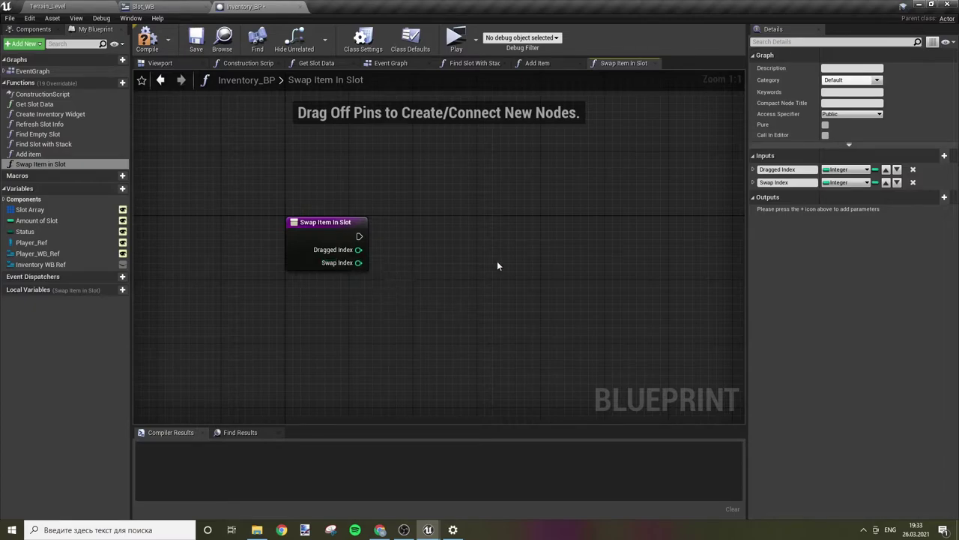
right_click_drag(496, 261, 448, 235)
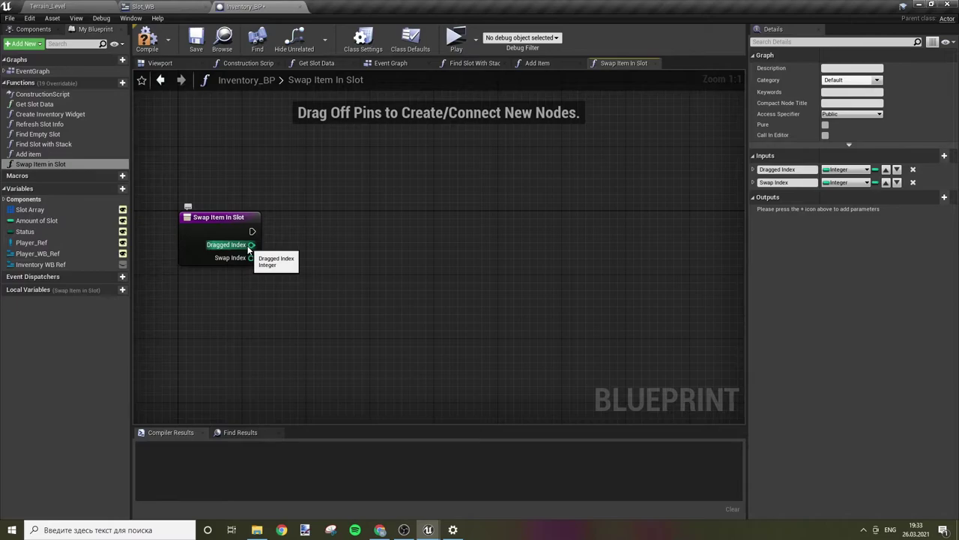
Step: Create an Integer local Swap Slot Cache and set it from the Swap Index pin
left_click(123, 289)
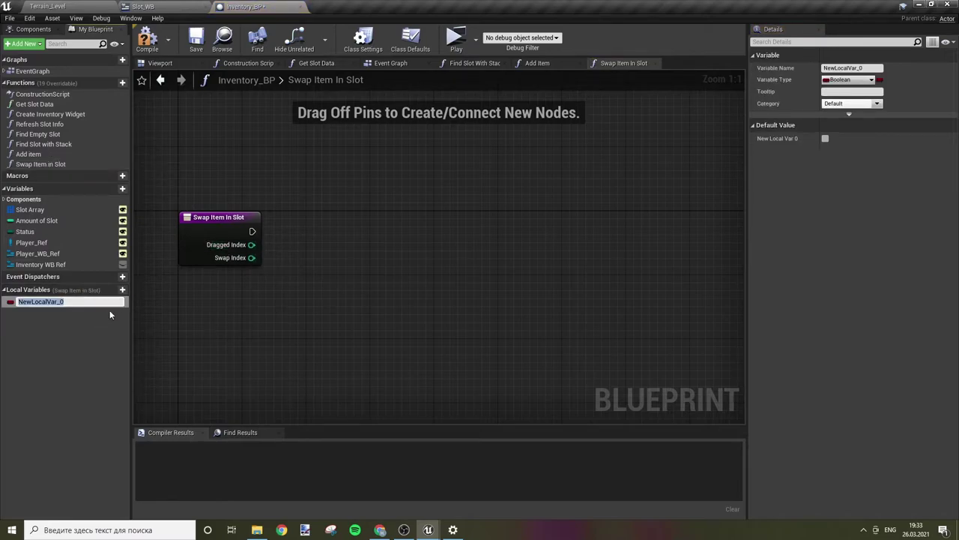
type("Swao")
key("BackSpace")
type("p Slot")
type(" Ca")
type("che")
key("Return")
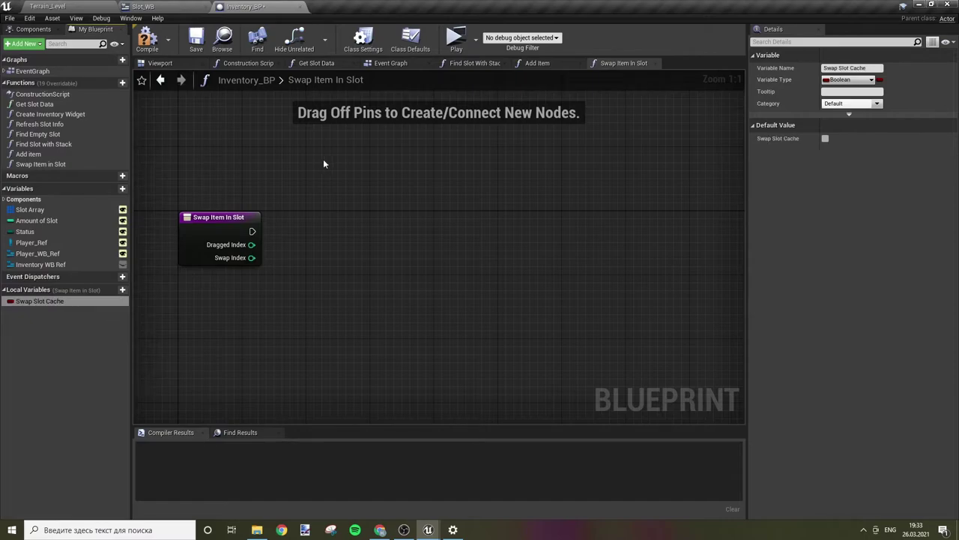
left_click(849, 79)
left_click(757, 125)
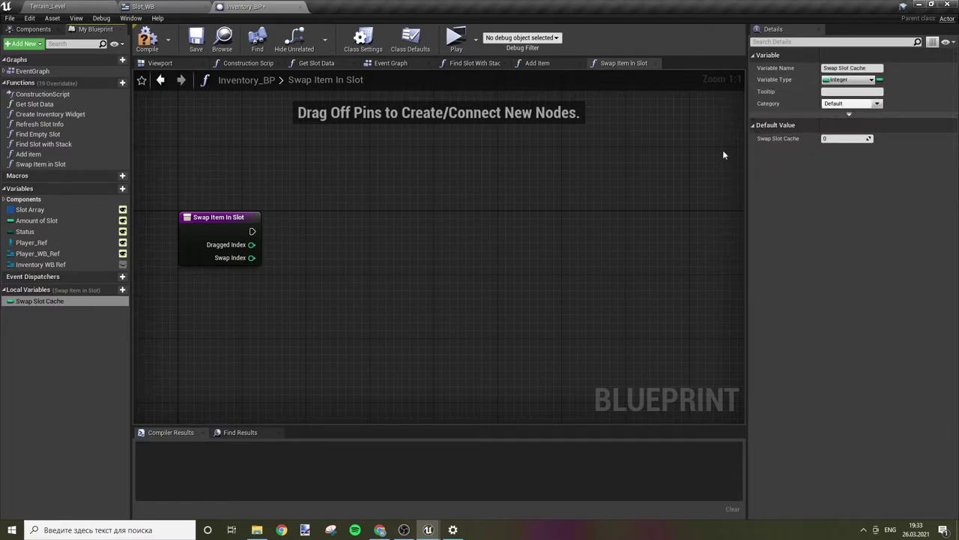
left_click_drag(37, 301, 252, 258)
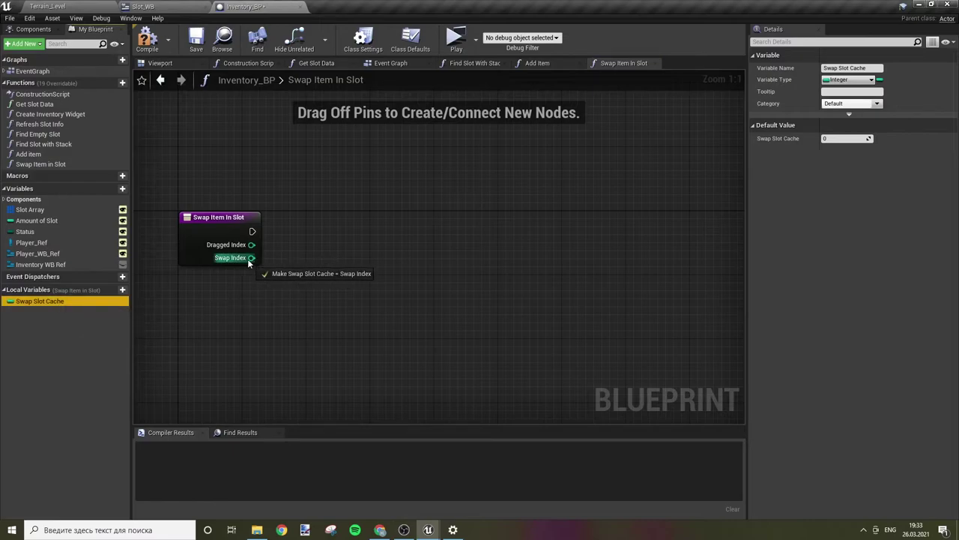
left_click_drag(386, 261, 322, 231)
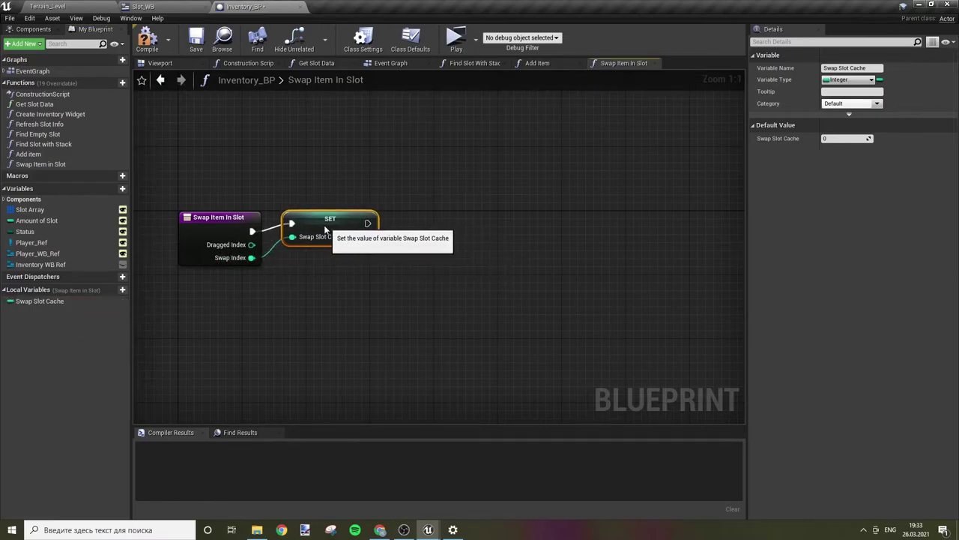
left_click(327, 161)
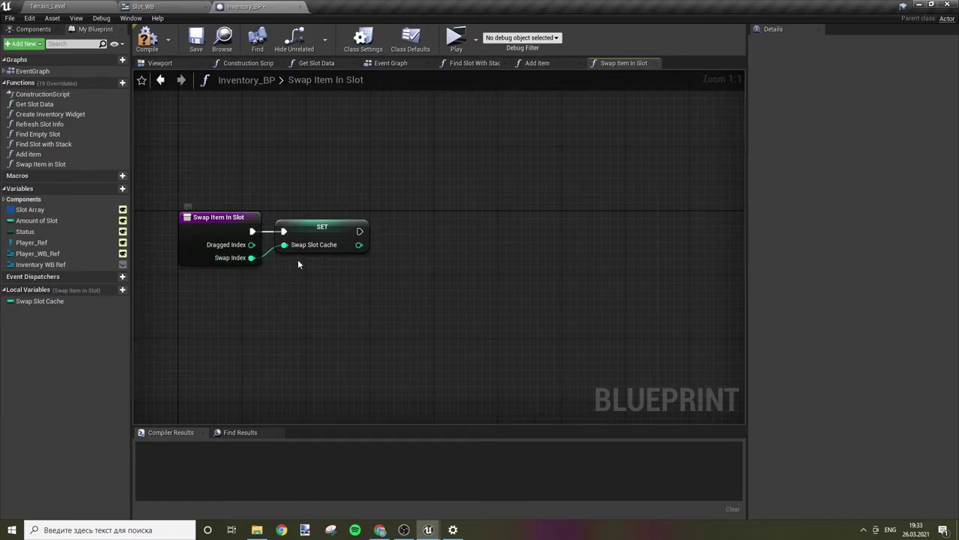
left_click(338, 241)
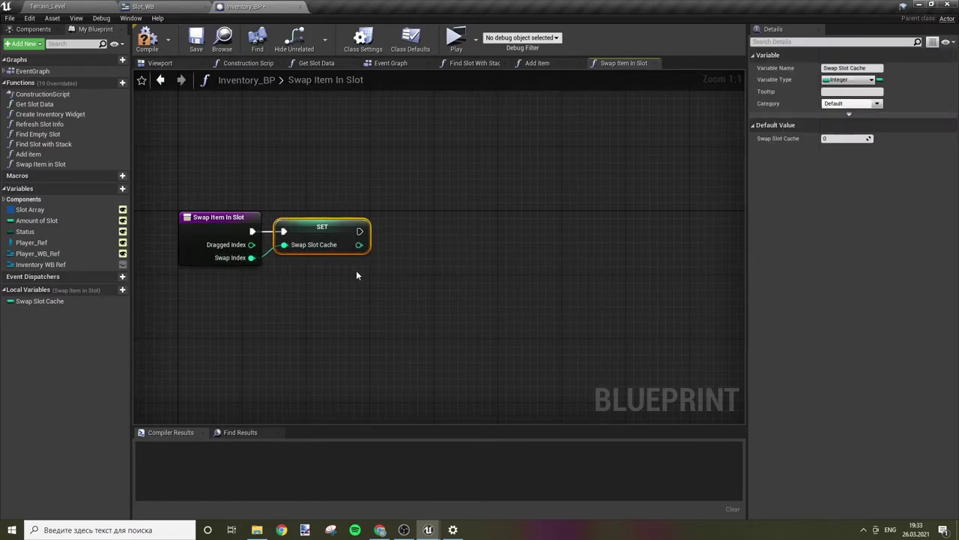
left_click(319, 383)
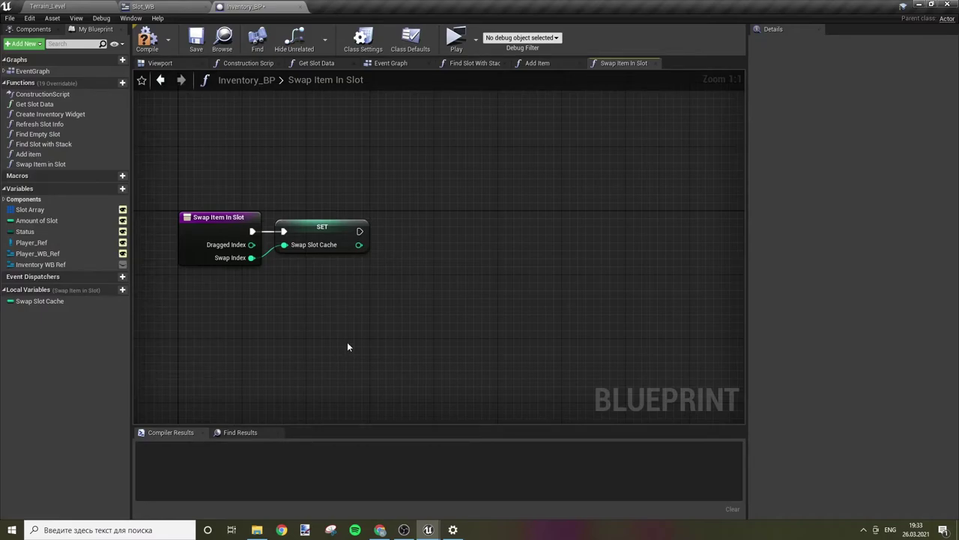
Step: Add an Item Structure local named Swap Item, then compile and save Inventory_BP
left_click(114, 290)
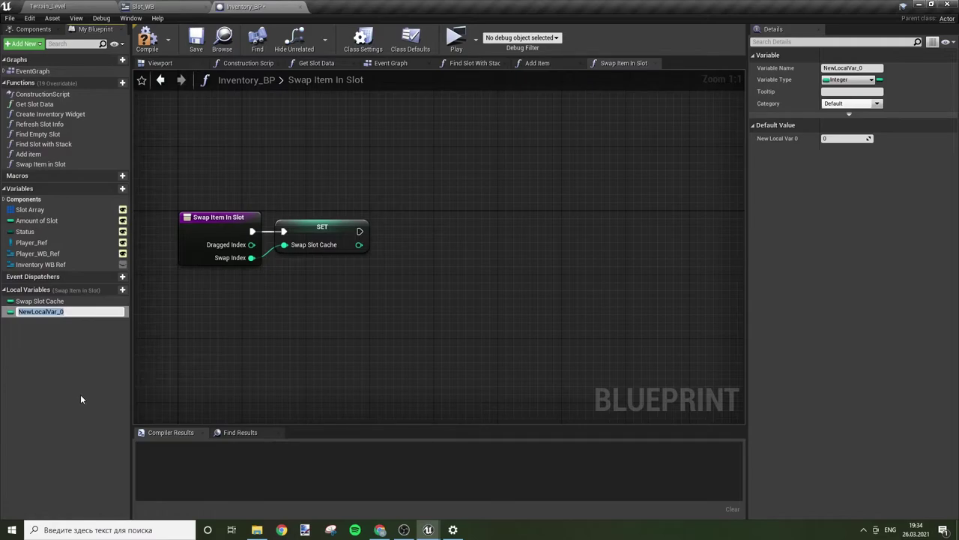
type("Swap I")
type("tem")
key("Return")
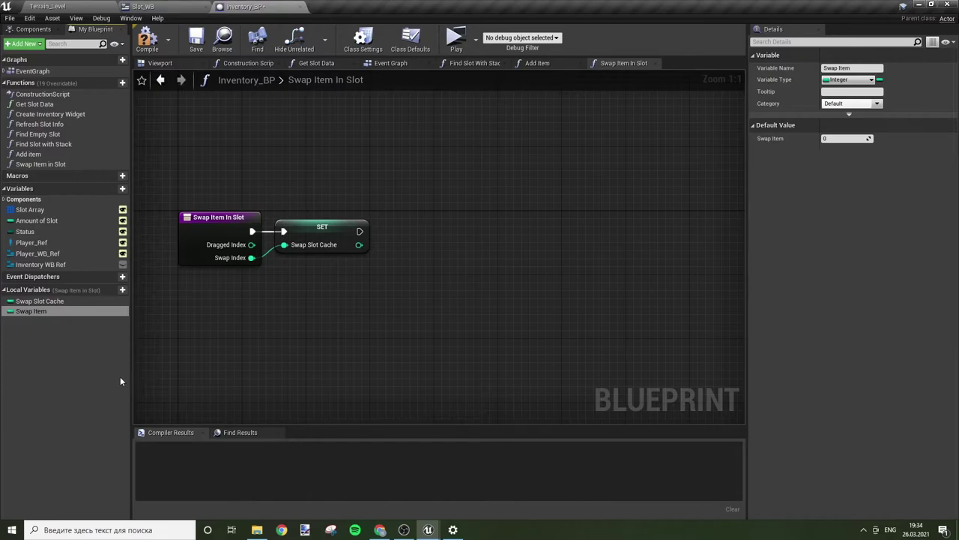
left_click(845, 80)
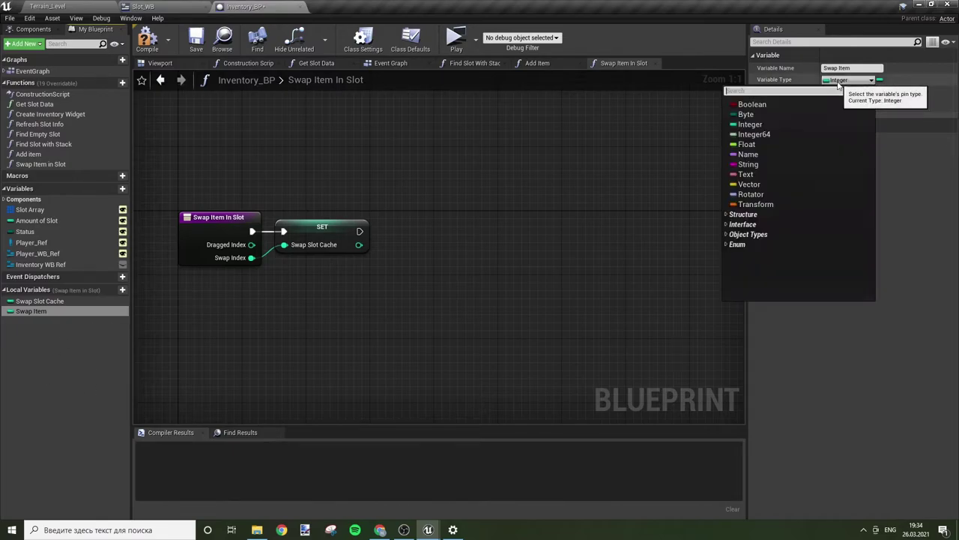
type("i")
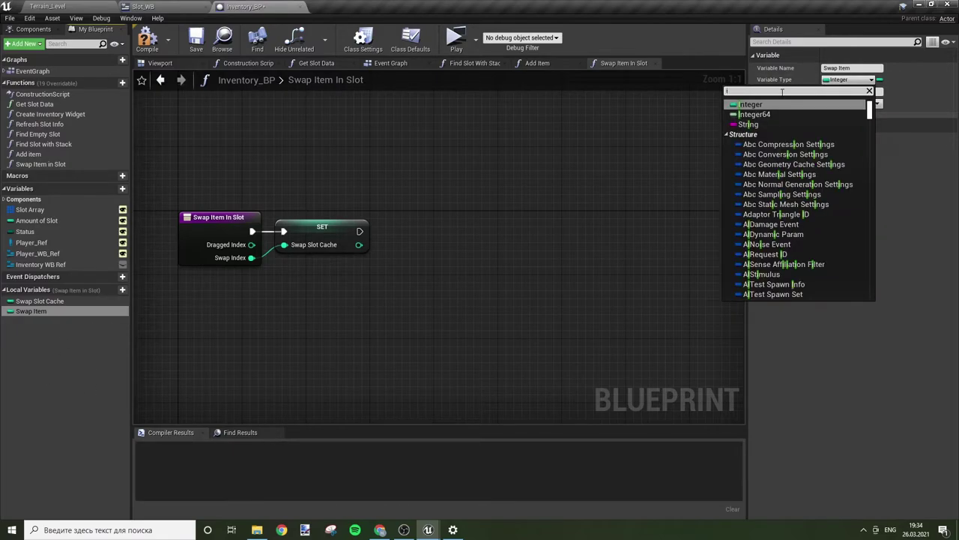
type("tem")
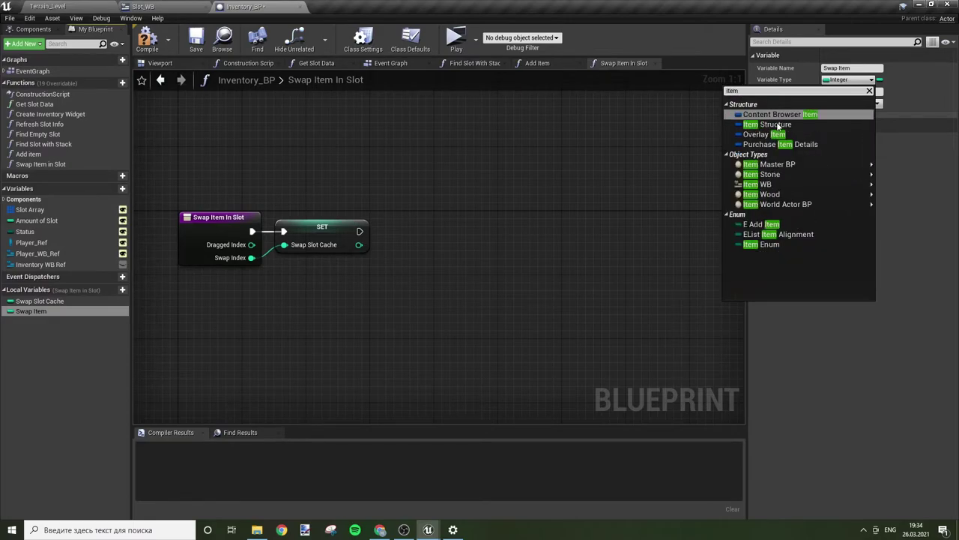
left_click(776, 124)
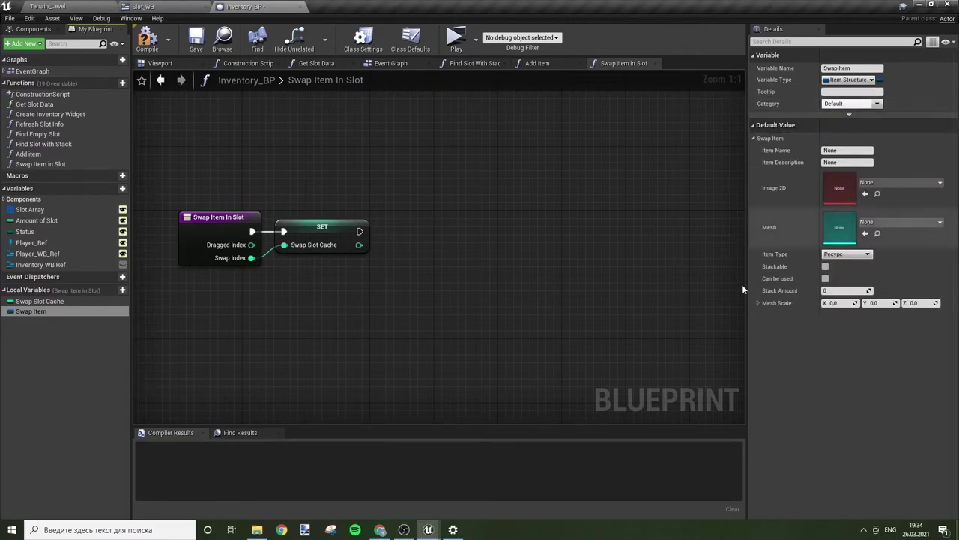
left_click(147, 38)
left_click(196, 42)
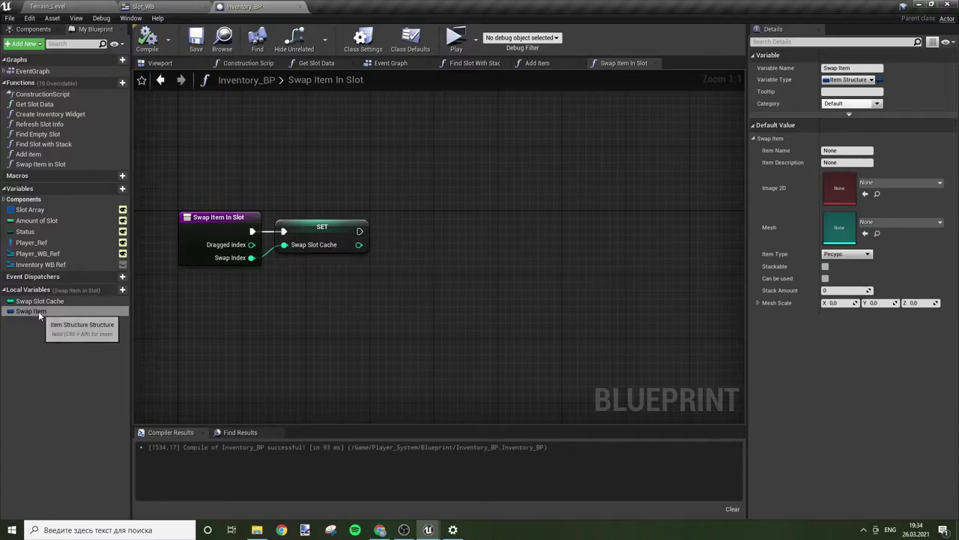
Step: Add a Slot Array getter feeding a GET (a copy) node
left_click_drag(30, 210, 237, 173)
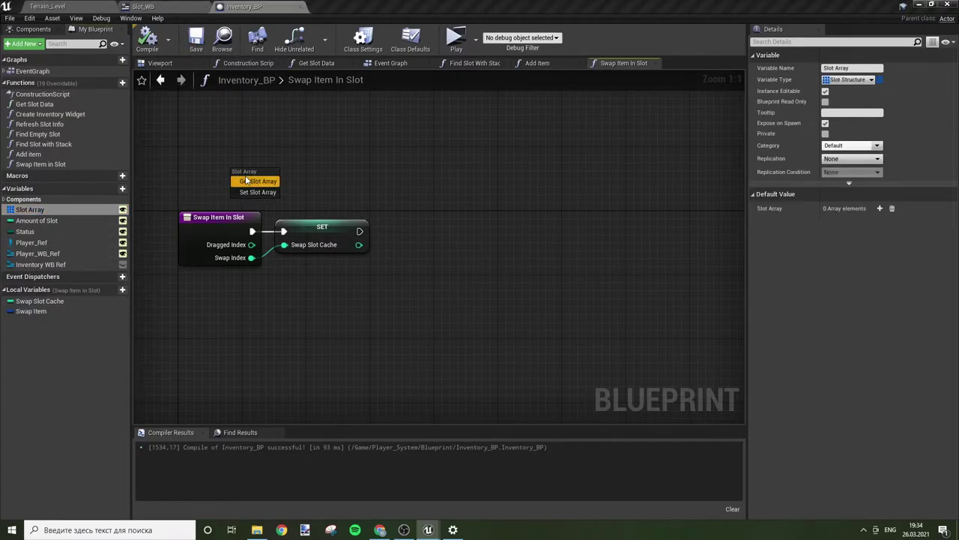
left_click(245, 180)
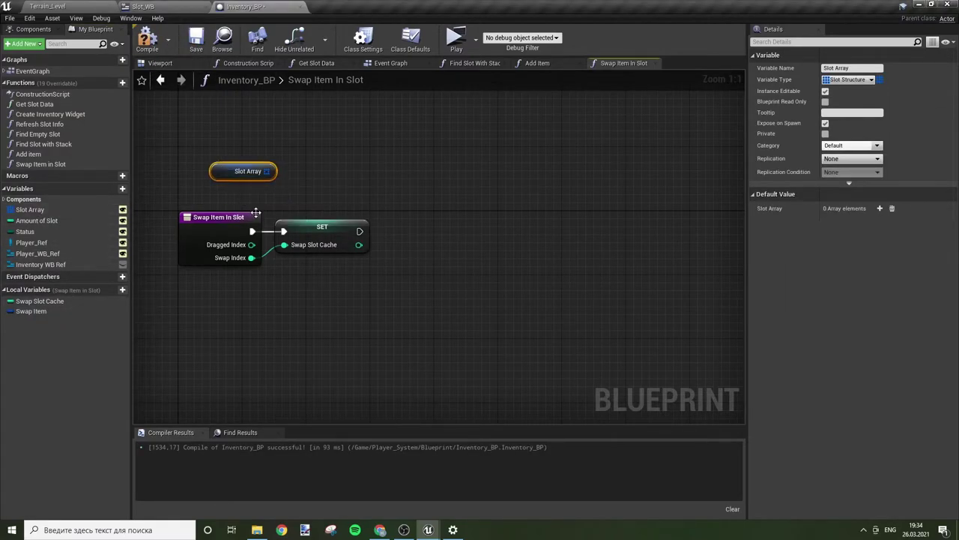
left_click_drag(267, 171, 407, 204)
type("get")
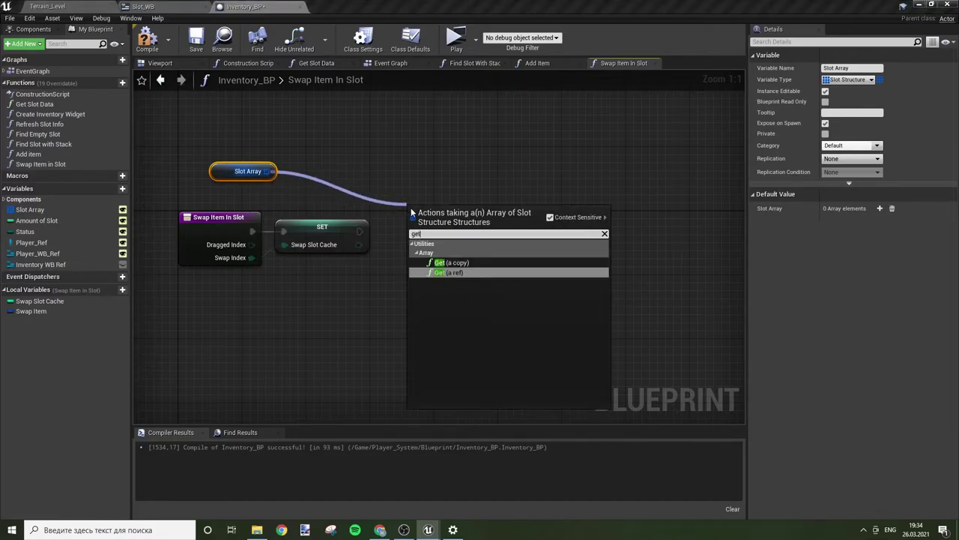
left_click(452, 262)
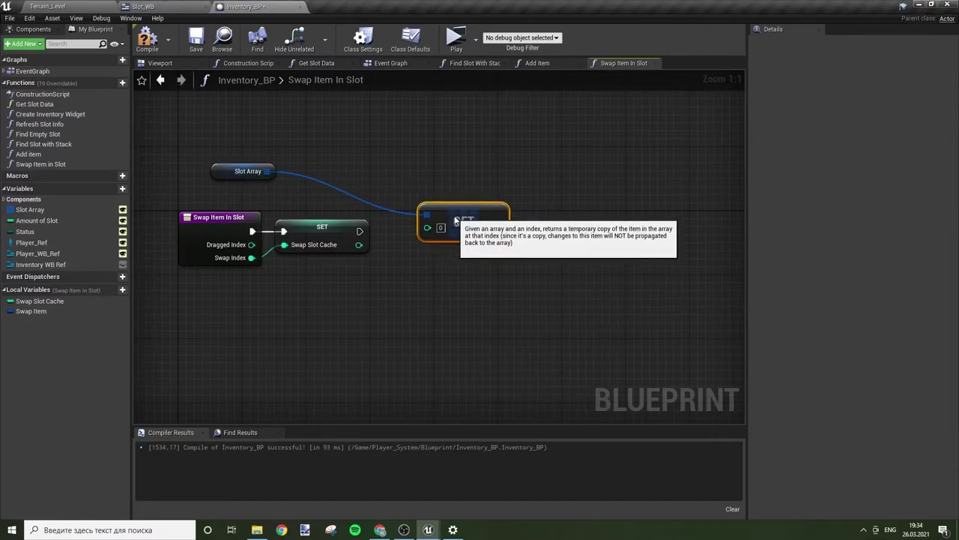
left_click_drag(461, 225, 454, 250)
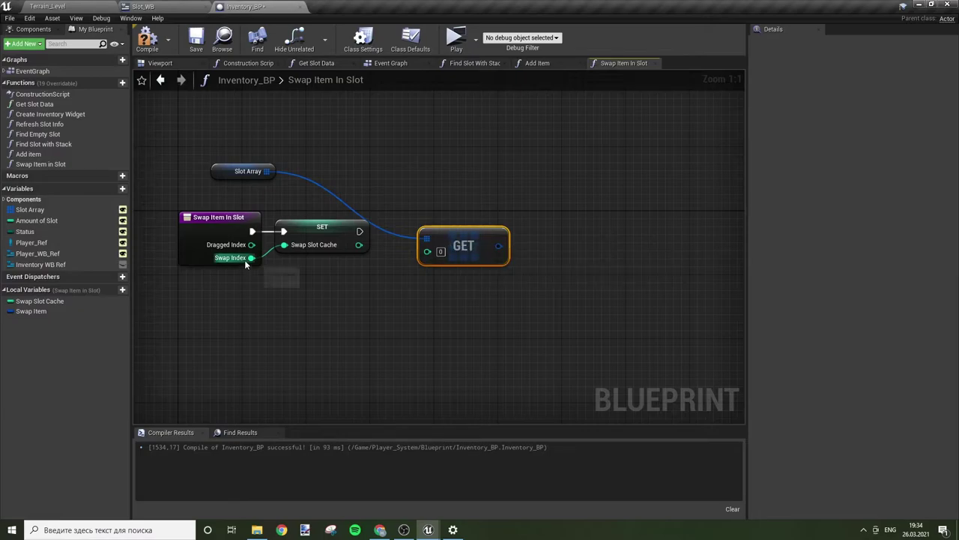
Step: Wire Swap Slot Cache into the GET index and place a SET Swap Item node
left_click_drag(244, 259, 357, 297)
left_click(357, 258)
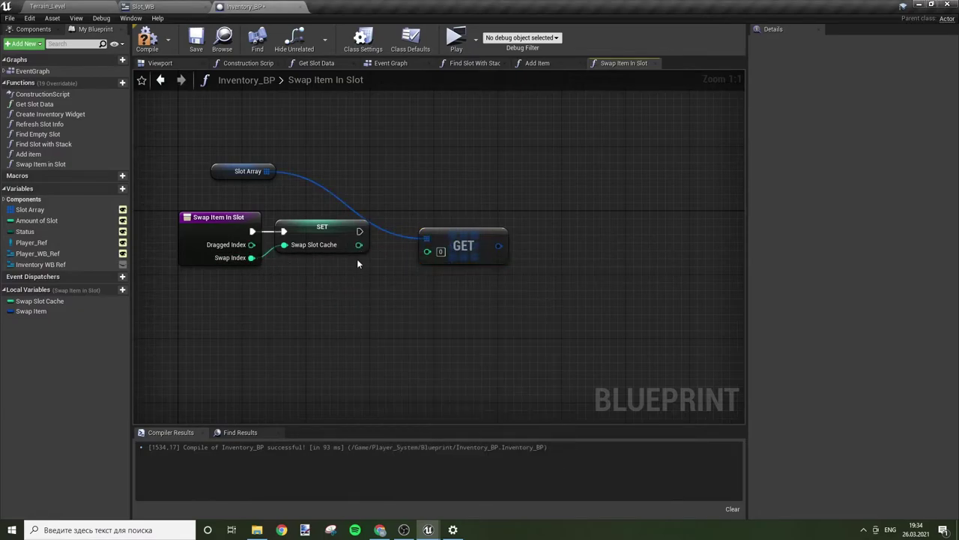
left_click_drag(359, 244, 371, 248)
left_click_drag(429, 255, 429, 255)
left_click_drag(460, 249, 423, 184)
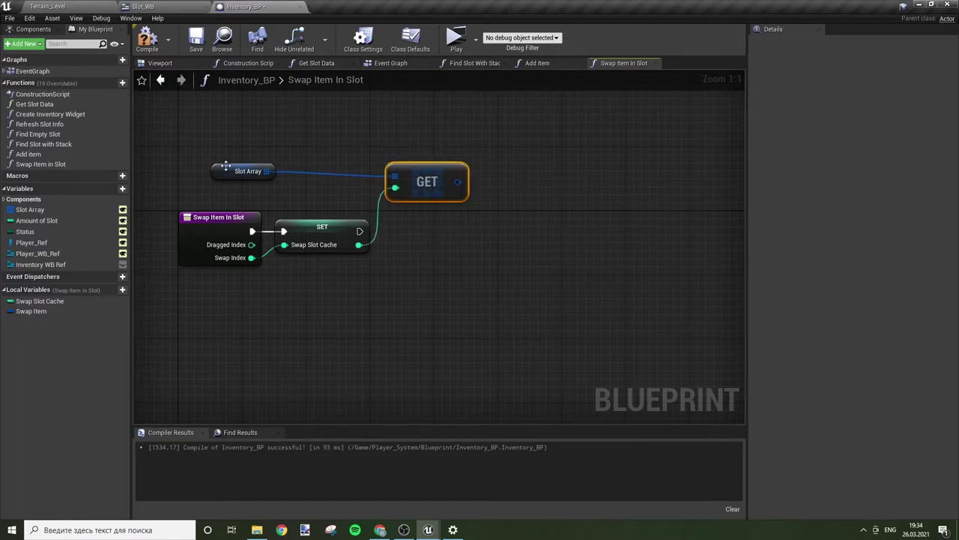
left_click_drag(229, 173, 330, 181)
left_click(72, 339)
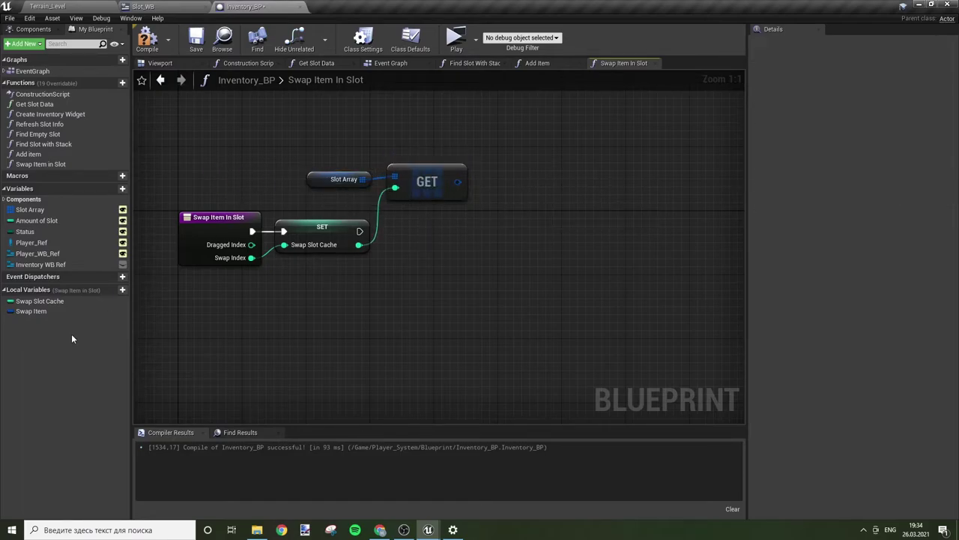
mouse_move(35, 311)
left_mouse_down()
mouse_move(469, 216)
mouse_move(467, 238)
left_mouse_up()
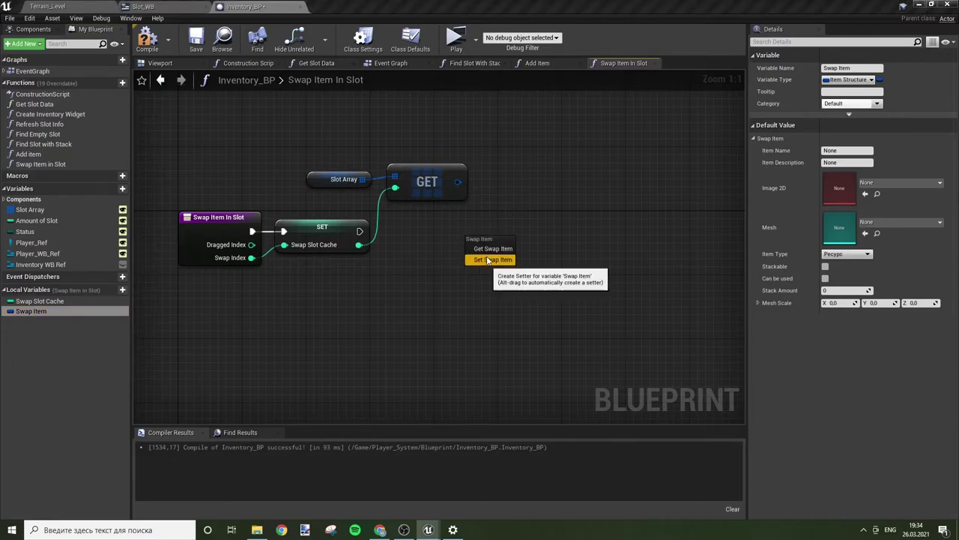
left_click(481, 255)
mouse_move(462, 184)
left_mouse_down()
mouse_move(452, 258)
mouse_move(501, 217)
left_mouse_up()
Step: Promote the GET result to a new local variable named Swap Items
left_click(523, 174)
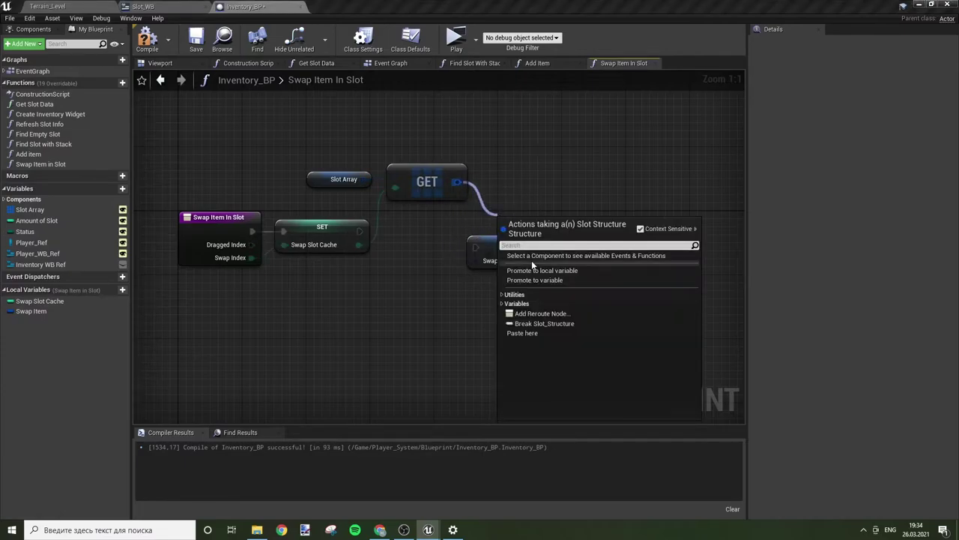
left_click(565, 270)
type("Swap Item")
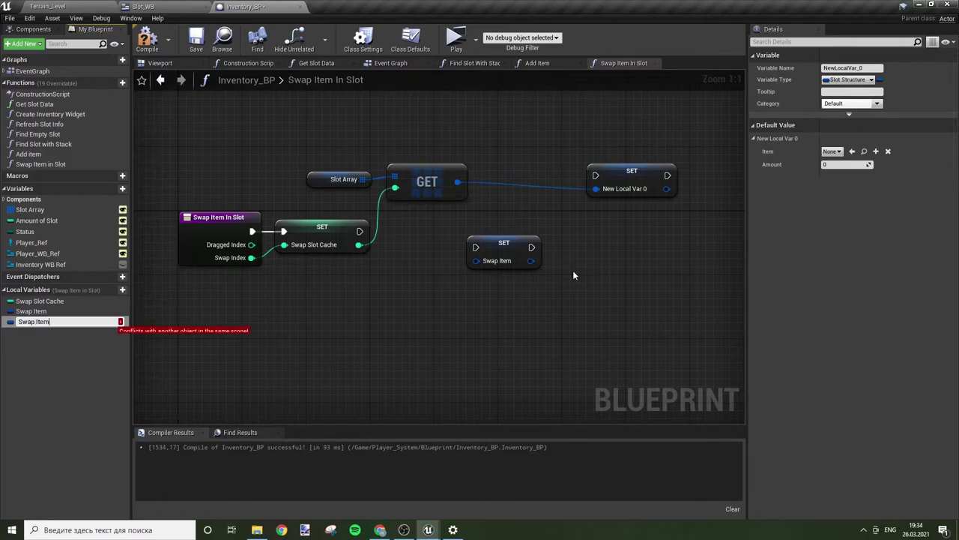
type("s")
key("Return")
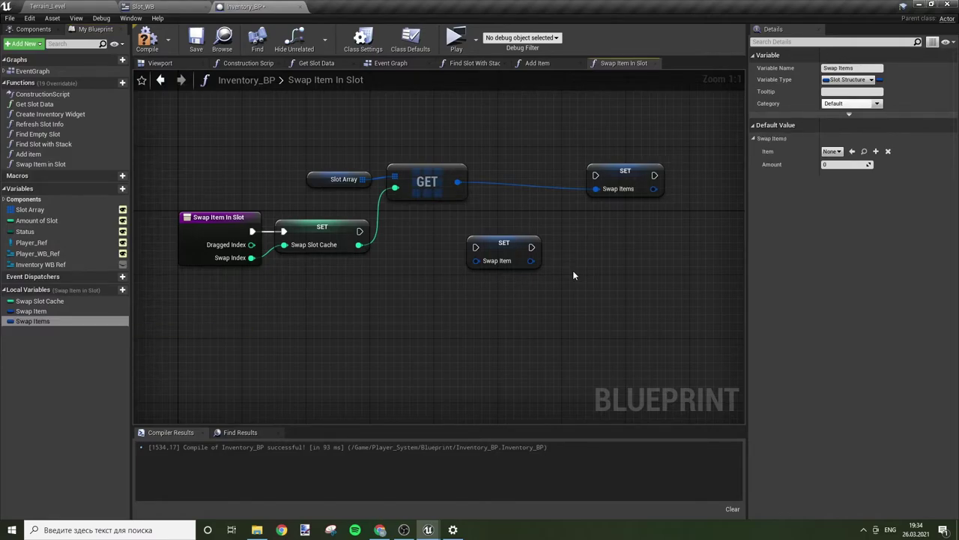
Step: Delete the old Swap Item variable, rename Swap Items to Swap Item, and compile
left_click(48, 311)
key("Delete")
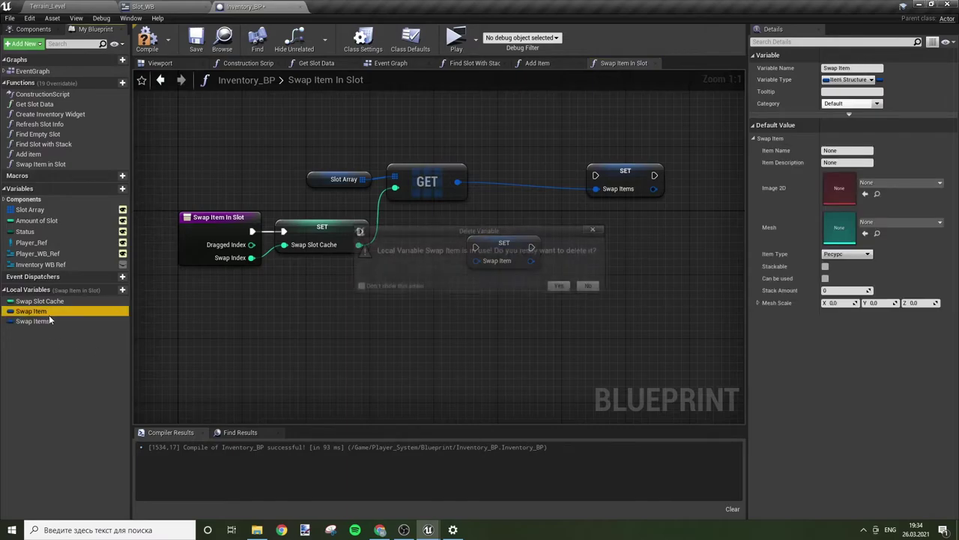
left_click(562, 287)
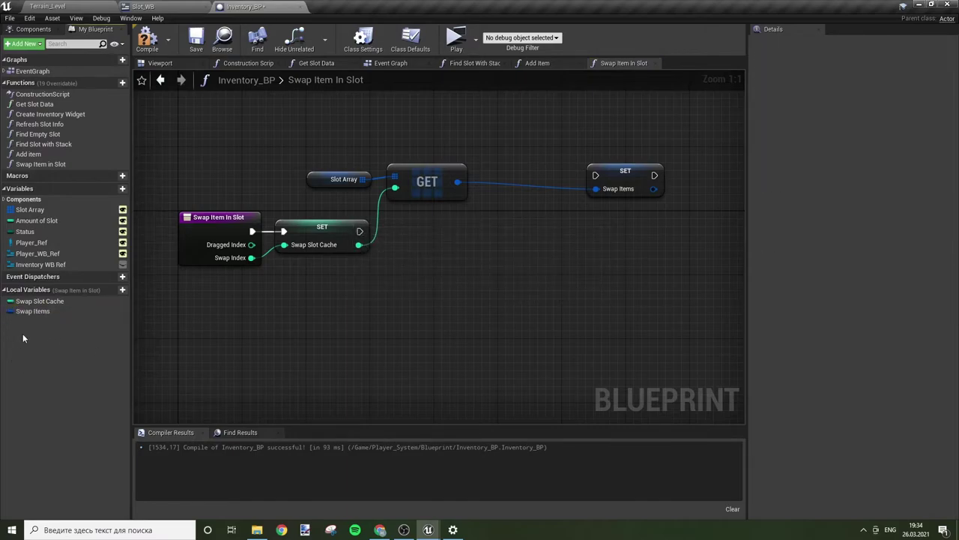
left_click(45, 311)
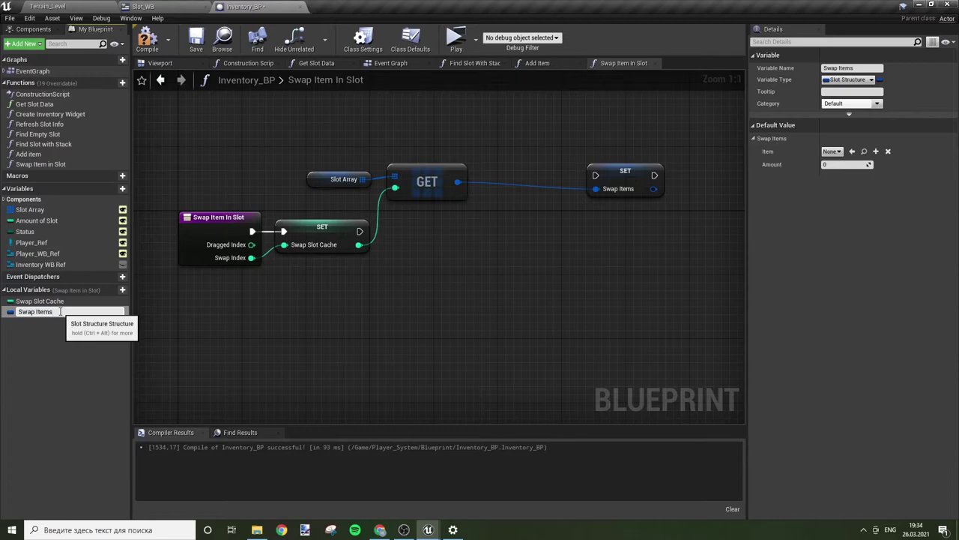
key("BackSpace")
key("Return")
left_click(147, 39)
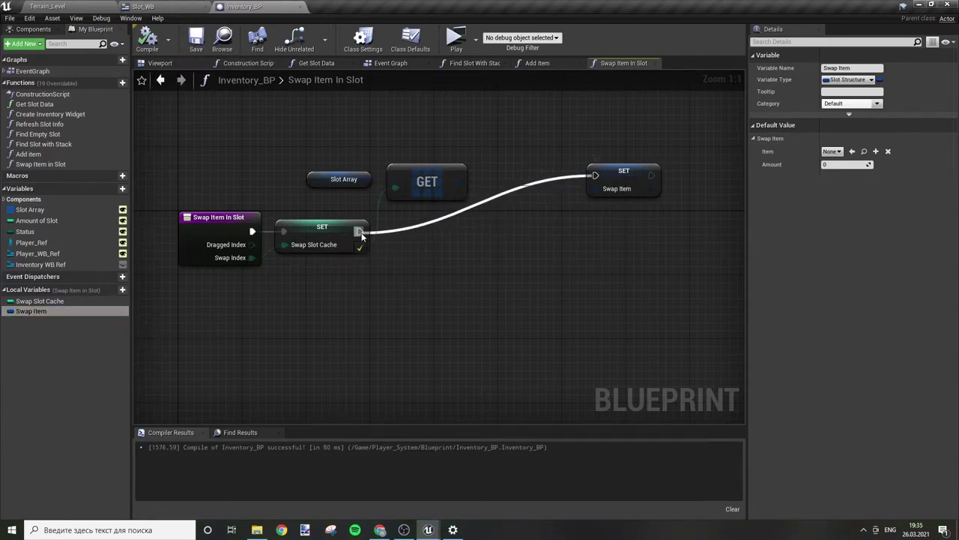
Step: Run SET Swap Item after SET Swap Slot Cache and arrange the GET and Slot Array nodes beneath
left_click_drag(597, 176, 359, 231)
left_click_drag(628, 192, 523, 248)
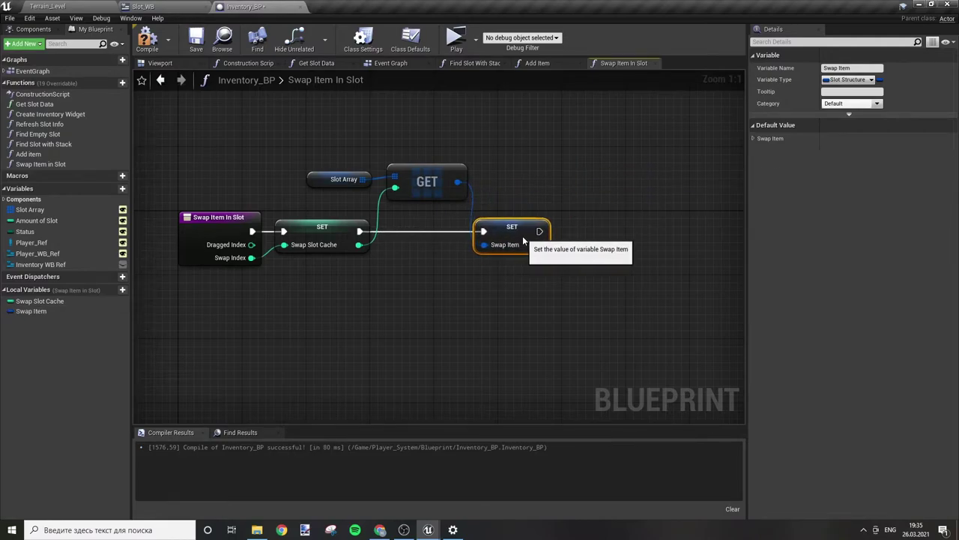
left_click_drag(427, 178, 431, 264)
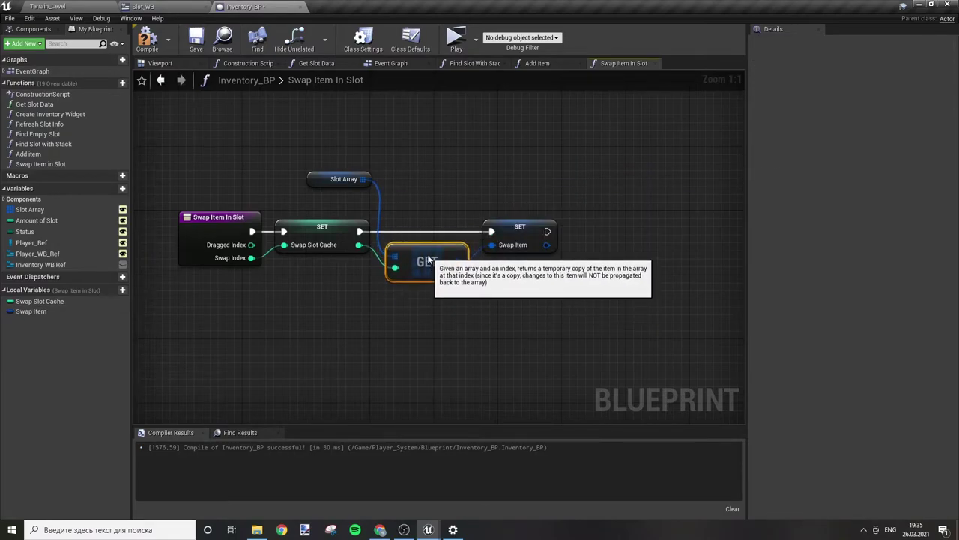
left_click_drag(309, 181, 300, 278)
left_click(594, 300)
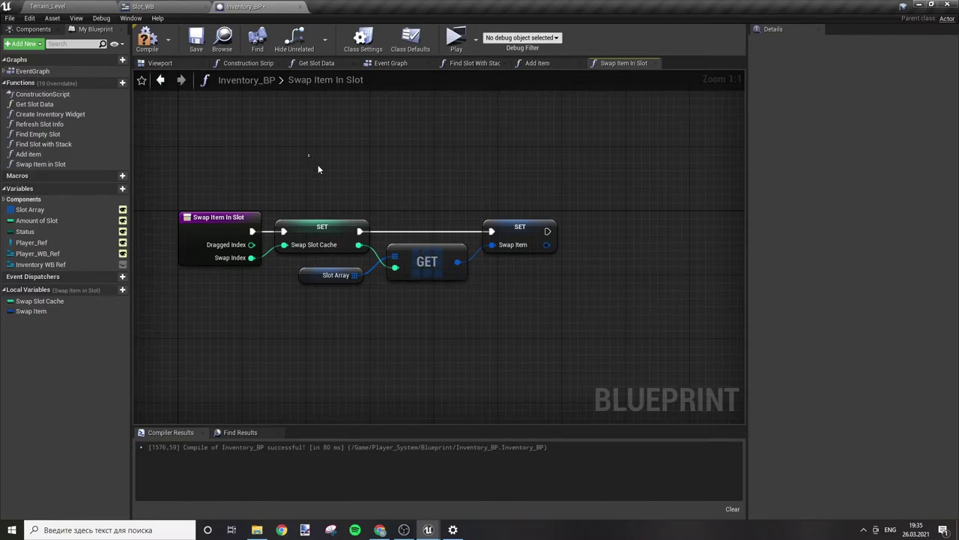
left_click_drag(318, 165, 548, 302)
left_click(643, 349)
left_click_drag(335, 336, 525, 273)
left_click(658, 291)
right_click_drag(607, 229, 539, 230)
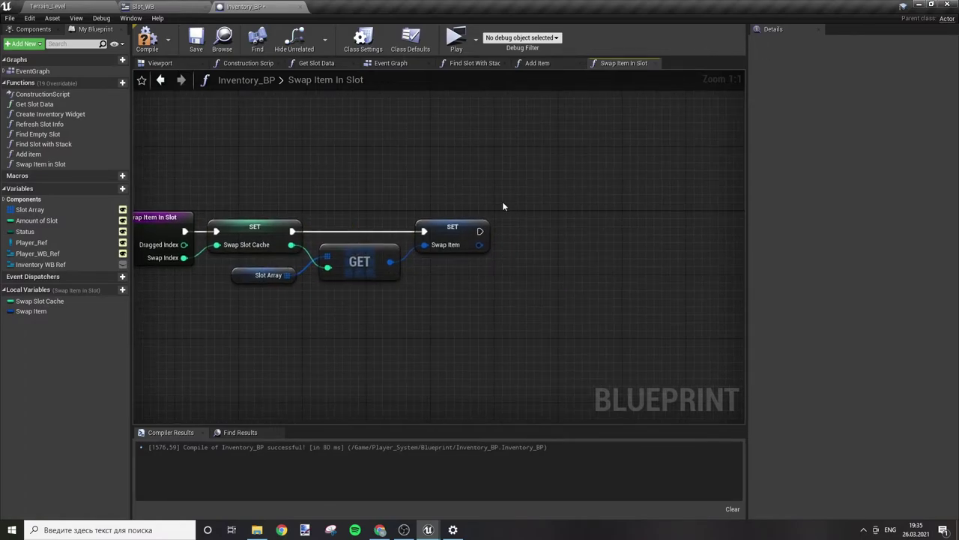
Step: Duplicate the GET node, feed Swap Index into the copy, and add another Slot Array getter
left_click(349, 269)
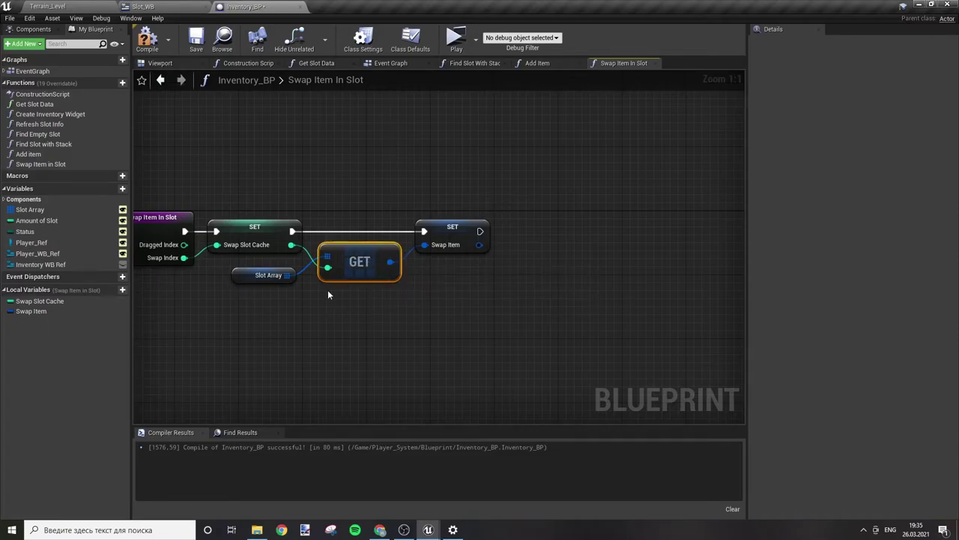
key("ctrl+v")
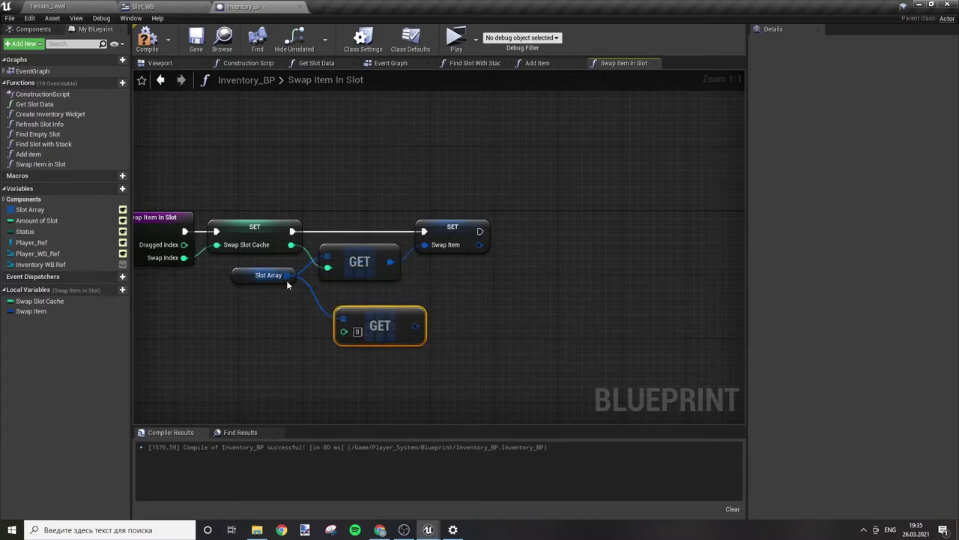
mouse_move(183, 257)
left_mouse_down("ctrl")
mouse_move(343, 332)
mouse_move(371, 317)
left_mouse_up("ctrl")
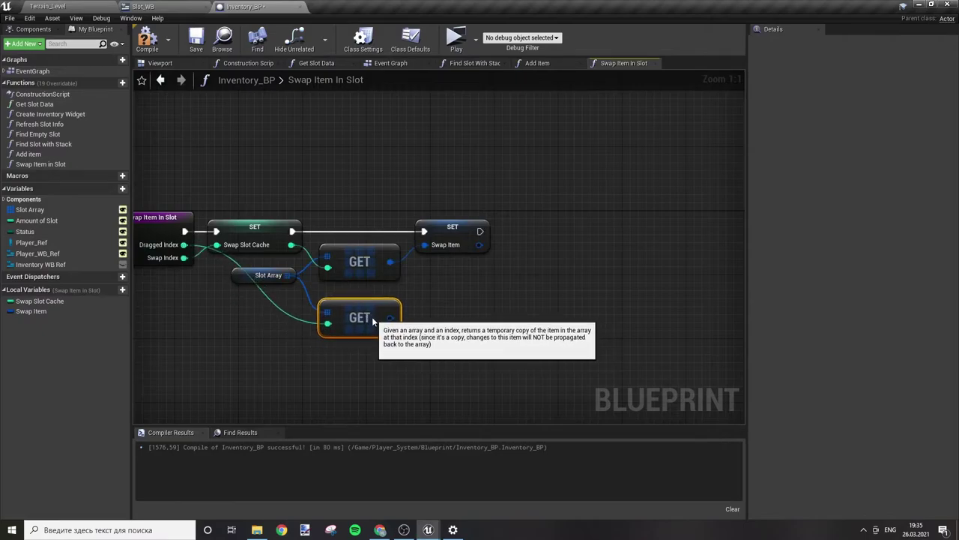
left_click(479, 318)
mouse_move(551, 298)
right_mouse_down()
mouse_move(542, 342)
mouse_move(522, 346)
right_mouse_up()
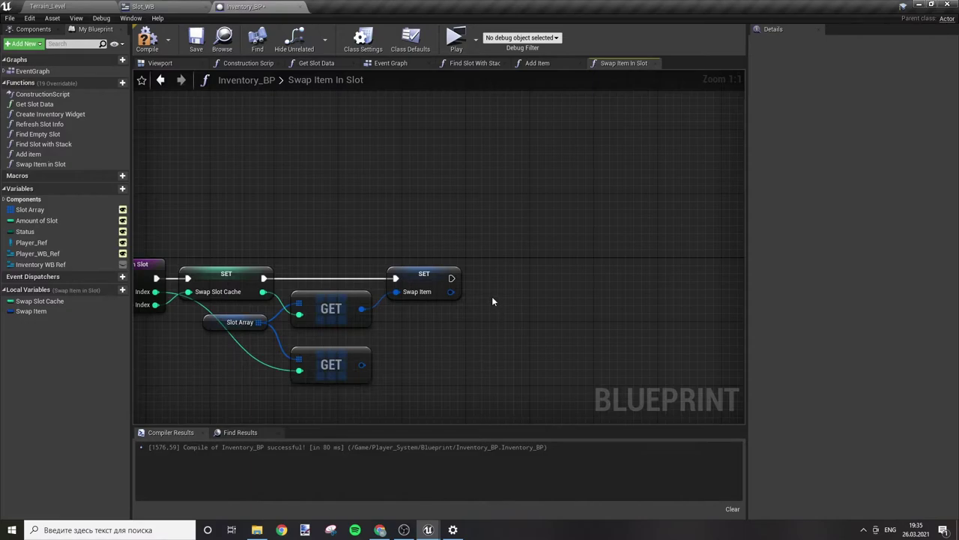
left_click(225, 321)
Step: Add a Set Array Elem after SET Swap Item, writing the lower GET's item at Swap Index
left_click_drag(462, 194, 517, 266)
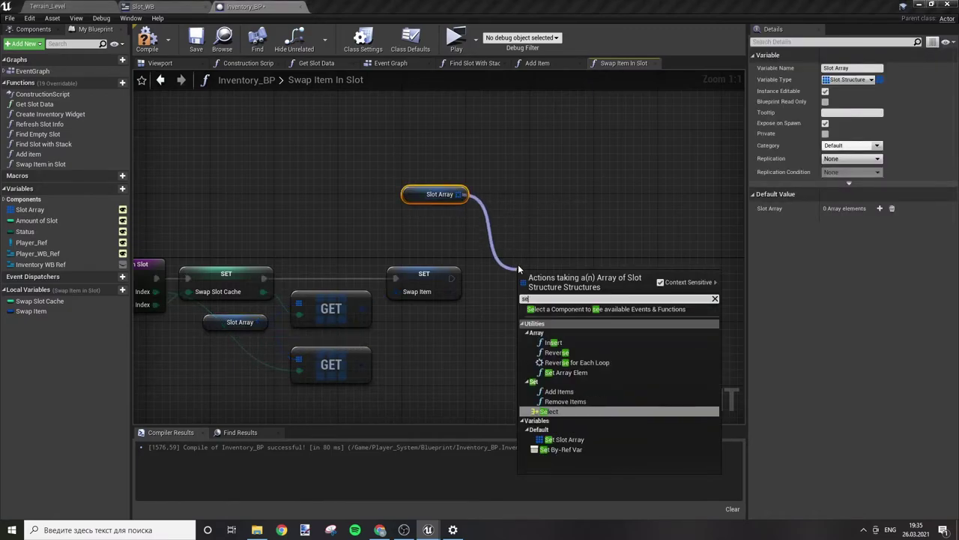
type("set")
left_click(566, 328)
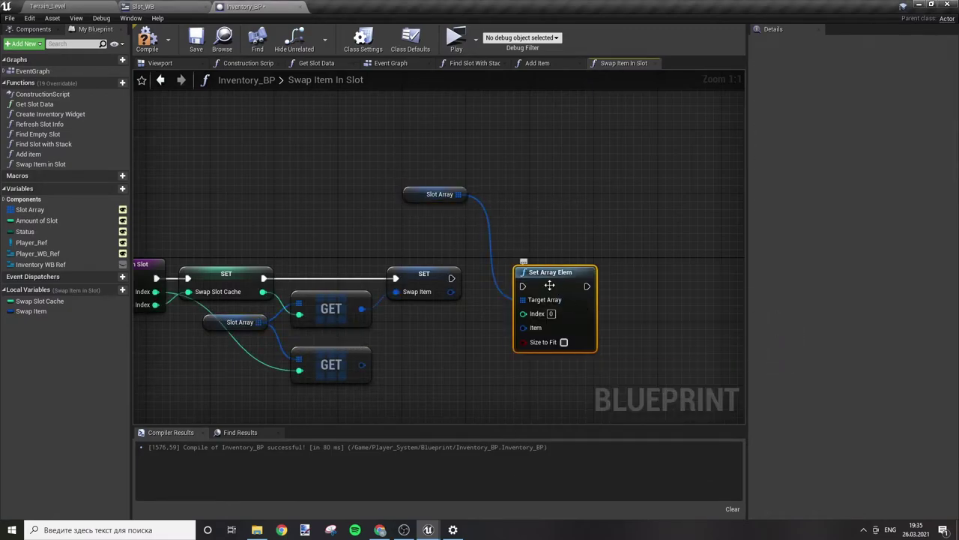
left_click_drag(448, 279, 523, 285)
left_click_drag(523, 321, 547, 313)
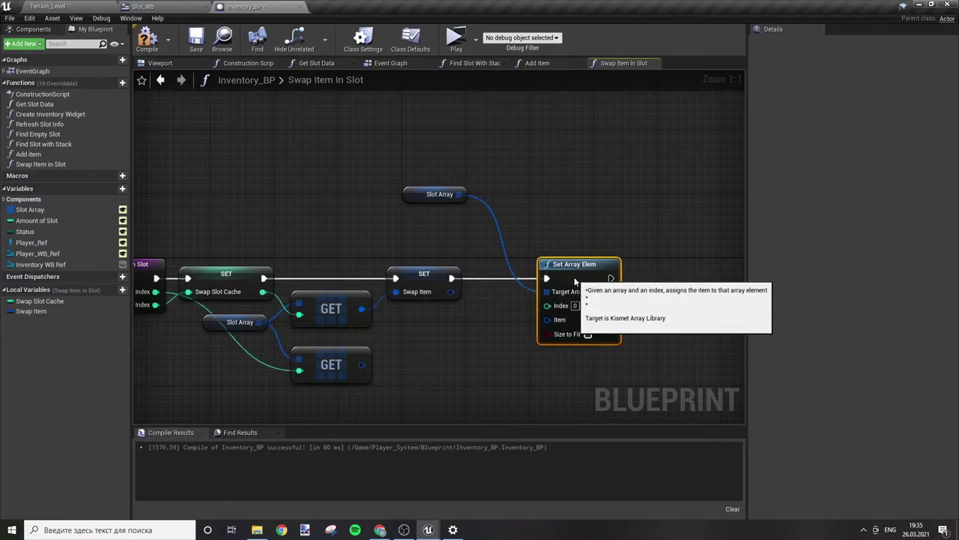
left_click(507, 305)
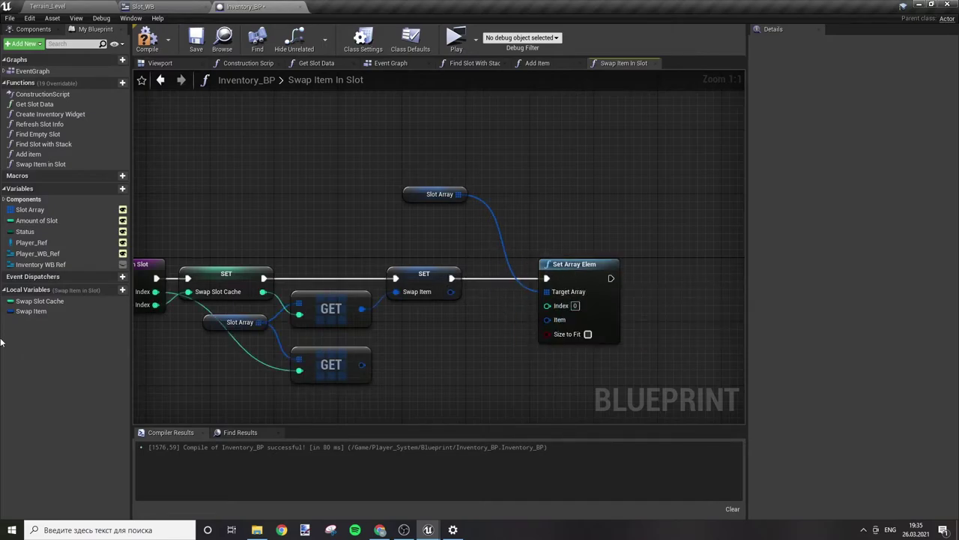
right_click_drag(152, 314, 195, 302)
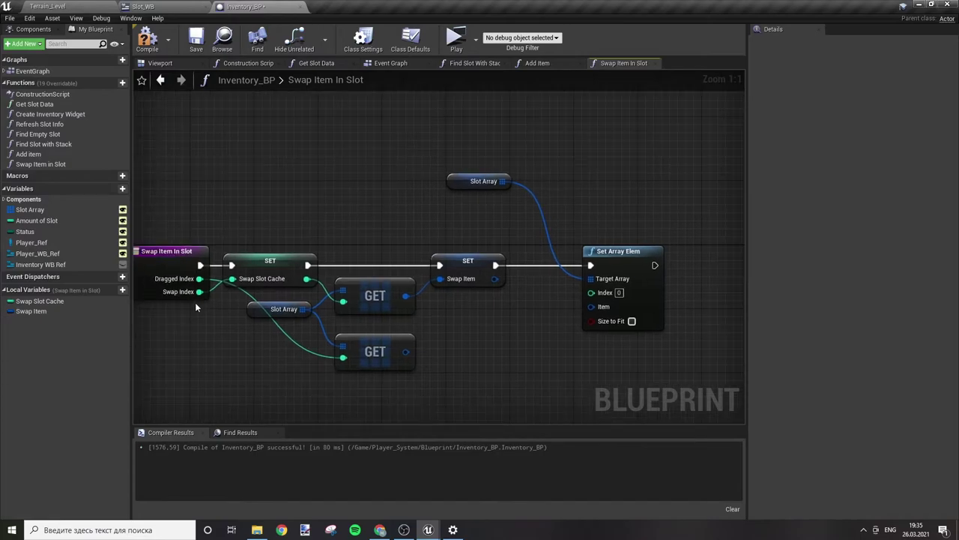
left_click_drag(199, 291, 591, 292)
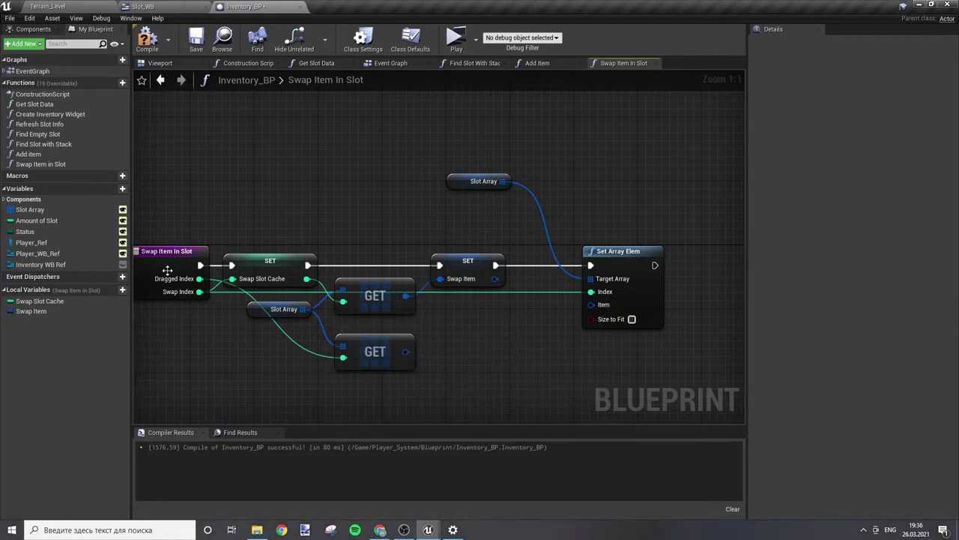
left_click_drag(406, 351, 592, 304)
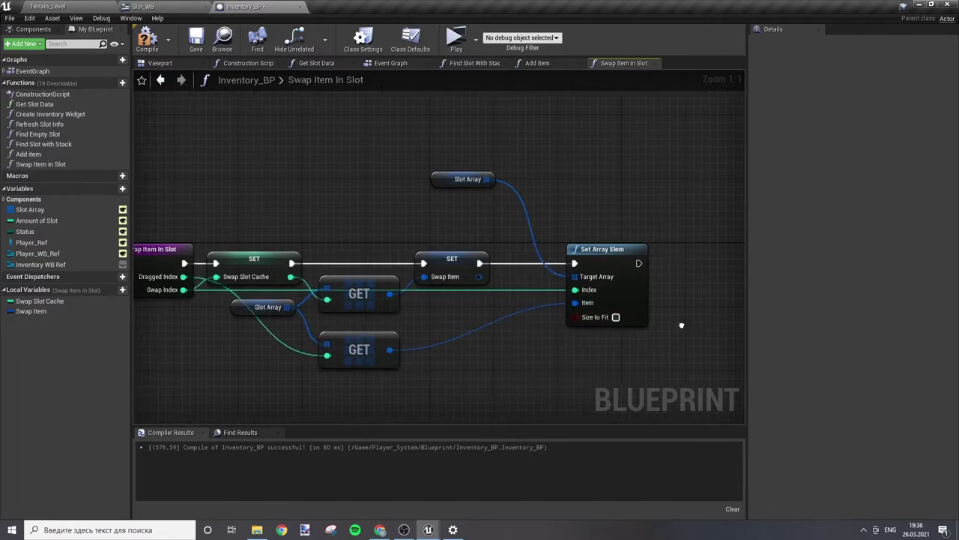
right_click_drag(662, 358, 435, 360)
Step: Chain a second Set Array Elem writing Swap Item into Slot Array at Dragged Index
left_click(398, 254)
key("ctrl+c")
key("ctrl+v")
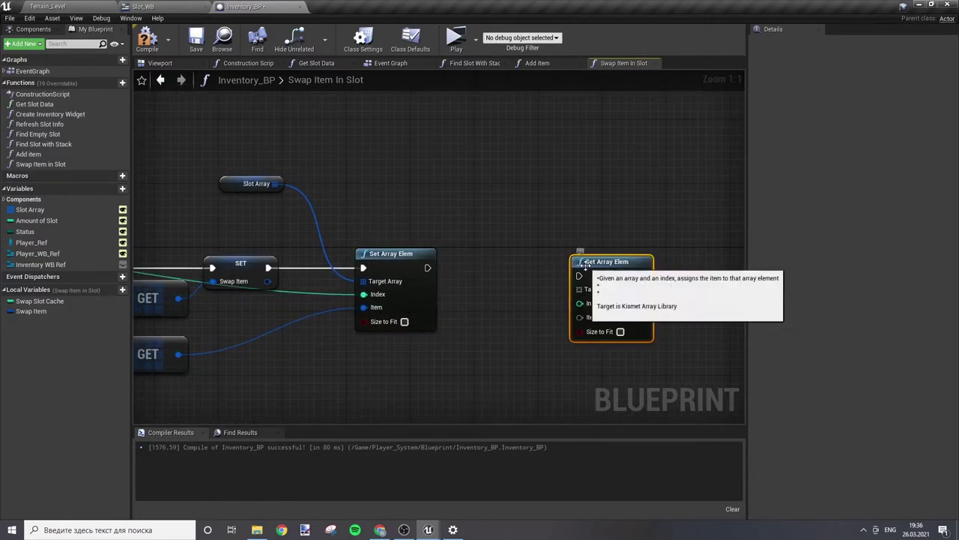
left_click_drag(579, 276, 430, 272)
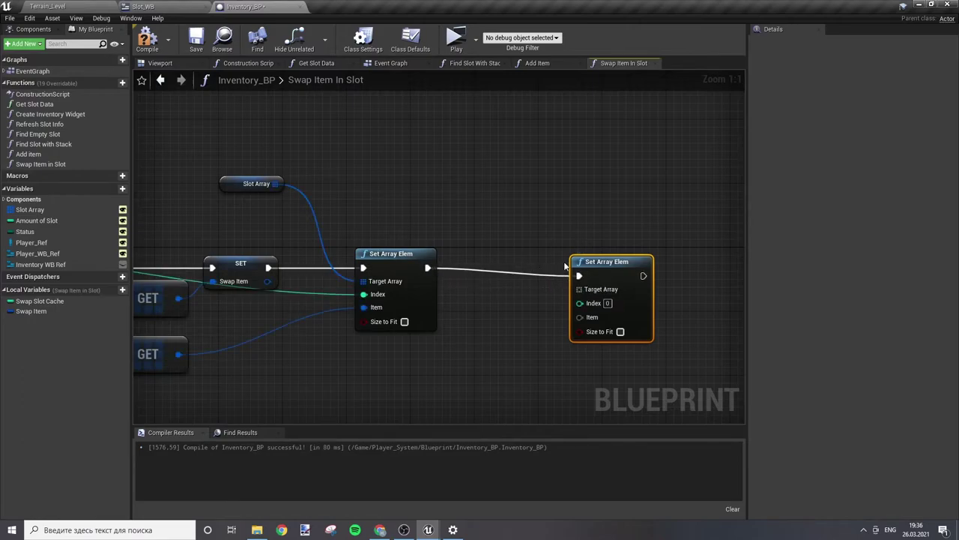
left_click_drag(607, 261, 519, 253)
left_click(354, 213)
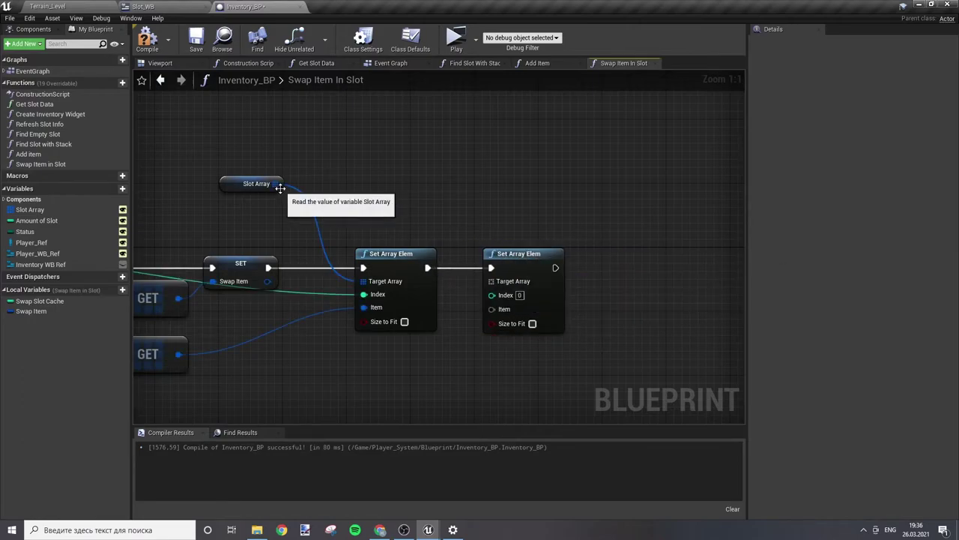
mouse_move(275, 183)
left_mouse_down()
mouse_move(492, 281)
mouse_move(644, 265)
left_mouse_up()
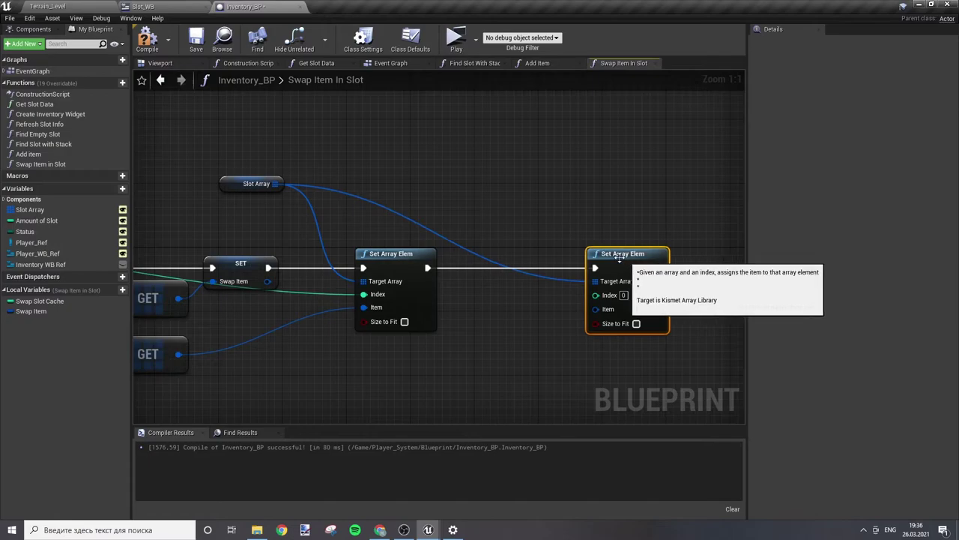
left_click(547, 222)
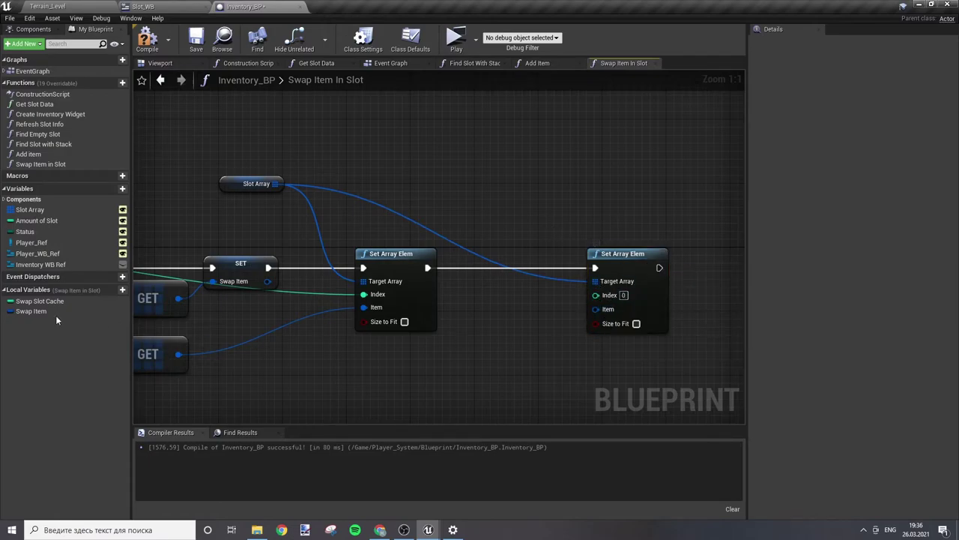
mouse_move(55, 312)
left_mouse_down()
mouse_move(524, 371)
mouse_move(597, 308)
left_mouse_up()
left_click(548, 379)
left_click_drag(525, 343, 541, 328)
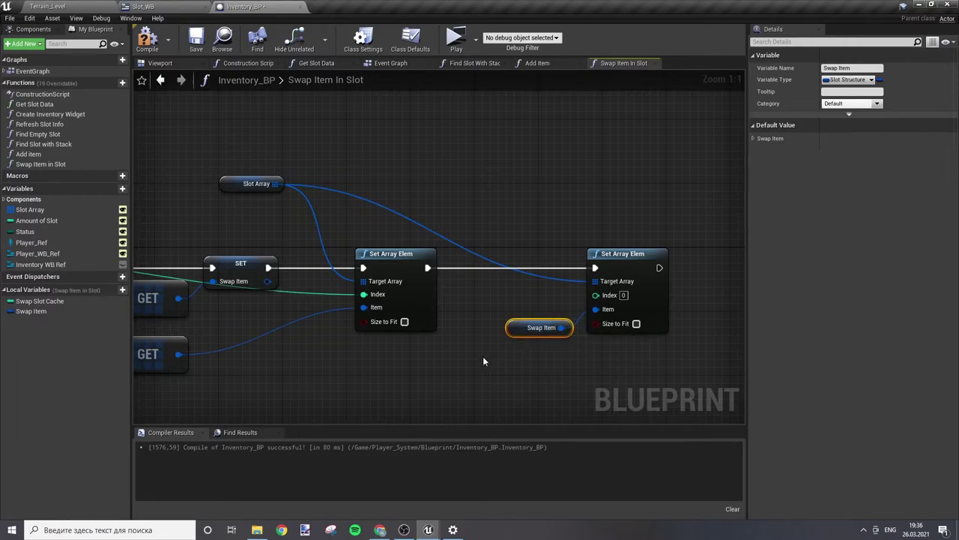
left_click(483, 356)
right_click_drag(150, 348, 450, 347)
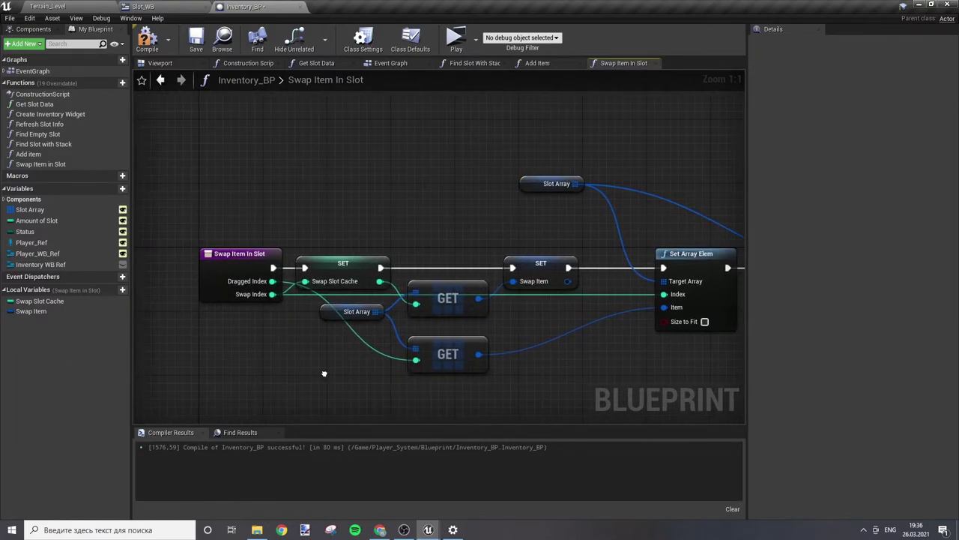
left_click_drag(273, 278, 476, 292)
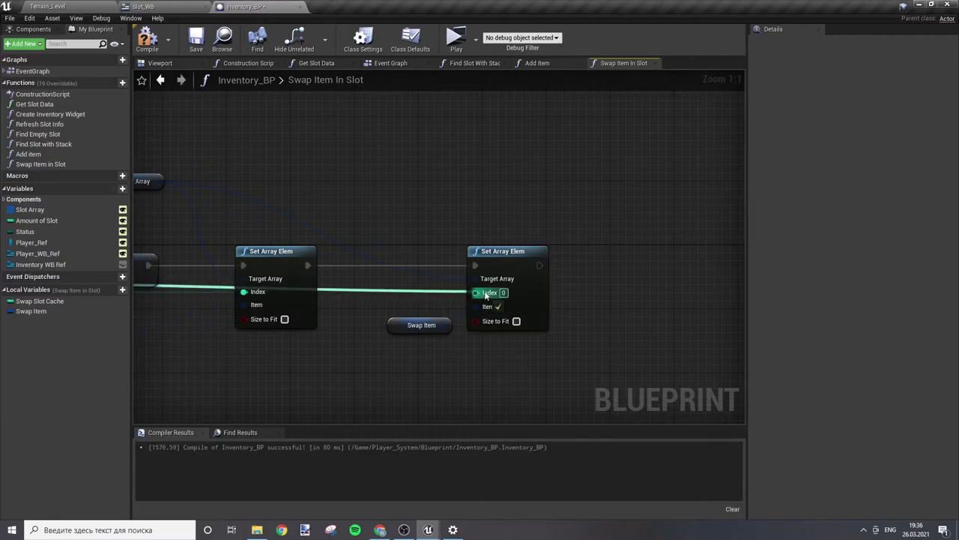
right_click_drag(272, 354, 479, 334)
Step: Create a new Integer local variable named Dragged Slot Cache
left_click_drag(494, 287, 200, 281)
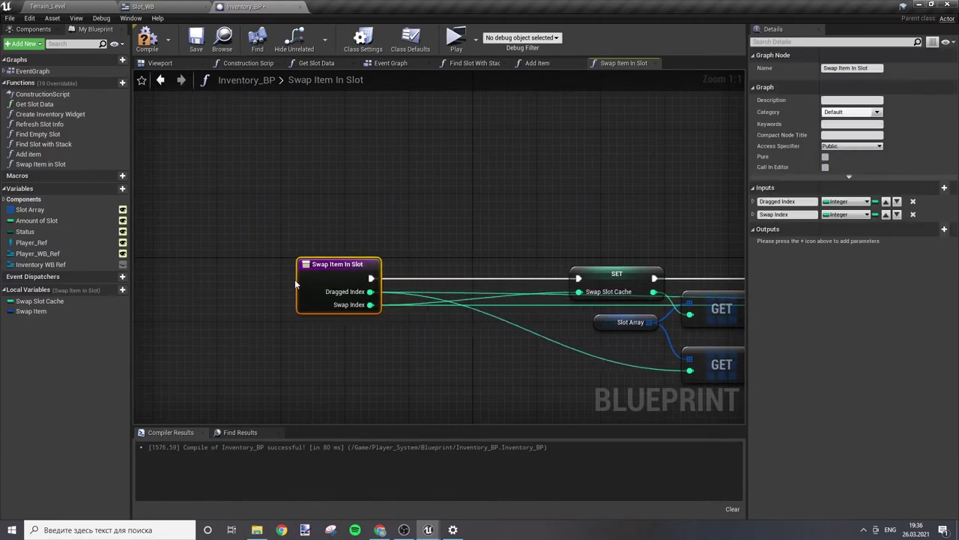
mouse_move(626, 262)
right_mouse_down()
mouse_move(423, 248)
mouse_move(640, 278)
right_mouse_up()
left_click(411, 270)
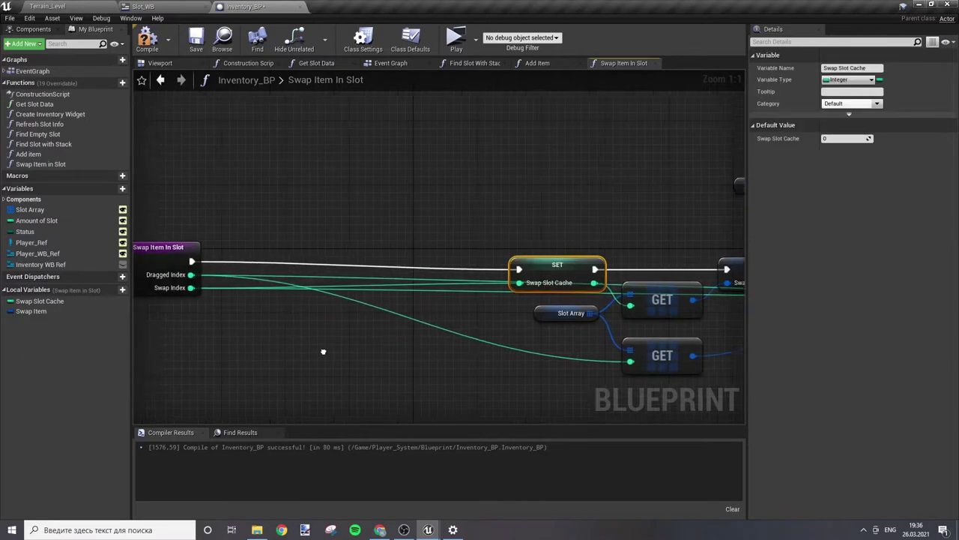
left_click(122, 289)
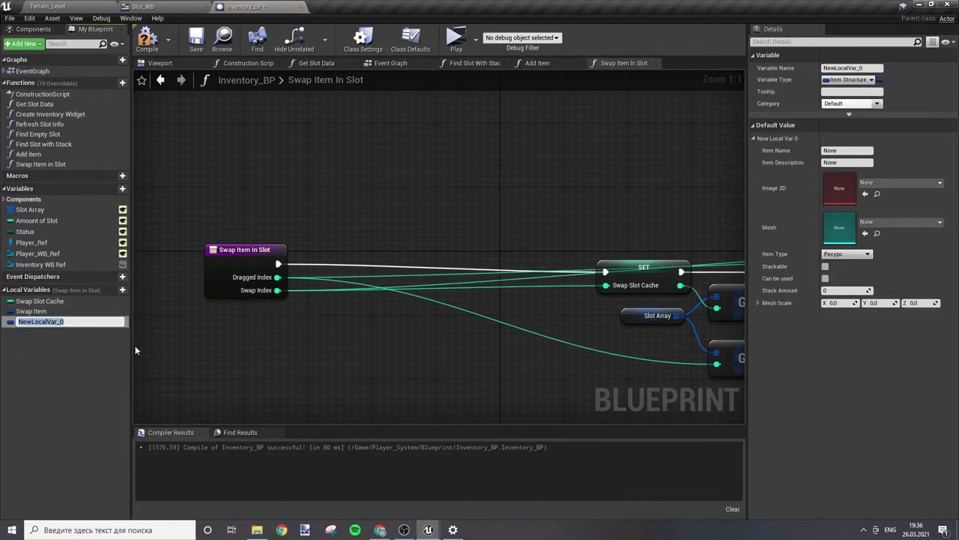
type("Dragged ")
type("Slot Ca")
type("che")
key("Return")
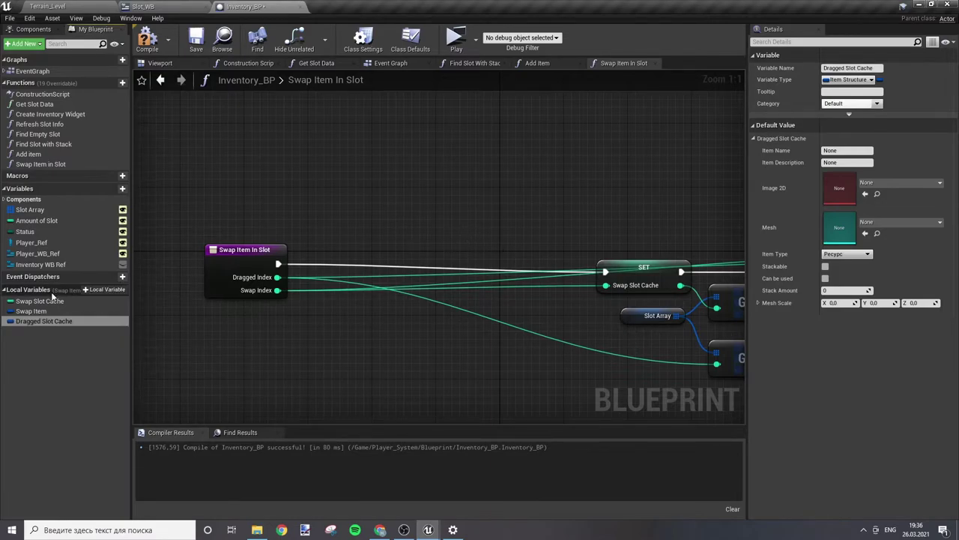
left_click(848, 80)
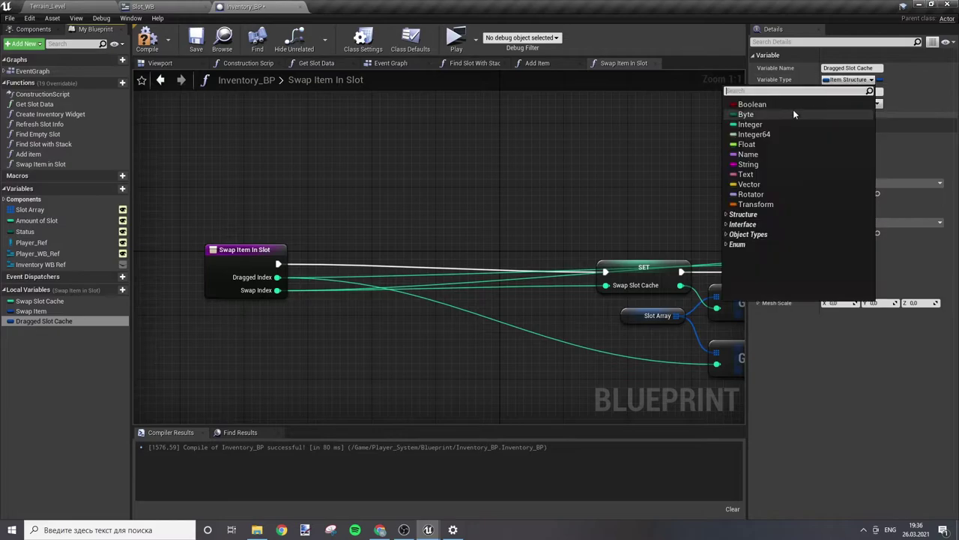
left_click(759, 128)
Step: Set Dragged Slot Cache from Dragged Index first, then Swap Slot Cache from Swap Index
left_click_drag(44, 320, 395, 276)
left_click_drag(279, 264, 381, 271)
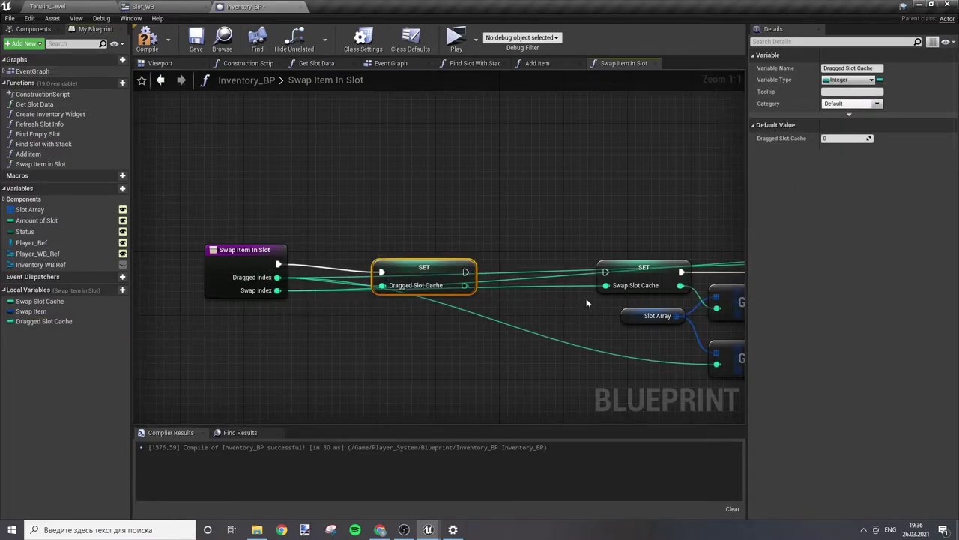
left_click_drag(466, 273, 606, 271)
left_click_drag(424, 272, 424, 247)
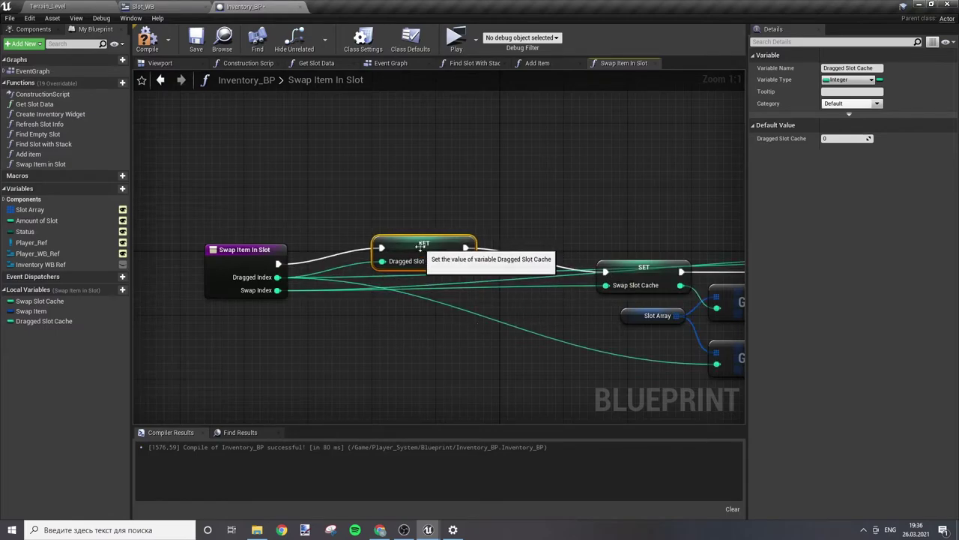
left_click(276, 276, "alt")
left_click_drag(277, 276, 382, 260)
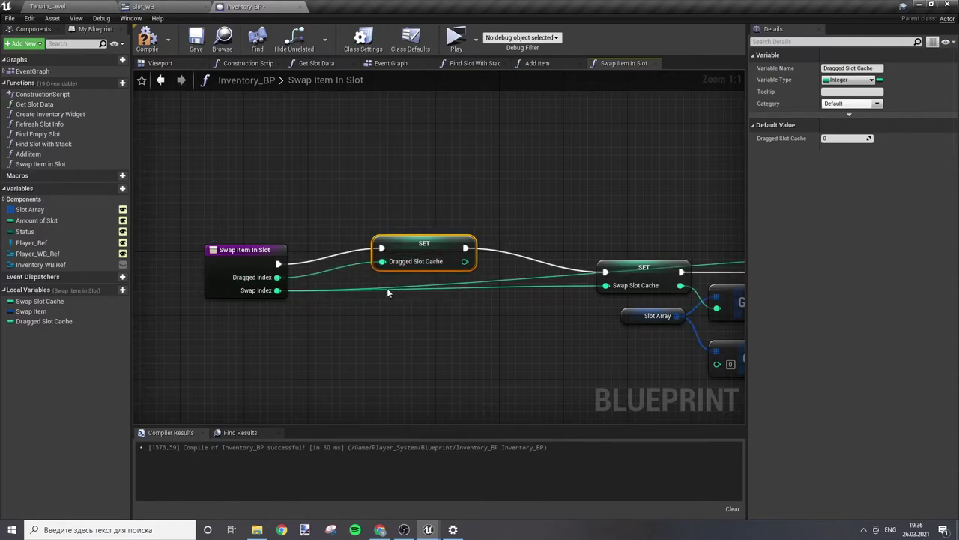
left_click(277, 290, "alt")
left_click_drag(277, 290, 607, 286)
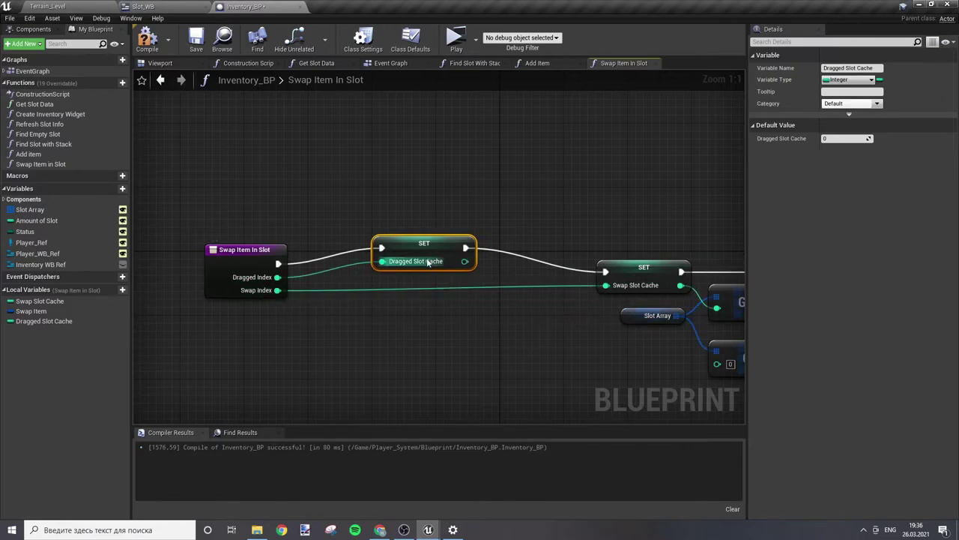
mouse_move(419, 253)
left_mouse_down()
mouse_move(347, 260)
mouse_move(356, 268)
left_mouse_up()
left_click_drag(640, 279, 471, 272)
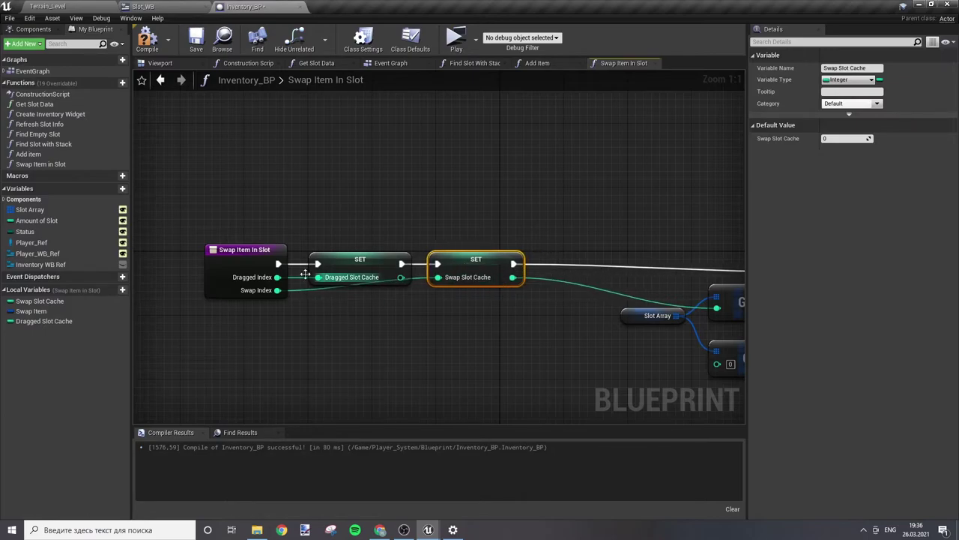
left_click_drag(236, 272, 244, 272)
left_click(300, 329)
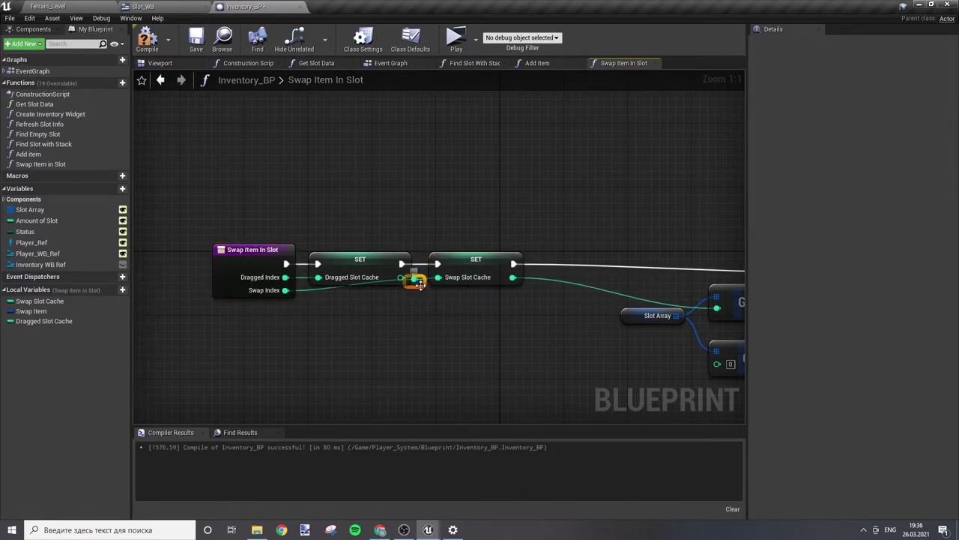
Step: Unlink Swap Slot Cache from the top GET and tidy the GET and Slot Array nodes
right_click_drag(571, 337, 331, 356)
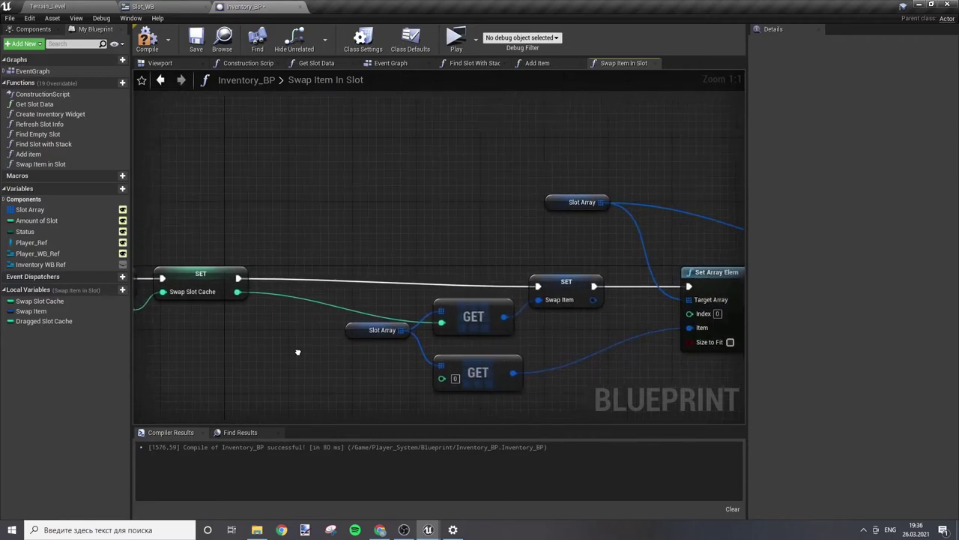
left_click_drag(388, 335, 332, 351)
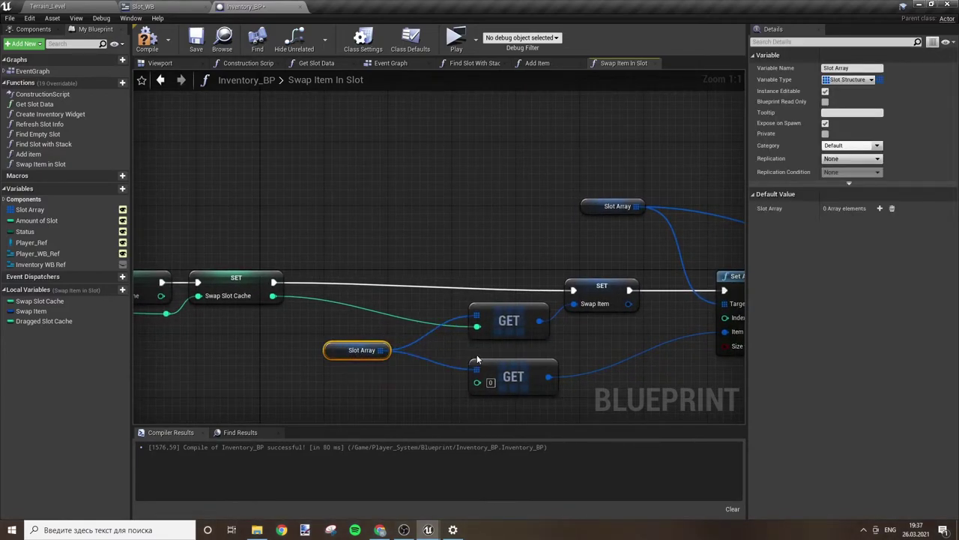
left_click(319, 335)
left_click(272, 297, "alt")
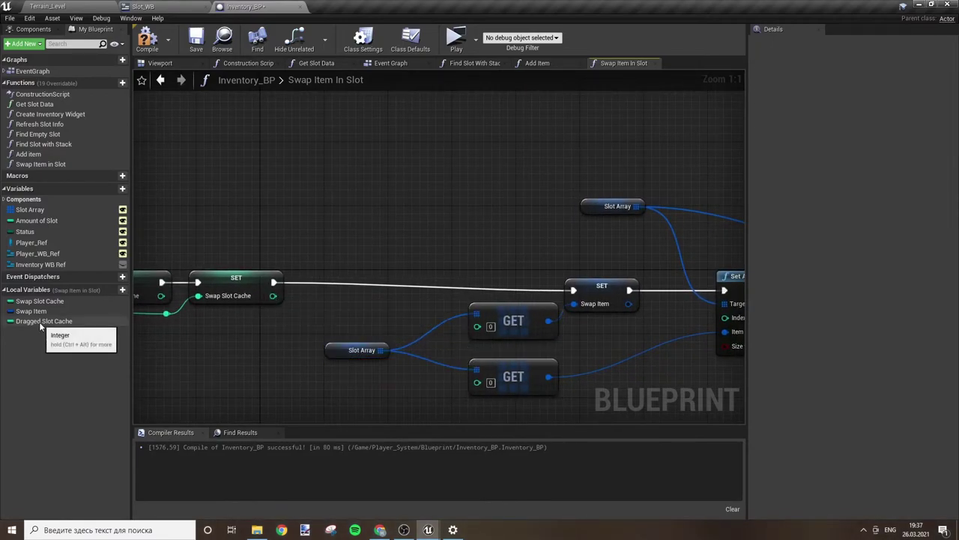
right_click_drag(377, 392, 448, 301)
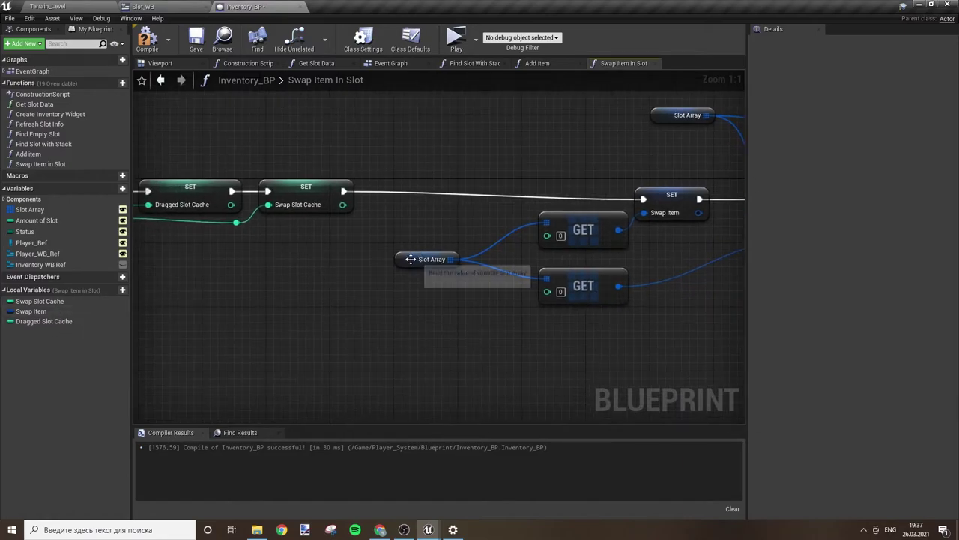
mouse_move(419, 261)
left_mouse_down()
mouse_move(421, 228)
mouse_move(301, 245)
left_mouse_up()
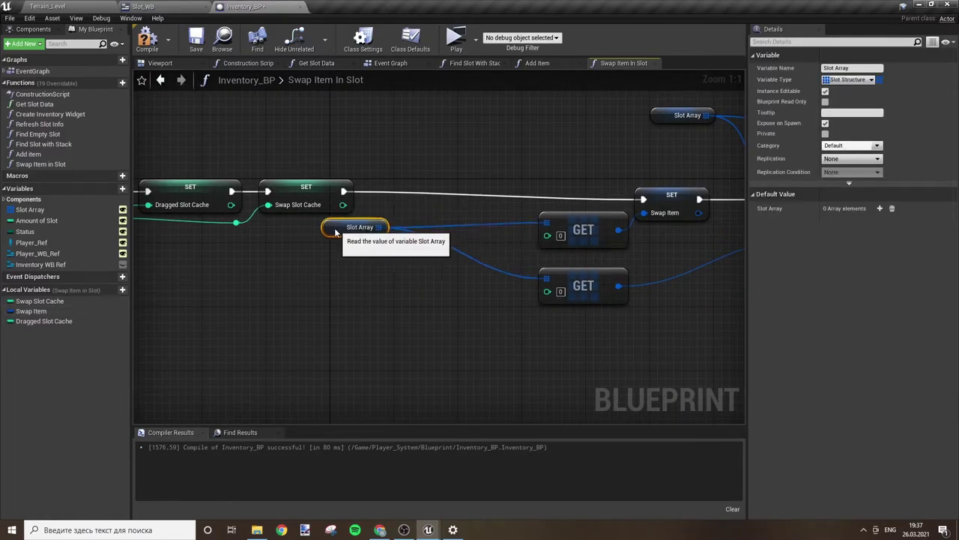
left_click_drag(570, 230, 443, 246)
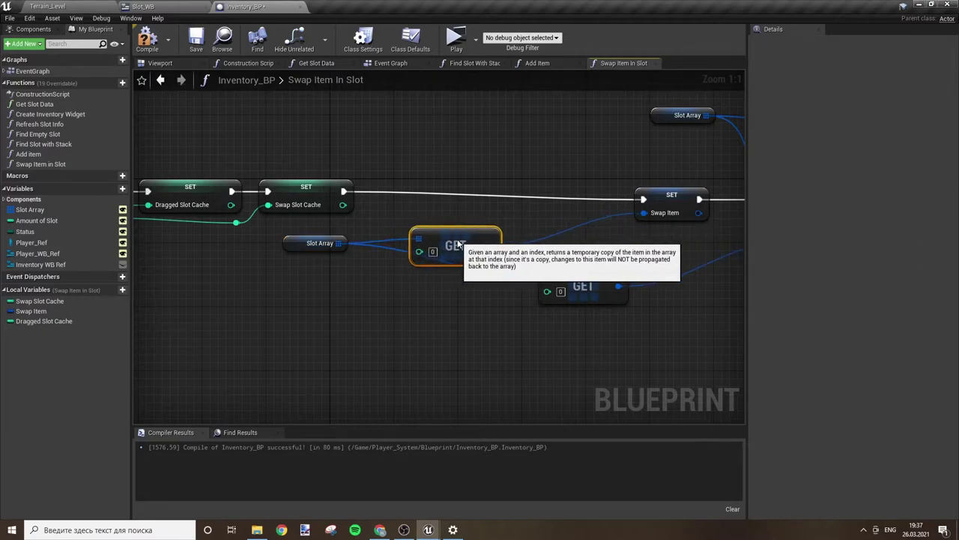
Step: Feed a Swap Slot Cache getter into the top GET node's index
mouse_move(577, 305)
left_mouse_down()
mouse_move(570, 321)
mouse_move(450, 361)
left_mouse_up()
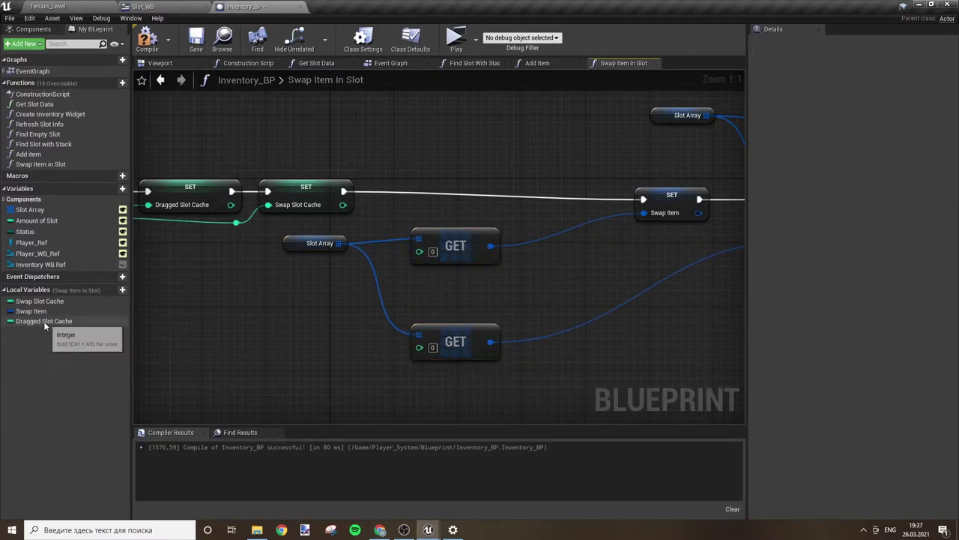
right_click_drag(383, 288, 309, 321)
left_click_drag(600, 238, 536, 231)
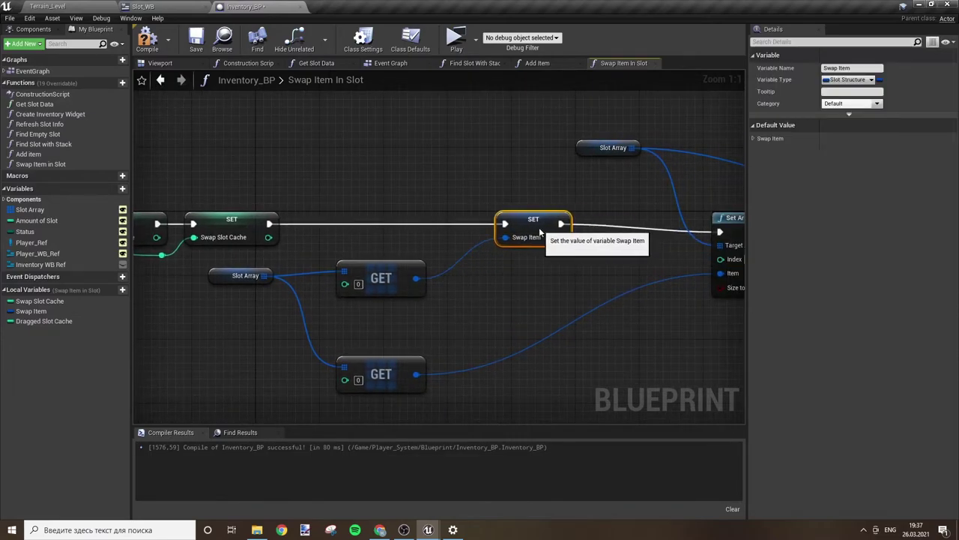
left_click(497, 289)
right_click_drag(311, 361, 410, 338)
left_click(45, 301)
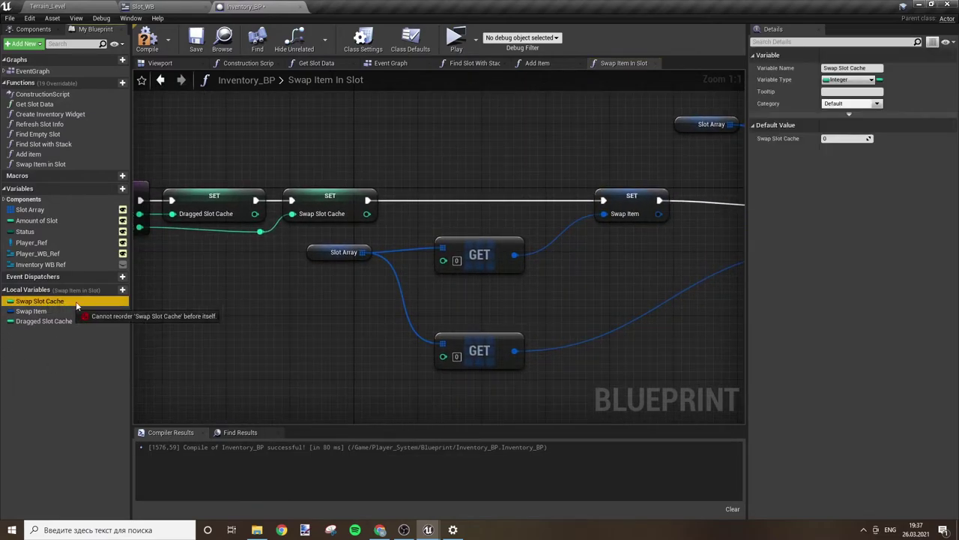
left_click_drag(75, 301, 309, 302, "ctrl")
mouse_move(367, 308)
left_mouse_down()
mouse_move(405, 300)
mouse_move(443, 260)
left_mouse_up()
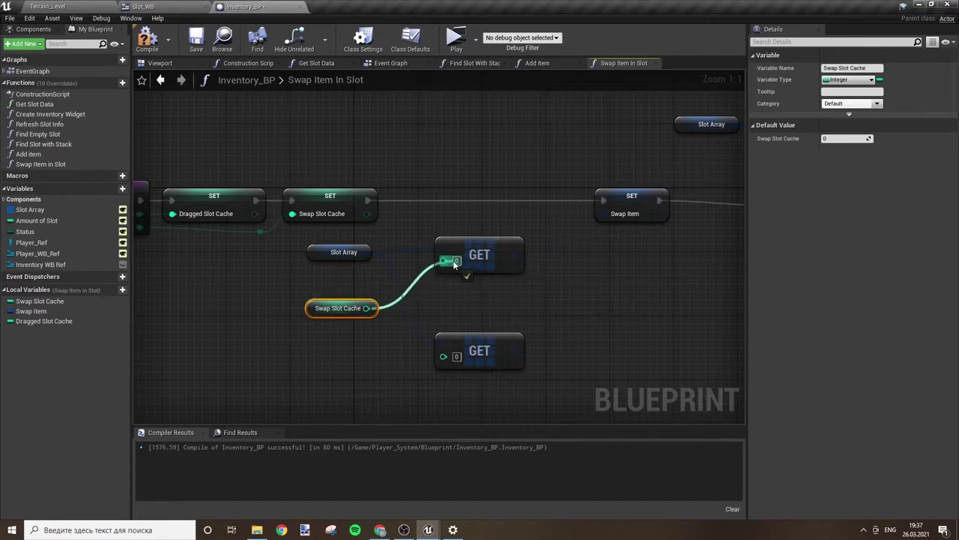
left_click_drag(315, 311, 315, 279)
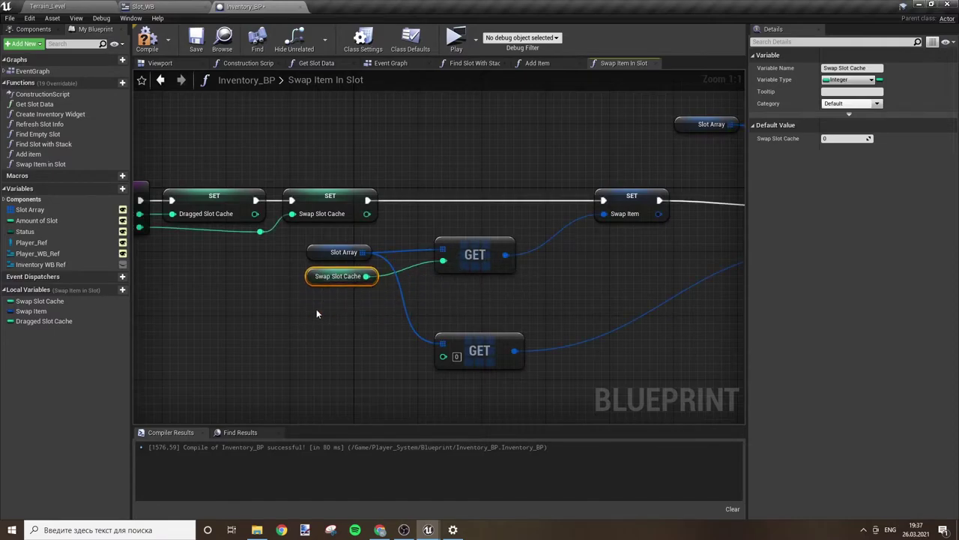
left_click_drag(43, 321, 267, 345)
Step: Feed a Dragged Slot Cache getter into the lower GET node's index
left_click_drag(339, 359, 443, 357)
left_click(386, 392)
left_click_drag(341, 365, 312, 362)
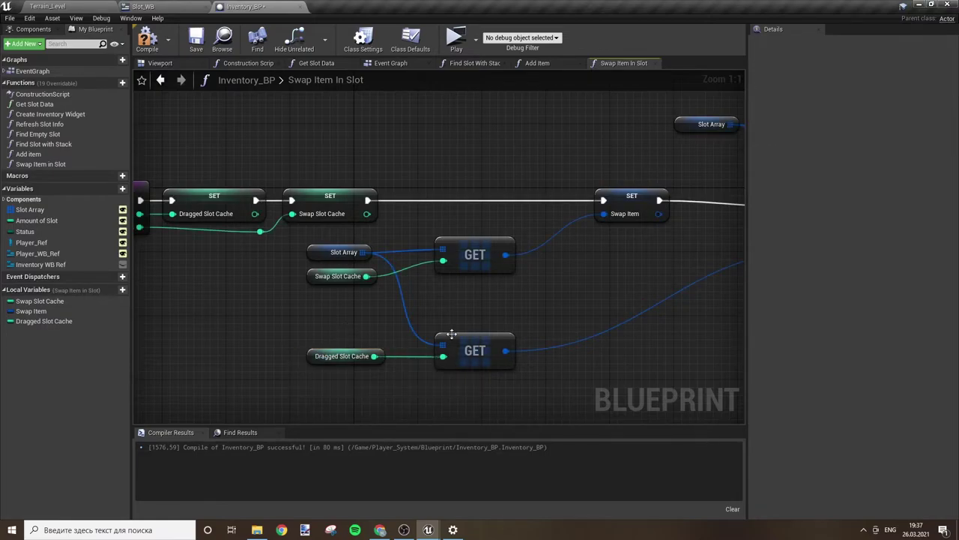
left_click_drag(475, 354, 459, 347)
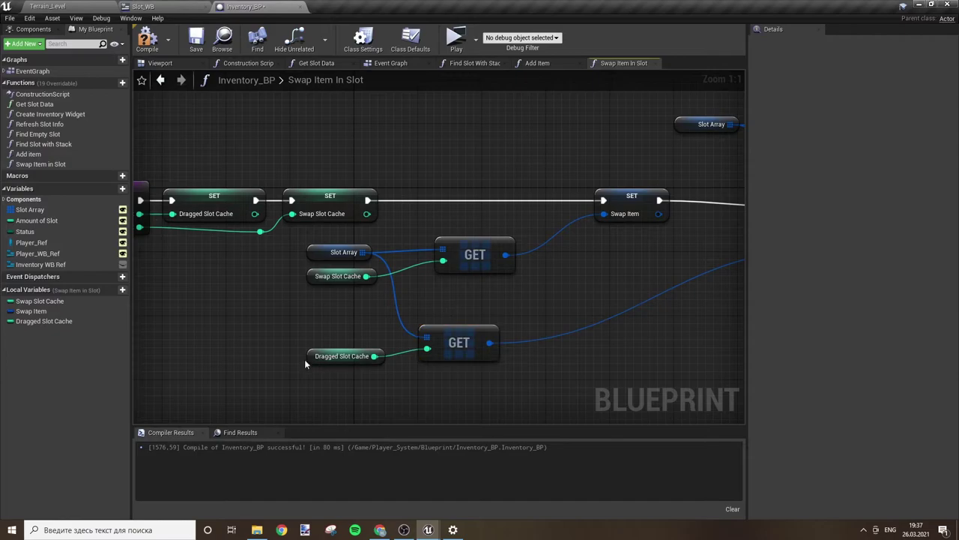
left_click_drag(306, 362, 315, 354)
left_click(522, 385)
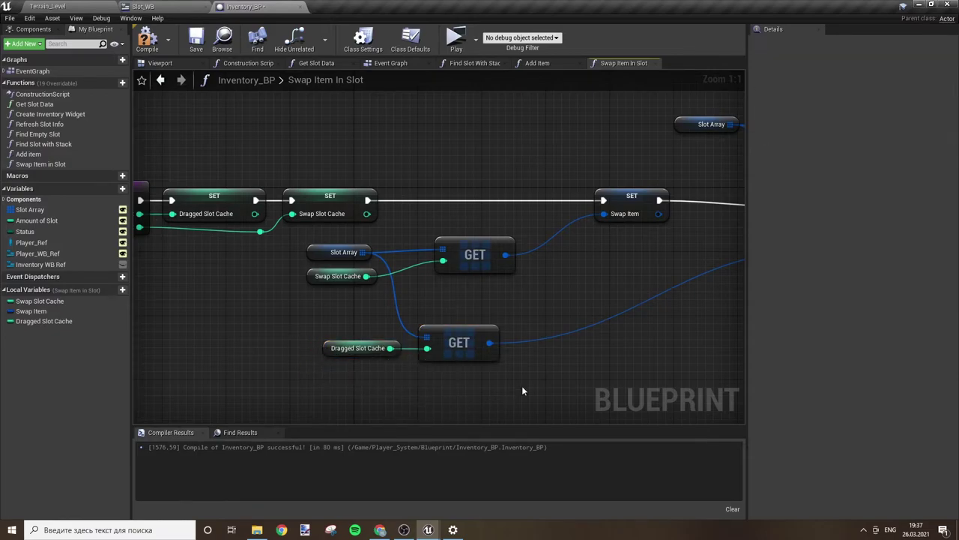
Step: Index the two Set Array Elem nodes with Swap Slot Cache and Dragged Slot Cache, then add Refresh Slot Info
mouse_move(521, 385)
right_mouse_down()
mouse_move(420, 388)
mouse_move(594, 371)
right_mouse_up()
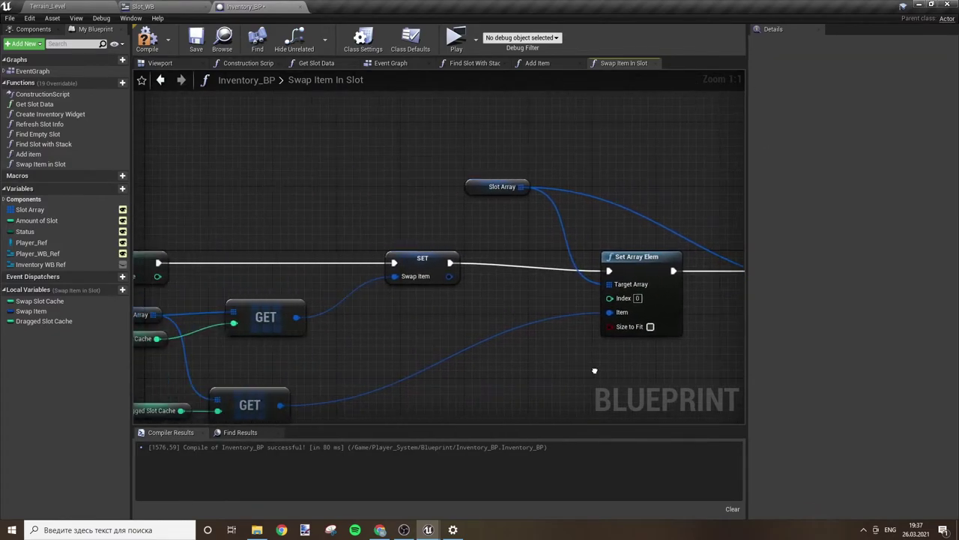
left_click_drag(39, 301, 610, 298)
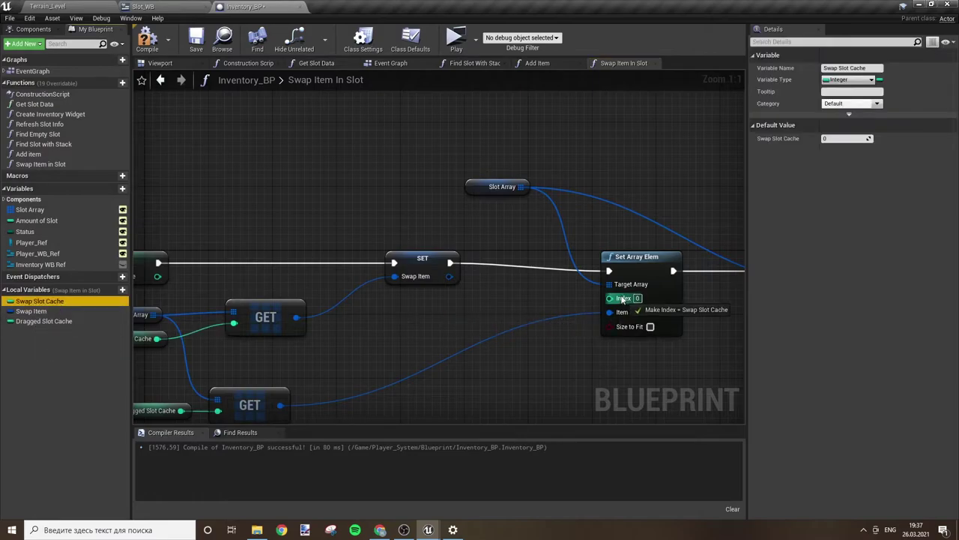
right_click_drag(586, 371, 256, 349)
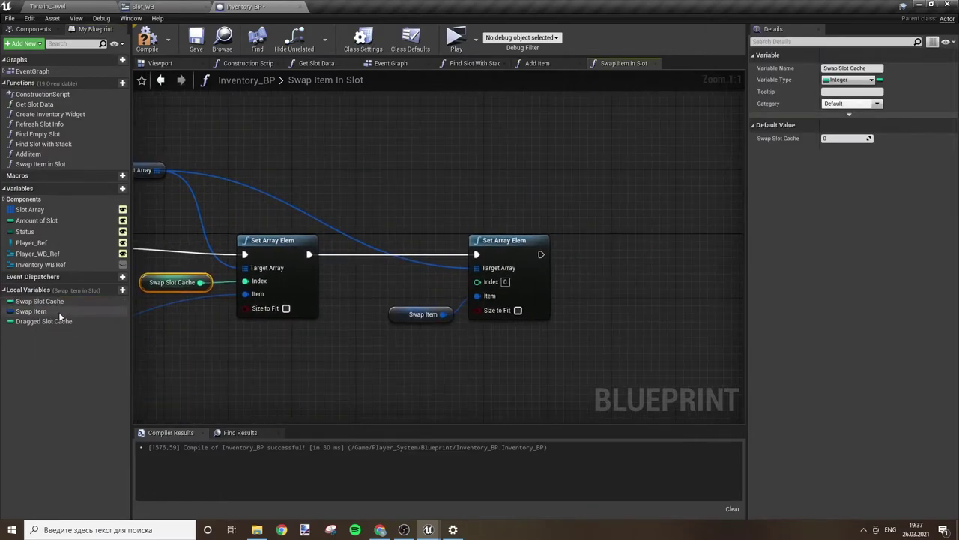
left_click_drag(44, 320, 478, 283)
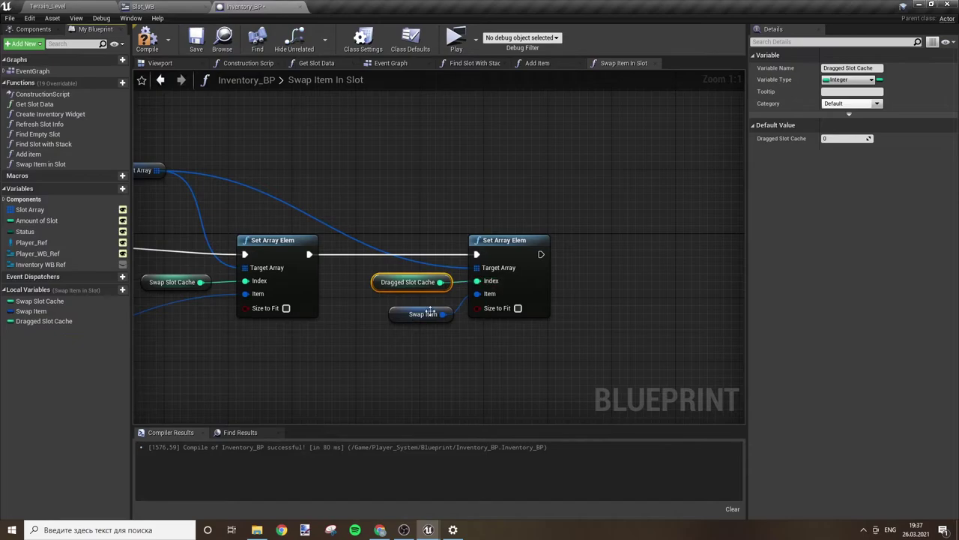
left_click(427, 350)
right_click_drag(599, 316, 382, 314)
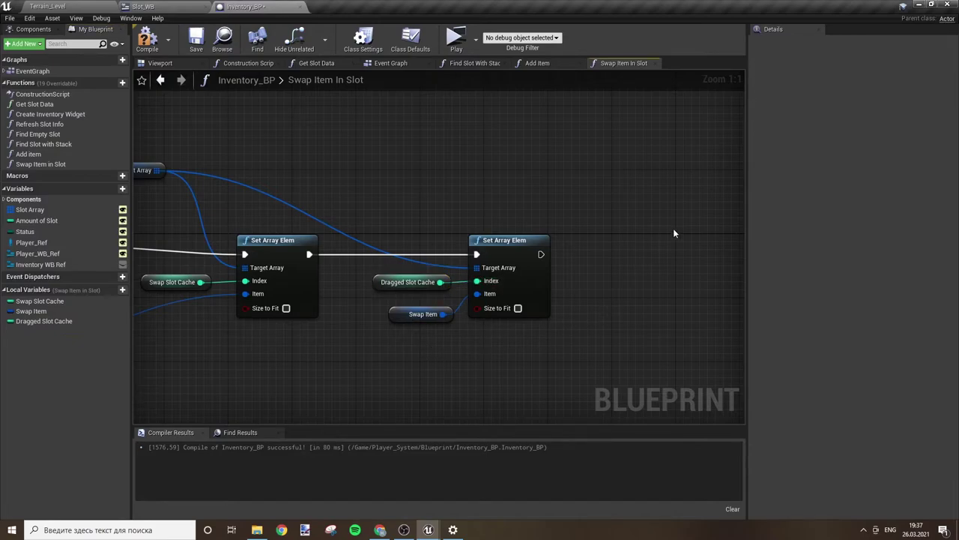
mouse_move(39, 124)
left_mouse_down()
mouse_move(381, 268)
mouse_move(324, 255)
left_mouse_up()
Step: Place Refresh Slot Info after the last array write and chain a second copy after it
left_click_drag(411, 266, 433, 243)
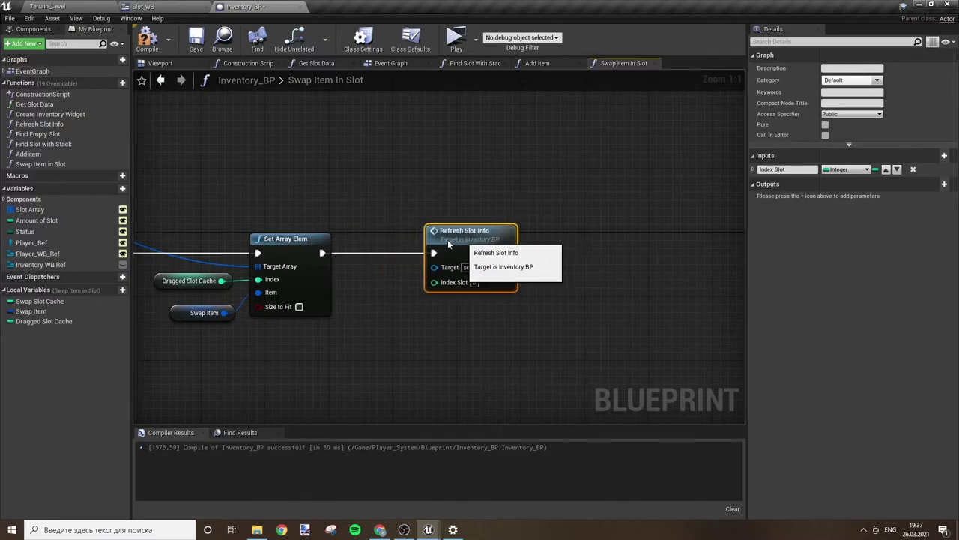
key("ctrl+c")
key("ctrl+v")
mouse_move(569, 261)
left_mouse_down()
mouse_move(459, 251)
mouse_move(468, 254)
left_mouse_up()
left_click_drag(600, 239, 561, 231)
Step: Feed Dragged Slot Cache and Swap Slot Cache into the two Refresh Slot Info index pins
mouse_move(45, 321)
left_mouse_down()
mouse_move(417, 325)
mouse_move(395, 282)
left_mouse_up()
mouse_move(39, 301)
left_mouse_down()
mouse_move(538, 283)
mouse_move(507, 317)
left_mouse_up()
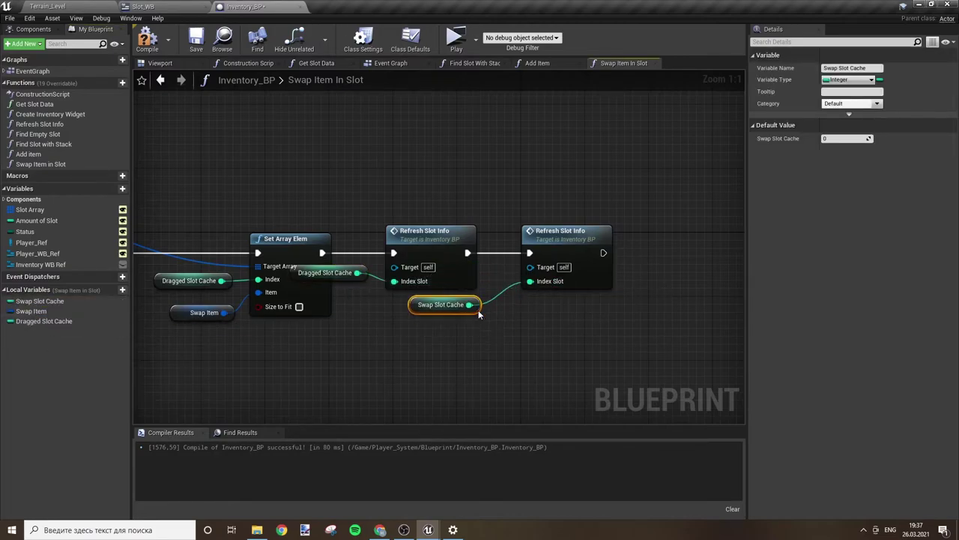
left_click_drag(444, 305, 452, 304)
left_click_drag(345, 272, 329, 342)
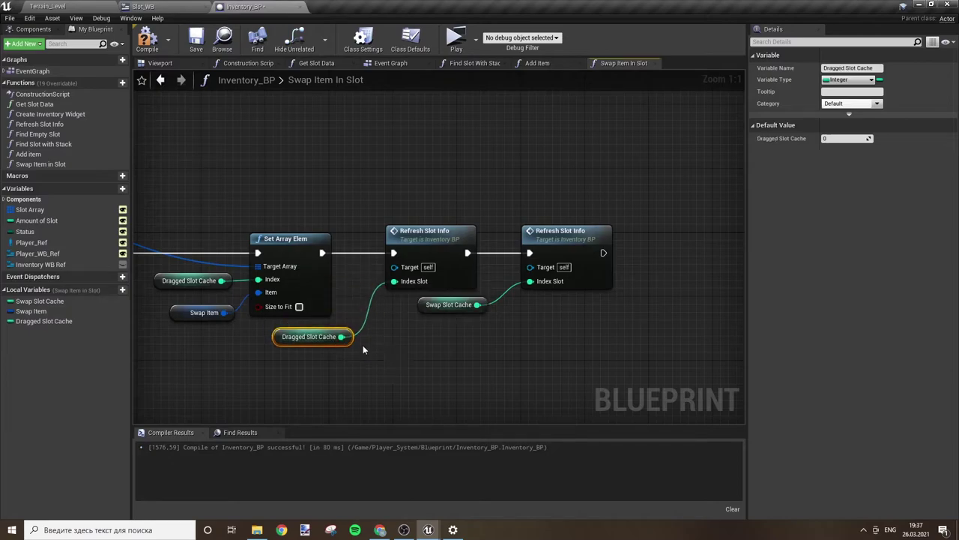
left_click(363, 345)
left_click_drag(427, 310, 463, 326)
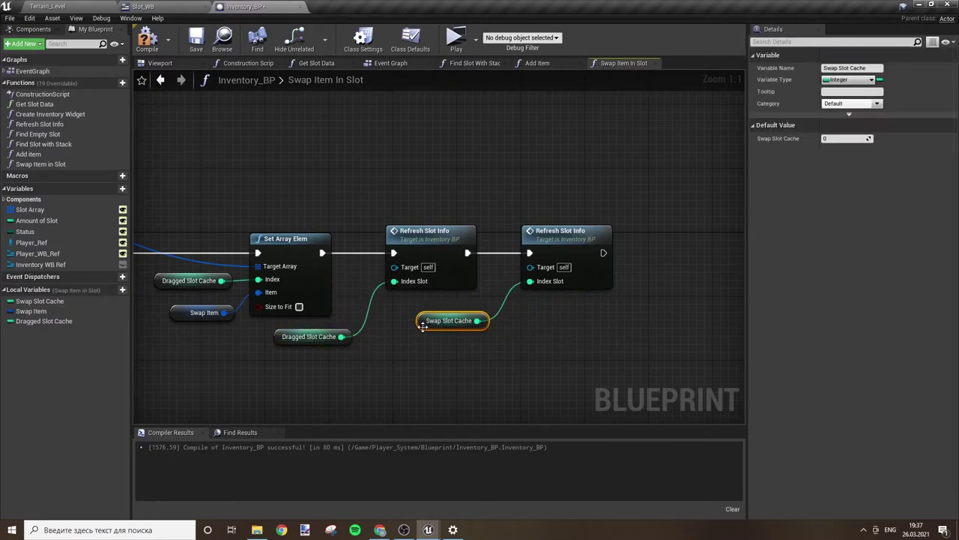
left_click_drag(281, 339, 344, 323)
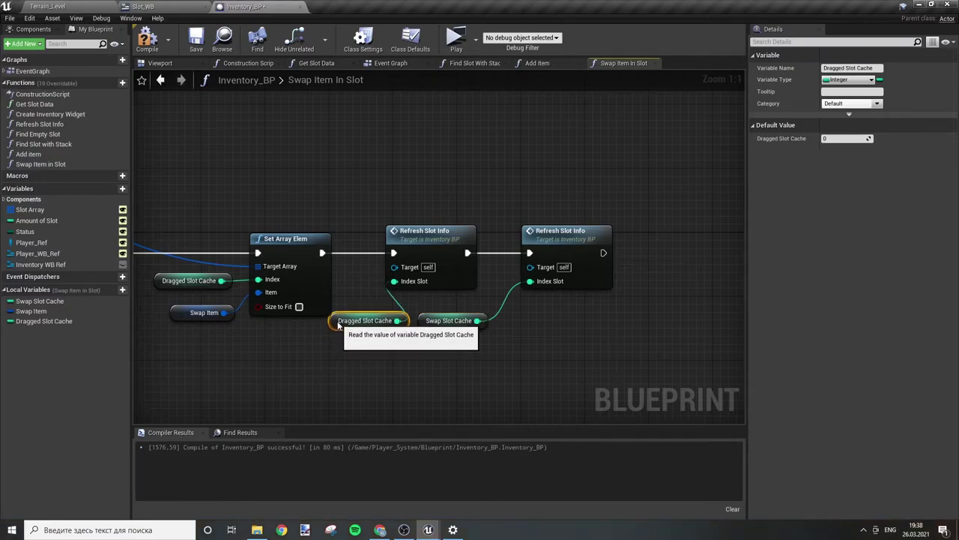
Step: Space out the Refresh Slot Info nodes and reconnect their cache getters to the Index Slot pins
left_click_drag(557, 253, 620, 253)
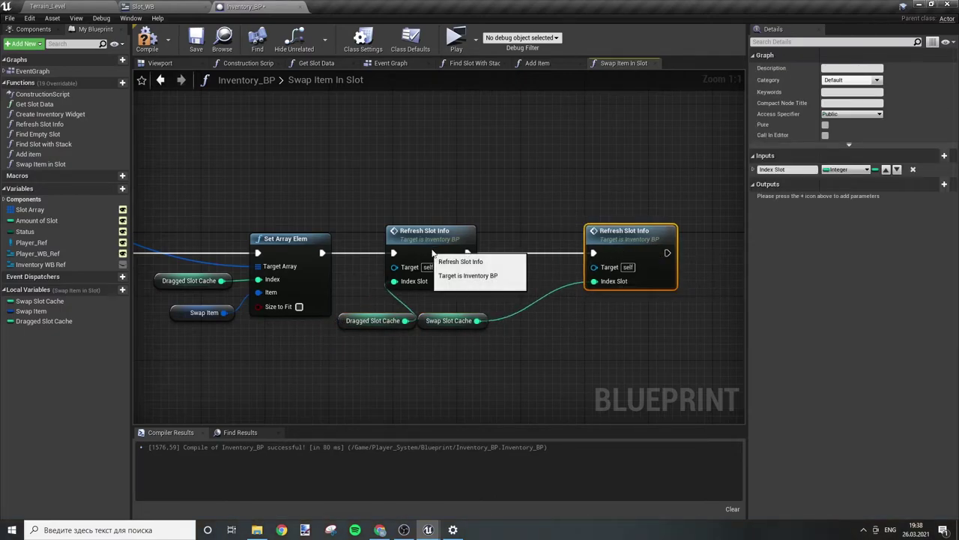
left_click_drag(438, 255, 493, 255)
left_click_drag(344, 320, 348, 280)
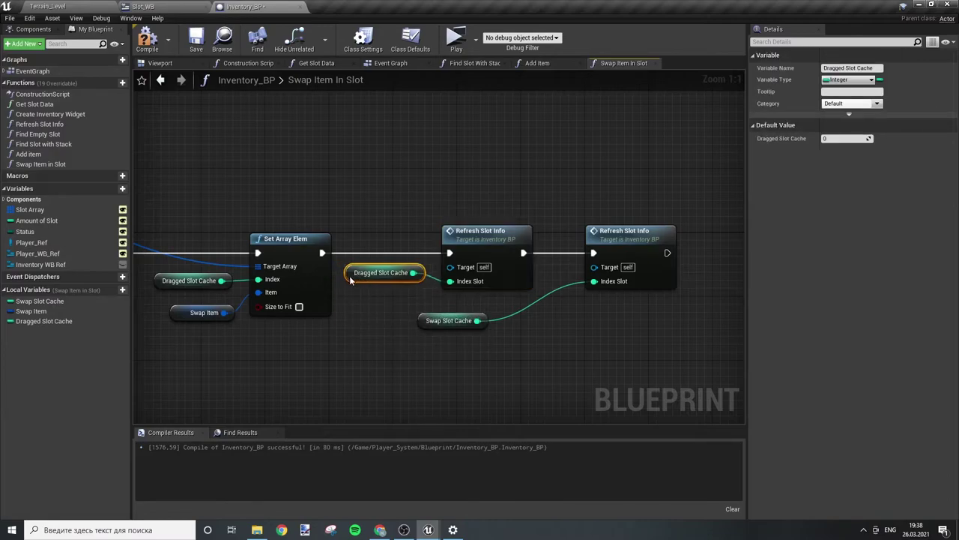
left_click(473, 243, "ctrl")
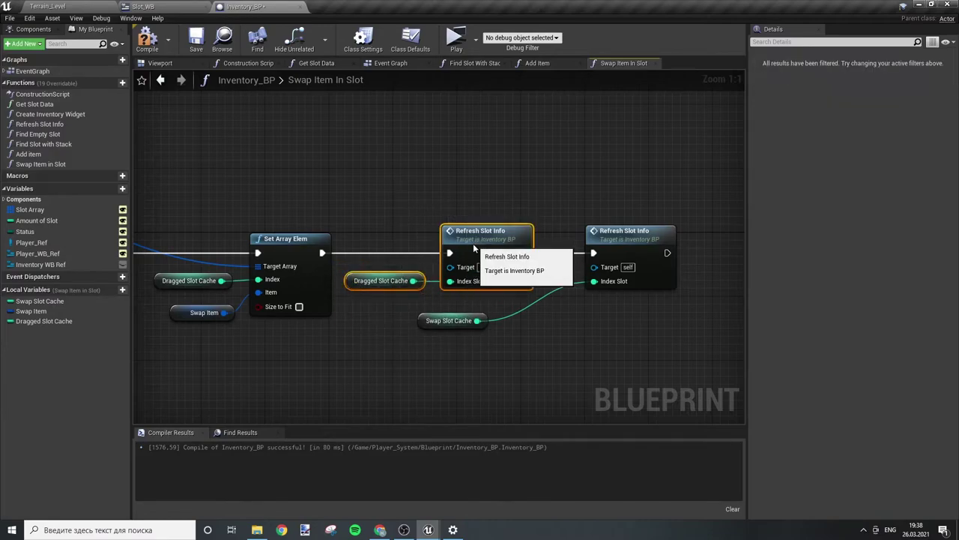
left_click_drag(470, 244, 461, 245)
left_click(532, 304)
left_click_drag(601, 251, 641, 251)
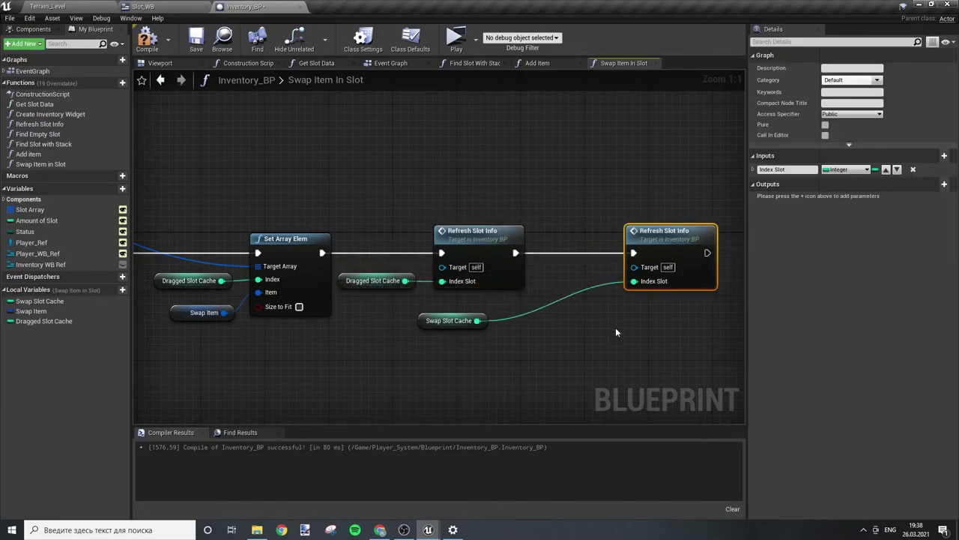
left_click(615, 327)
left_click_drag(433, 324, 538, 278)
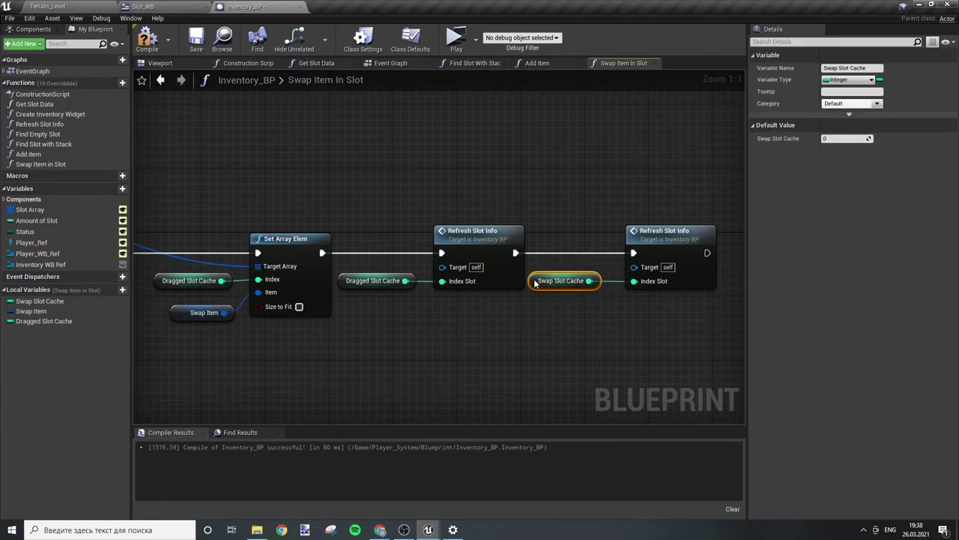
left_click(645, 248)
left_click(636, 196)
Step: End the chain with a Return Node after the last Refresh Slot Info
right_click_drag(661, 191, 478, 209)
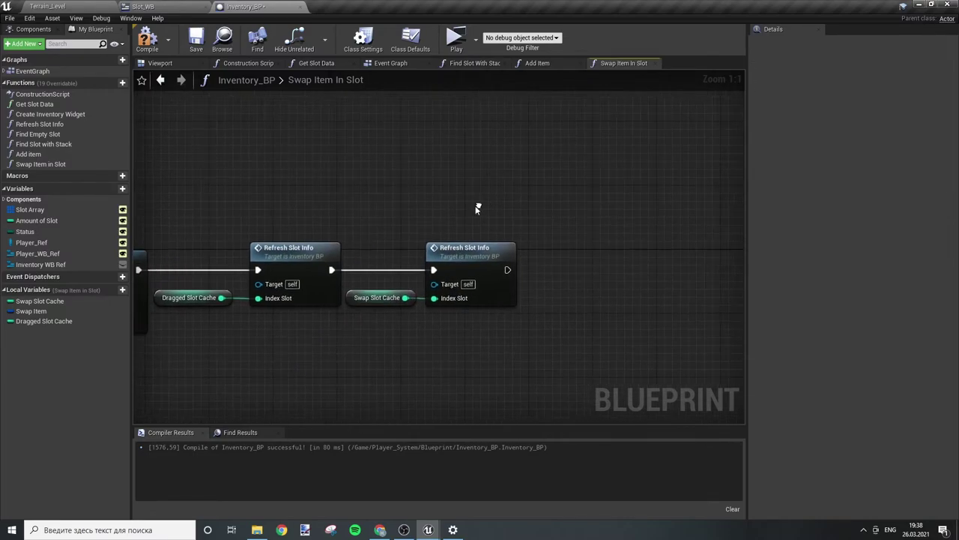
left_click(505, 268)
left_click_drag(506, 270, 552, 273)
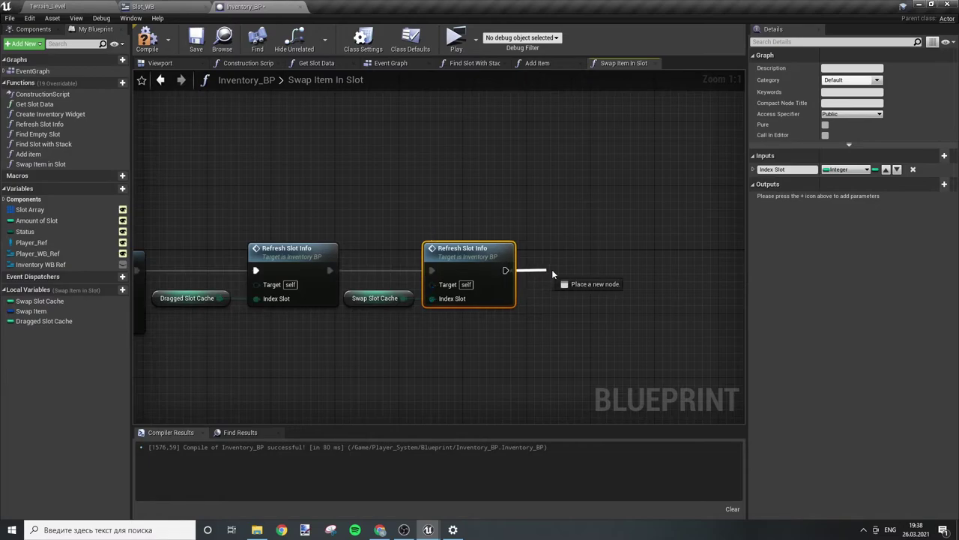
type("return")
key("Return")
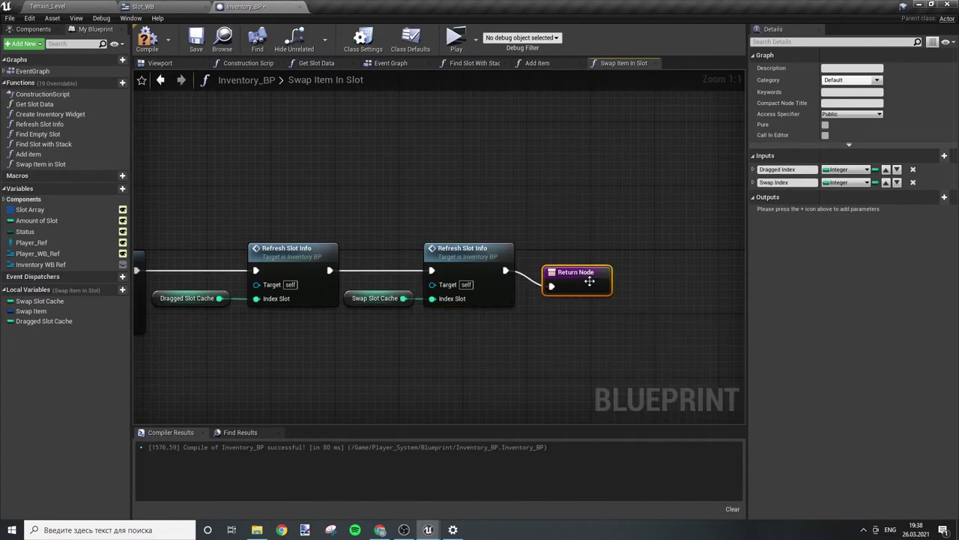
left_click_drag(590, 281, 582, 265)
left_click(339, 162)
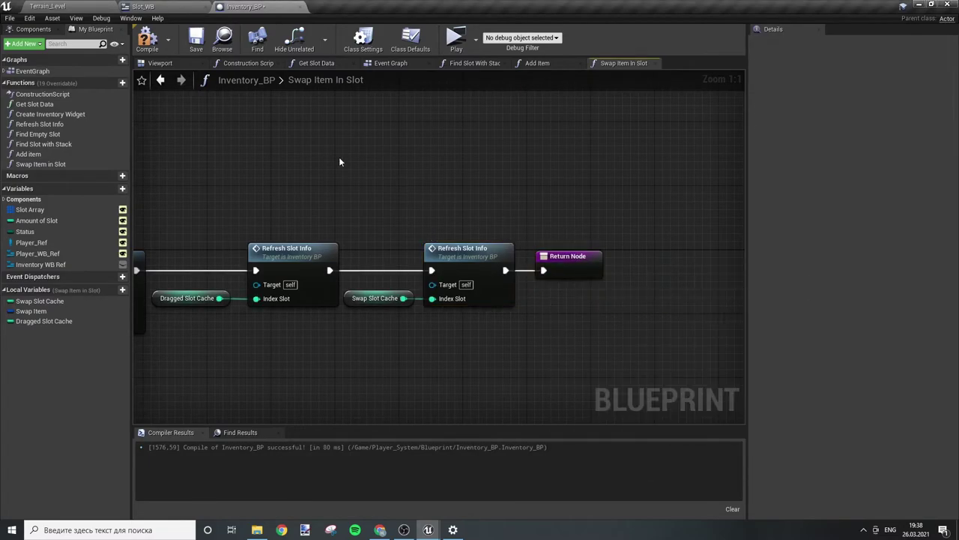
Step: Compile the Inventory_BP blueprint
left_click(156, 43)
scroll(398, 175, "down", 3)
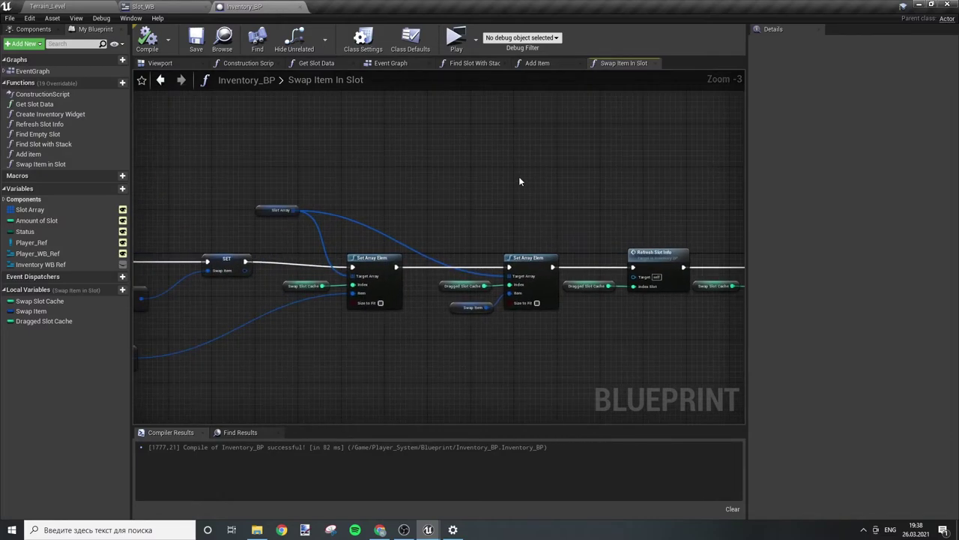
scroll(519, 180, "down", 2)
scroll(465, 177, "down", 2)
Step: In Slot_WB, override the On Drop function and move its Return Node out to the right
left_click(169, 6)
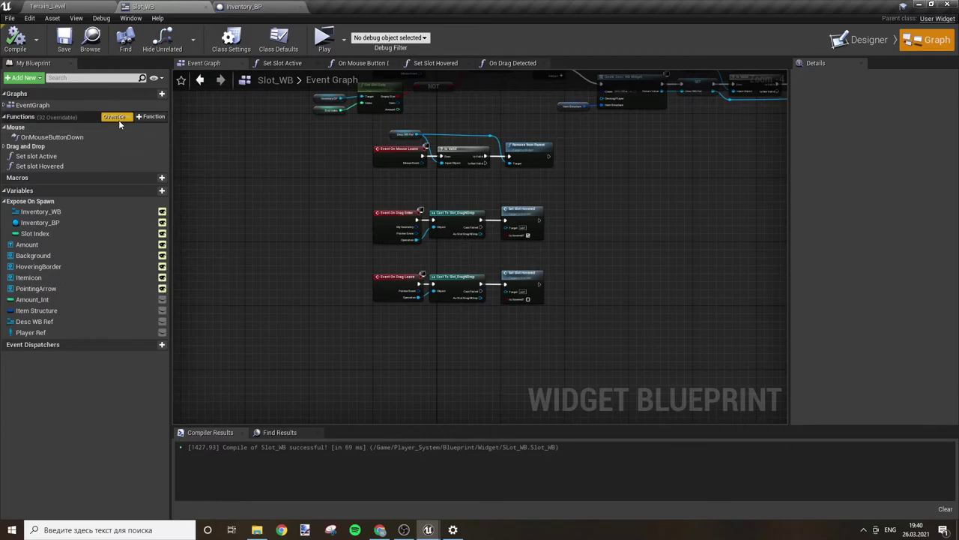
left_click(116, 118)
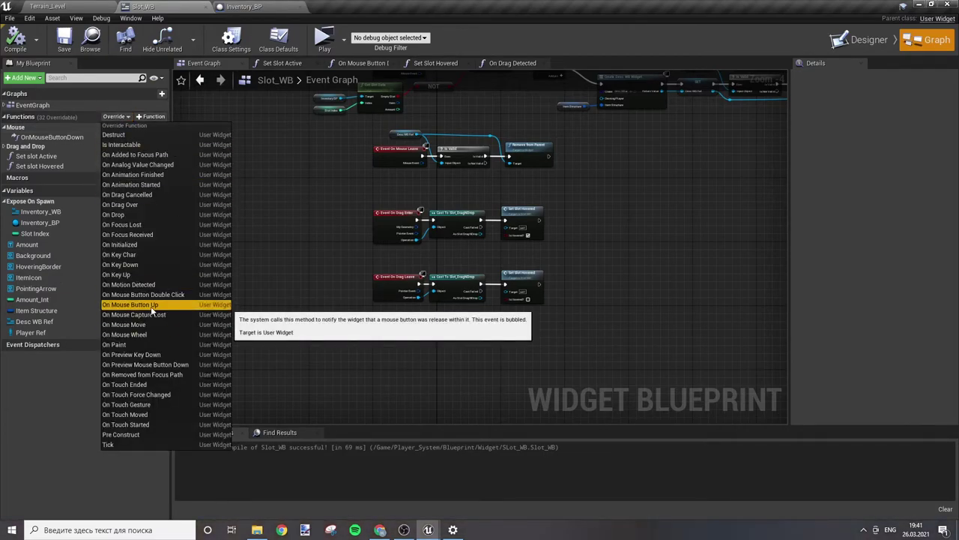
left_click(120, 215)
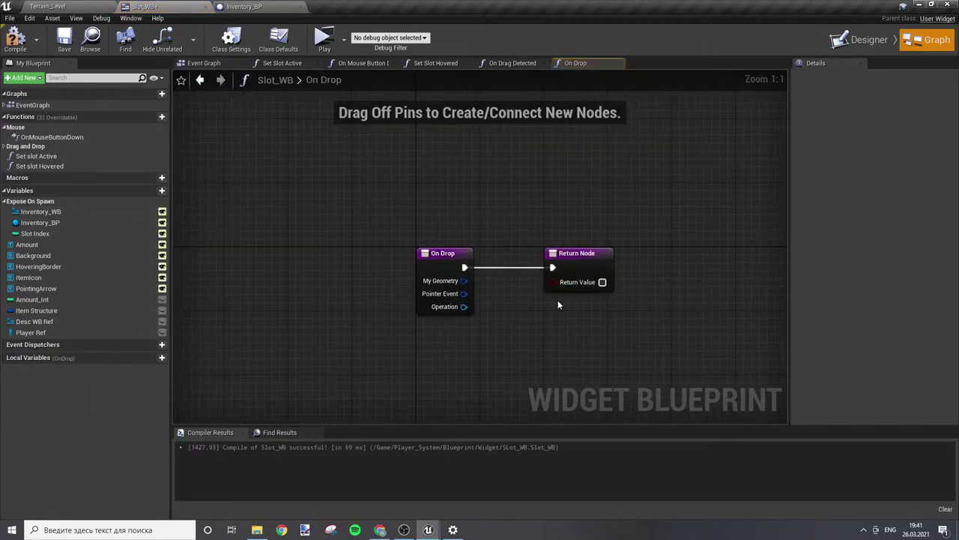
right_click_drag(558, 305, 482, 278)
left_click_drag(392, 223, 756, 220)
mouse_move(674, 320)
right_mouse_down()
mouse_move(505, 325)
mouse_move(528, 227)
mouse_move(674, 222)
right_mouse_up()
Step: Add a Get Payload node from On Drop's Operation pin
left_click(529, 228)
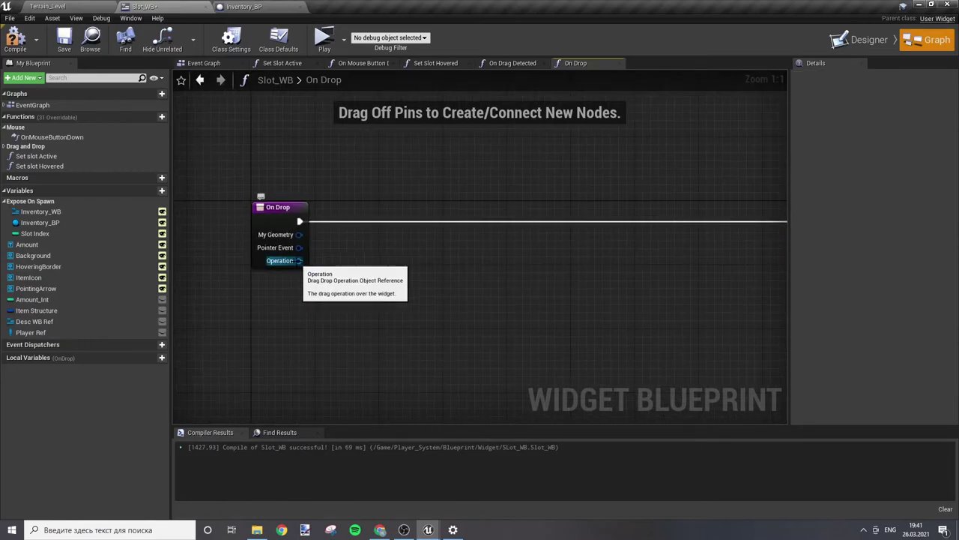
left_click_drag(298, 260, 317, 270)
type("get pay")
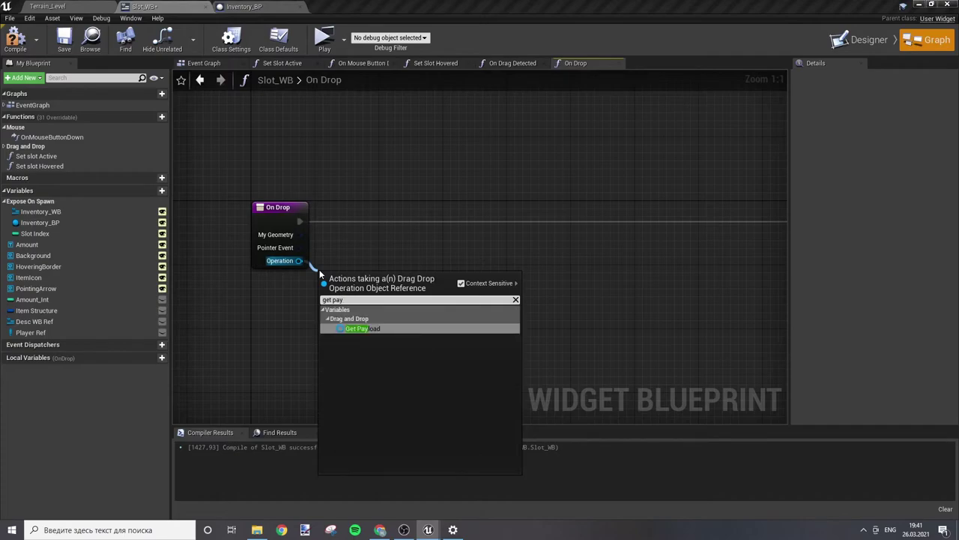
left_click(384, 331)
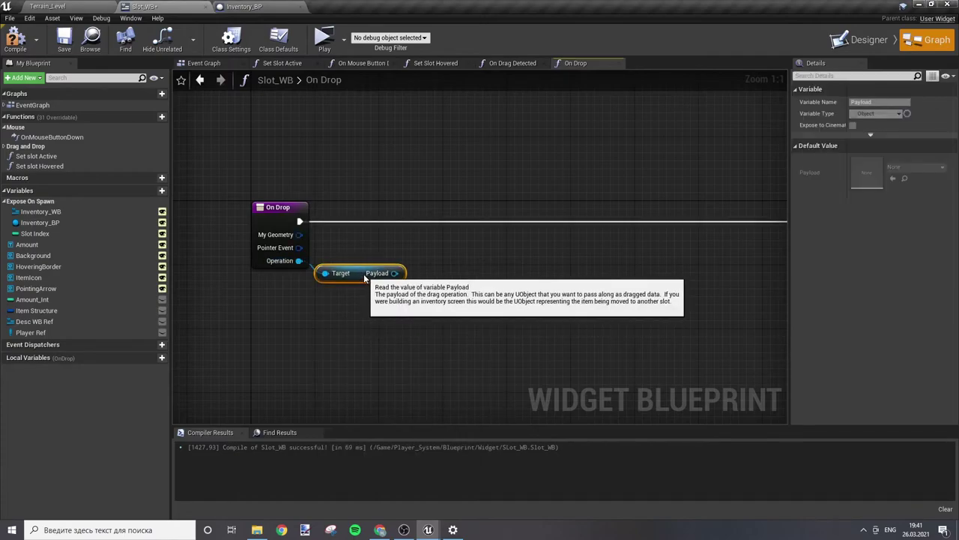
left_click_drag(361, 288, 368, 271)
Step: Check in the On Drag Detected graph what is passed as the drag payload
left_click(5, 146)
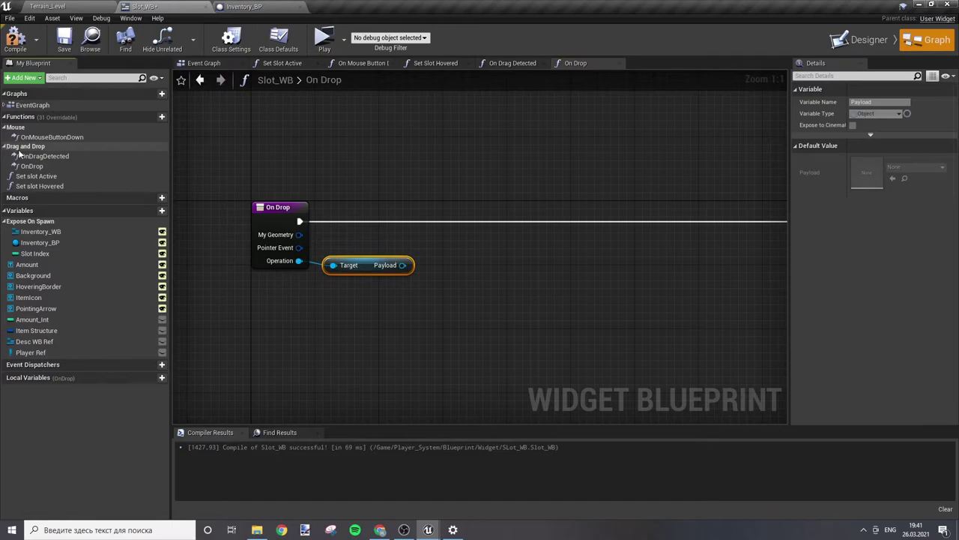
double_click(44, 156)
scroll(569, 337, "up", 3)
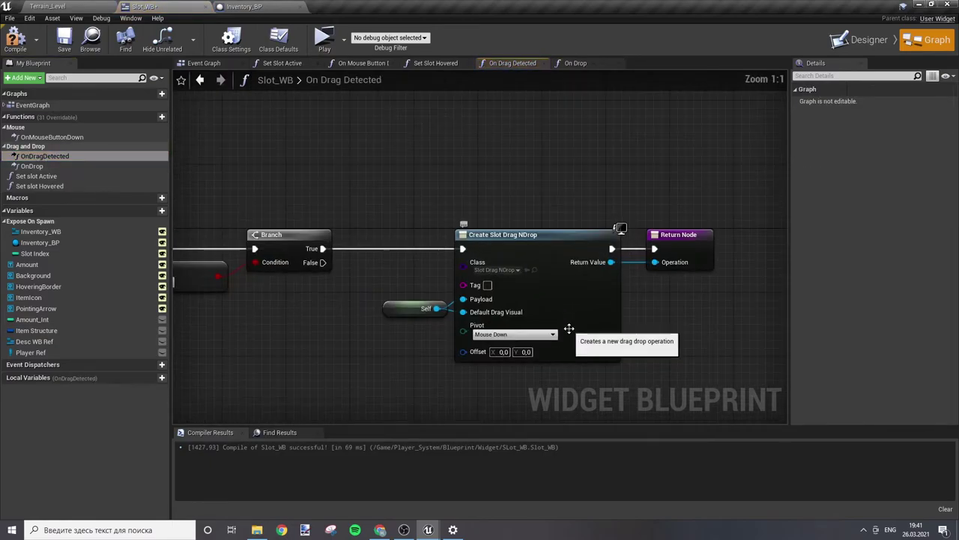
left_click(399, 308)
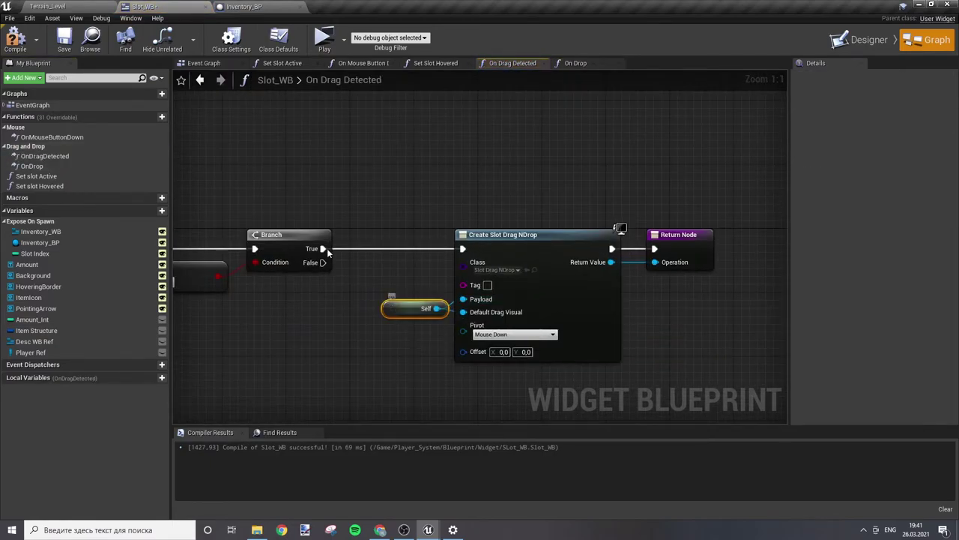
left_click(604, 66)
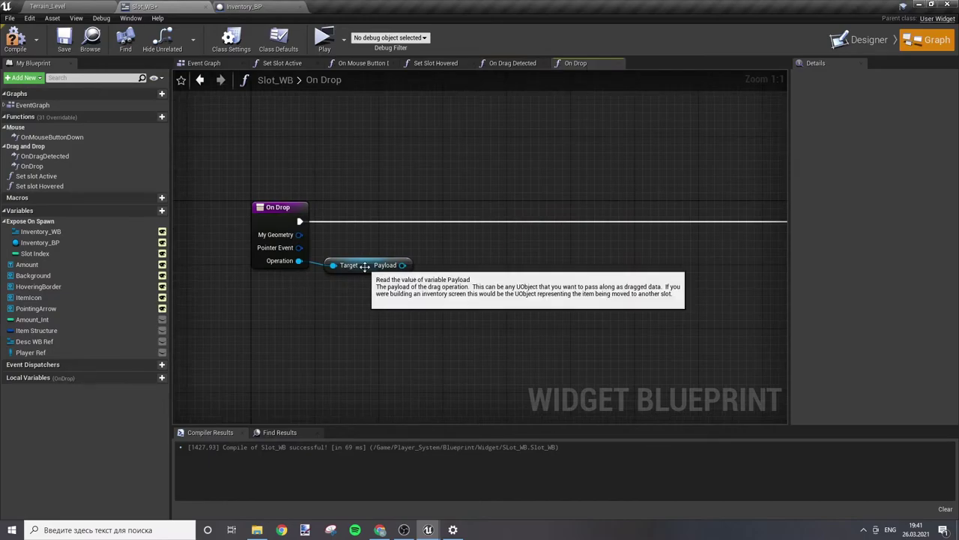
Step: Cast the Payload to Slot_WB and connect On Drop's execution into the cast
mouse_move(363, 264)
left_mouse_down()
mouse_move(347, 281)
mouse_move(473, 263)
left_mouse_up()
type("cast")
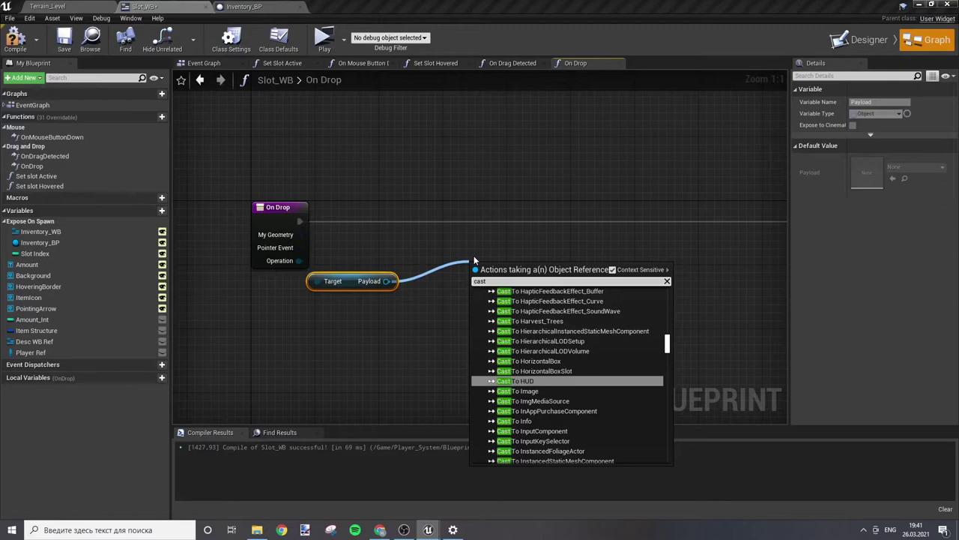
type(" slot")
key("Return")
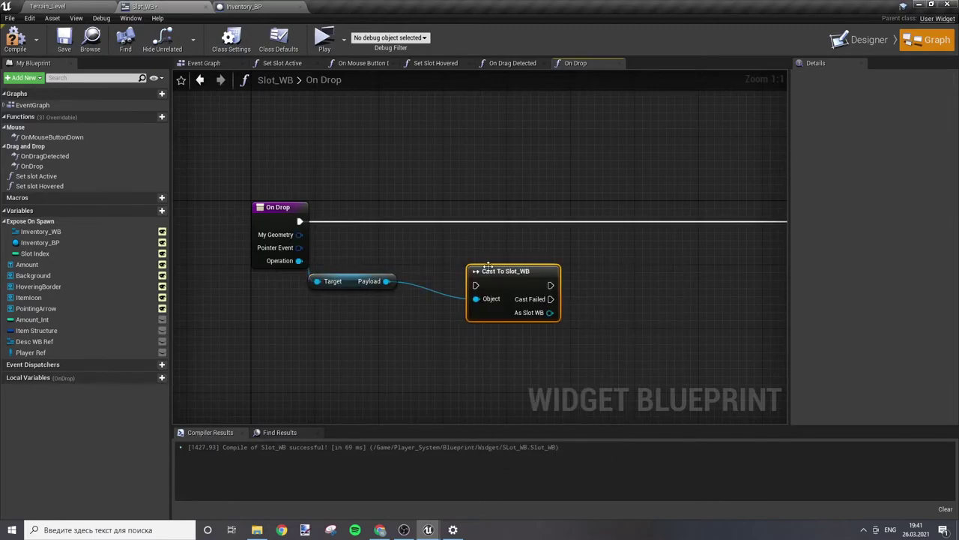
left_click_drag(488, 268, 458, 205)
mouse_move(353, 281)
left_mouse_down()
mouse_move(367, 267)
mouse_move(359, 266)
left_mouse_up()
mouse_move(477, 227)
left_mouse_down()
mouse_move(453, 227)
mouse_move(461, 228)
left_mouse_up()
left_click(334, 238)
left_click_drag(300, 221, 441, 224)
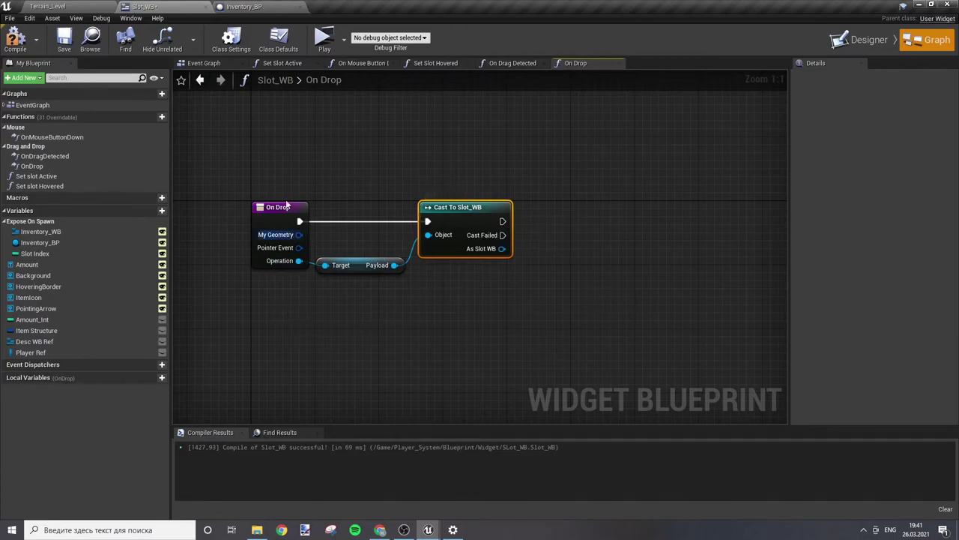
Step: Move the Return Node to sit just above the Cast To Slot_WB node
mouse_move(238, 157)
left_mouse_down()
mouse_move(431, 315)
mouse_move(461, 286)
left_mouse_up()
left_click(476, 251)
right_click_drag(634, 221, 510, 320)
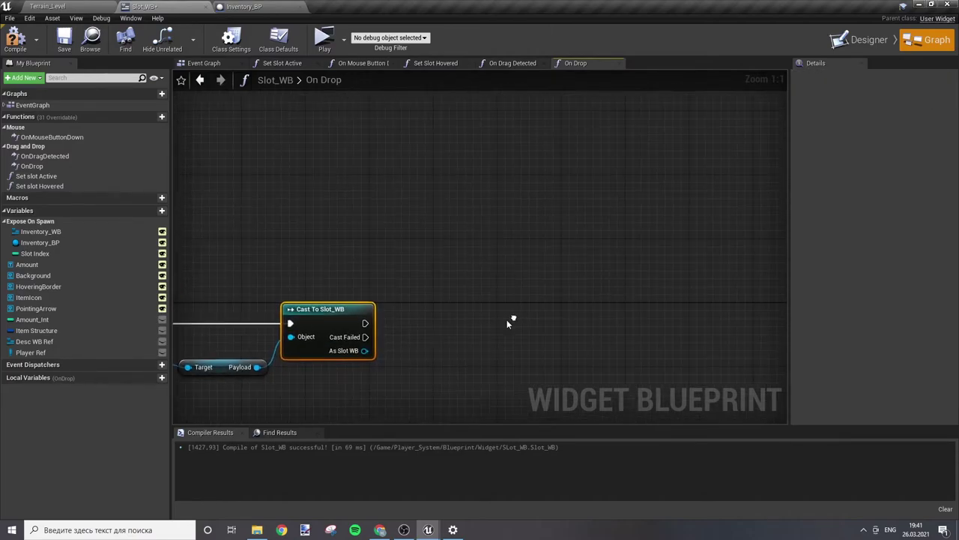
left_click(645, 222)
mouse_move(443, 177)
right_mouse_down()
mouse_move(743, 263)
mouse_move(599, 240)
right_mouse_up()
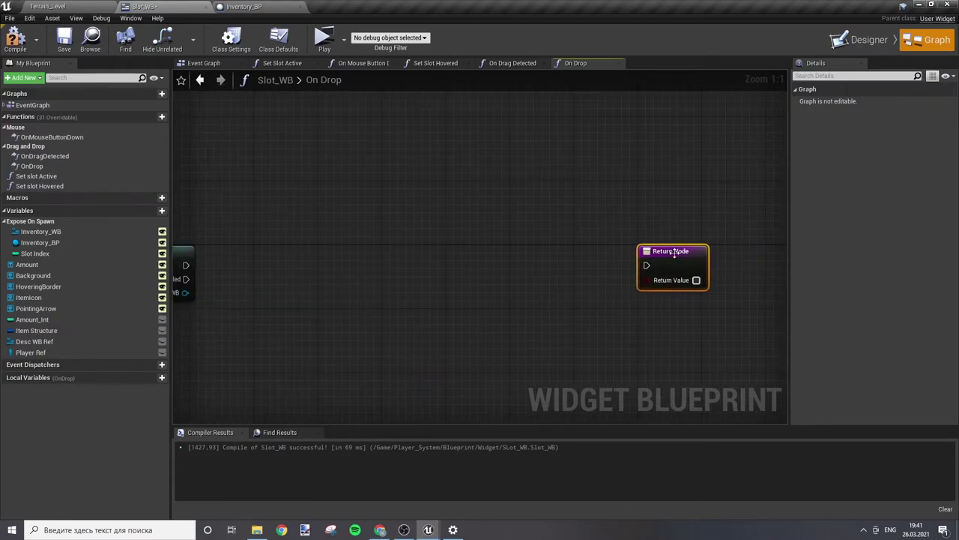
left_click_drag(670, 248, 267, 342)
right_click_drag(268, 342, 431, 284)
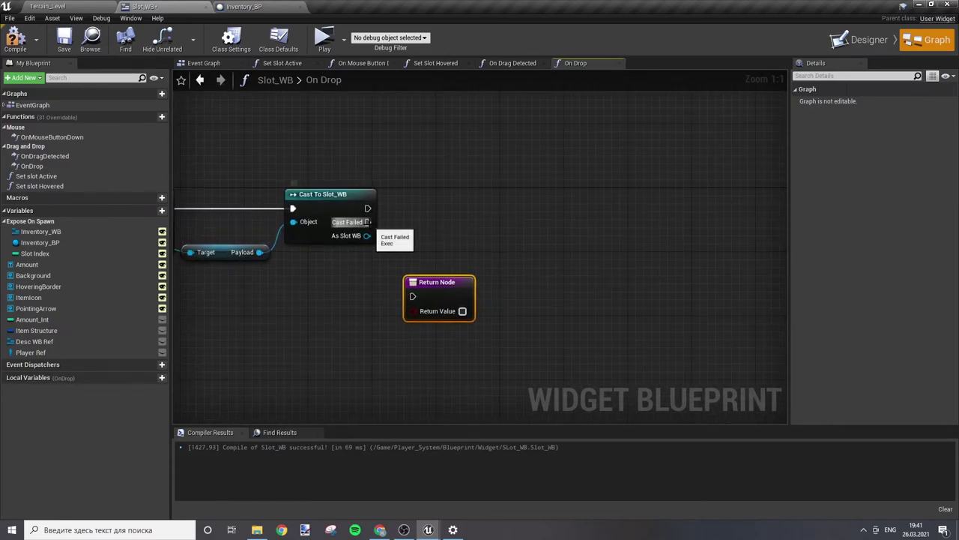
left_click_drag(436, 305, 420, 145)
Step: Wire the cast's Cast Failed output into the Return Node's execution input
mouse_move(367, 222)
left_mouse_down()
mouse_move(393, 139)
mouse_move(367, 222)
left_mouse_up()
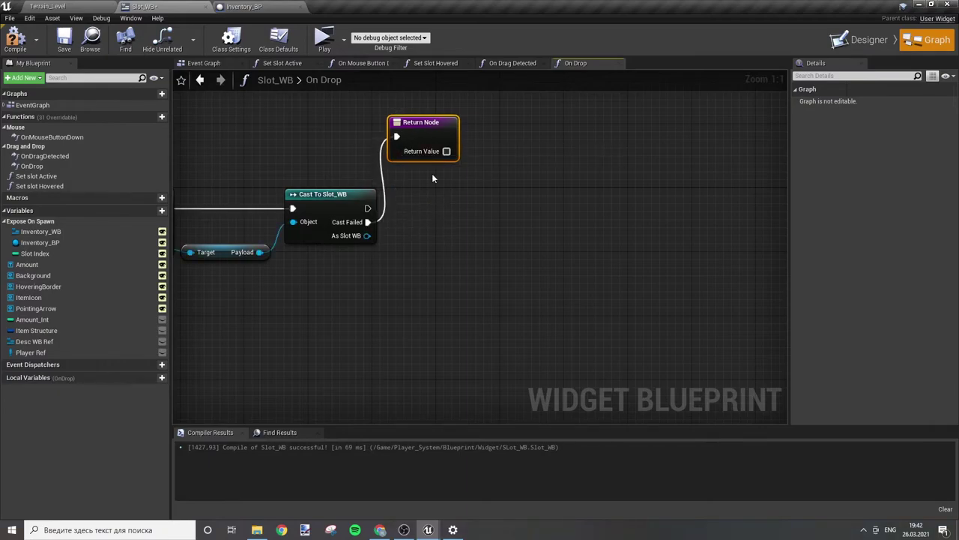
left_click_drag(430, 129, 446, 98)
right_click_drag(446, 98, 459, 157)
left_click_drag(459, 157, 484, 126)
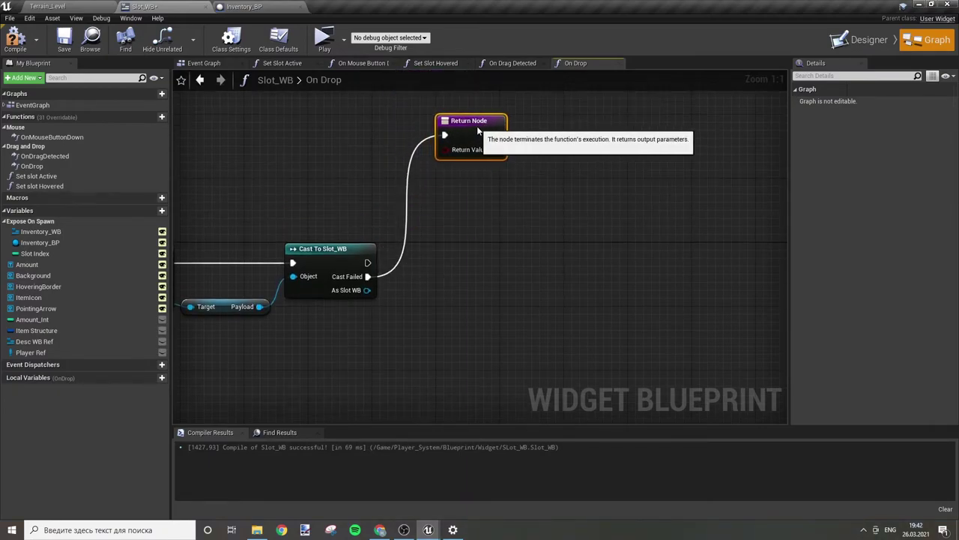
left_click(465, 188)
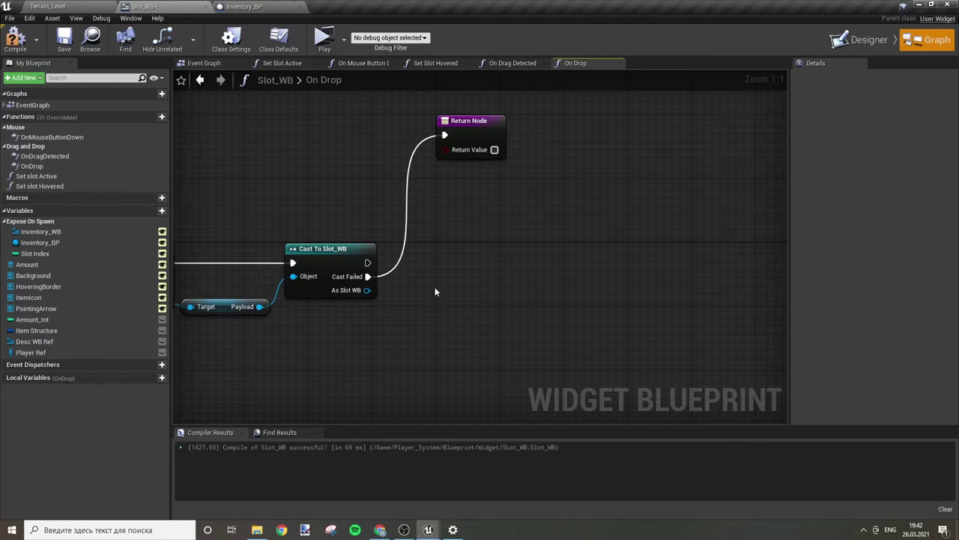
left_click_drag(367, 263, 461, 263)
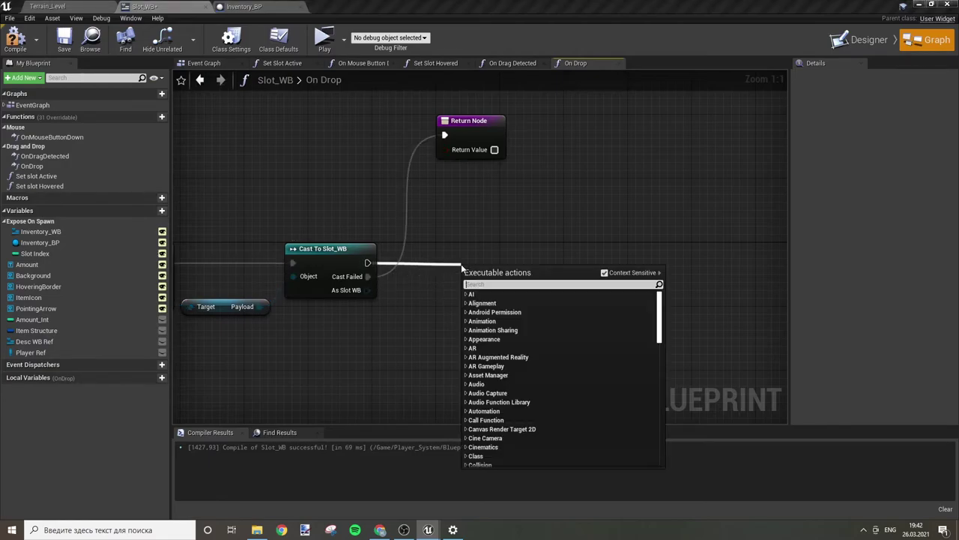
Step: Promote the cast's As Slot WB output to a local variable named Dragged Slot WB
left_click(417, 305)
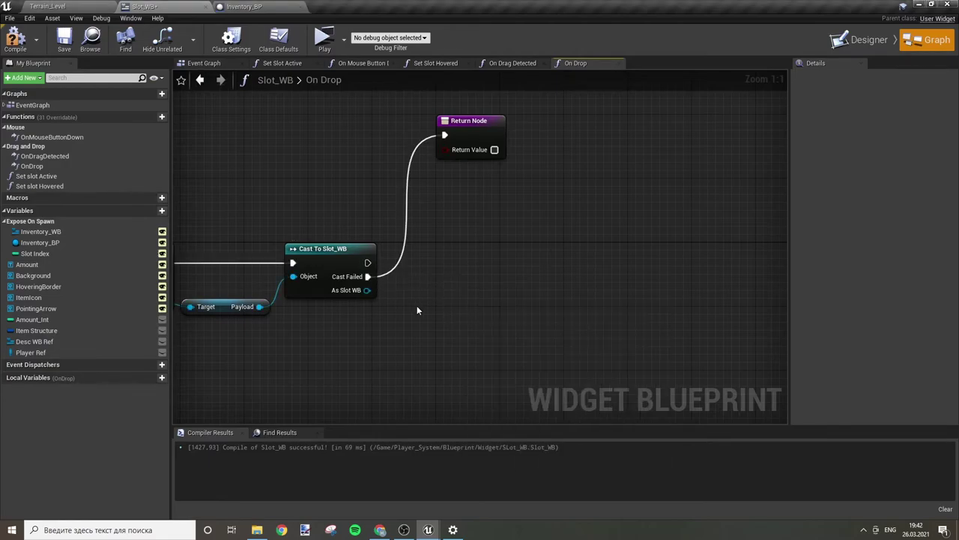
left_click_drag(367, 290, 445, 270)
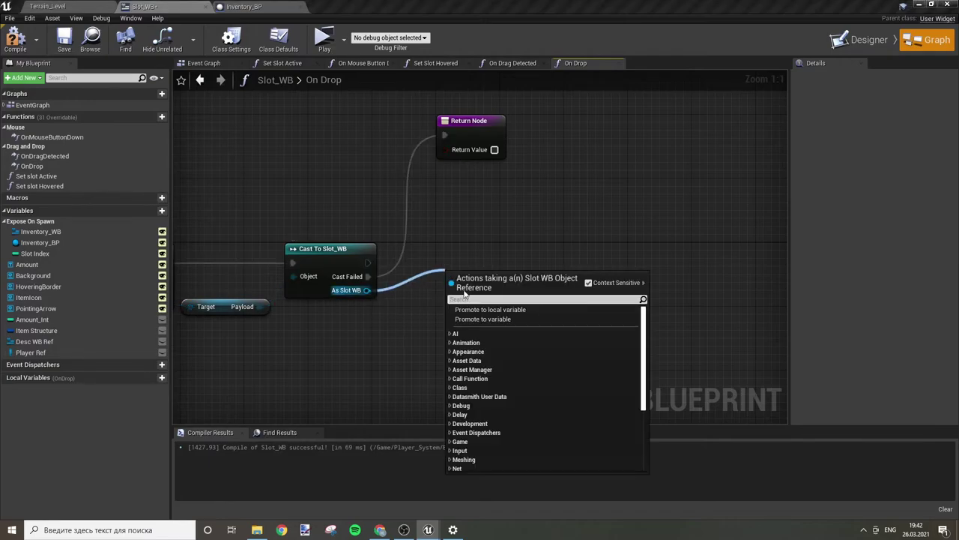
left_click(515, 310)
type("Dragged Slot W")
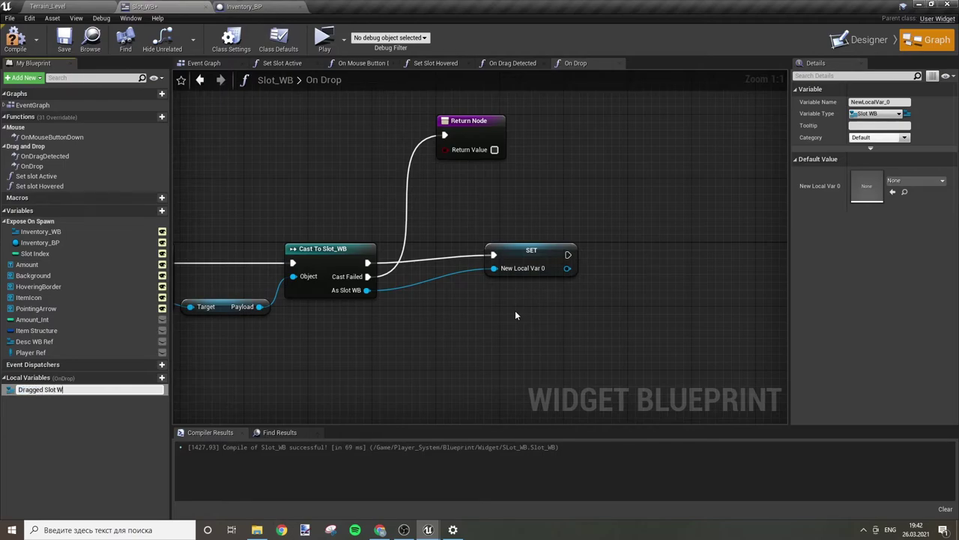
type("B")
key("Return")
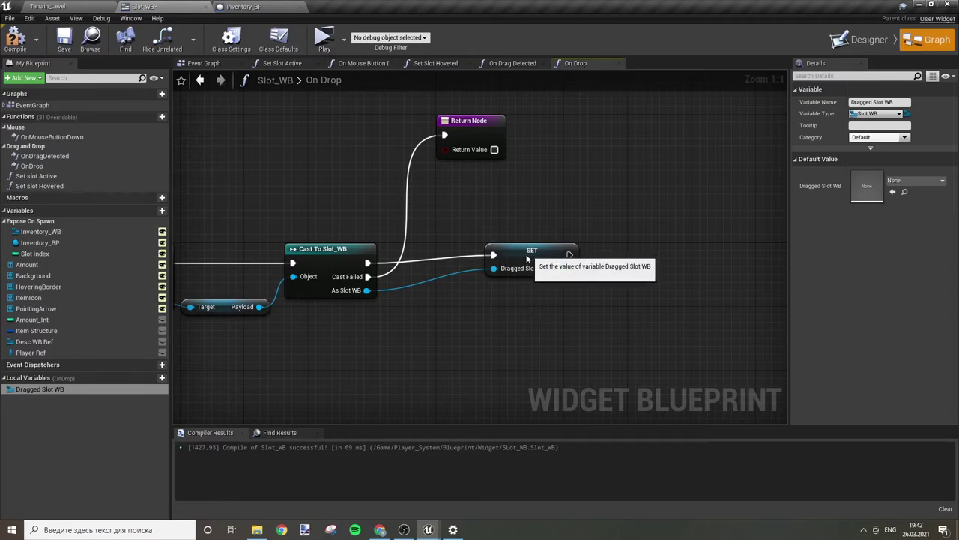
left_click_drag(528, 250, 453, 260)
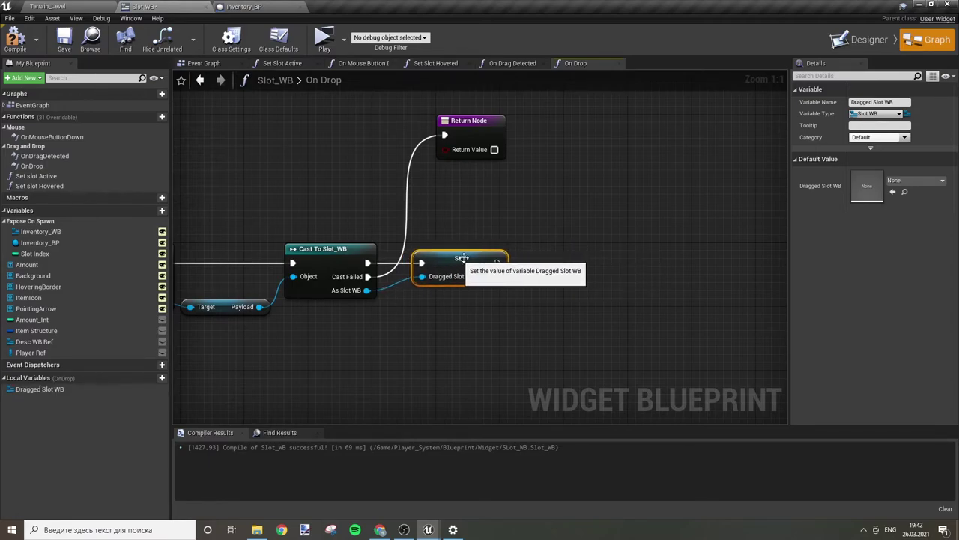
Step: Add a Branch node wired after the Dragged Slot WB SET node
left_click(637, 240)
left_click_drag(648, 261, 498, 264)
left_click_drag(681, 248, 757, 249)
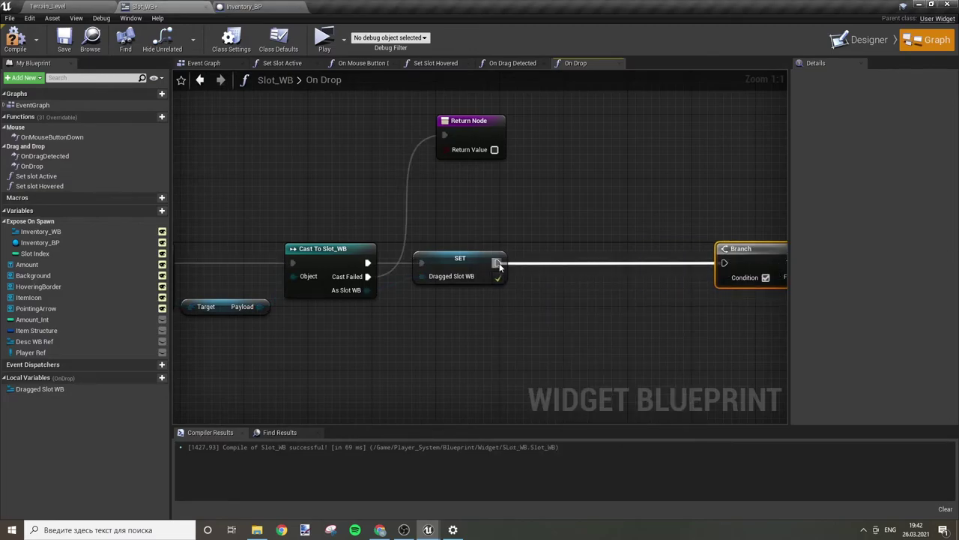
Step: Add Slot Index getters for the dragged slot and for this slot
right_click_drag(497, 267, 447, 213)
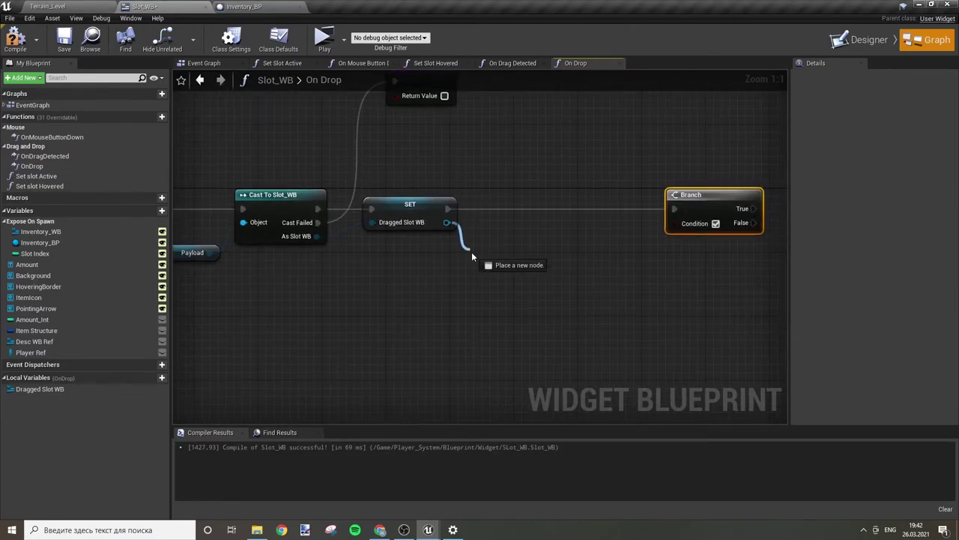
left_click_drag(446, 223, 466, 255)
type("slo")
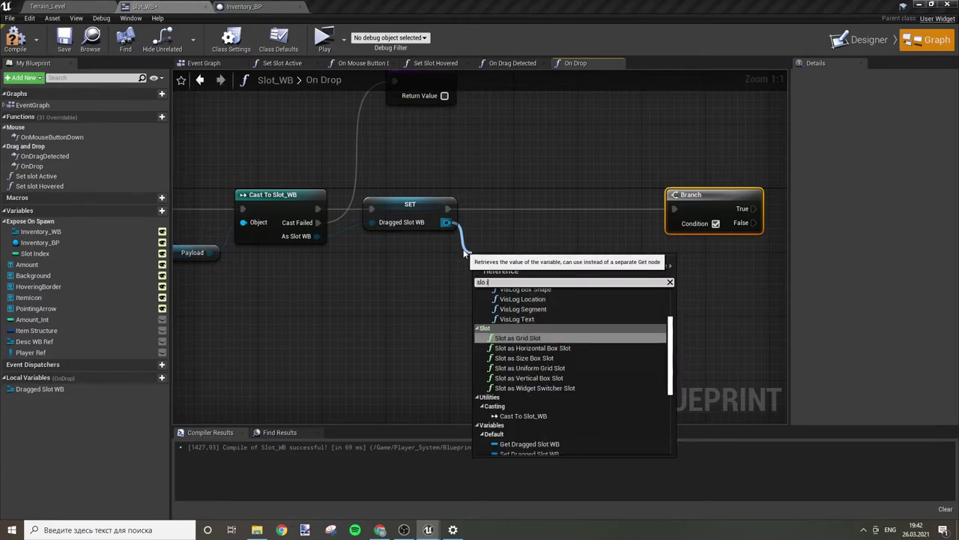
type(" inde")
key("Return")
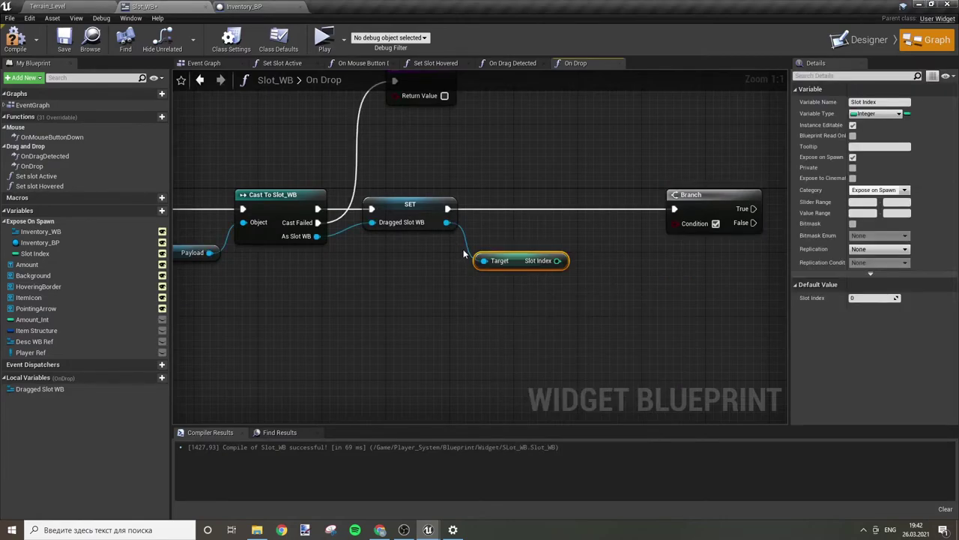
left_click_drag(515, 260, 506, 229)
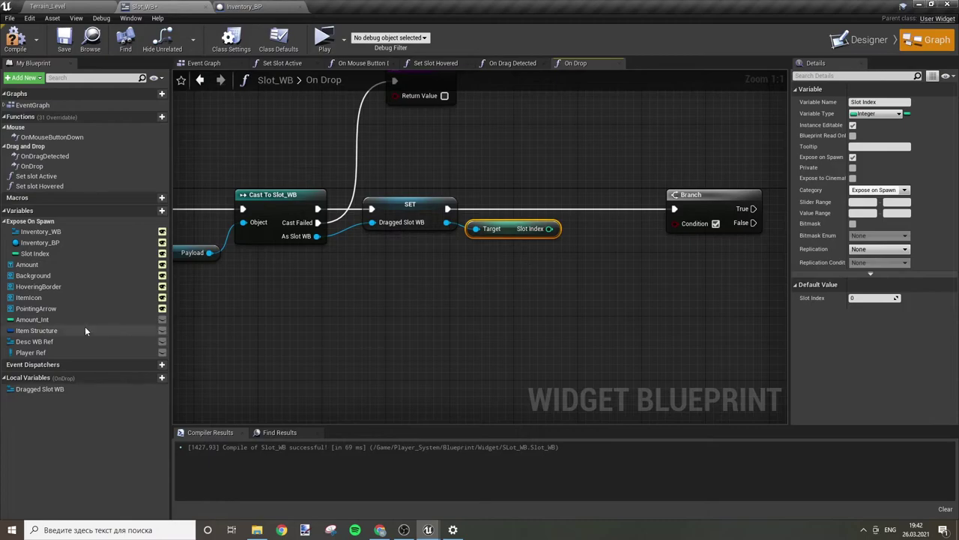
mouse_move(35, 254)
left_mouse_down()
mouse_move(492, 252)
mouse_move(508, 282)
left_mouse_up()
left_click(507, 260)
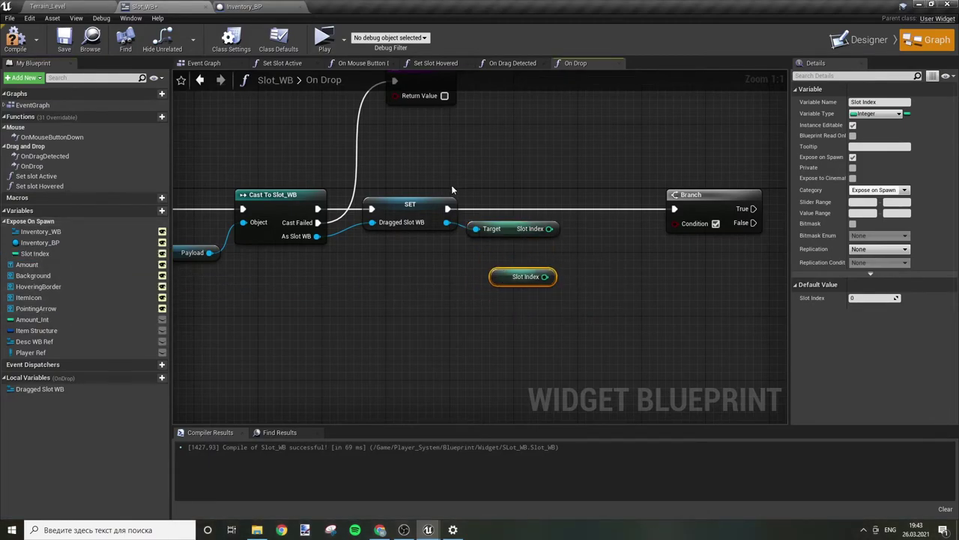
left_click_drag(376, 170, 523, 246)
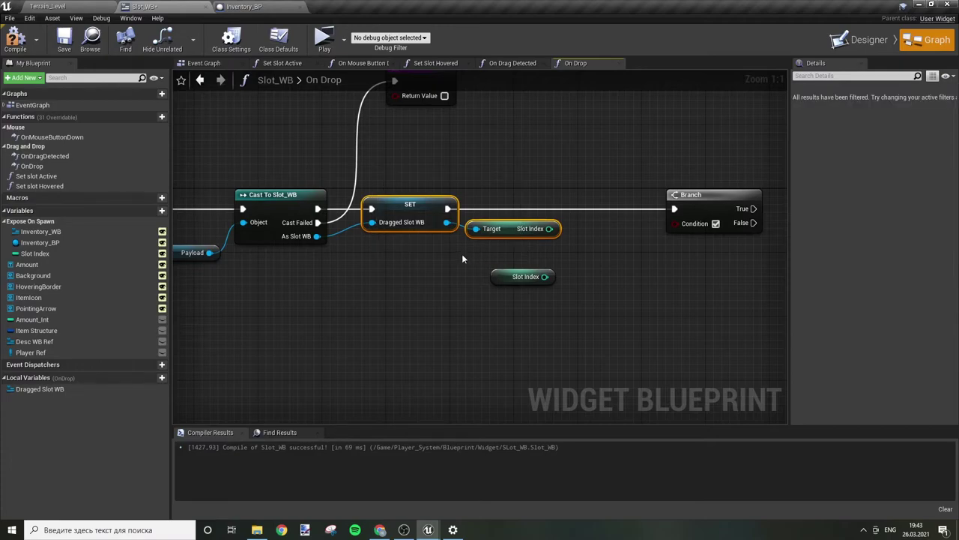
left_click_drag(460, 255, 581, 304)
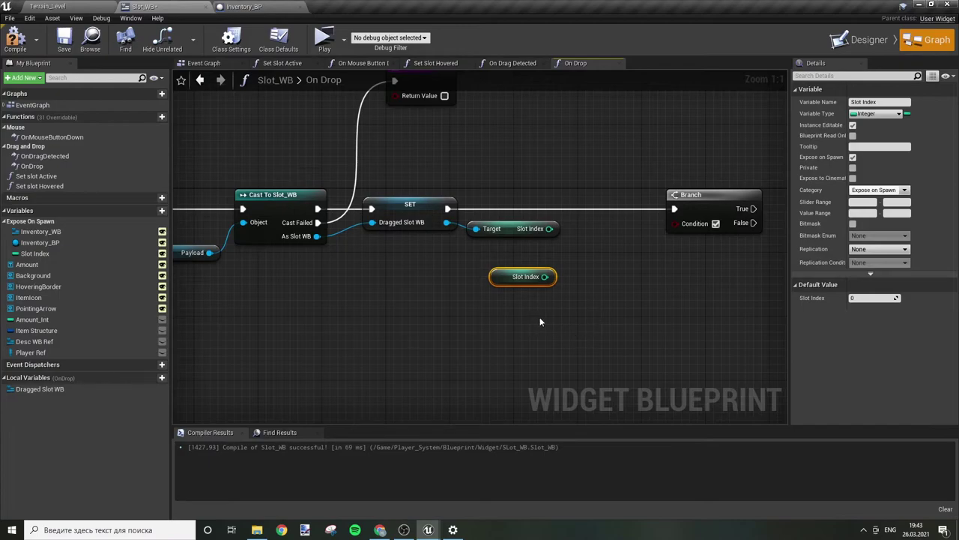
mouse_move(533, 282)
left_mouse_down()
mouse_move(528, 269)
mouse_move(601, 278)
left_mouse_up()
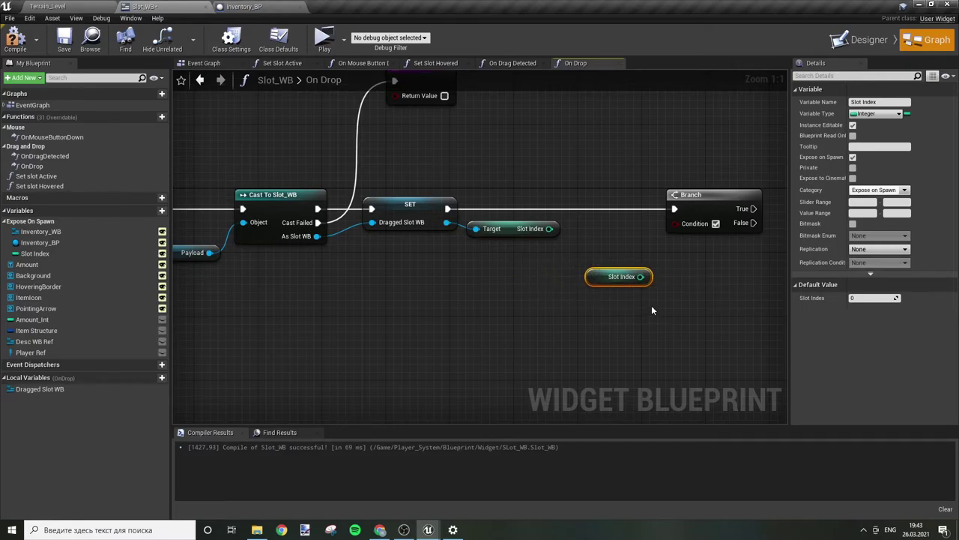
Step: Compare the two Slot Index values with a Not Equal node feeding the Branch Condition
mouse_move(608, 270)
left_mouse_down()
mouse_move(522, 245)
mouse_move(603, 242)
left_mouse_up()
type("==")
left_click(661, 283)
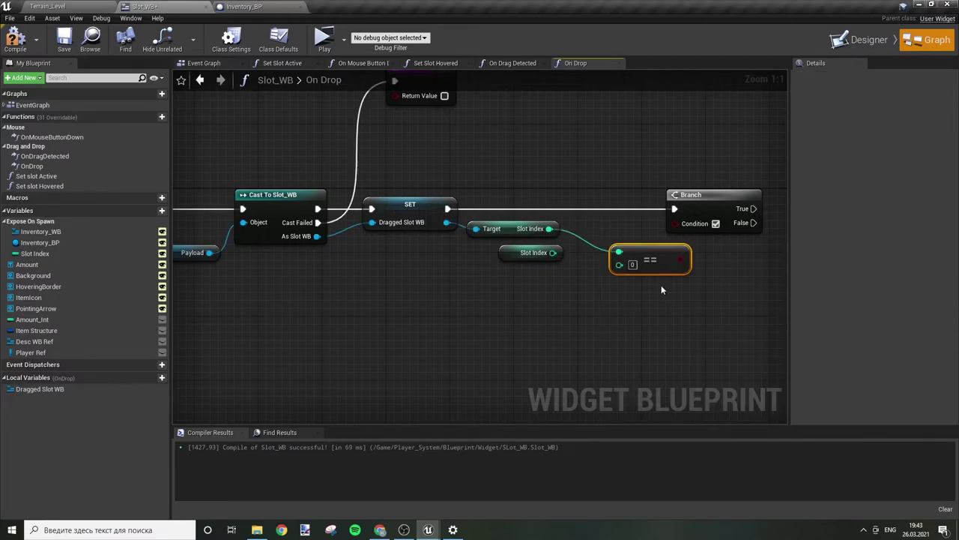
key("Delete")
left_click_drag(550, 228, 589, 247)
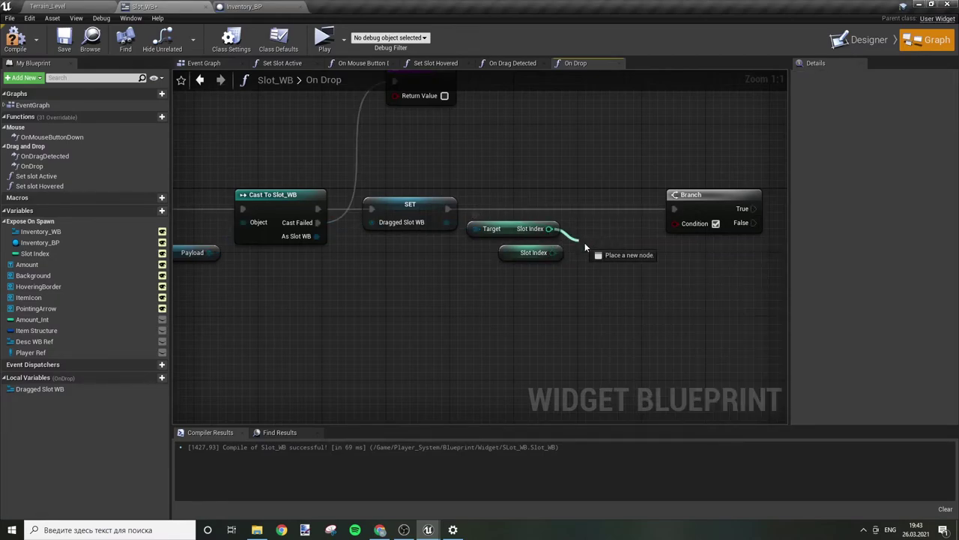
type("!=")
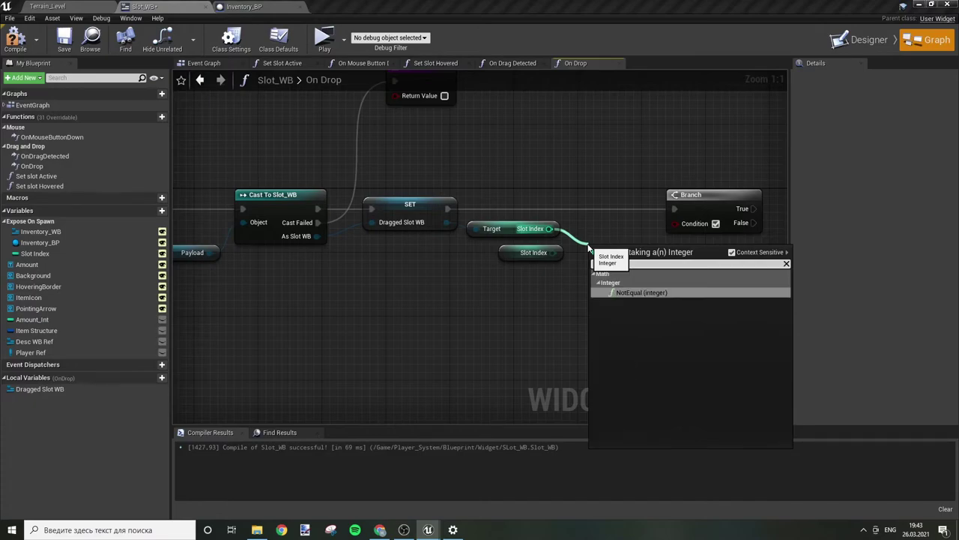
key("Return")
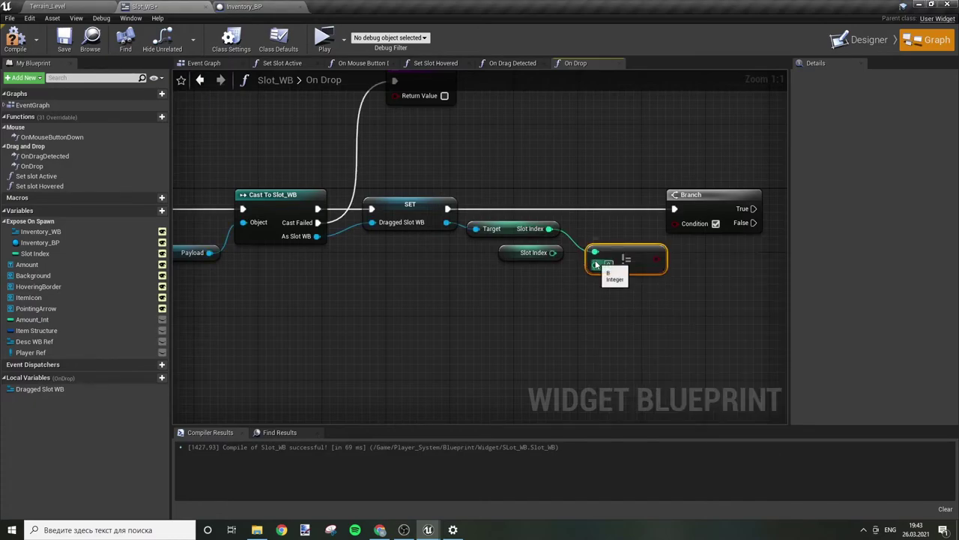
left_click_drag(596, 264, 520, 252)
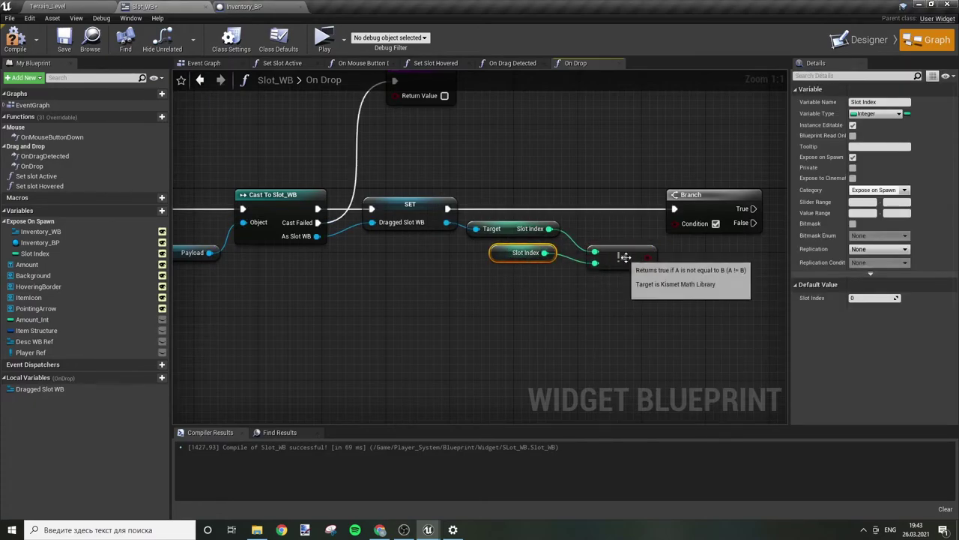
mouse_move(625, 257)
left_mouse_down()
mouse_move(608, 241)
mouse_move(677, 223)
left_mouse_up()
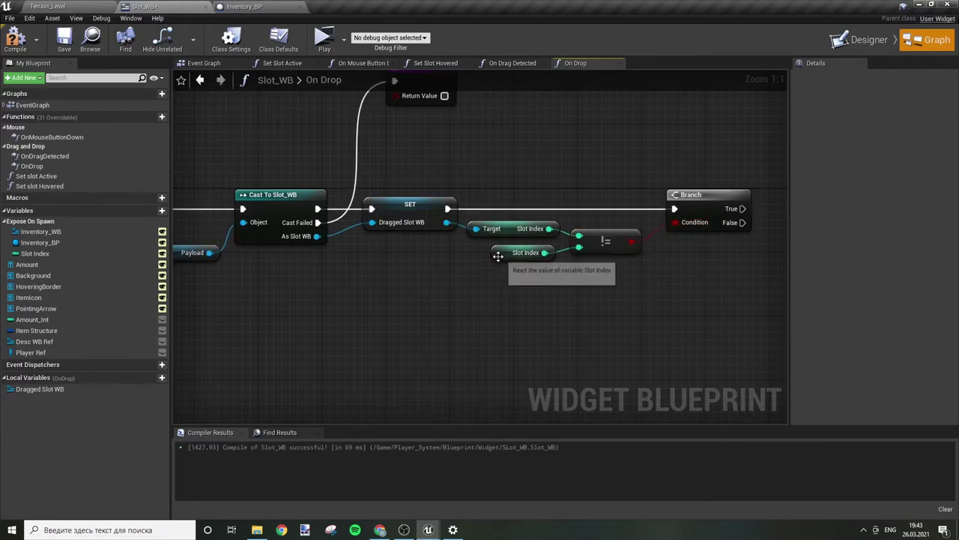
Step: Box-select both Slot Index getters, then clear the selection
left_click(497, 257)
left_click(562, 285)
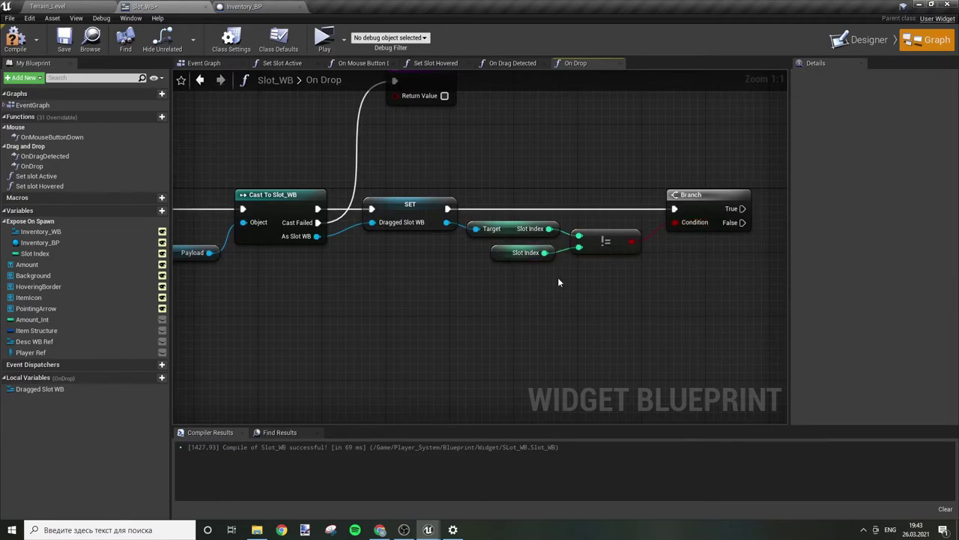
left_click_drag(547, 280, 552, 206)
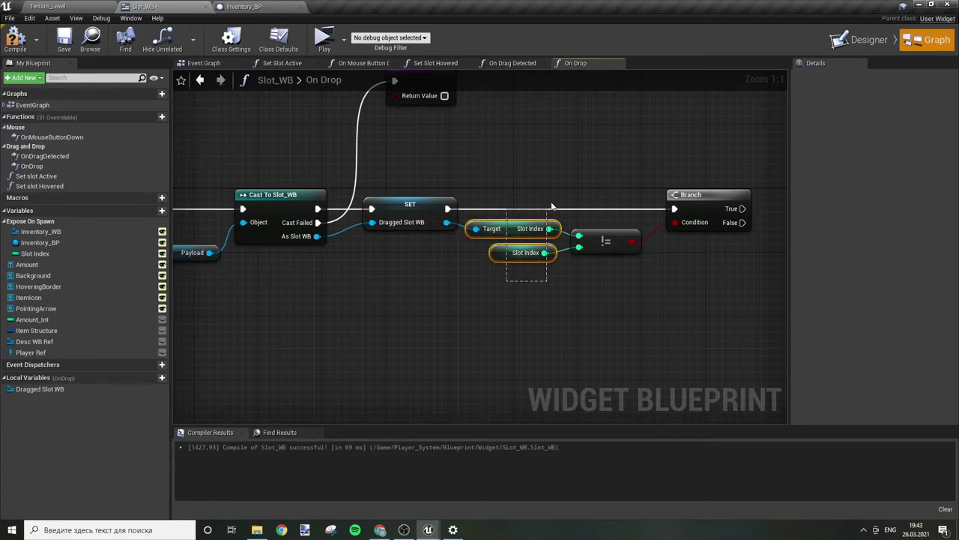
left_click_drag(544, 170, 549, 161)
left_click(554, 162)
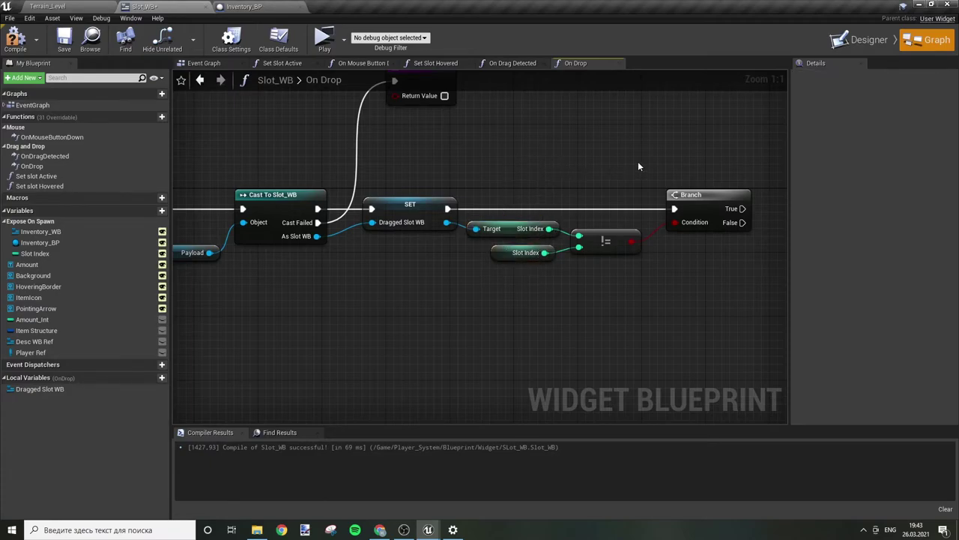
Step: Place an Inventory_BP getter in the On Drop graph near the Branch
right_click_drag(688, 150, 320, 191)
right_click_drag(431, 206, 480, 239)
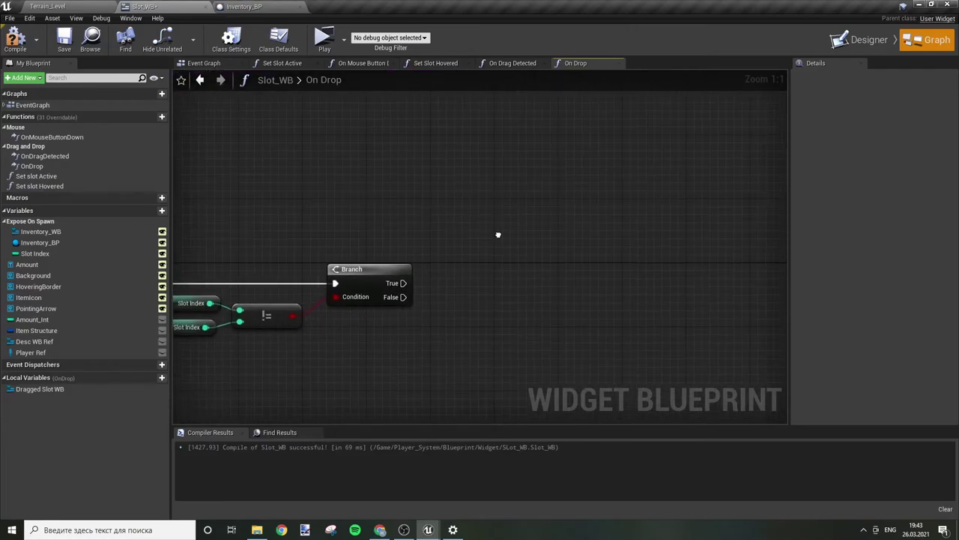
left_click_drag(404, 283, 500, 232)
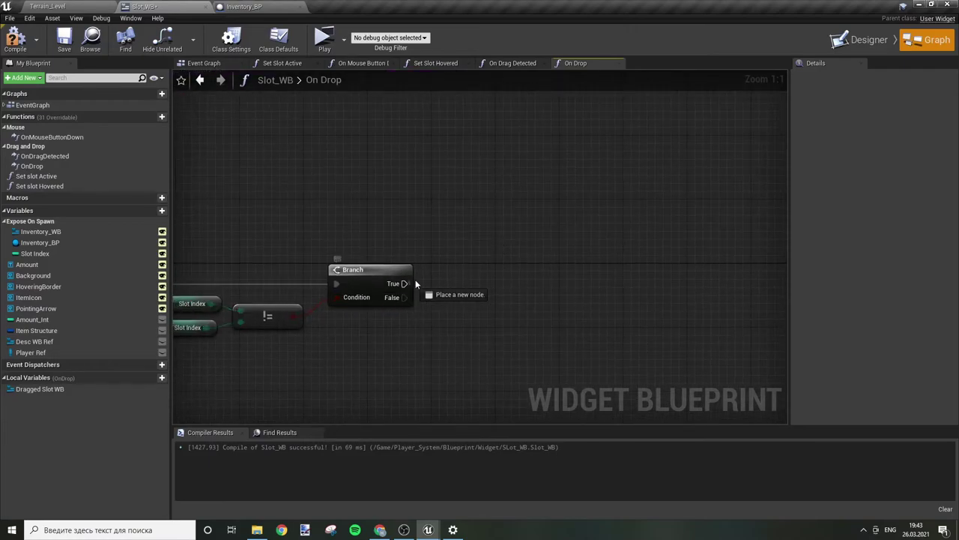
left_click(509, 209)
right_click(396, 167)
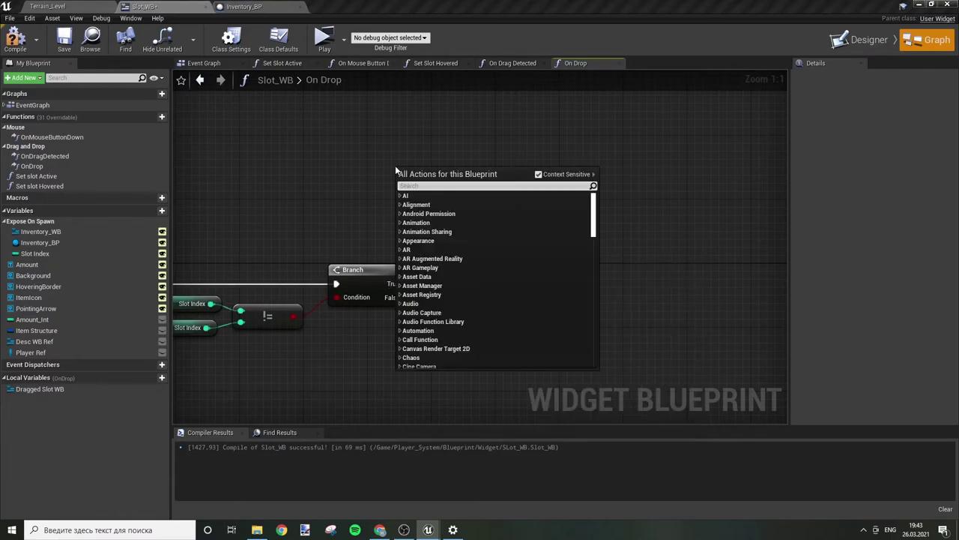
type("get")
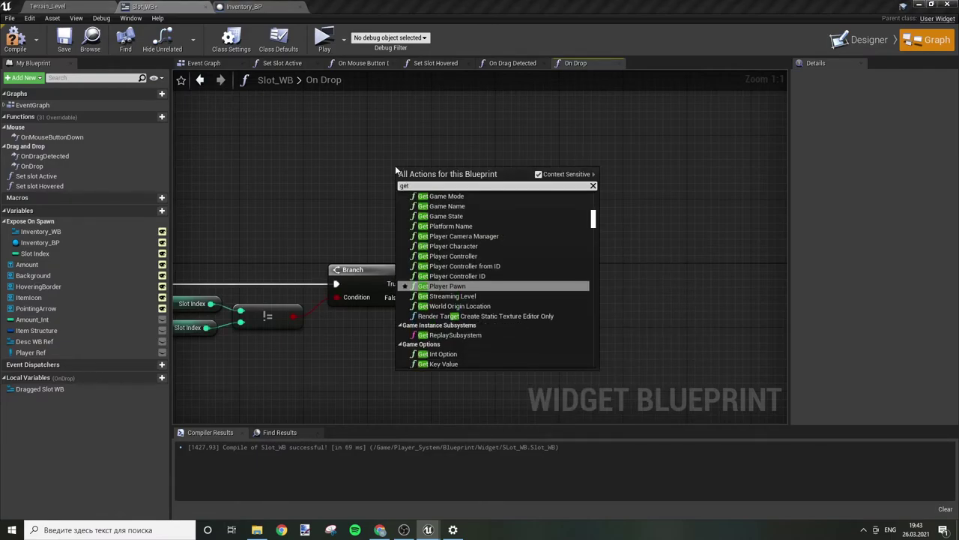
mouse_move(39, 242)
left_mouse_down("ctrl")
mouse_move(386, 173)
mouse_move(504, 203)
left_mouse_up("ctrl")
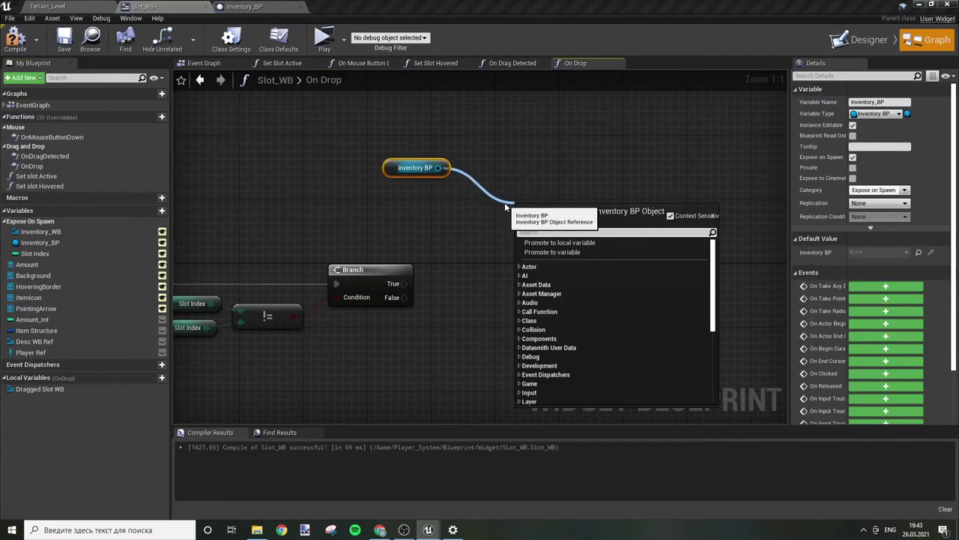
Step: Call Swap Item In Slot on Inventory BP from the Branch's True output
type("swap")
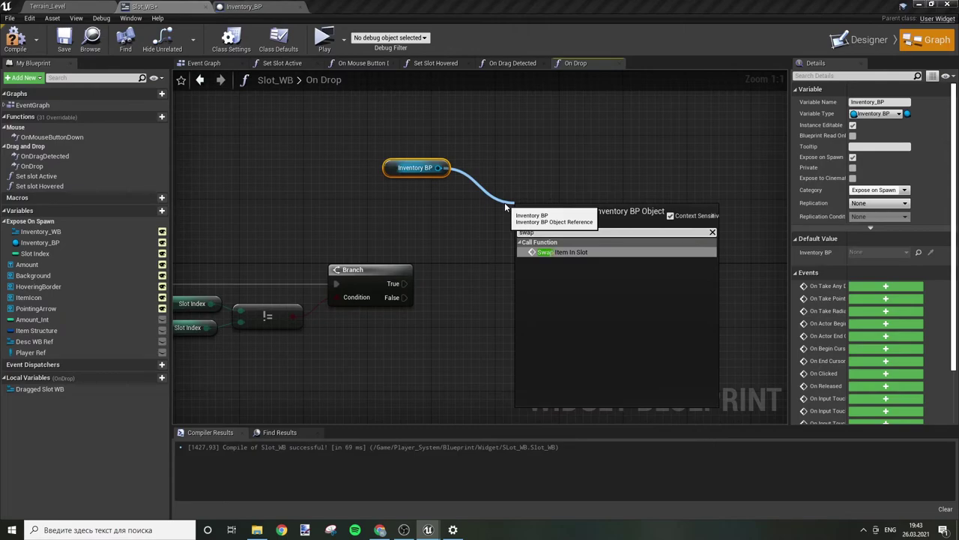
key("Return")
mouse_move(531, 234)
left_mouse_down()
mouse_move(556, 201)
mouse_move(404, 283)
left_mouse_up()
left_click_drag(563, 187, 595, 187)
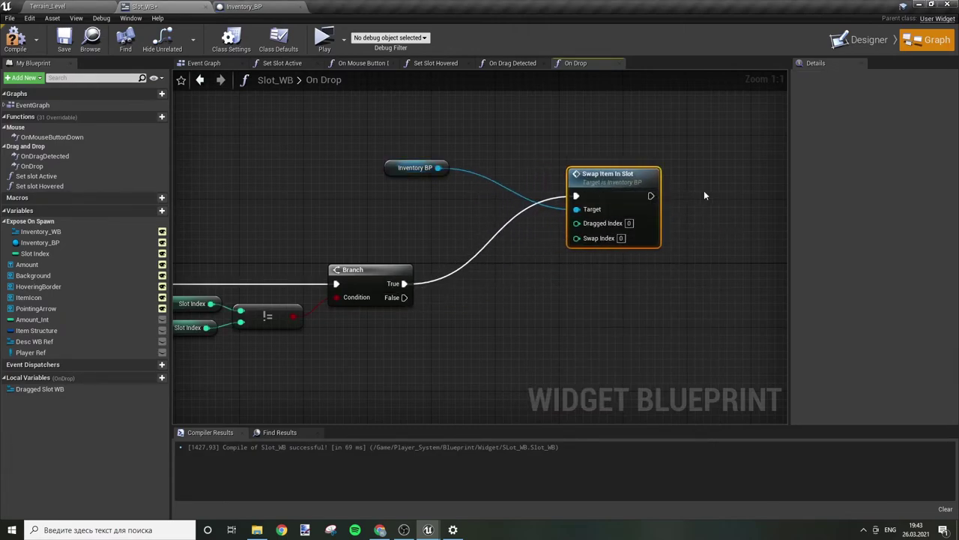
right_click_drag(704, 195, 503, 212)
left_click_drag(451, 212, 555, 217)
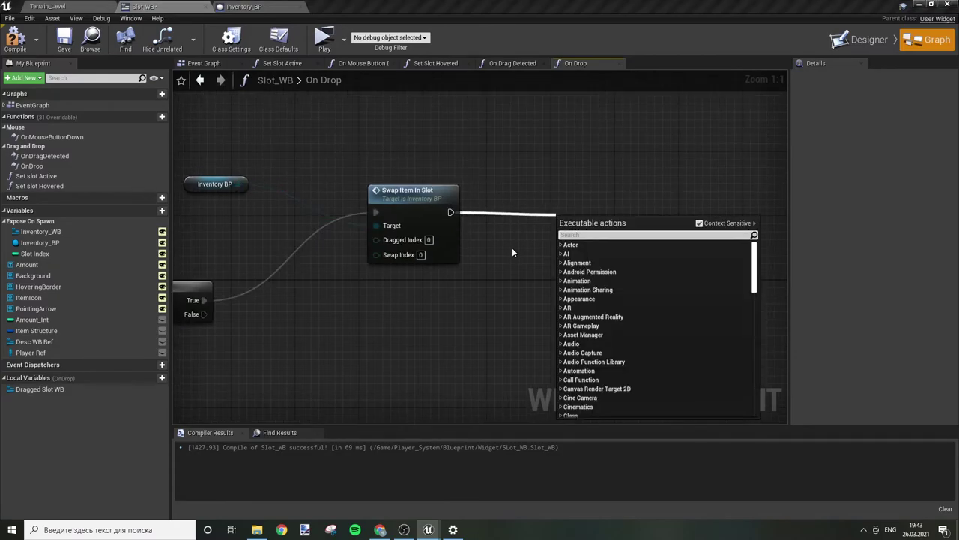
Step: Add Set Slot Hovered and Set Slot Active calls, both unchecked, after Swap Item In Slot
left_click(132, 175)
left_click_drag(36, 185, 451, 213)
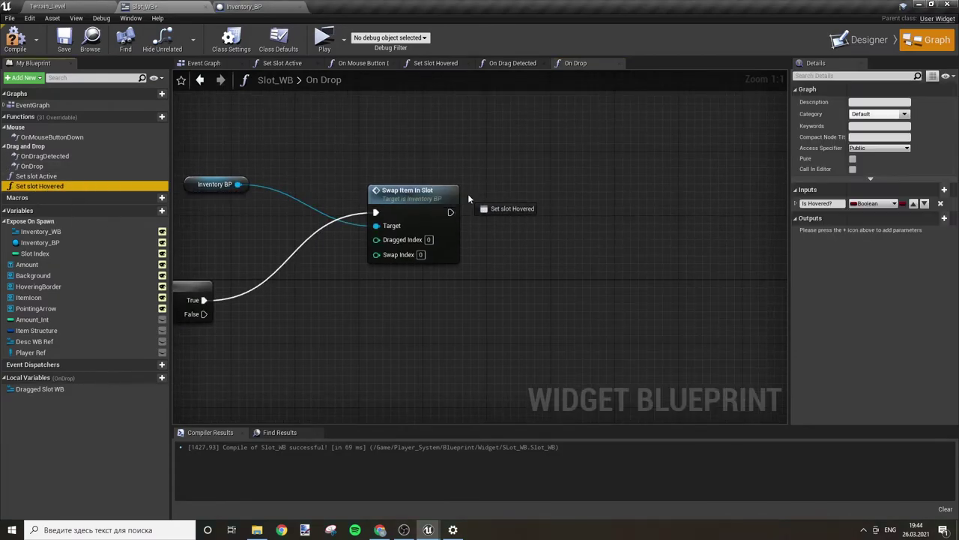
left_click_drag(524, 190, 539, 191)
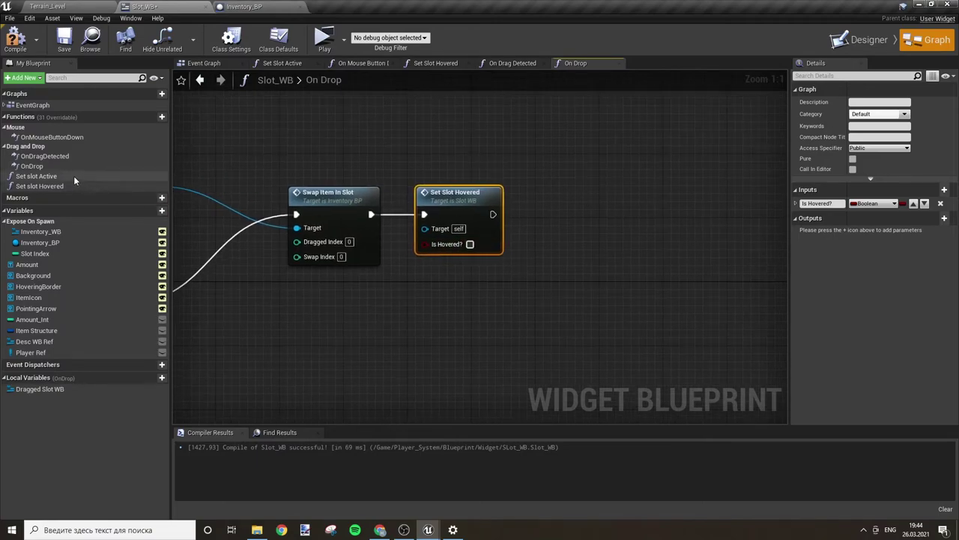
mouse_move(73, 180)
left_mouse_down()
mouse_move(514, 209)
mouse_move(495, 215)
left_mouse_up()
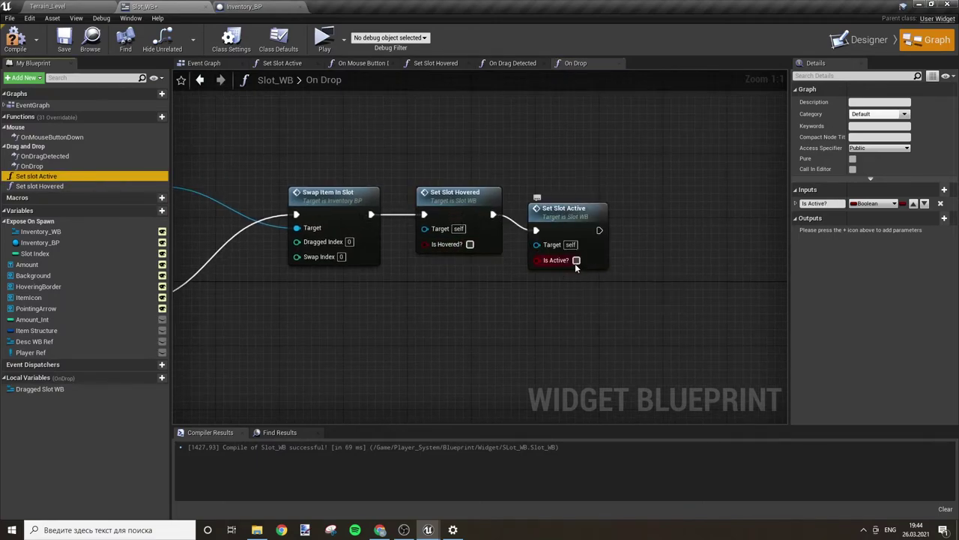
left_click_drag(578, 217, 585, 202)
left_click(569, 173)
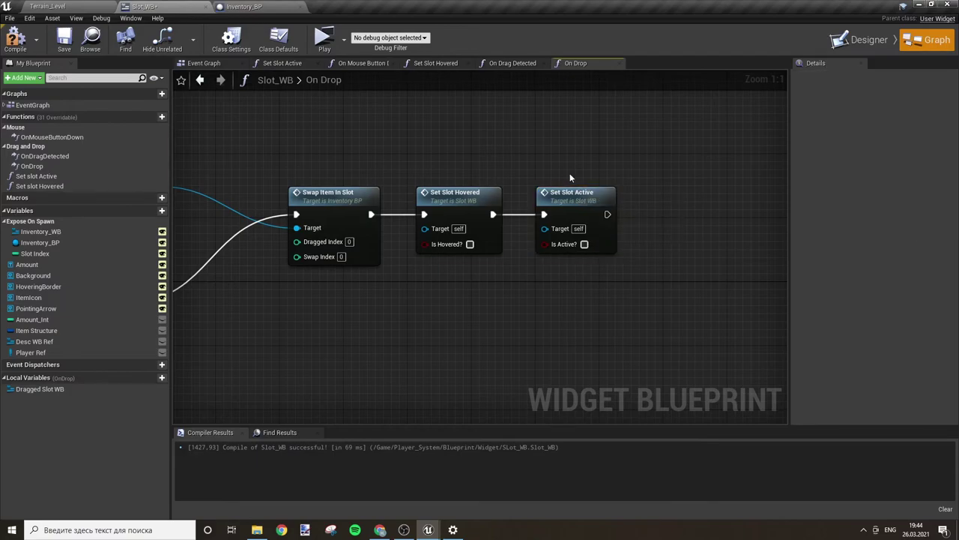
Step: Inspect the Set Slot Active function and Event Graph, then return to On Drop
right_click_drag(383, 169, 547, 168)
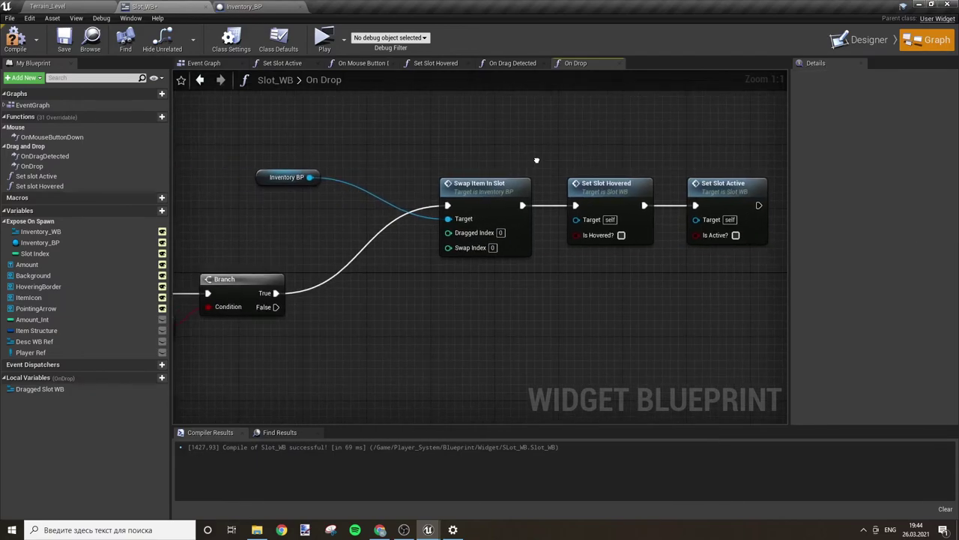
left_click(266, 181)
left_click(705, 195)
double_click(706, 196)
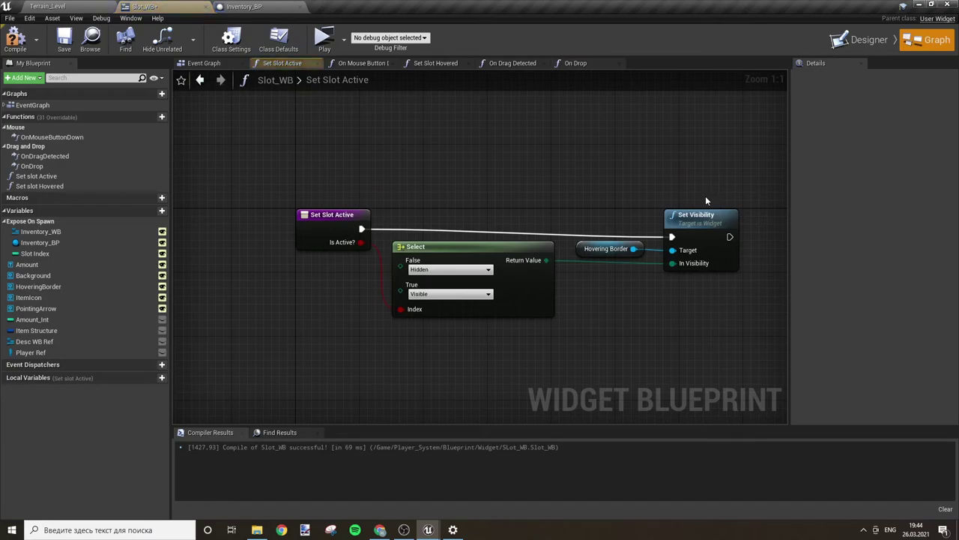
left_click(217, 63)
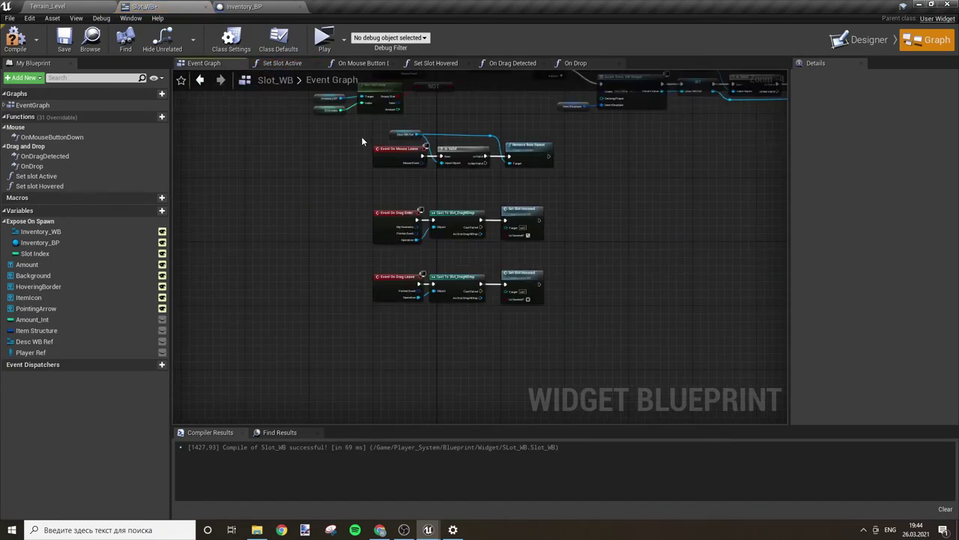
left_click(560, 64)
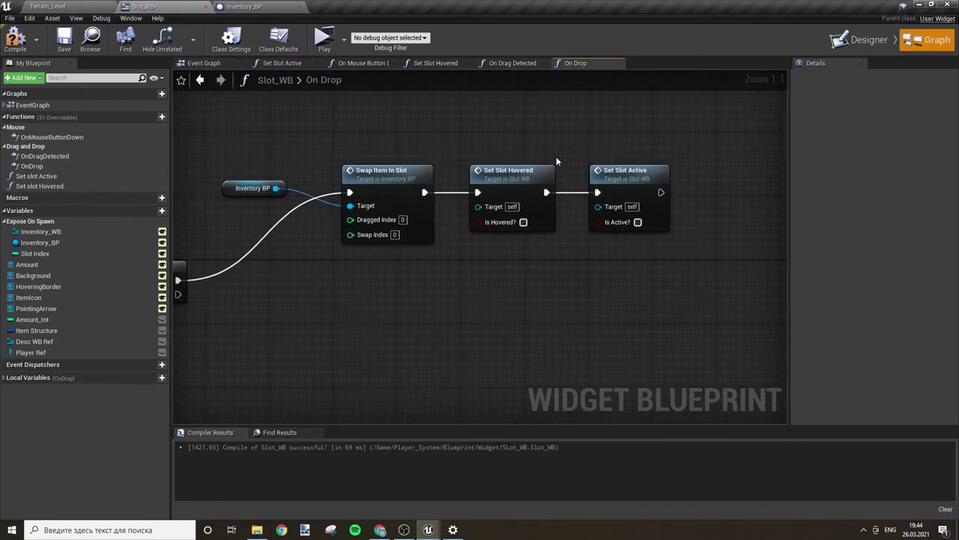
scroll(562, 160, "down", 1)
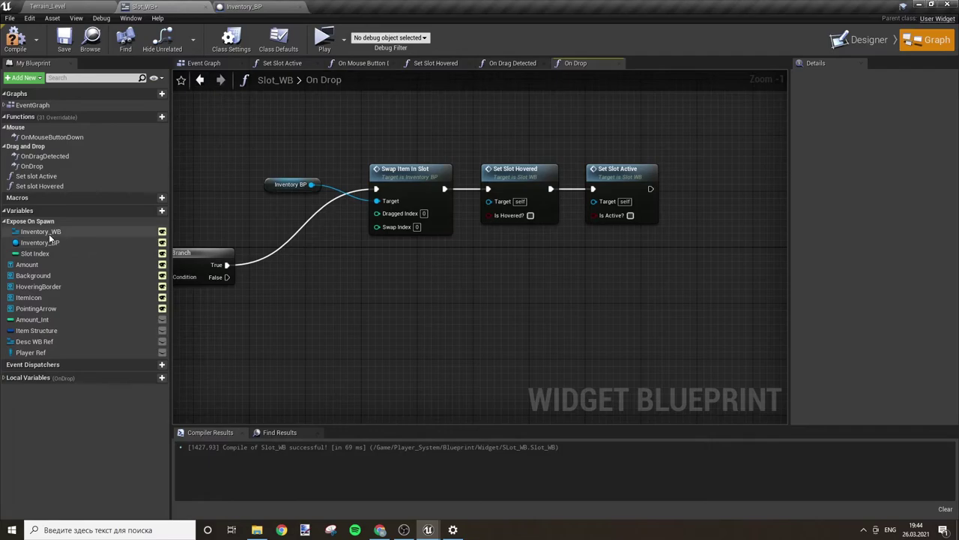
Step: Add an Inventory_WB getter feeding Set Selected Slot with Unselect All checked
mouse_move(42, 232)
left_mouse_down()
mouse_move(567, 123)
mouse_move(613, 128)
mouse_move(705, 173)
left_mouse_up()
key("Escape")
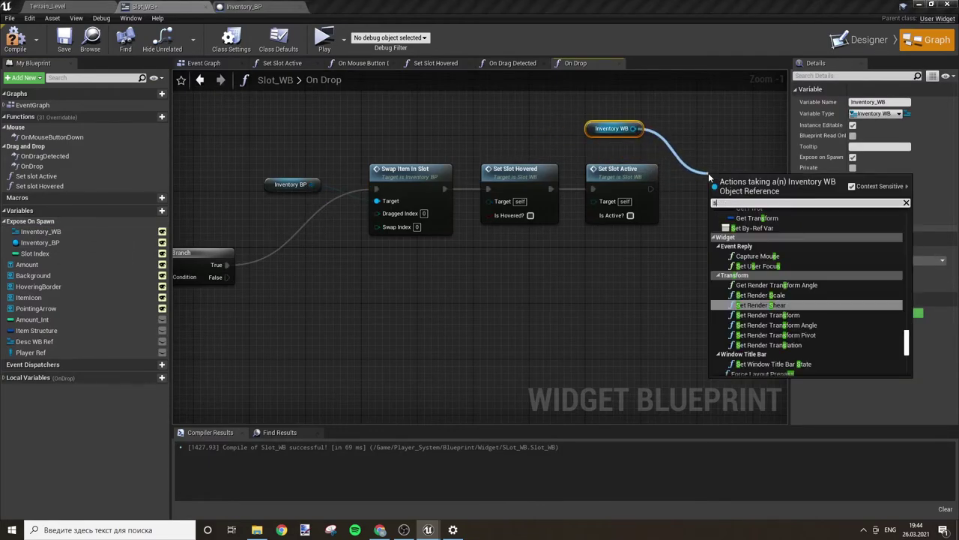
type("set sel")
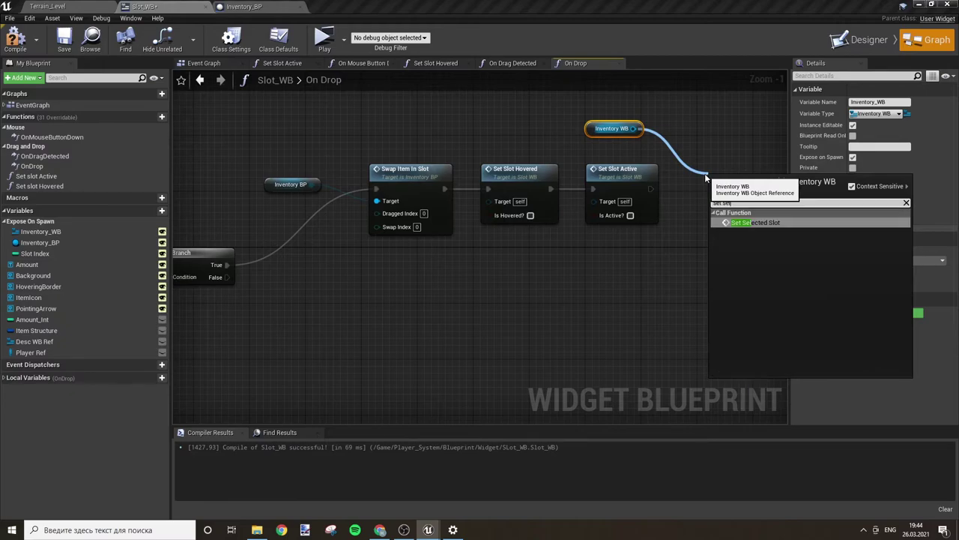
left_click(773, 234)
left_click(762, 241)
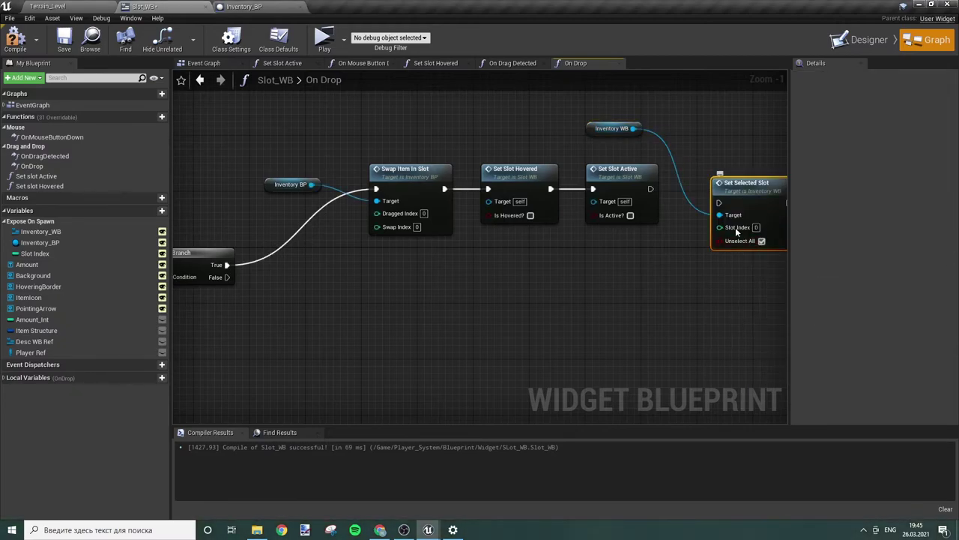
left_click_drag(720, 192, 683, 178)
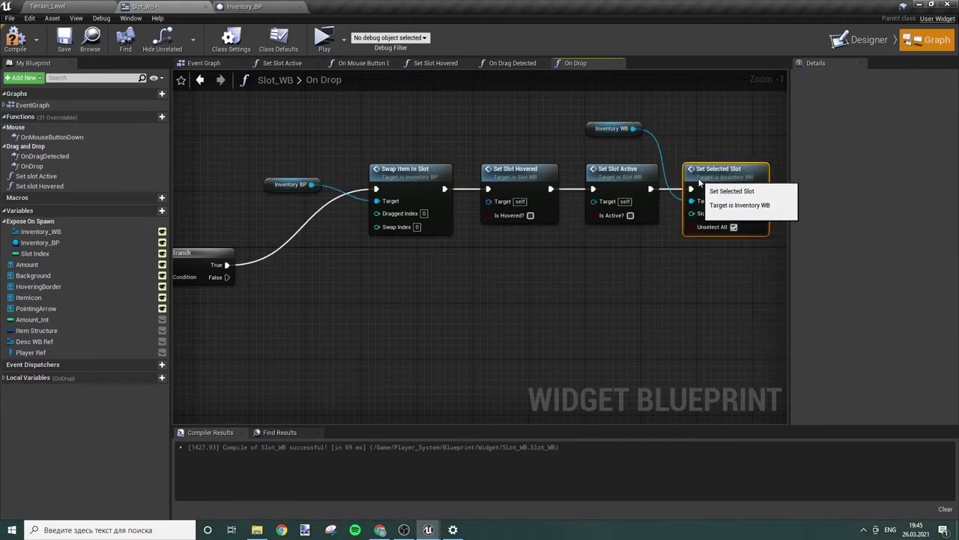
right_click_drag(621, 138, 512, 113)
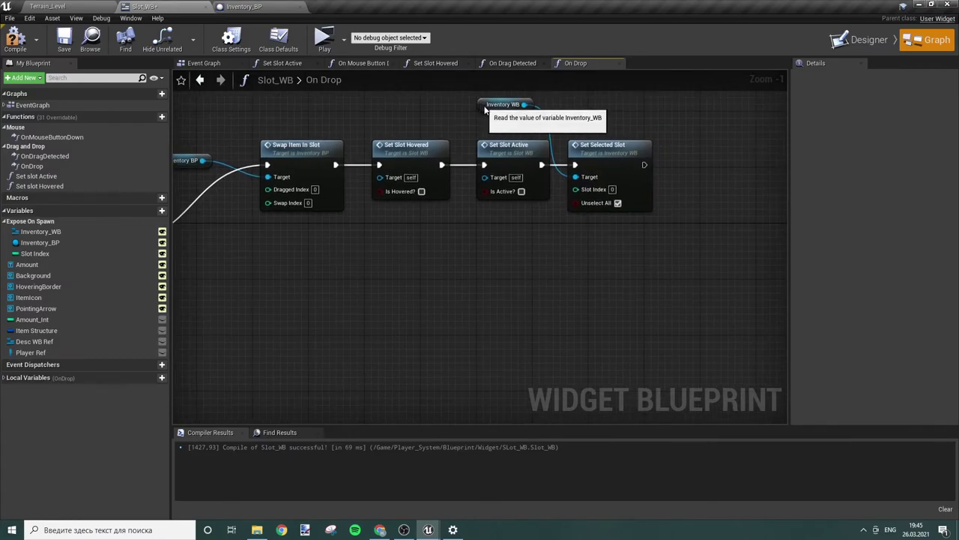
left_click_drag(509, 105, 523, 126)
left_click(619, 139)
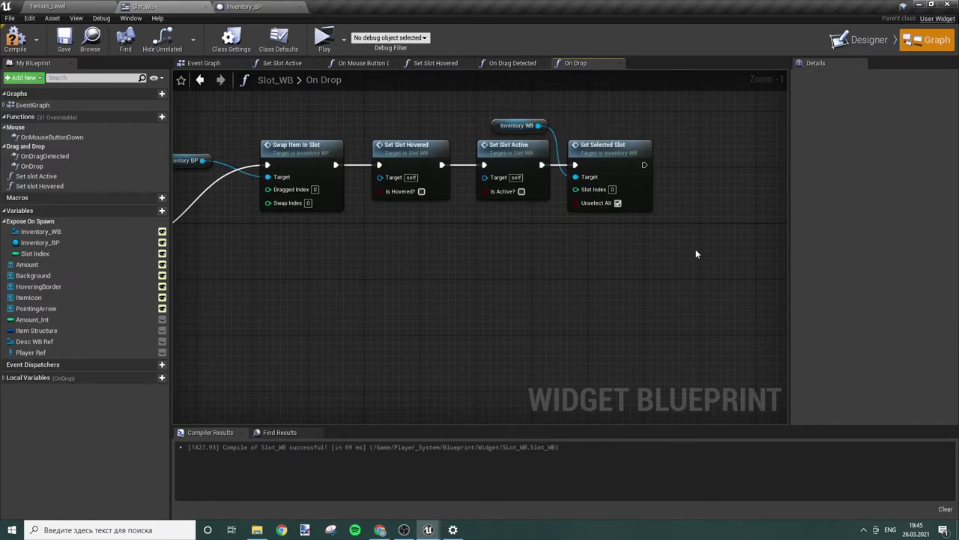
Step: Delete the Set Slot Active node from the chain
right_click_drag(563, 272, 611, 315)
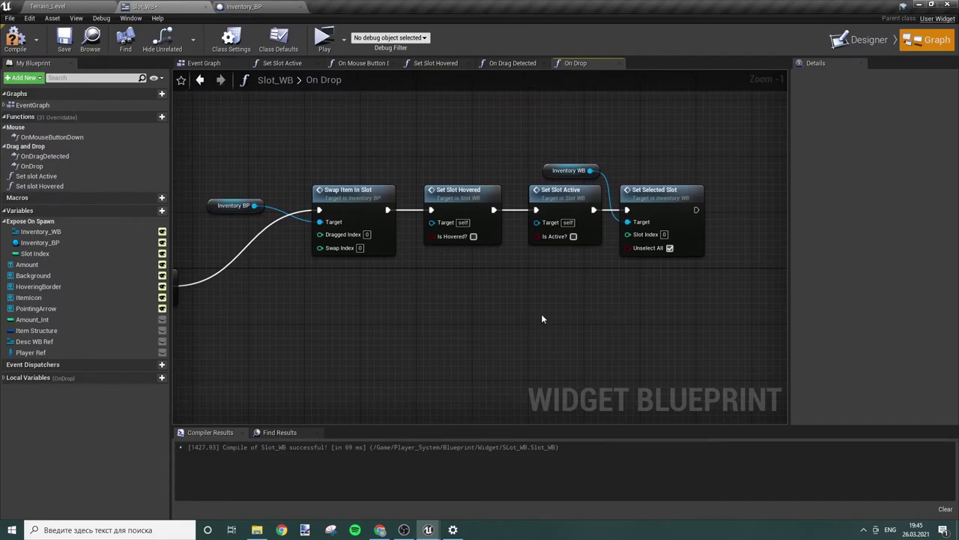
right_click_drag(404, 299, 477, 299)
left_click(637, 207)
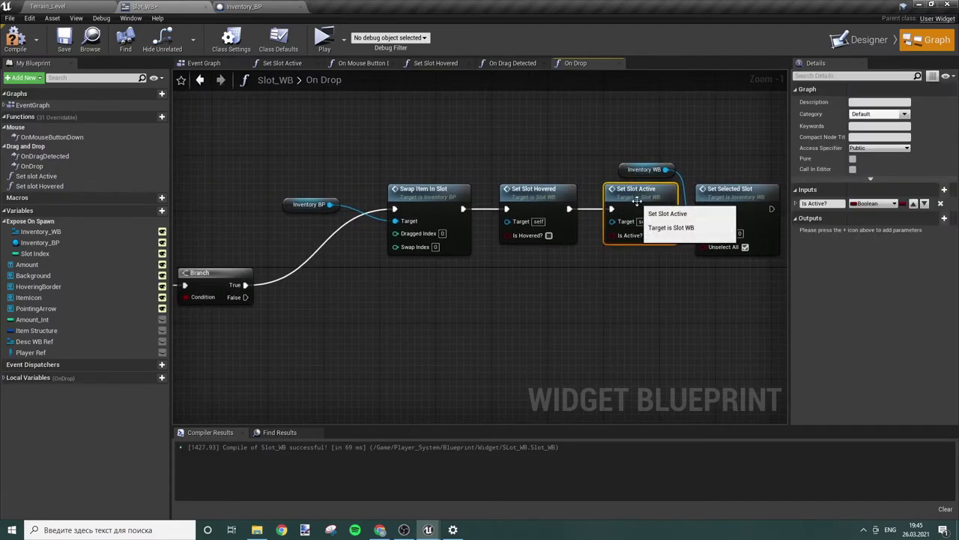
key("Delete")
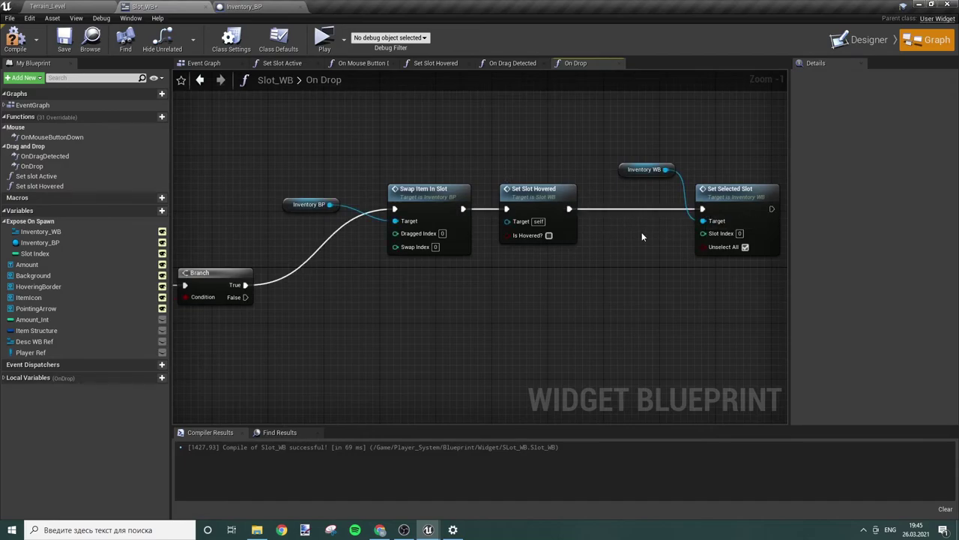
Step: Move Set Selected Slot and its Inventory WB getter left next to Set Slot Hovered
left_click_drag(566, 132, 734, 201)
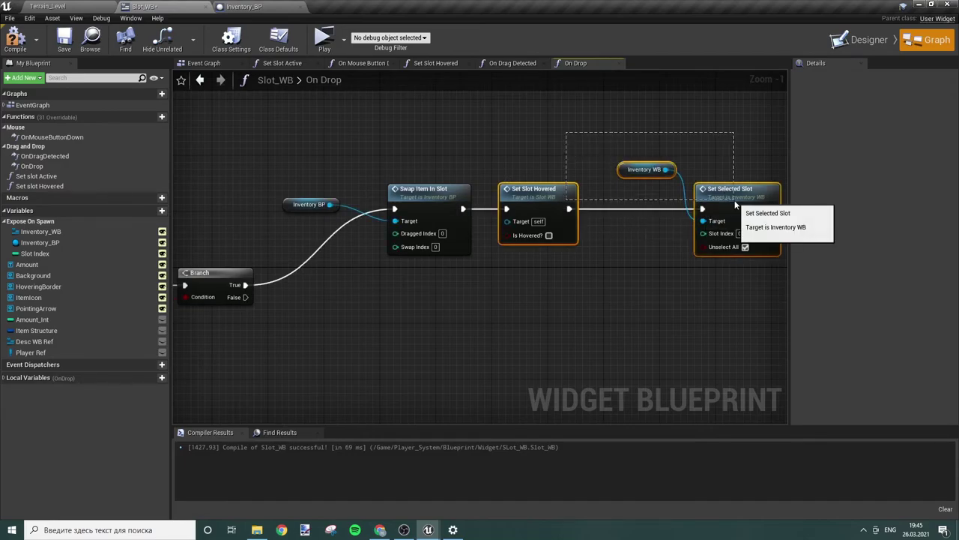
mouse_move(601, 151)
left_mouse_down()
mouse_move(731, 201)
mouse_move(637, 194)
left_mouse_up()
left_click(652, 166)
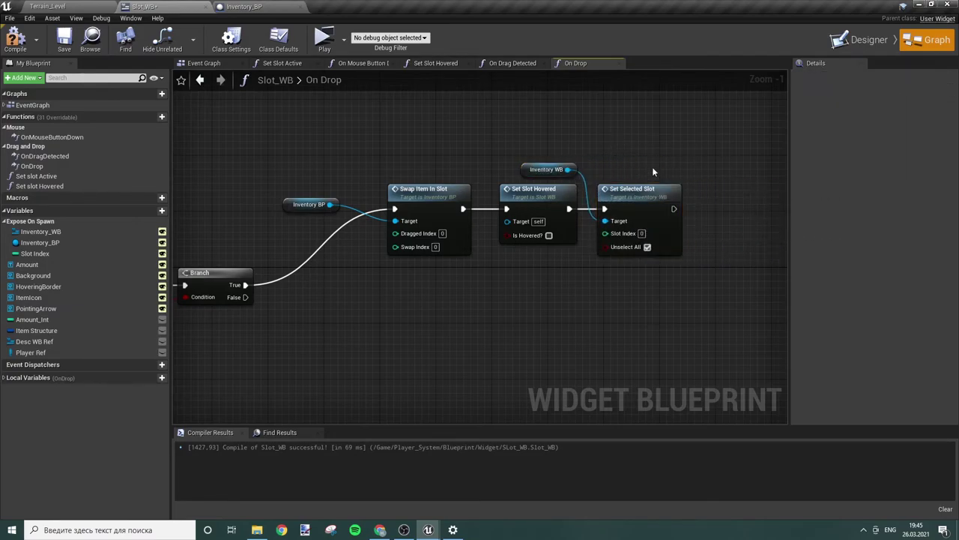
left_click_drag(533, 170, 531, 176)
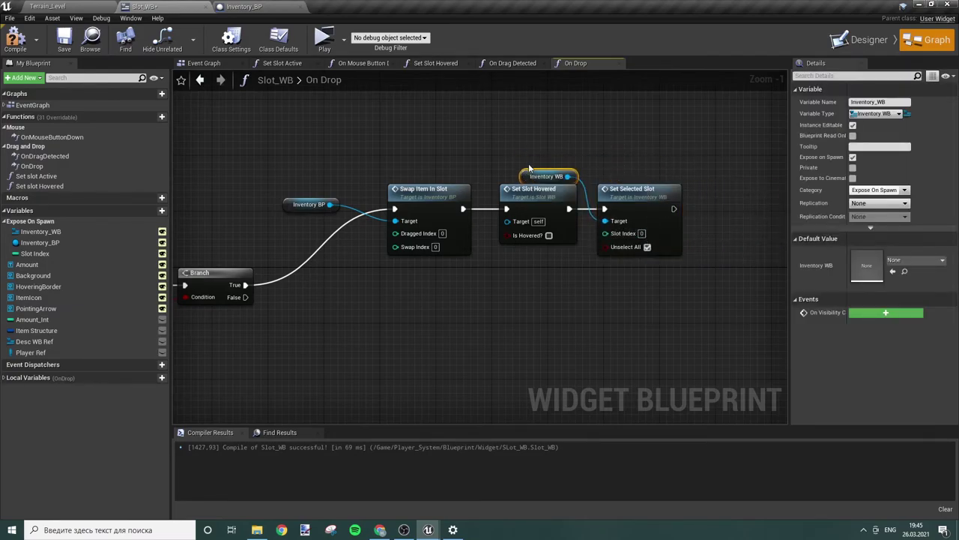
left_click(498, 137)
Step: Feed the Dragged Slot WB getter's Slot Index into Swap Item In Slot's Dragged Index
mouse_move(412, 290)
right_mouse_down()
mouse_move(720, 289)
mouse_move(510, 299)
right_mouse_up()
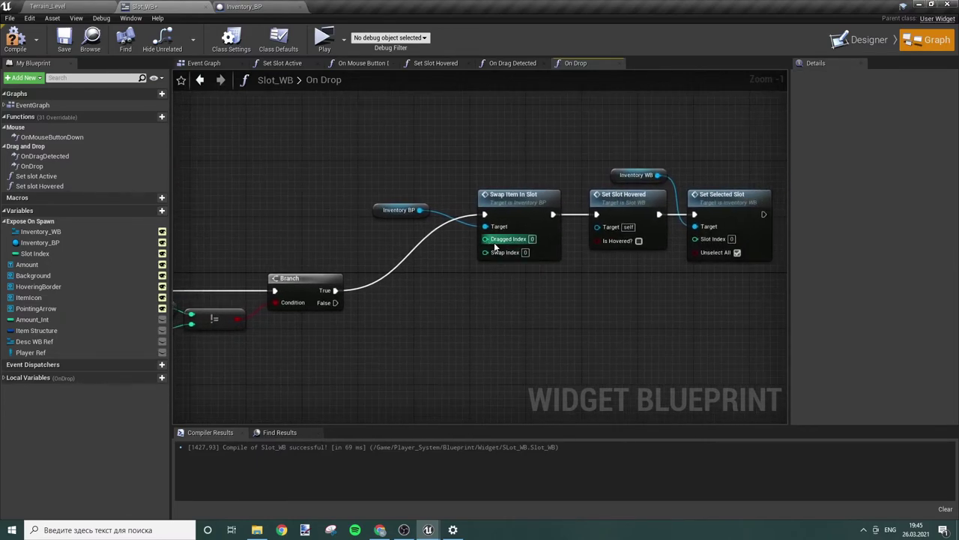
right_click_drag(313, 271, 424, 246)
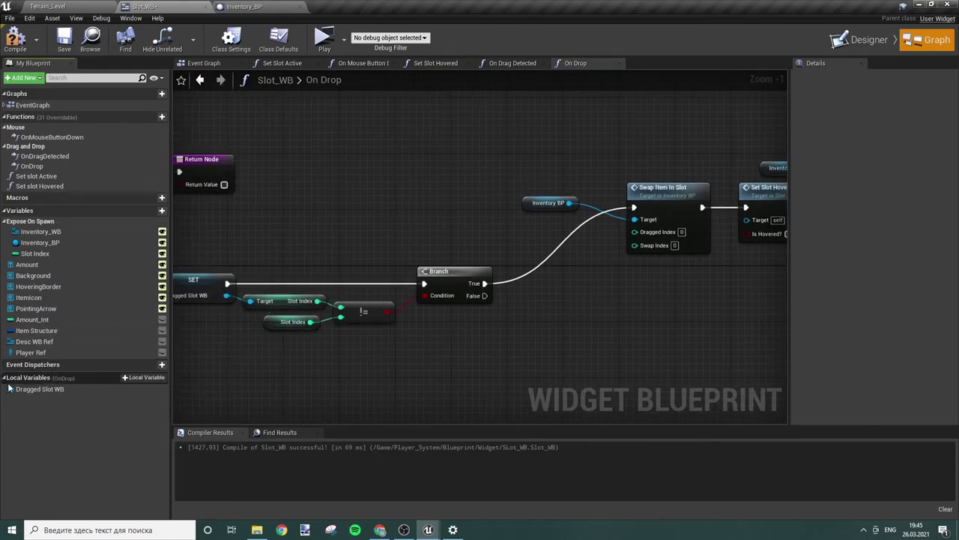
left_click_drag(10, 387, 99, 377)
left_click_drag(386, 225, 484, 234)
left_click(450, 261)
type("slo")
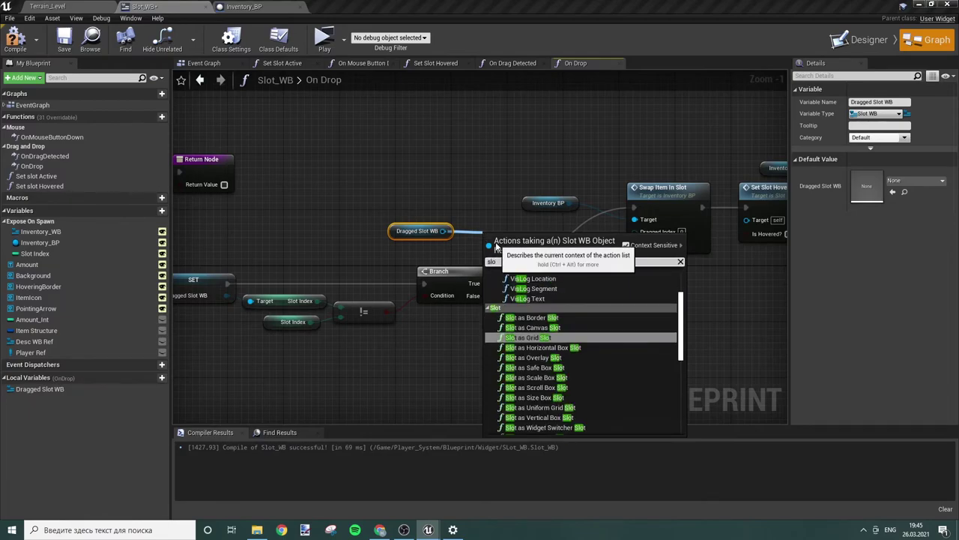
type(" ind")
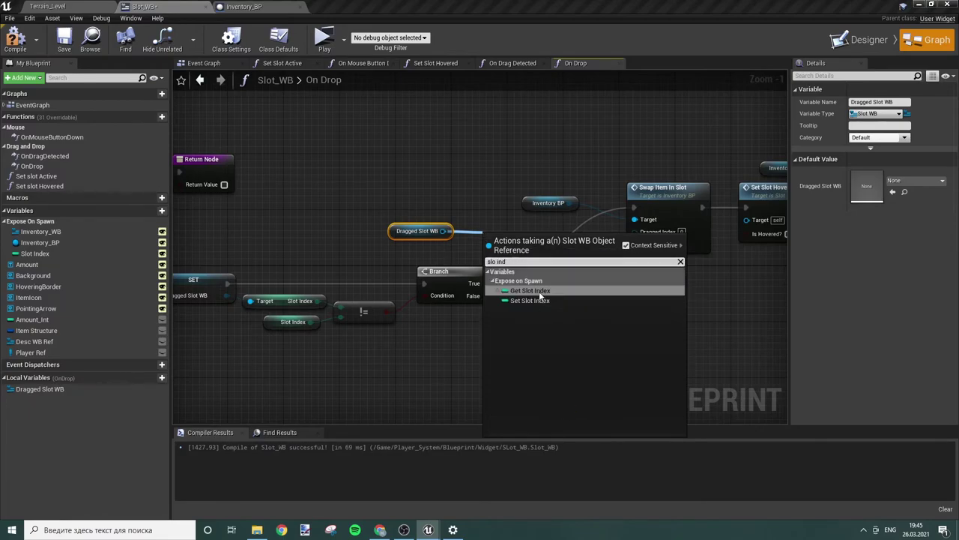
left_click(538, 293)
left_click_drag(555, 238, 639, 232)
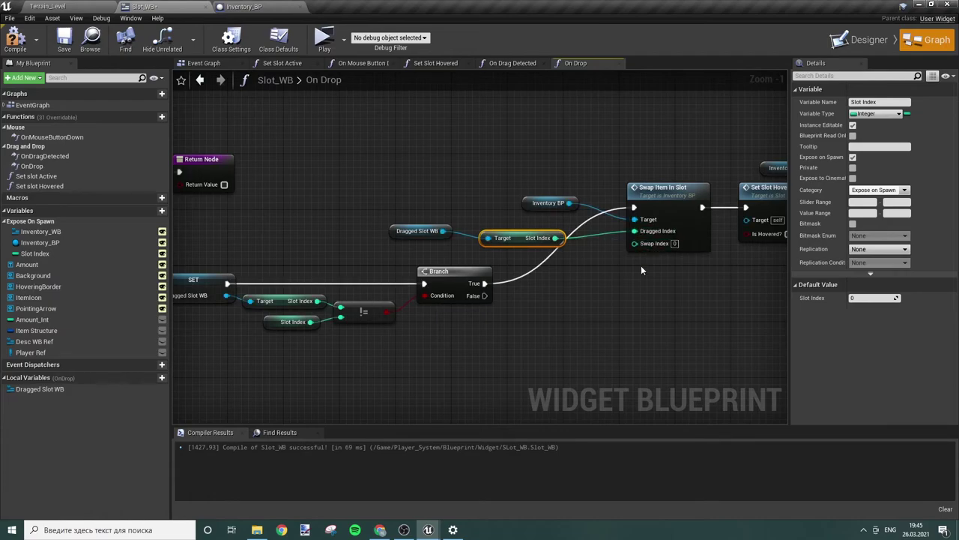
left_click_drag(512, 242, 547, 234)
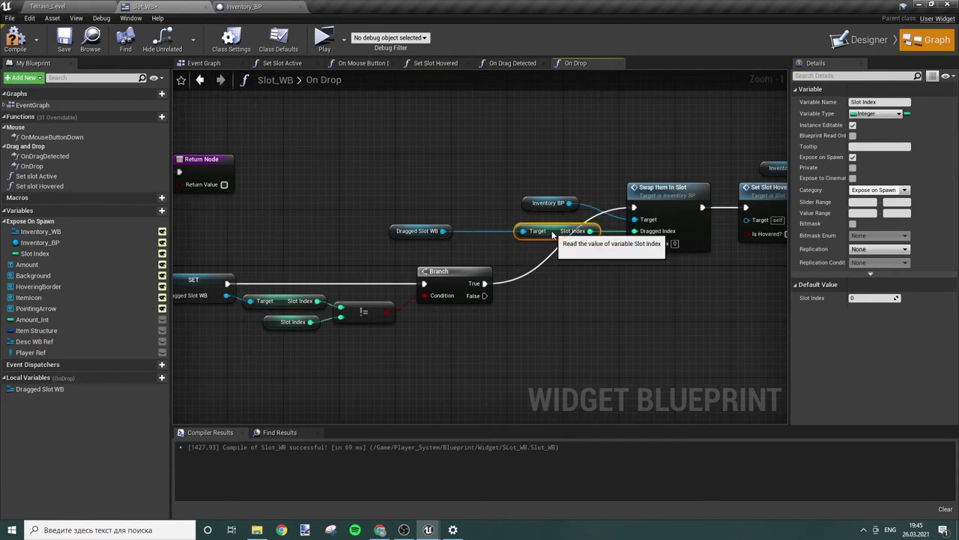
left_click_drag(400, 238, 435, 238)
left_click(97, 210)
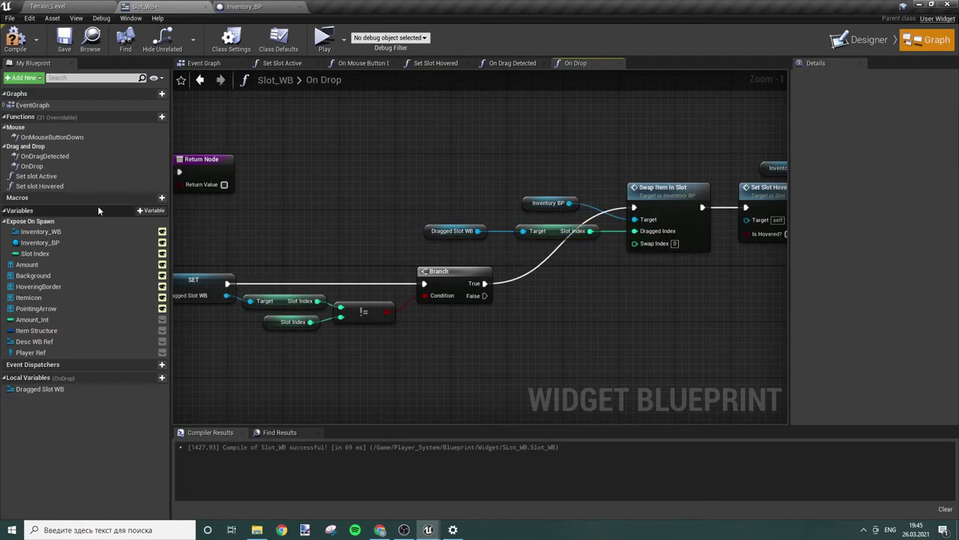
Step: Wire this slot's own Slot Index into the Swap Index input
mouse_move(45, 256)
left_mouse_down()
mouse_move(642, 249)
mouse_move(634, 242)
left_mouse_up()
left_click(716, 289)
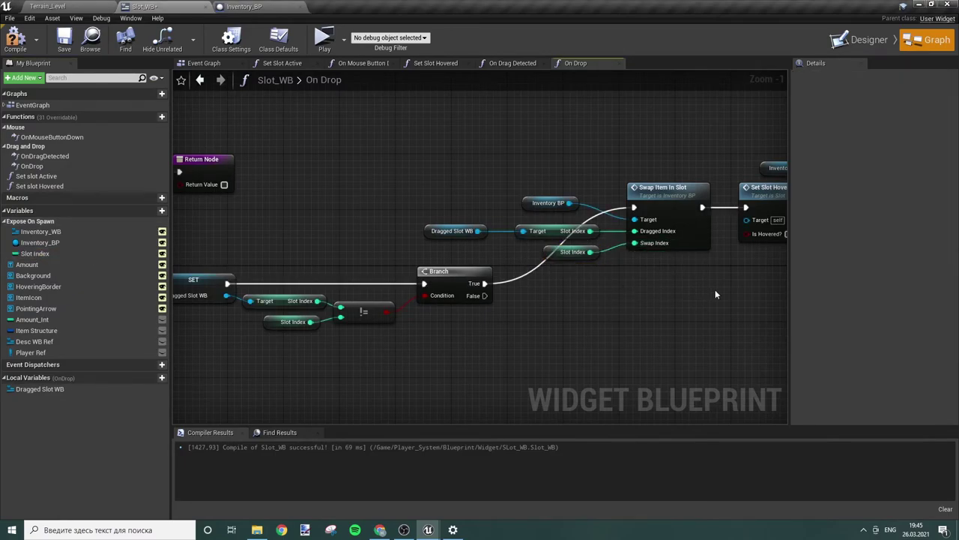
mouse_move(715, 289)
right_mouse_down()
mouse_move(545, 292)
mouse_move(526, 276)
mouse_move(491, 276)
right_mouse_up()
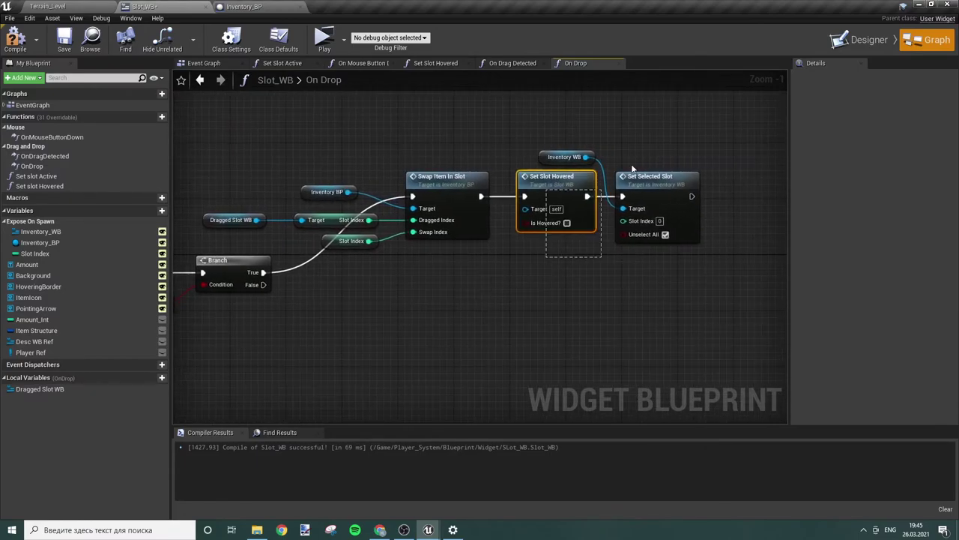
left_click_drag(631, 168, 666, 127)
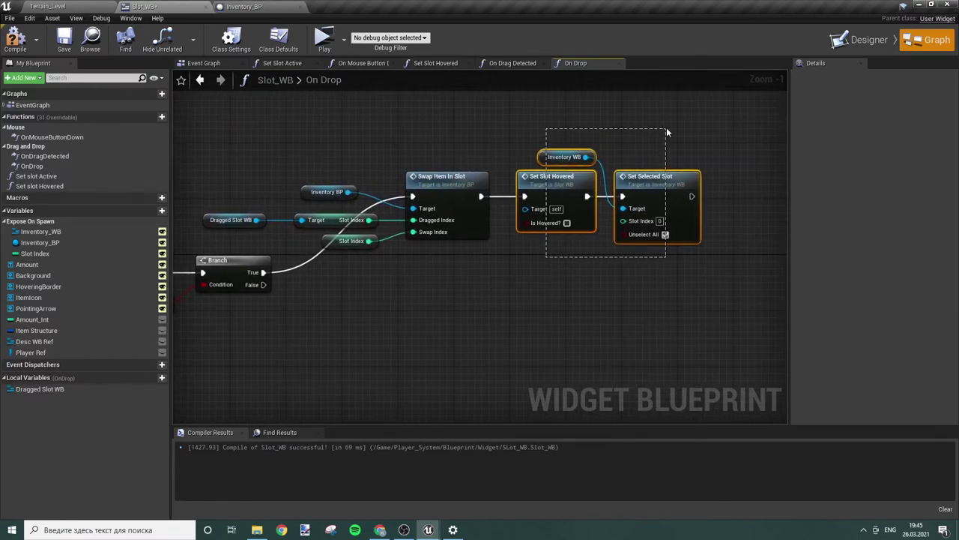
left_click(358, 296)
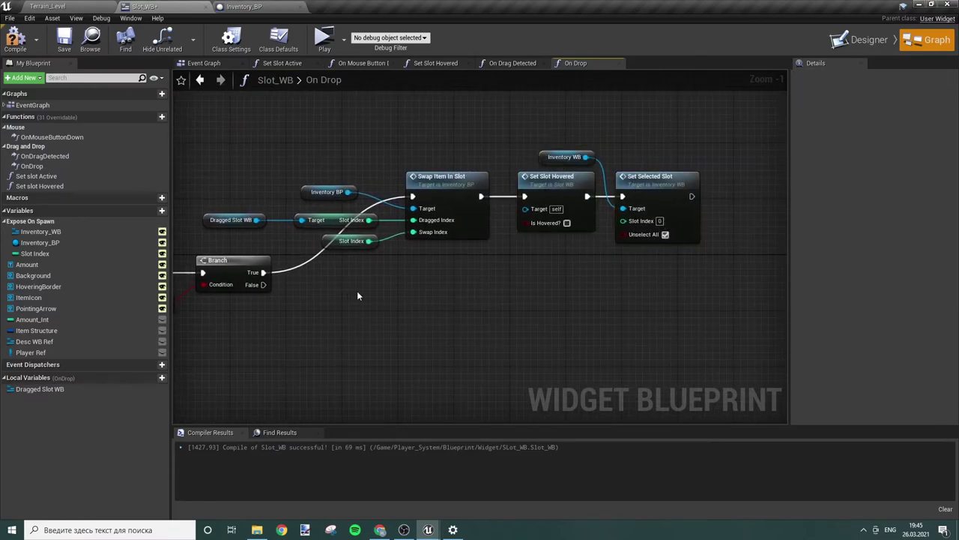
left_click(553, 198)
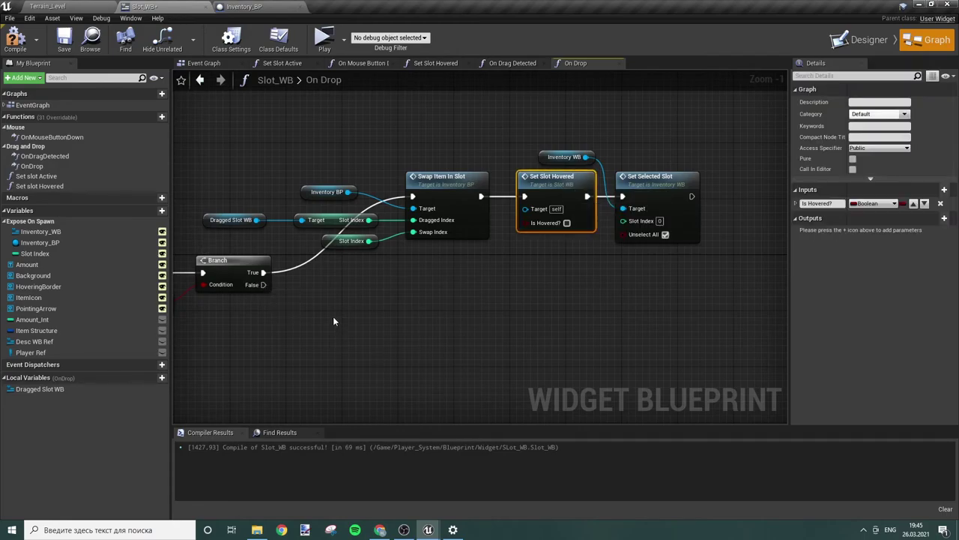
Step: Connect Branch False and Set Selected Slot to the Return Node, then compile and save Slot_WB
mouse_move(333, 321)
right_mouse_down()
mouse_move(627, 297)
mouse_move(365, 284)
mouse_move(582, 345)
right_mouse_up()
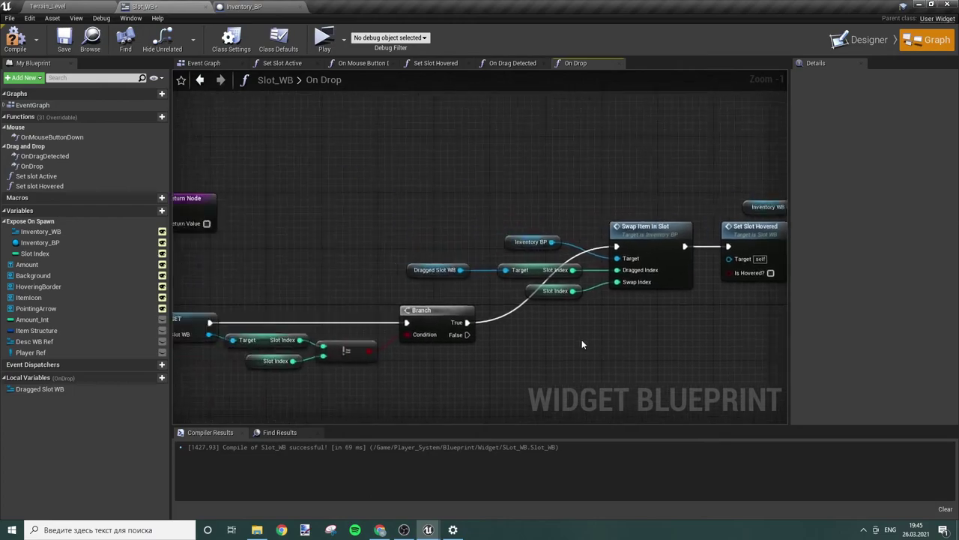
left_click_drag(208, 212, 658, 299)
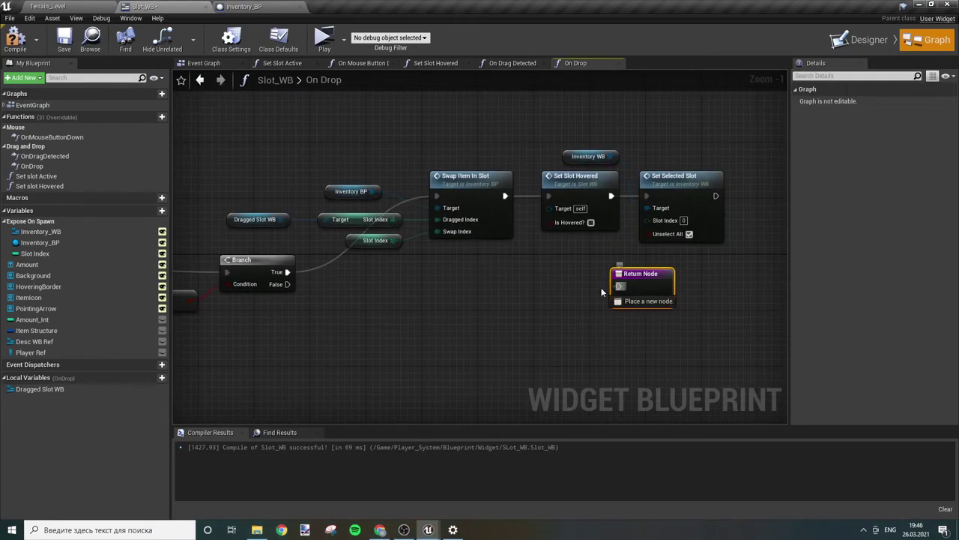
left_click_drag(601, 293, 772, 290)
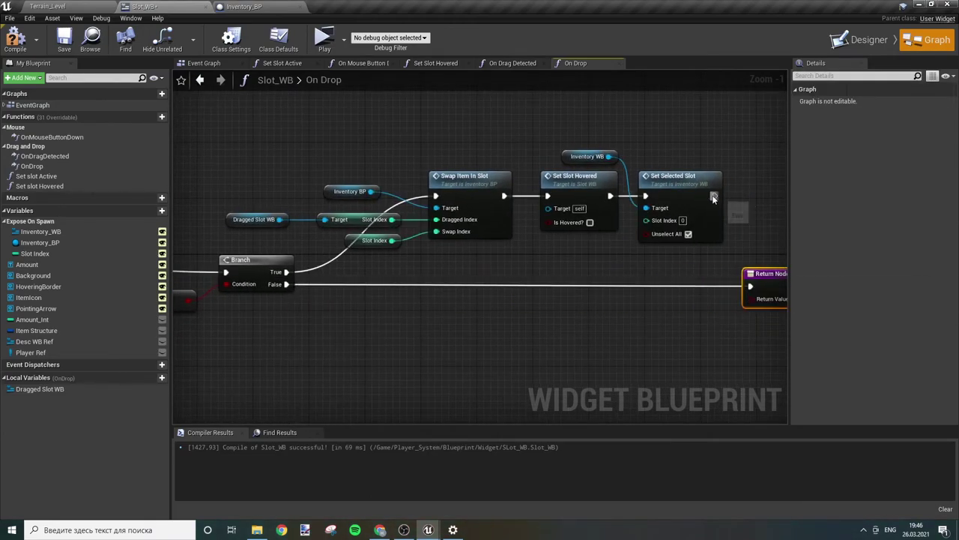
left_click_drag(714, 197, 751, 285)
mouse_move(678, 277)
right_mouse_down()
mouse_move(619, 273)
mouse_move(672, 278)
right_mouse_up()
left_click(9, 46)
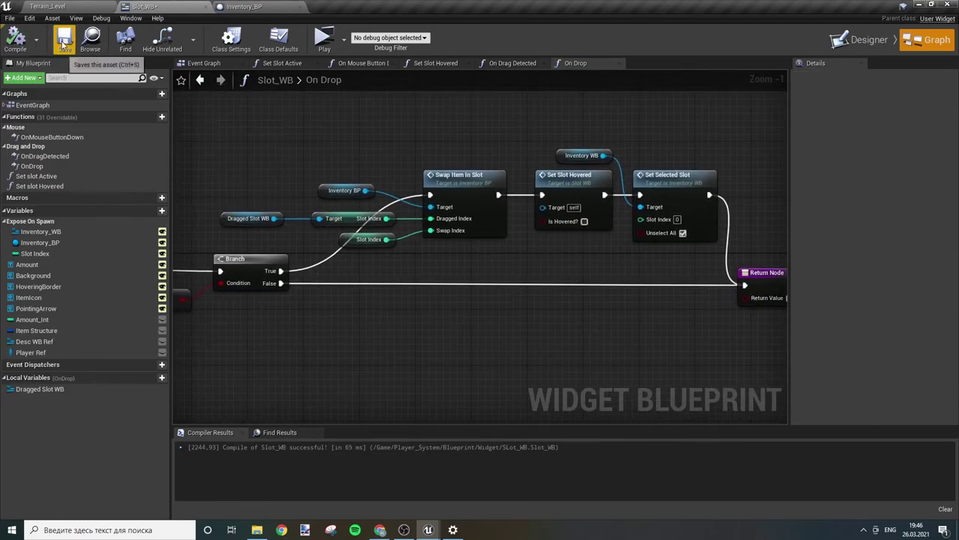
left_click(330, 42)
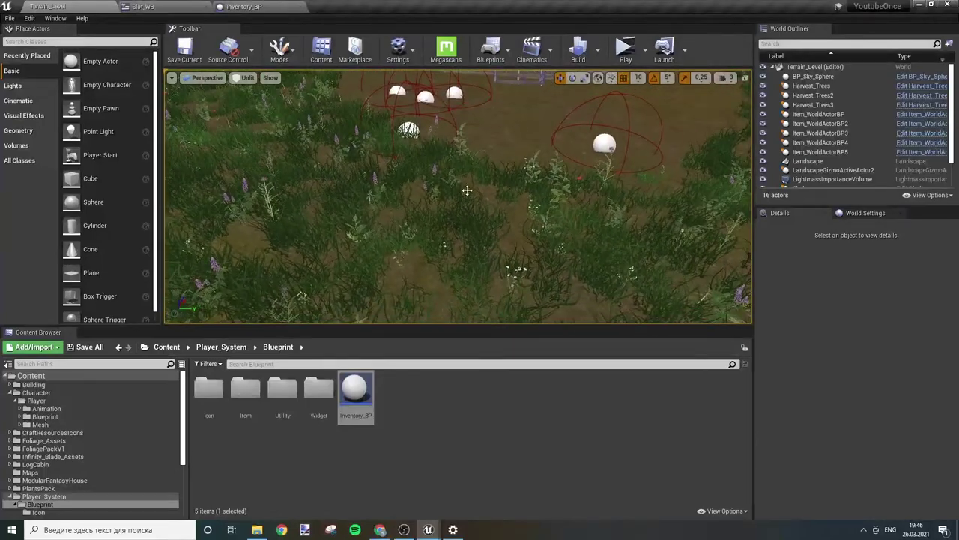
Step: Place a Player Start in Terrain_Level, spawn from Default Player Start, and play with Alt+P
left_click_drag(184, 189, 429, 210)
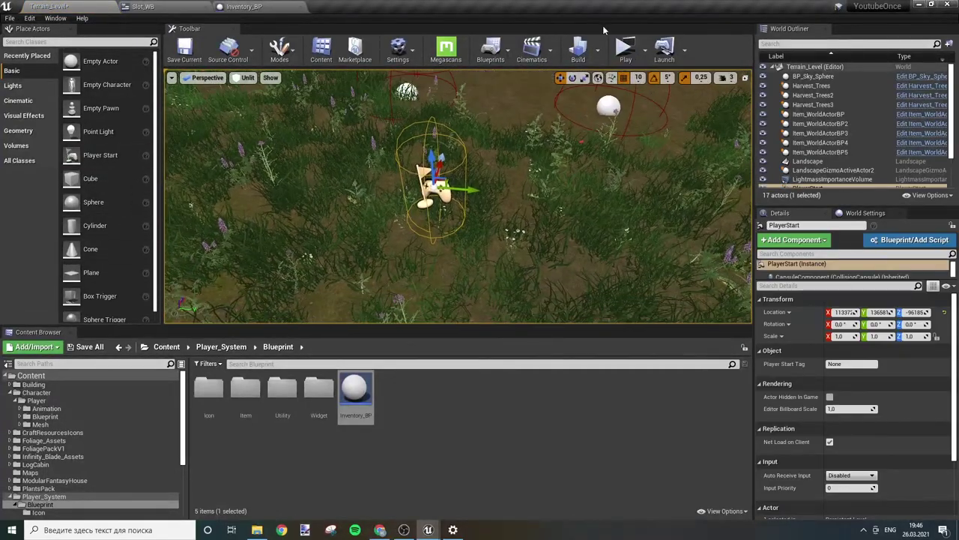
left_click(644, 50)
left_click(674, 195)
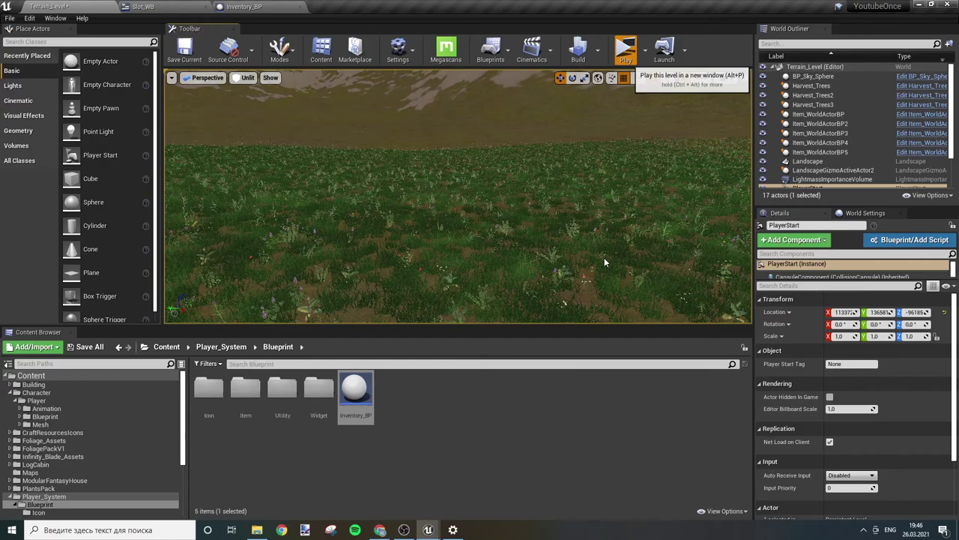
key("alt+p")
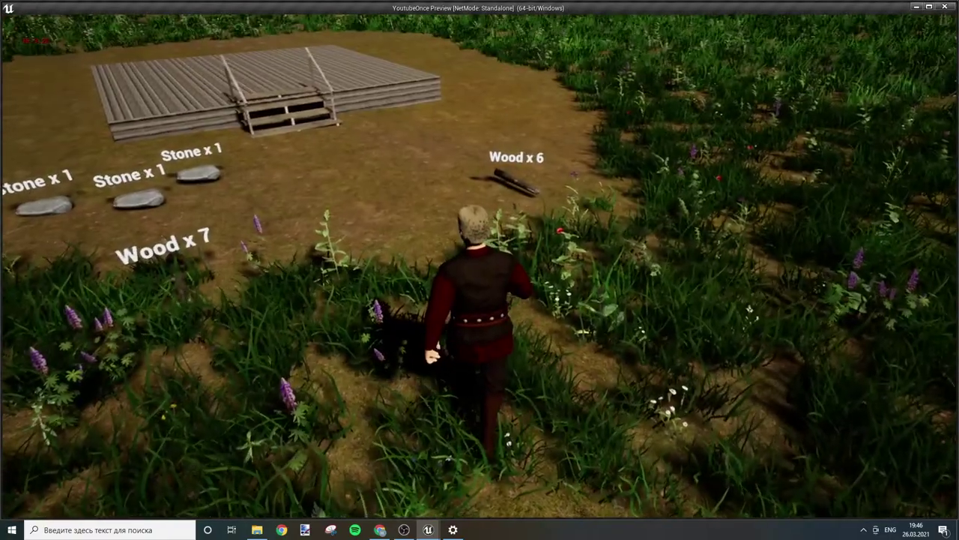
Step: Collect the Wood x 6 pickup and swap wood stacks between inventory slots
key("w")
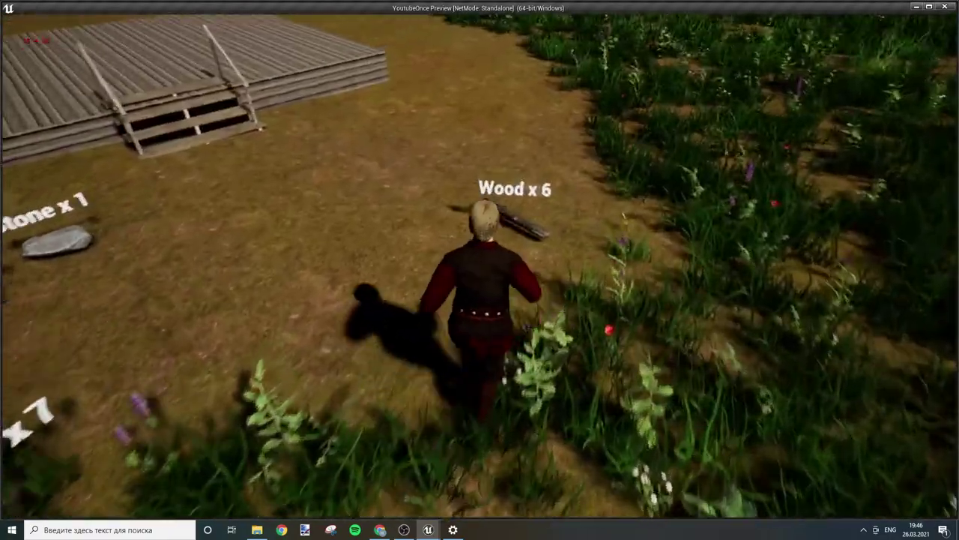
key("e")
key("i")
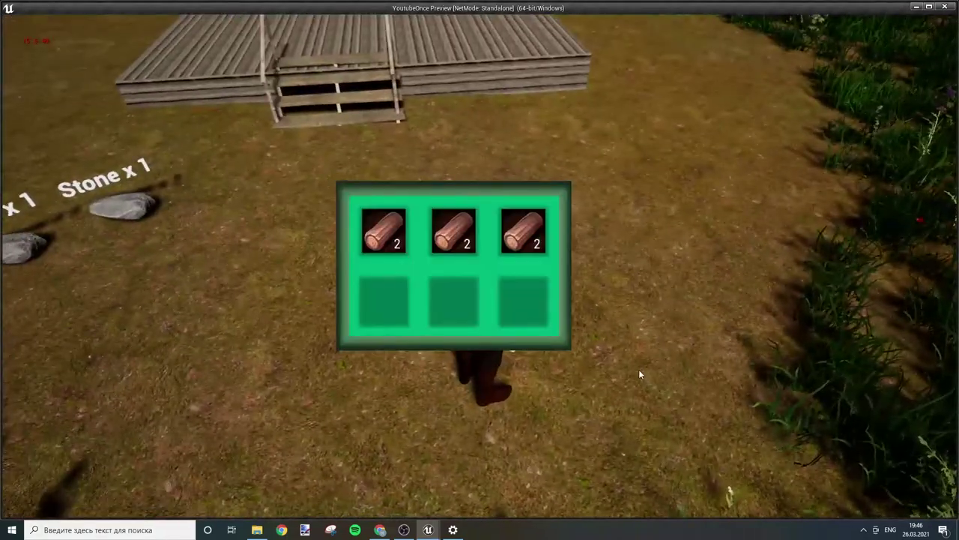
mouse_move(524, 231)
left_mouse_down()
mouse_move(554, 338)
mouse_move(460, 328)
mouse_move(450, 315)
mouse_move(366, 311)
mouse_move(542, 252)
mouse_move(426, 337)
left_mouse_up()
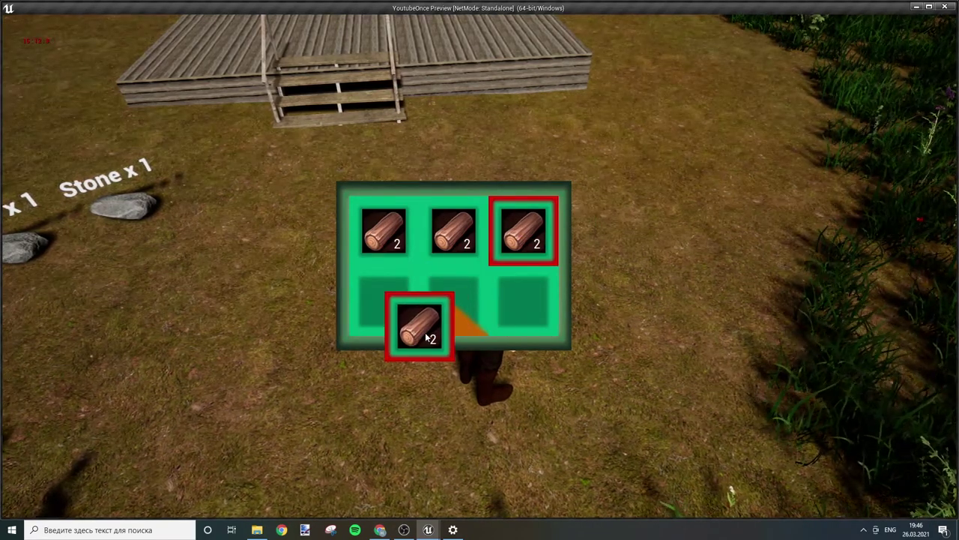
left_click_drag(432, 283, 463, 266)
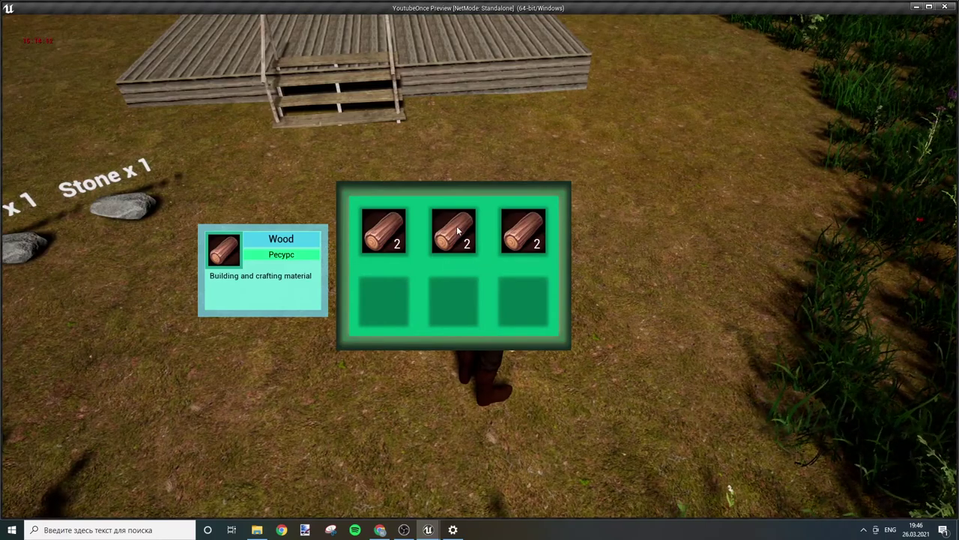
left_click_drag(457, 231, 528, 234)
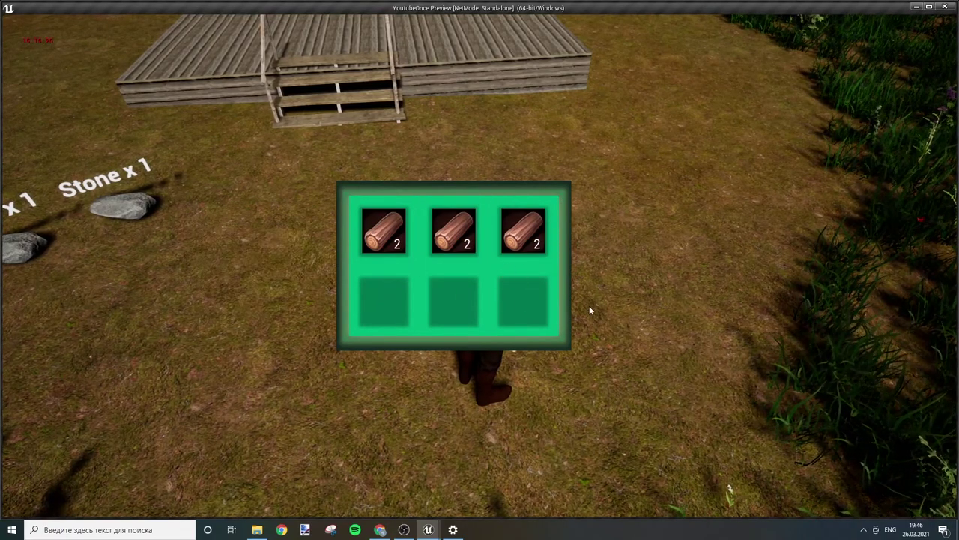
key("i")
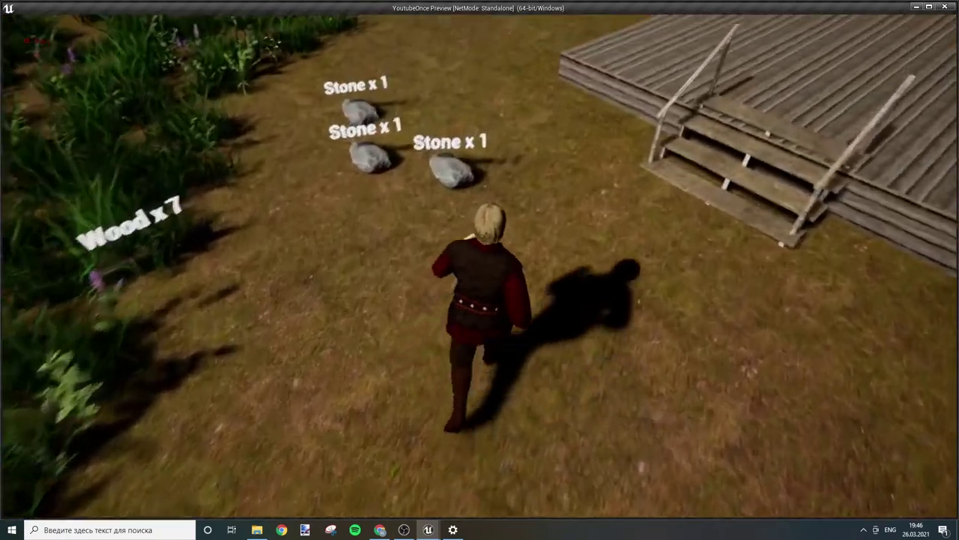
Step: Drag the stone into the top-left slot, then onto the middle slot
key("i")
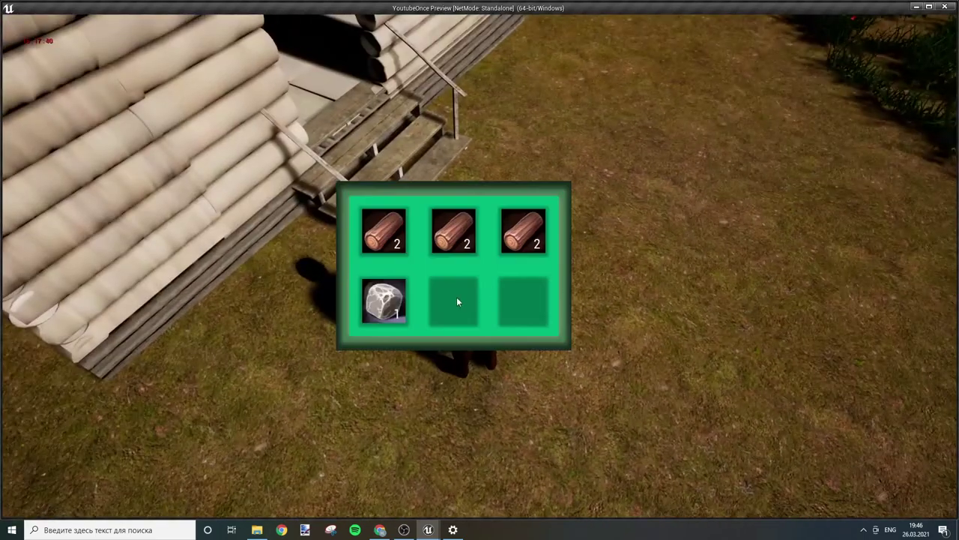
mouse_move(383, 300)
left_mouse_down()
mouse_move(380, 228)
mouse_move(523, 231)
left_mouse_up()
left_click_drag(383, 231, 460, 239)
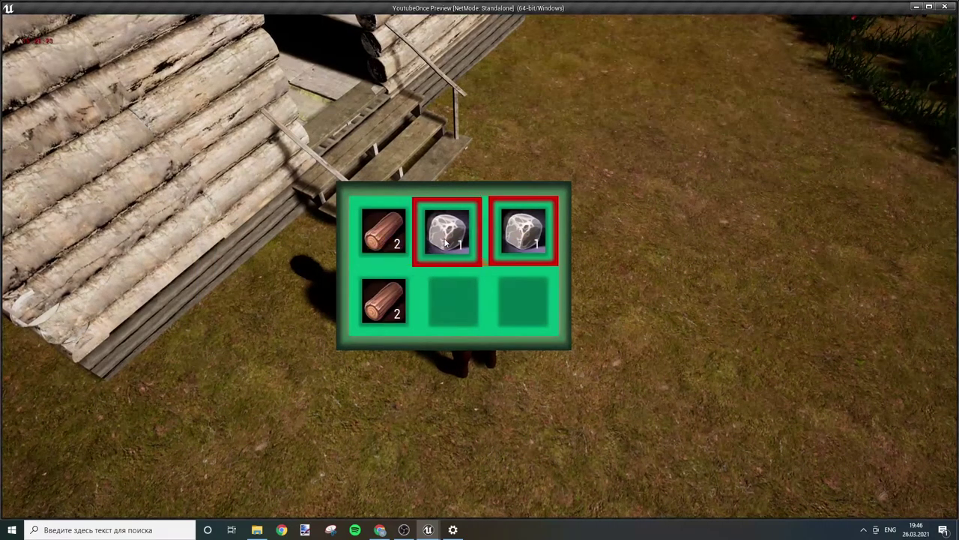
mouse_move(460, 239)
left_mouse_down()
mouse_move(467, 316)
mouse_move(485, 316)
mouse_move(460, 321)
mouse_move(528, 310)
mouse_move(454, 248)
left_mouse_up()
key("Tab")
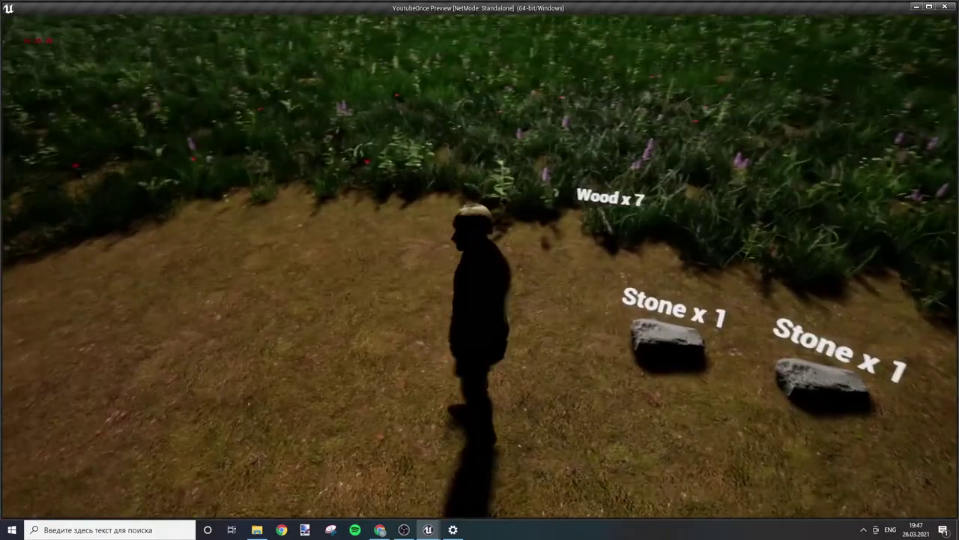
Step: Walk the character forward across the field, then stop the game preview
key("w")
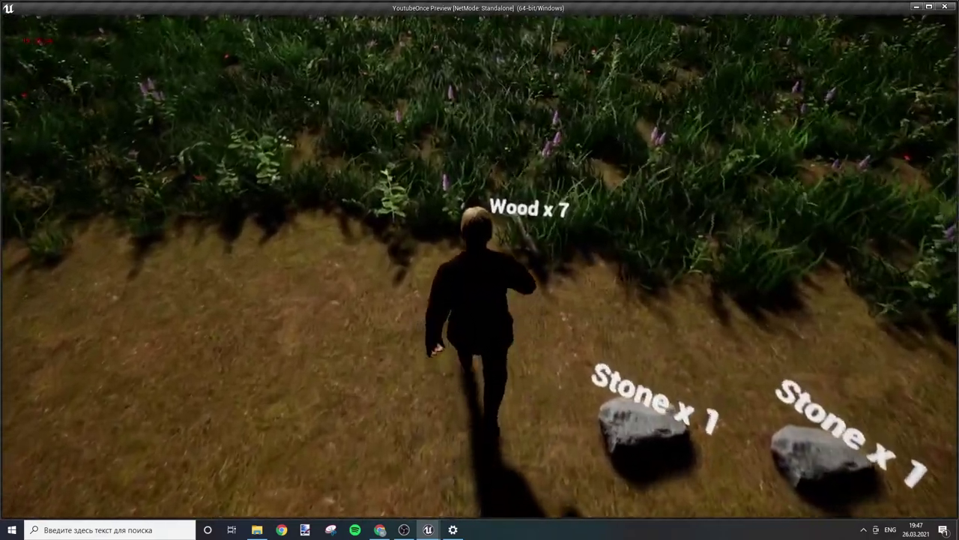
key("w")
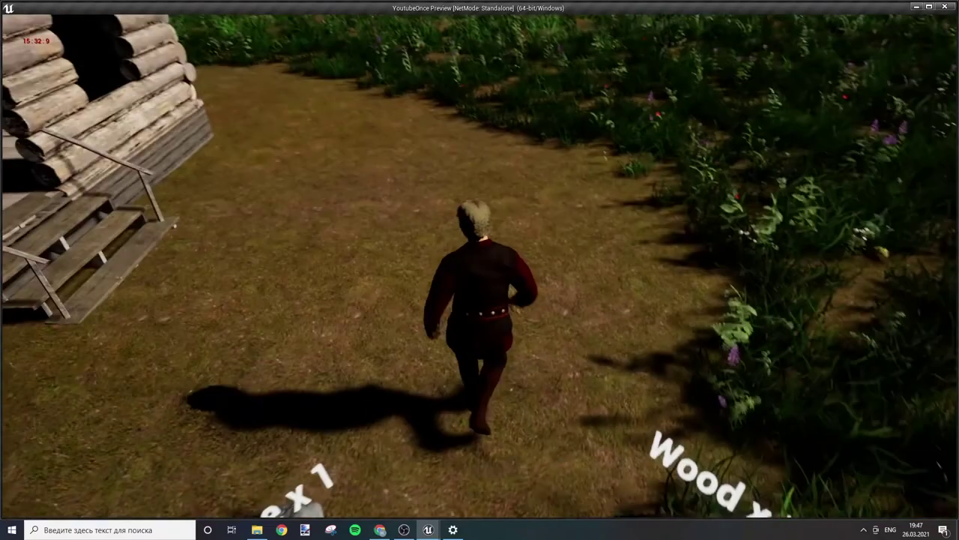
key("w")
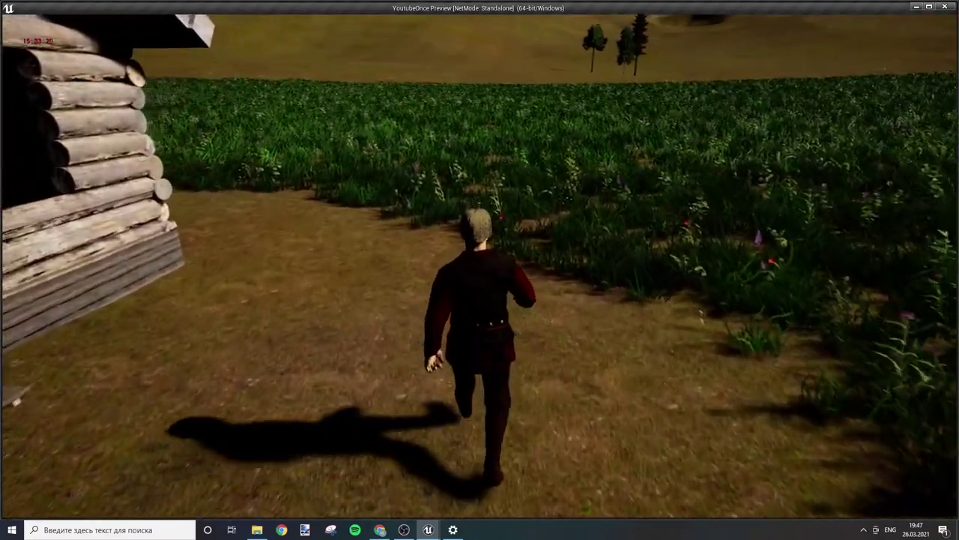
key("Escape")
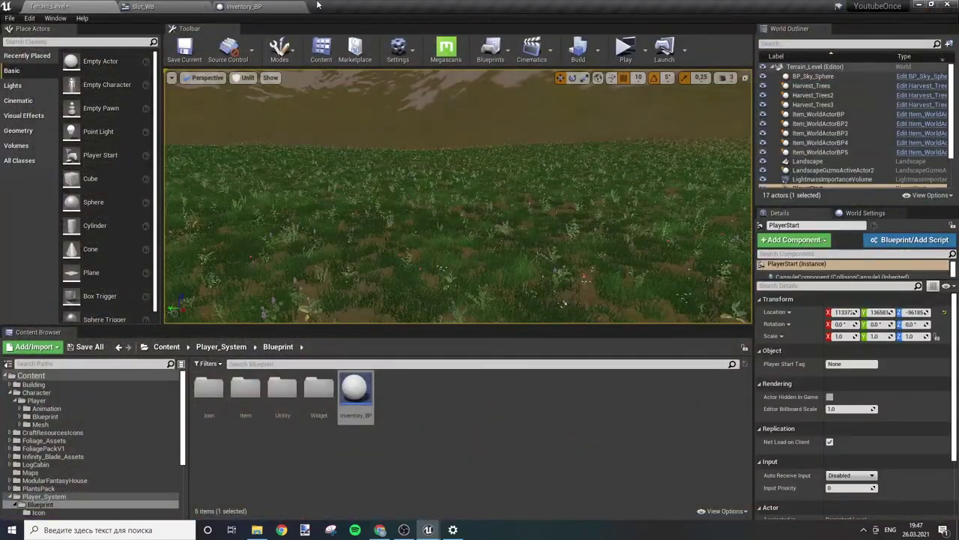
Step: Review the Swap Item In Slot function's Set Array Elem nodes, then centre Slot_WB's On Drop and Cast nodes
left_click(299, 6)
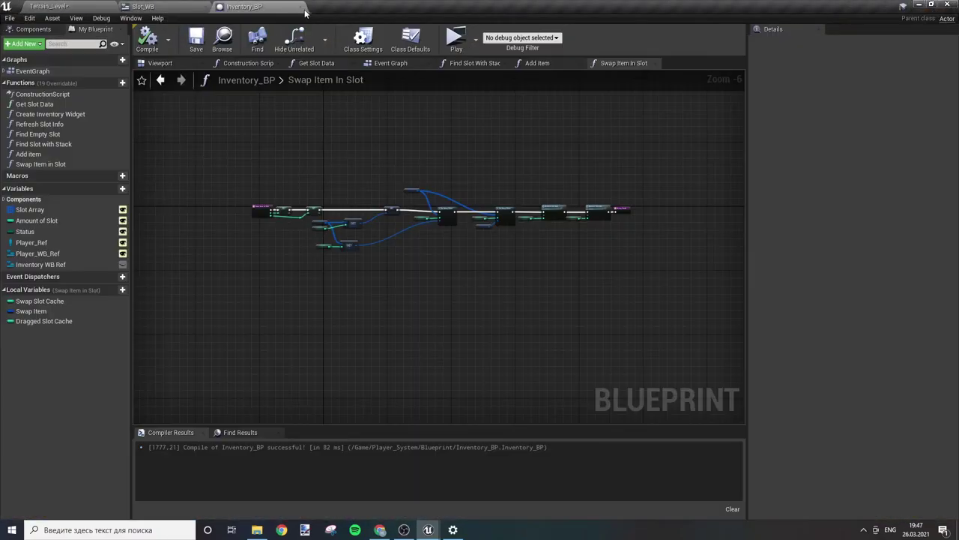
scroll(446, 271, "up", 5)
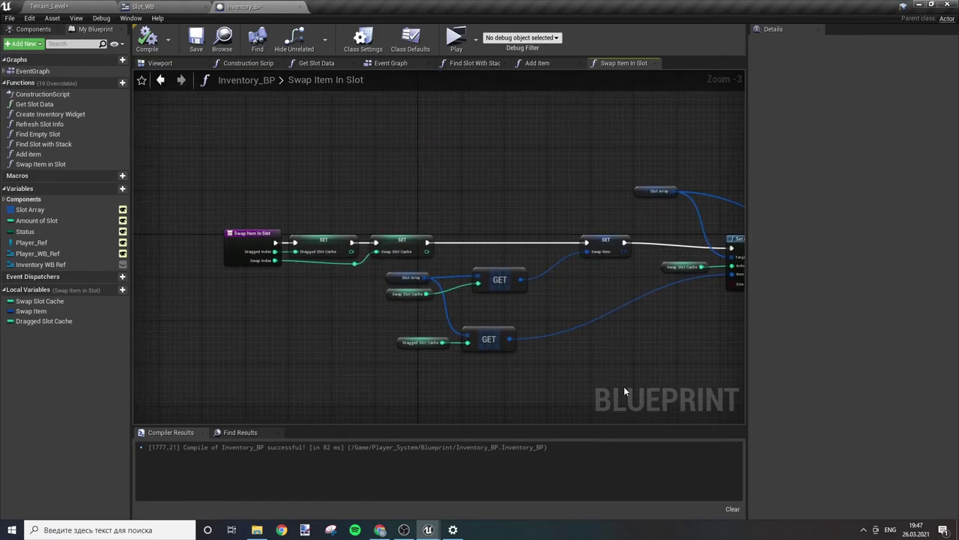
right_click_drag(656, 369, 349, 344)
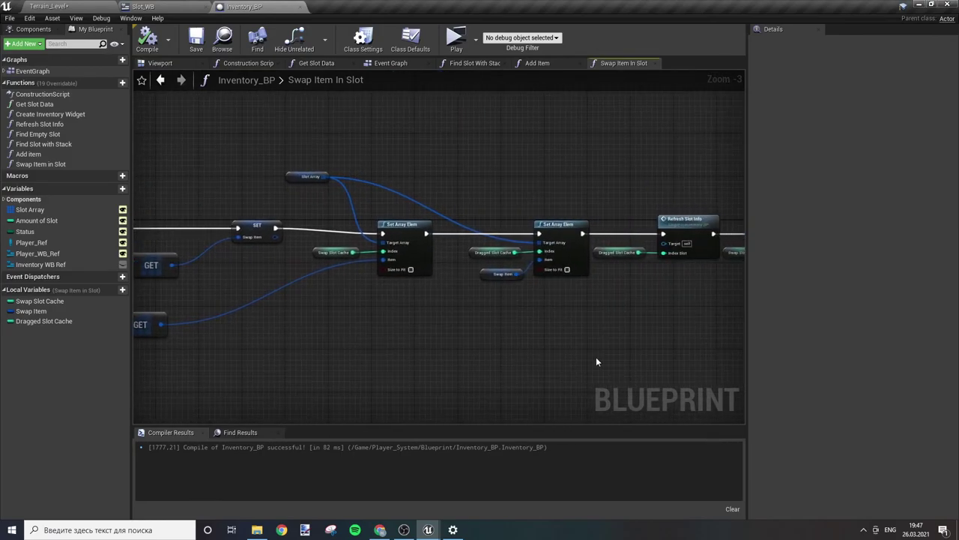
mouse_move(659, 353)
right_mouse_down()
mouse_move(342, 347)
mouse_move(433, 356)
right_mouse_up()
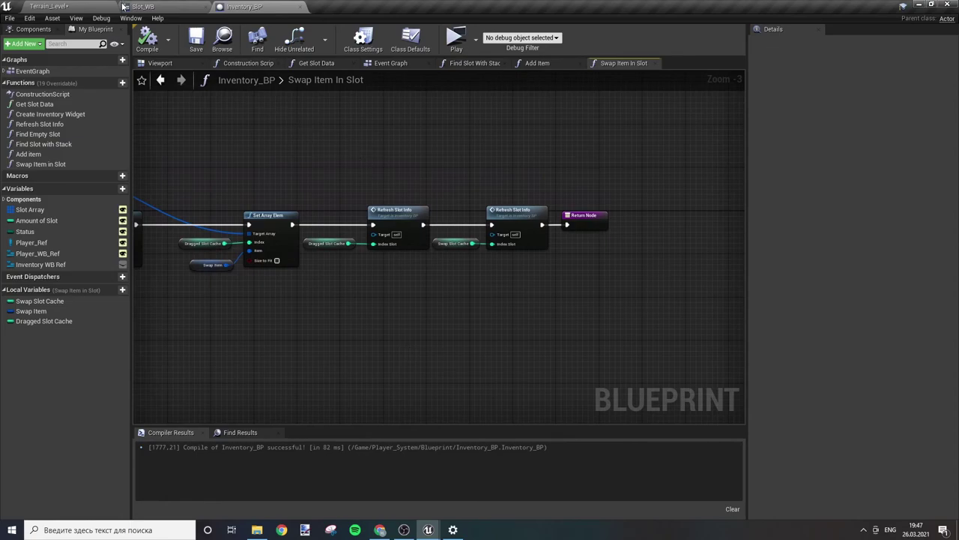
left_click(180, 5)
mouse_move(457, 237)
right_mouse_down()
mouse_move(649, 307)
mouse_move(526, 312)
right_mouse_up()
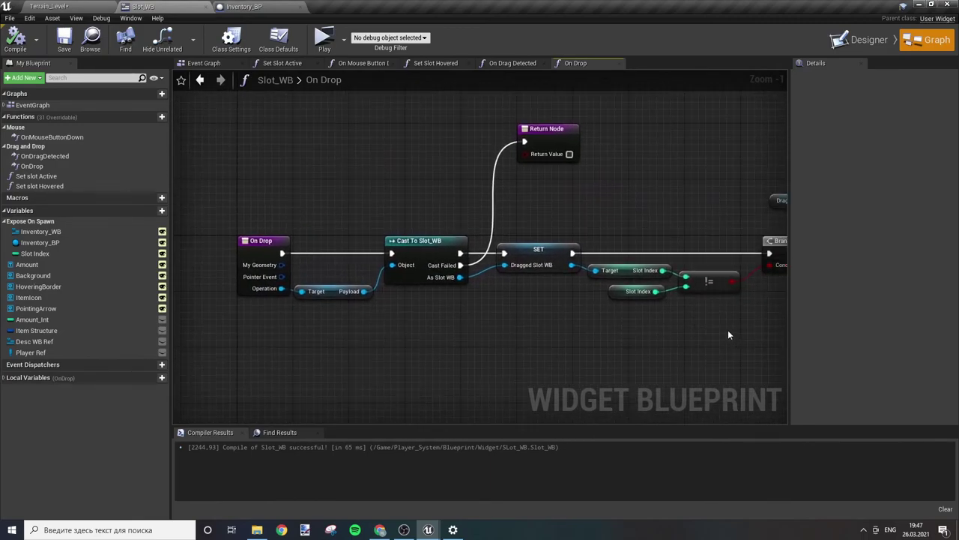
Step: Inspect the On Drop graph's Branch, Swap Item In Slot, Set Slot Hovered and return nodes
right_click_drag(728, 335, 368, 338)
right_click_drag(602, 337, 541, 341)
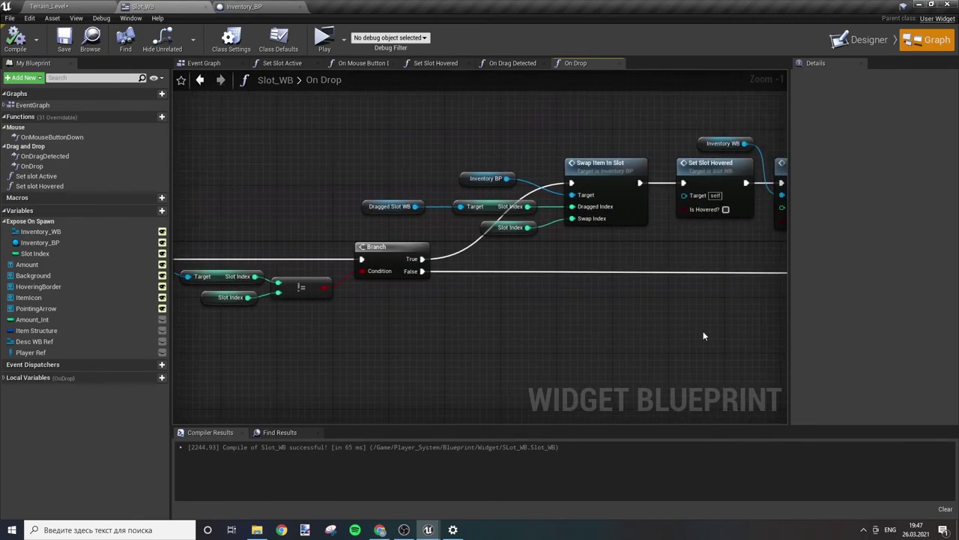
right_click_drag(703, 336, 466, 336)
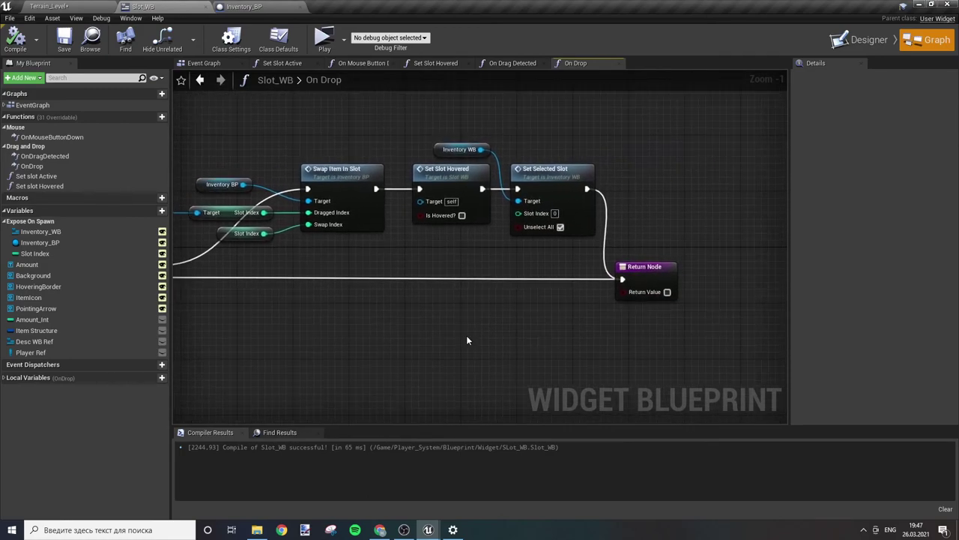
Step: In On Drag Detected, move the Self, Create Slot Drag NDrop and Return nodes about 128 px left
left_click(505, 65)
mouse_move(297, 332)
right_mouse_down()
mouse_move(751, 325)
mouse_move(415, 291)
mouse_move(303, 294)
right_mouse_up()
left_click_drag(417, 155, 703, 307)
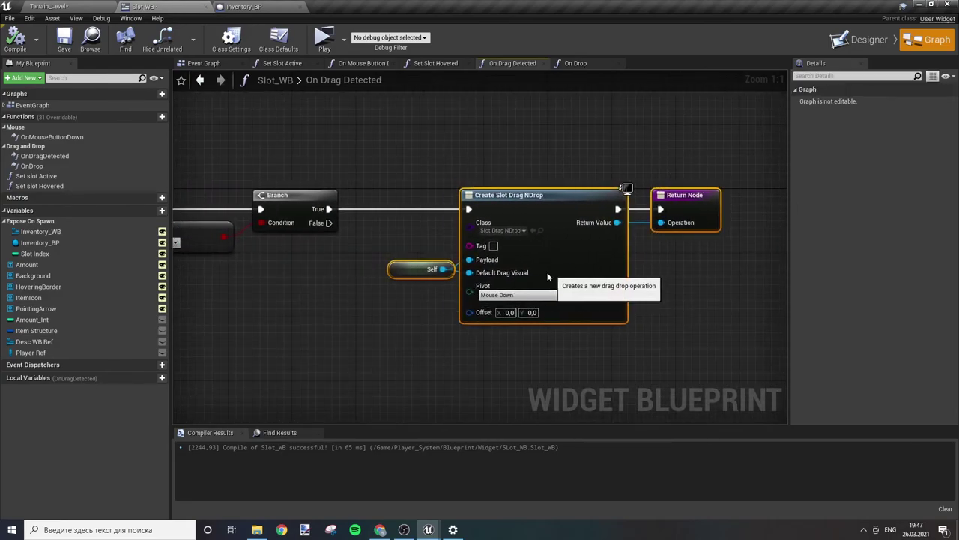
left_click_drag(549, 268, 453, 268)
left_click(393, 341)
mouse_move(394, 342)
right_mouse_down()
mouse_move(363, 341)
mouse_move(411, 337)
right_mouse_up()
scroll(362, 341, "down", 1)
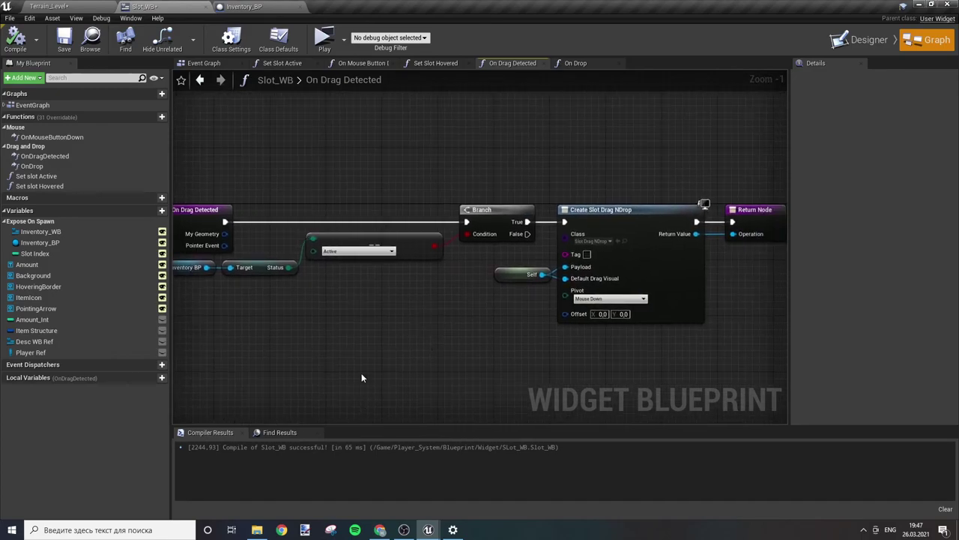
left_click(437, 67)
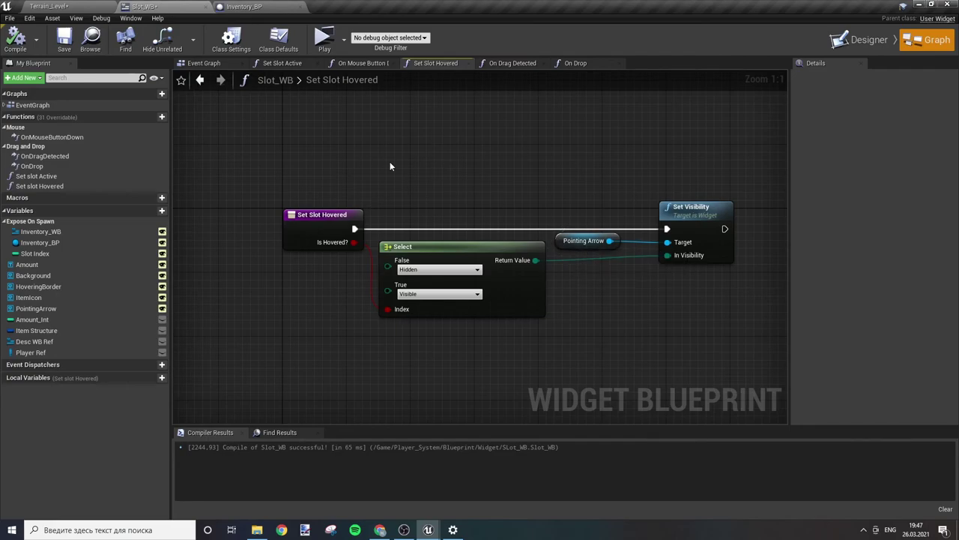
Step: In On Mouse Button Down, connect the Slot Index variable to Get Slot Data's Index pin
left_click(364, 63)
scroll(524, 257, "down", 2)
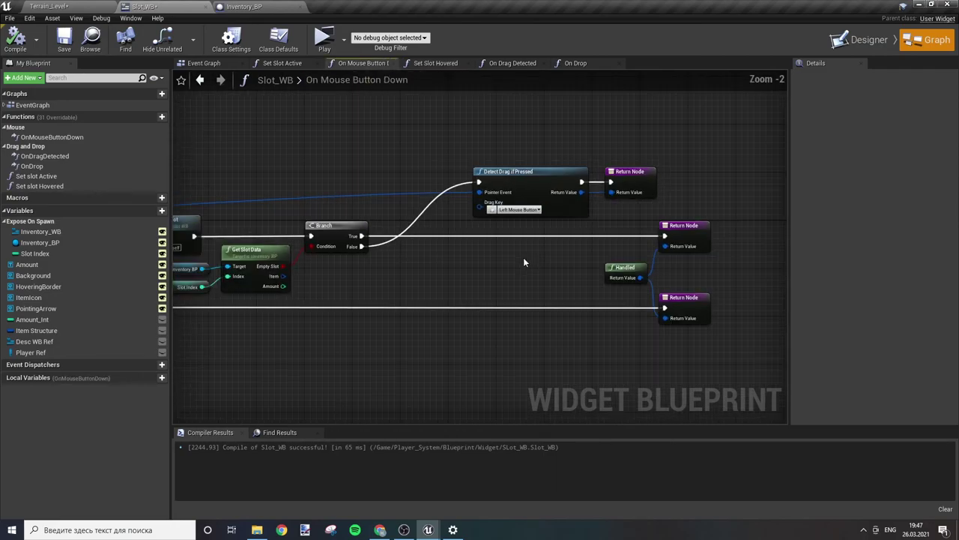
scroll(498, 272, "down", 1)
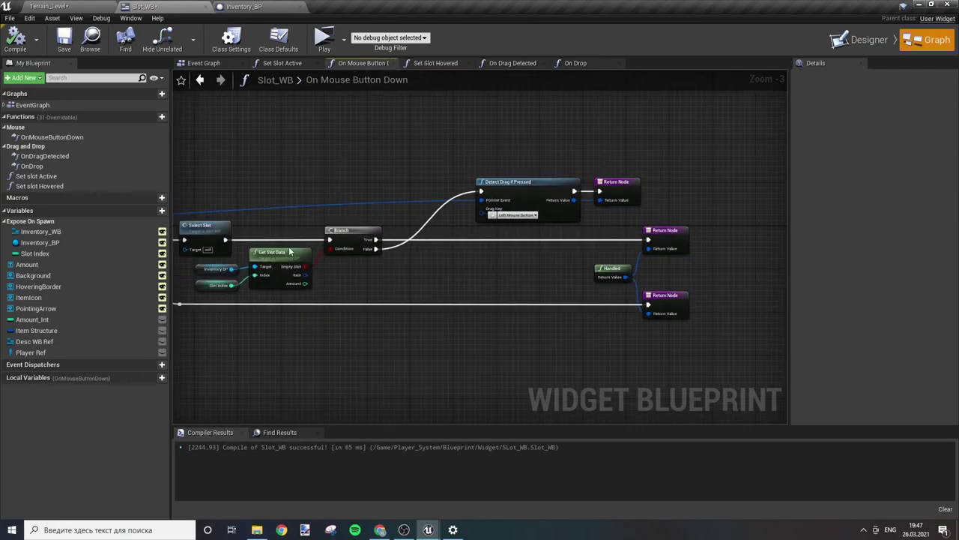
left_click_drag(214, 308, 360, 263)
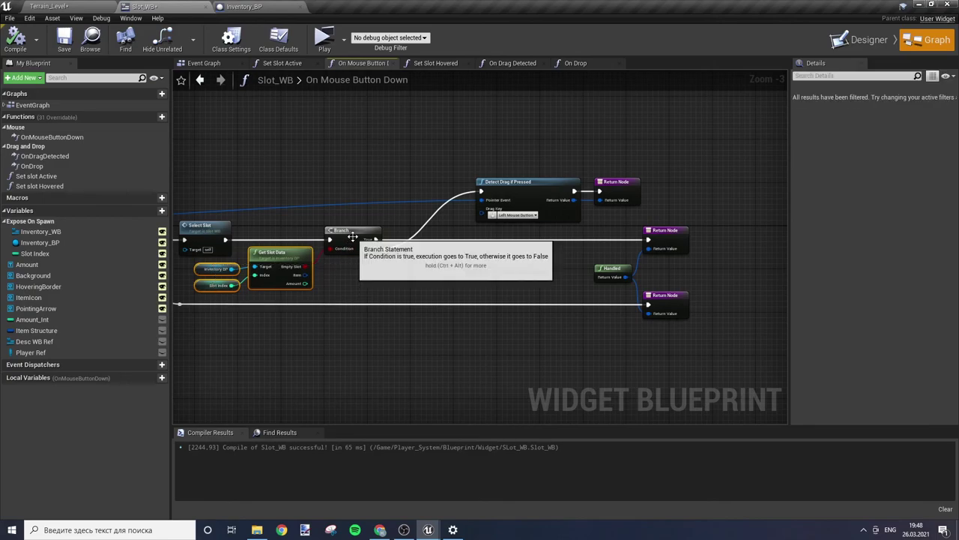
left_click(352, 239)
left_click_drag(231, 285, 254, 275)
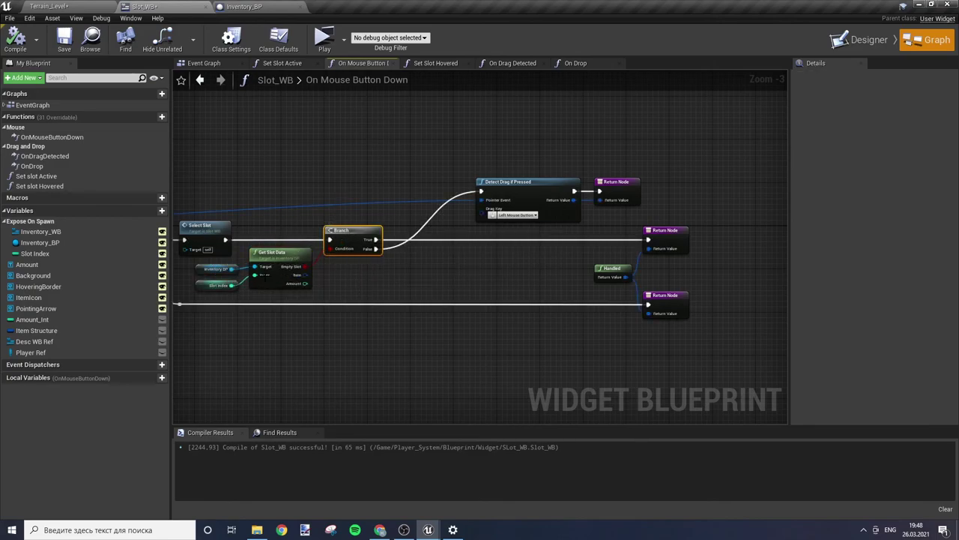
left_click_drag(492, 132, 709, 357)
left_click(711, 362)
Step: Save the Slot_WB blueprint and return to the Terrain_Level editor
right_click_drag(422, 312, 469, 297)
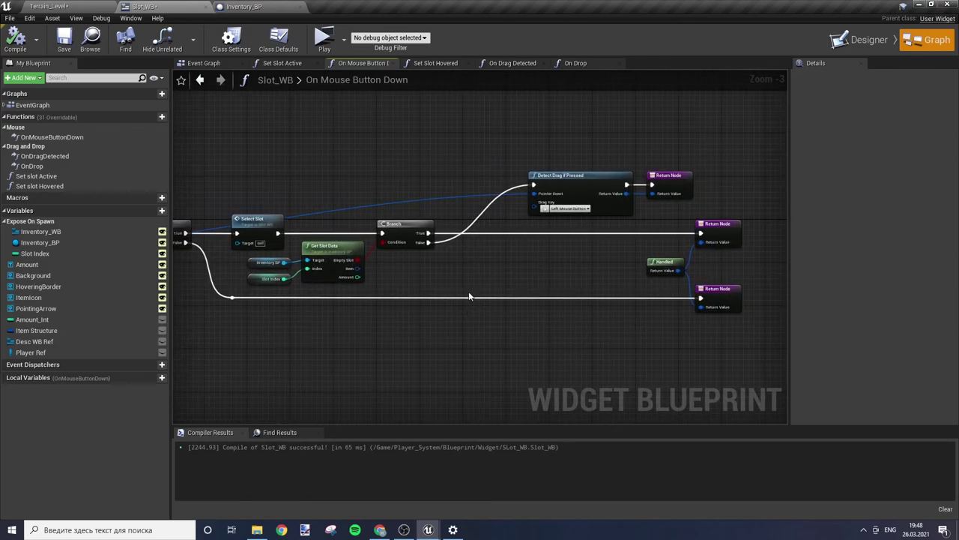
left_click(61, 48)
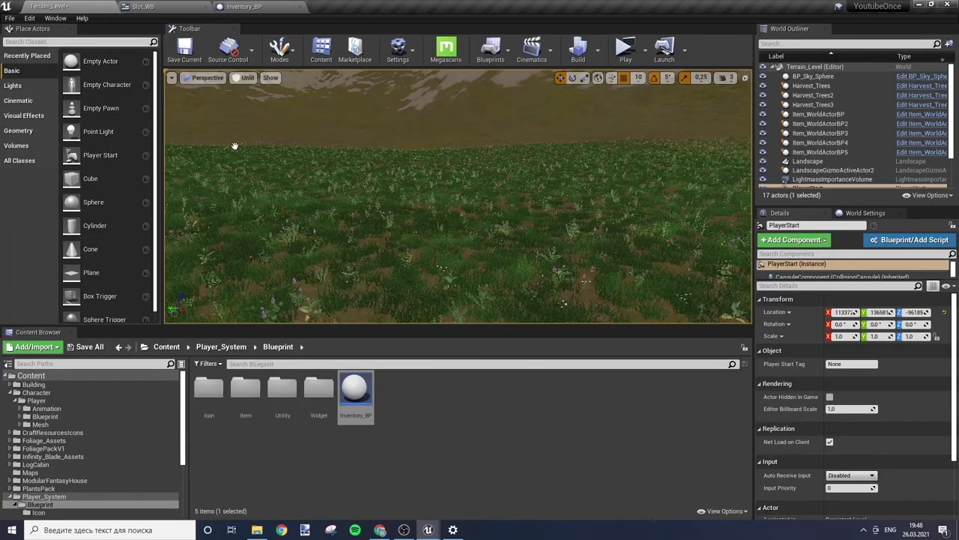
left_click(71, 6)
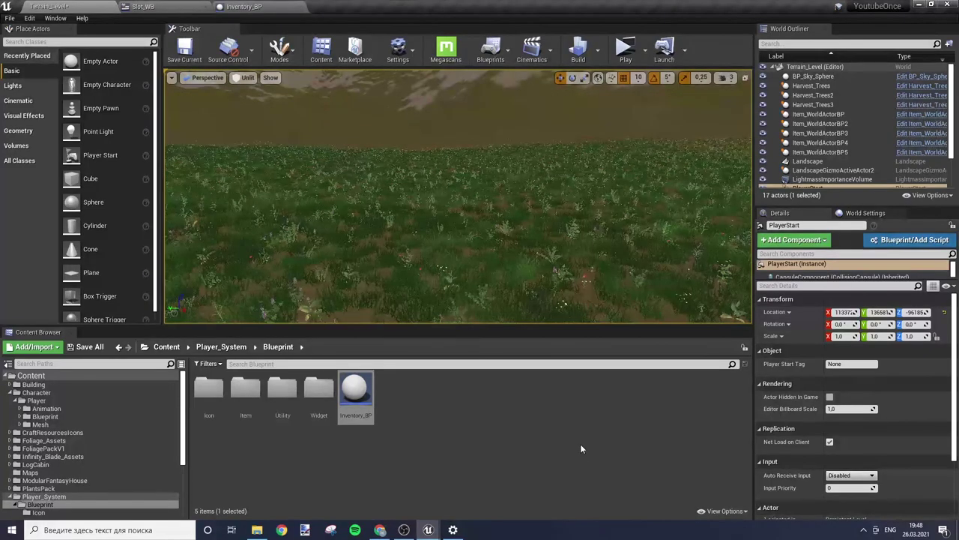